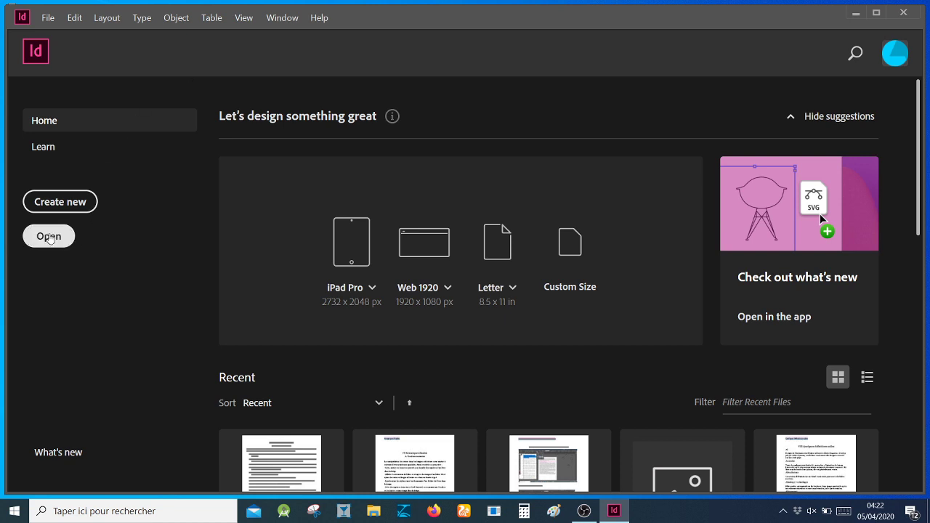
- Open the document TOC et Index.indd from the Renvois folder on the desktop (Bureau)
left_click(50, 238)
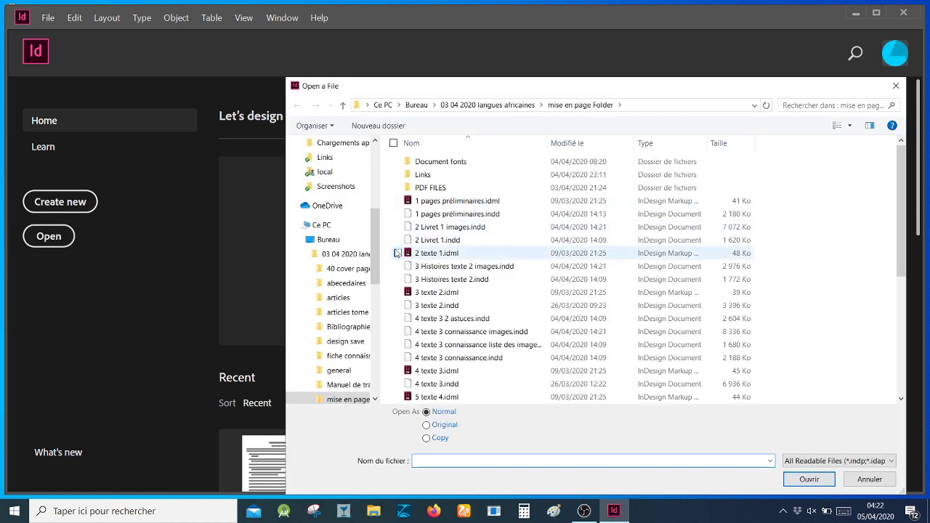
left_click_drag(375, 251, 372, 171)
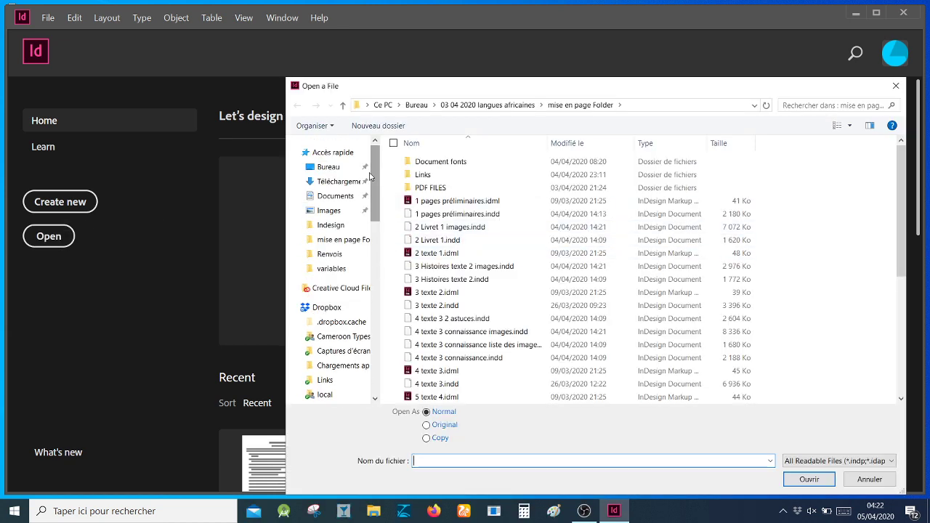
left_click(313, 166)
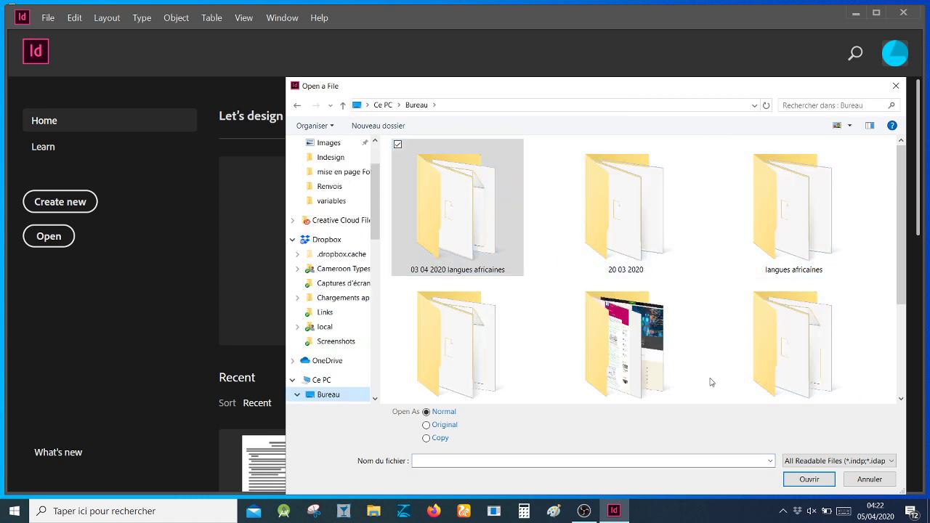
left_click_drag(898, 239, 899, 295)
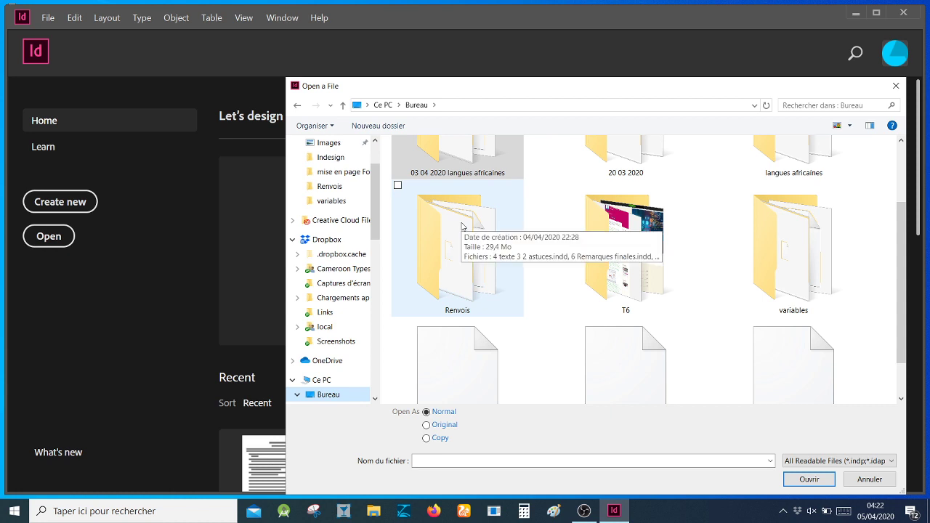
double_click(461, 227)
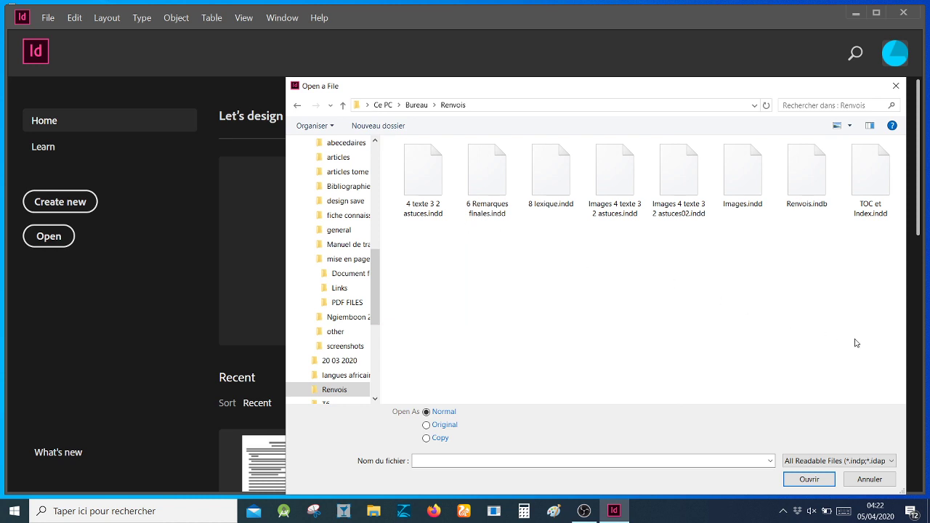
left_click(870, 178)
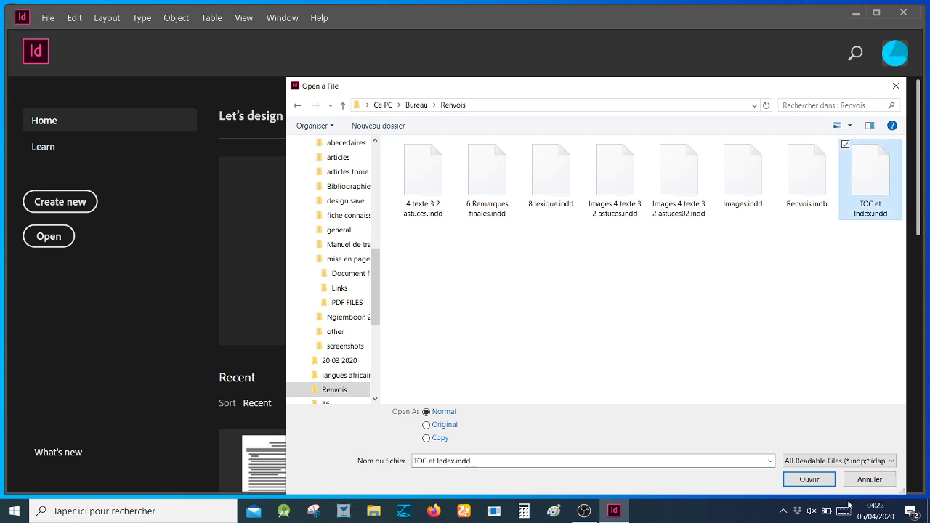
left_click(810, 479)
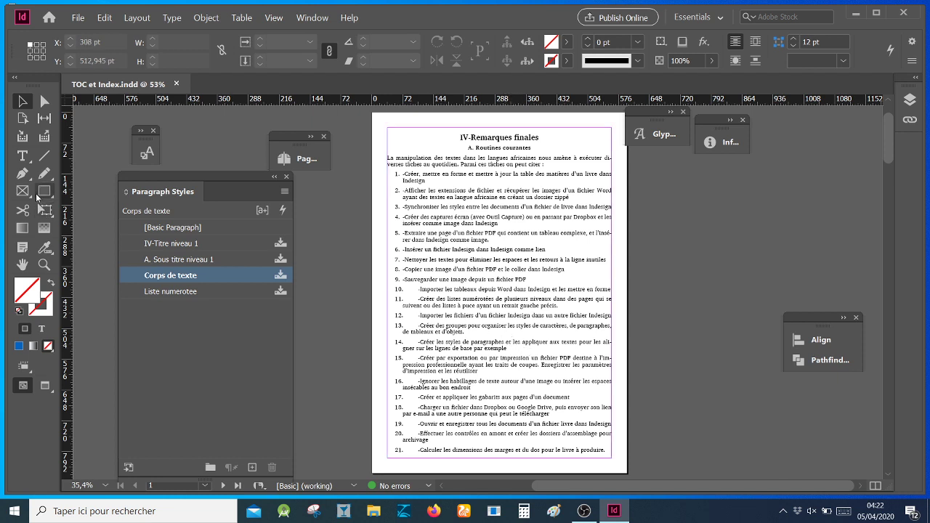
- Check the paragraph style applied to the numbered list items and the page list of the document
left_click(22, 155)
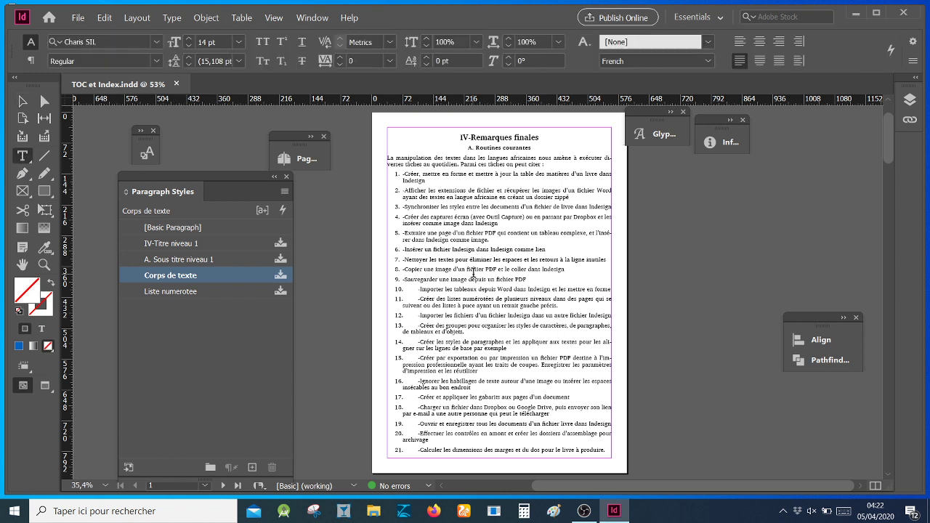
left_click(466, 226)
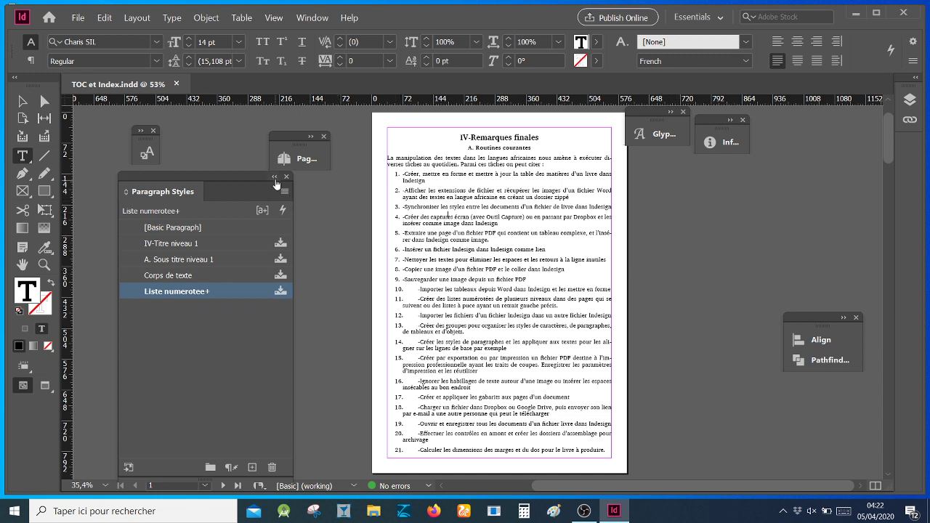
left_click(274, 177)
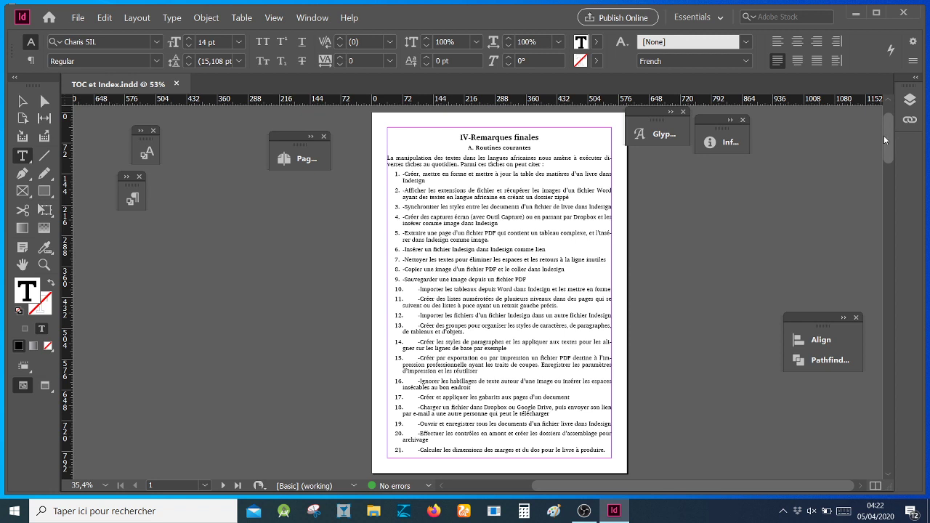
left_click(204, 485)
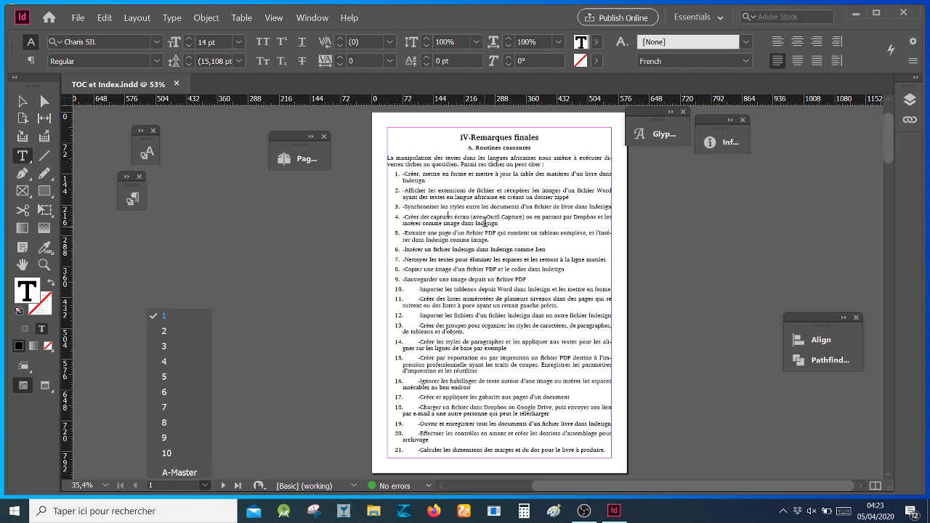
left_click(485, 218)
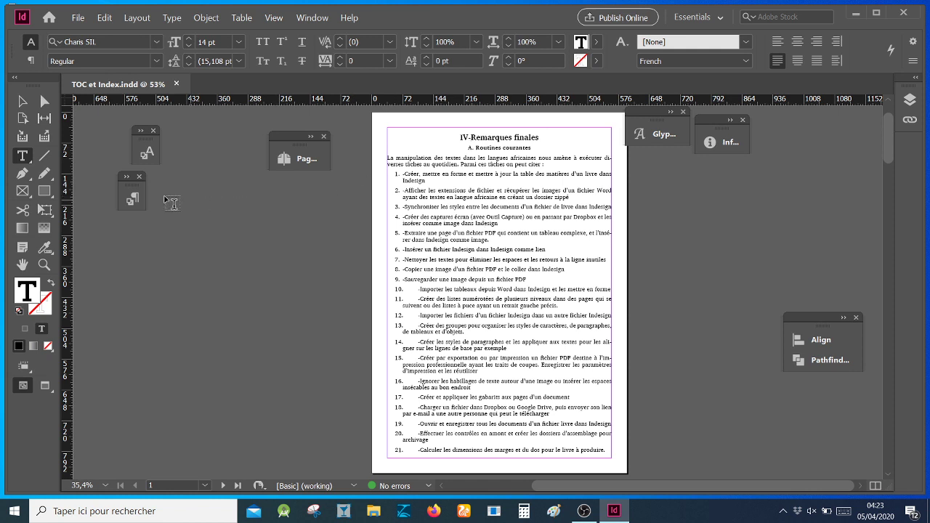
left_click(131, 199)
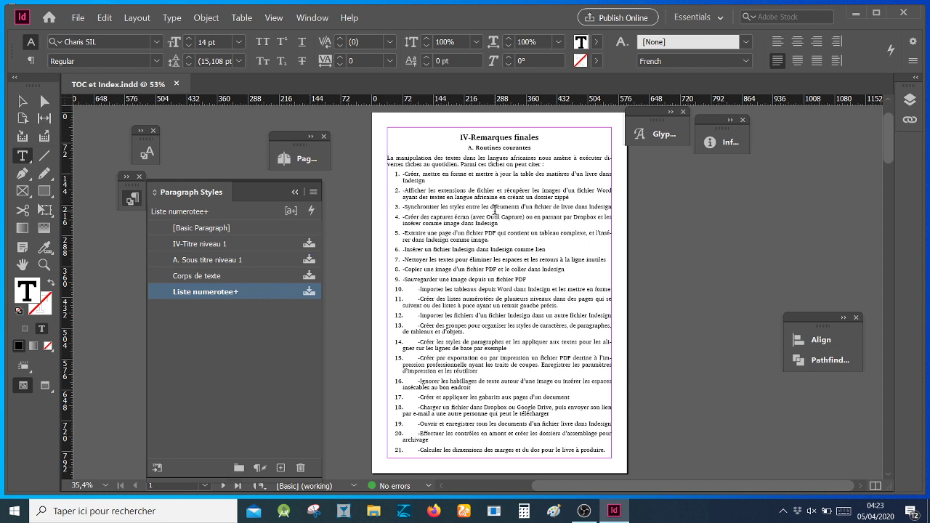
left_click(496, 157)
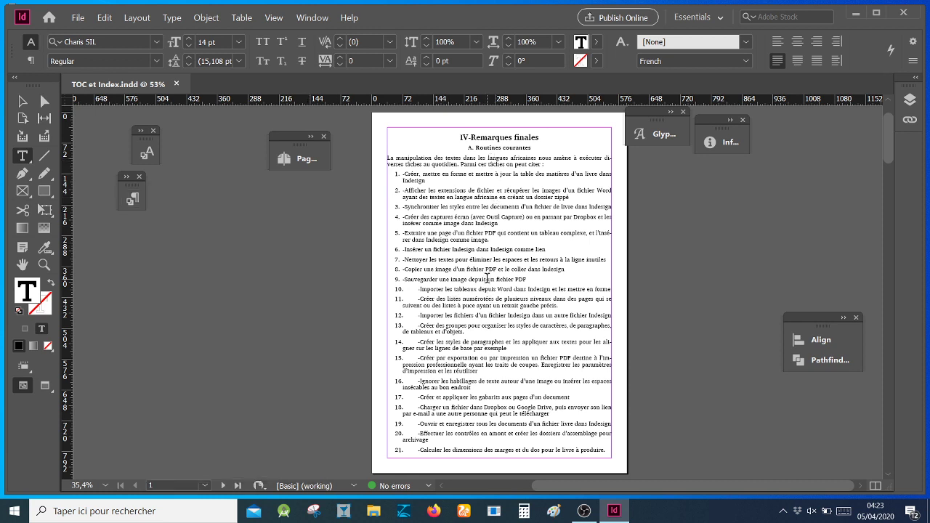
- Examine the hyphens at the start of the numbered items and the paragraph style of the introductory paragraph
scroll(487, 277, "down", 1)
scroll(486, 278, "down", 4)
scroll(487, 278, "down", 7)
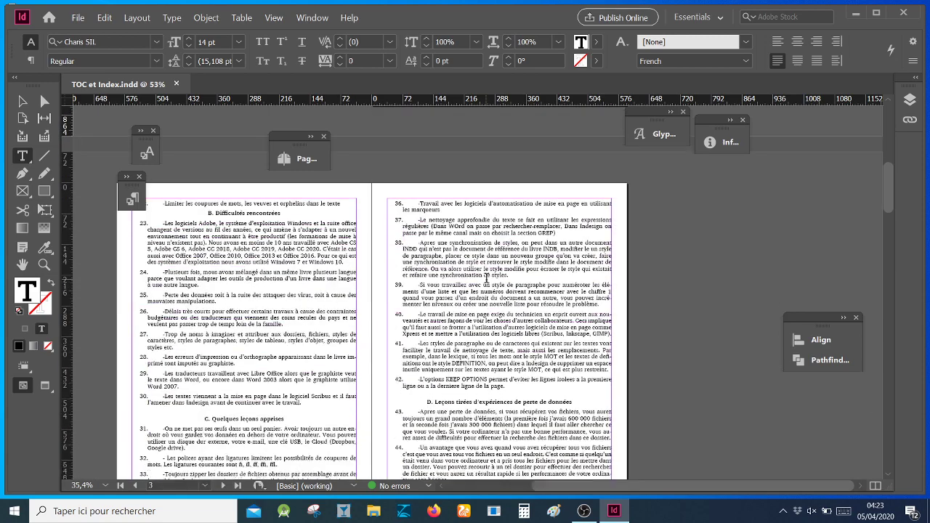
scroll(486, 278, "up", 13)
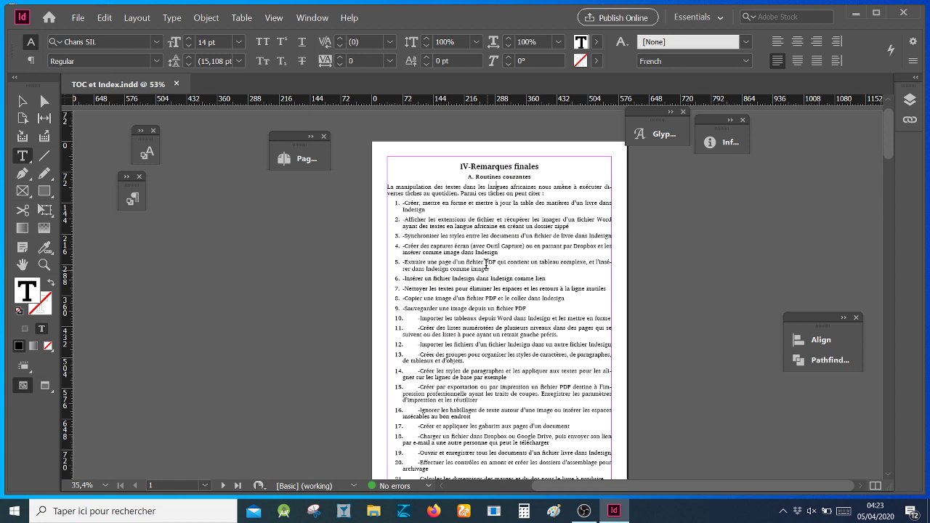
left_click(45, 264)
left_click(501, 256)
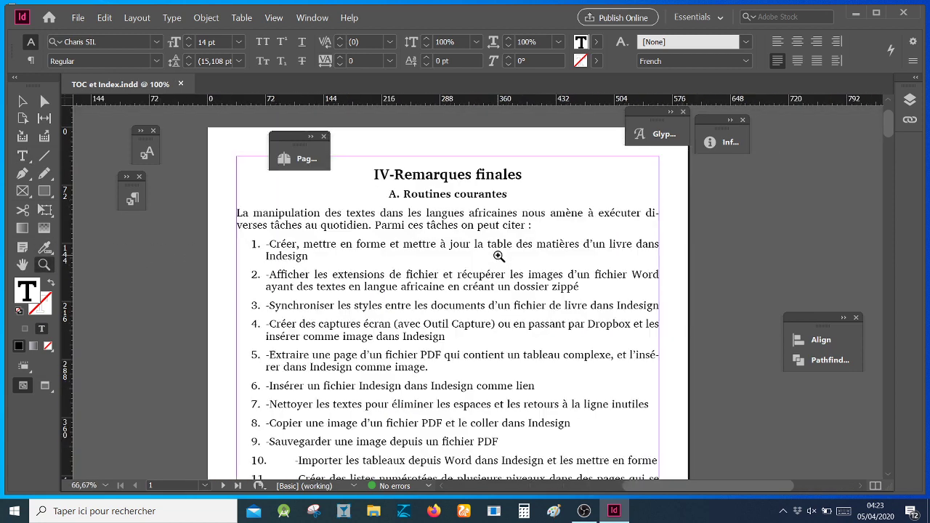
scroll(530, 315, "down", 2)
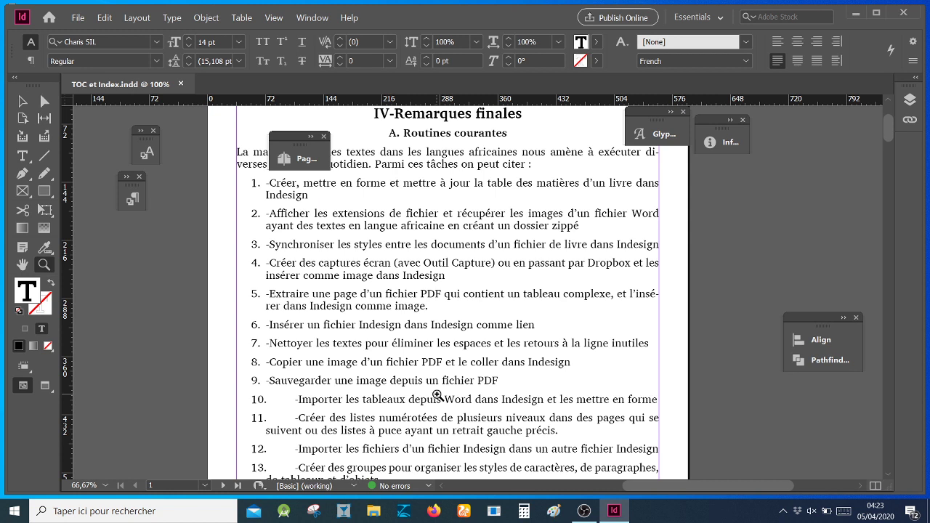
left_click(138, 202)
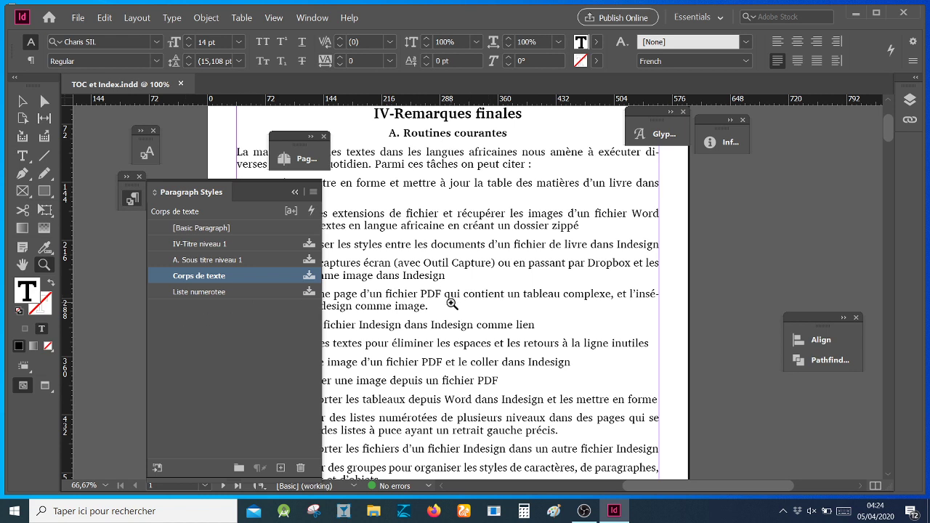
left_click(294, 192)
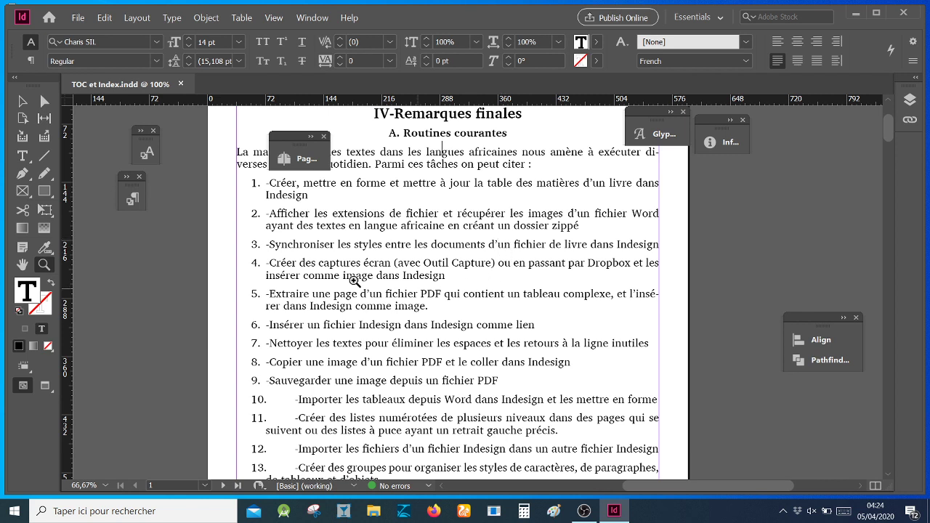
- Open the Find/Change dialog for the document
left_click(102, 21)
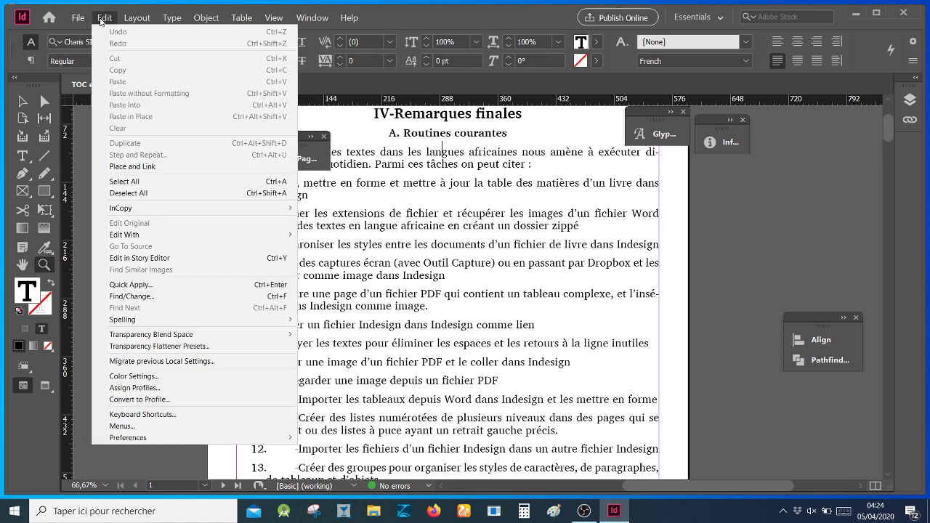
left_click(138, 297)
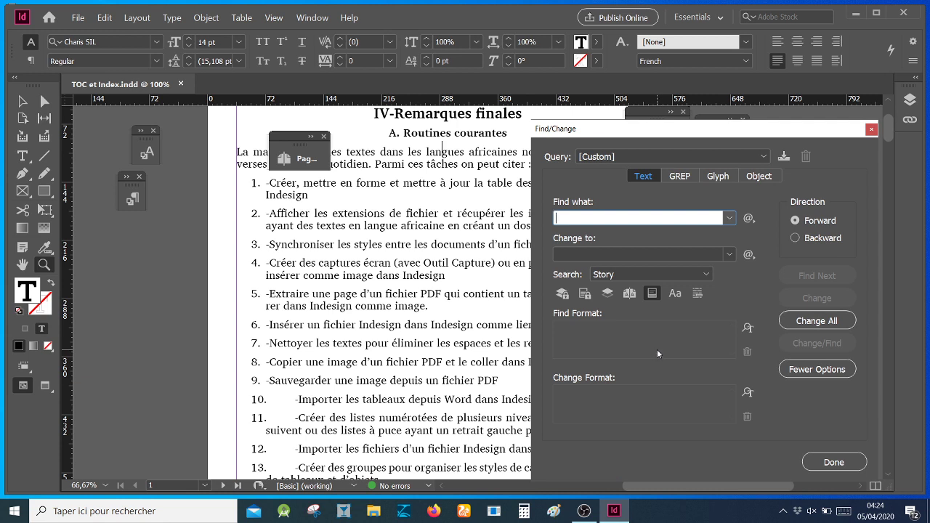
type("-")
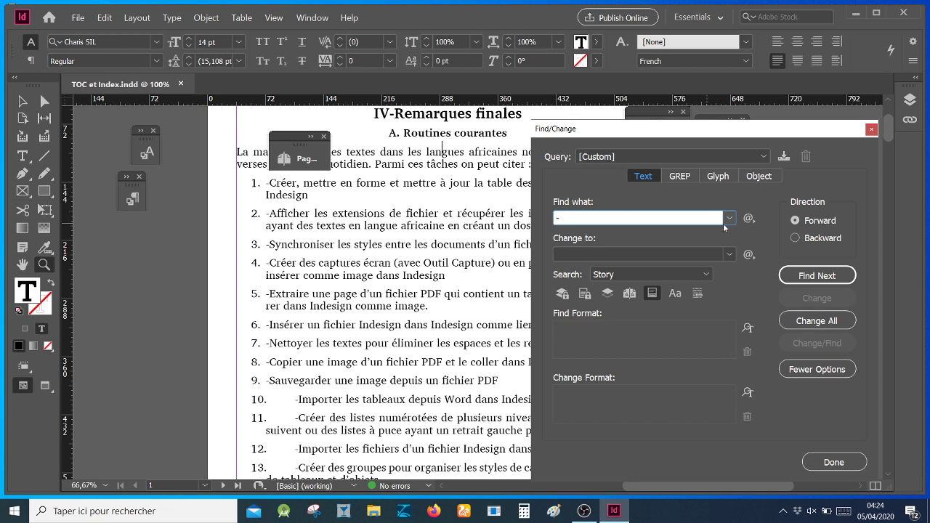
left_click(748, 218)
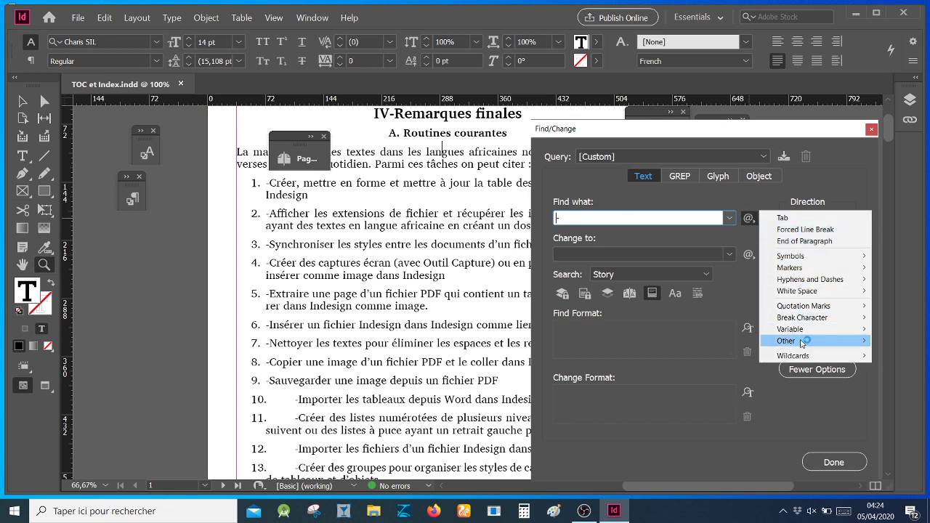
mouse_move(797, 341)
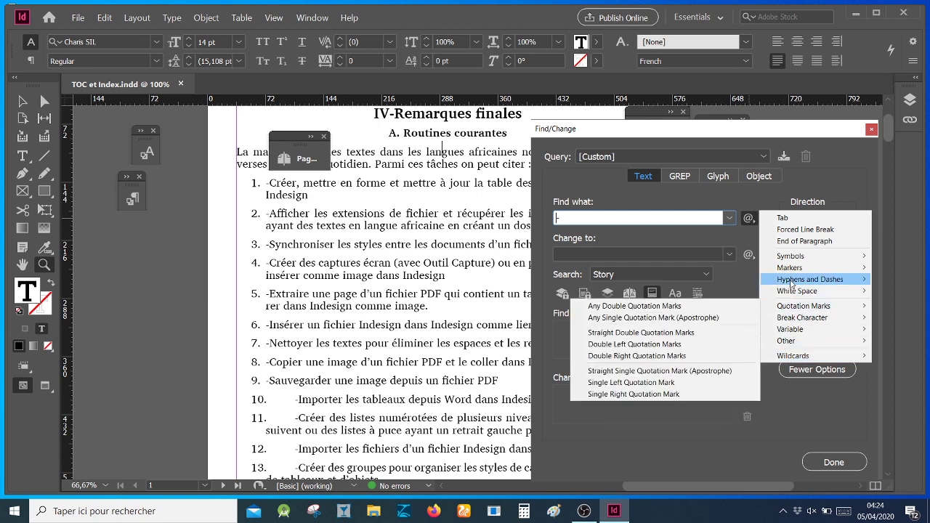
left_click(663, 214)
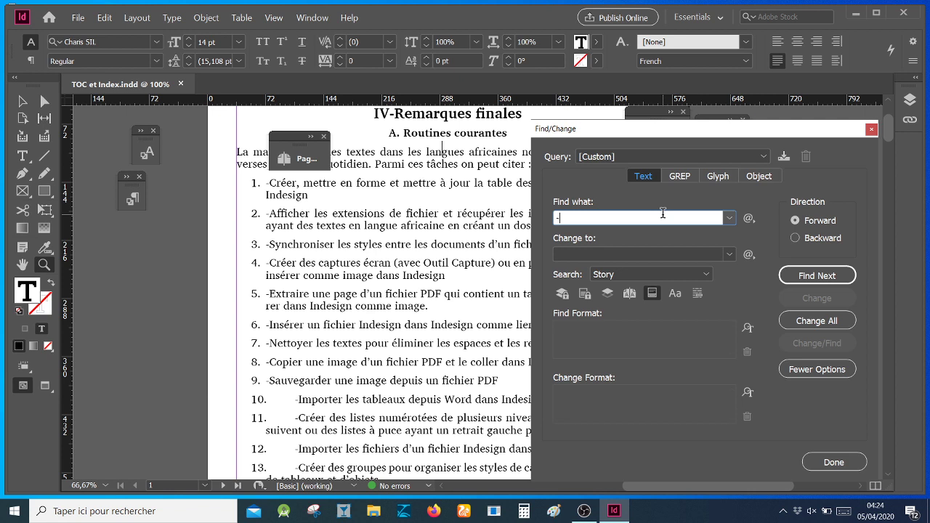
left_click(748, 218)
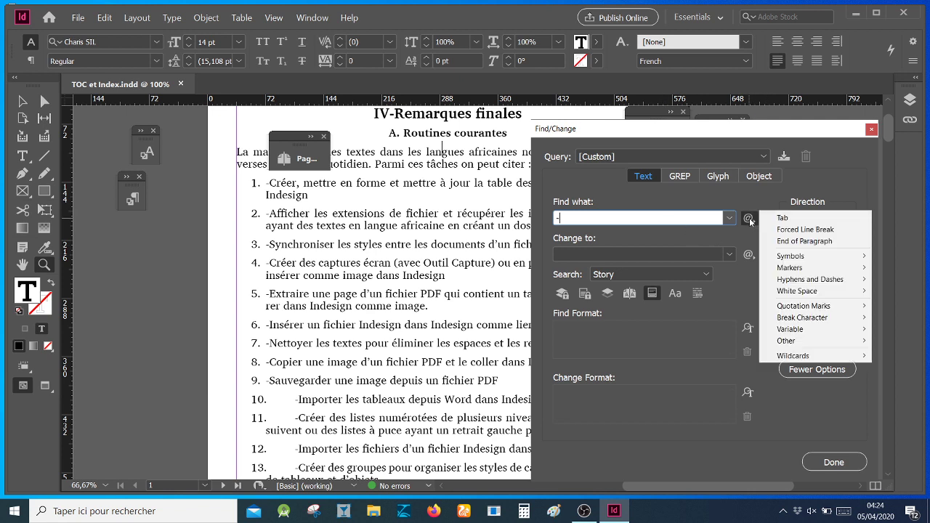
left_click(596, 217)
double_click(586, 215)
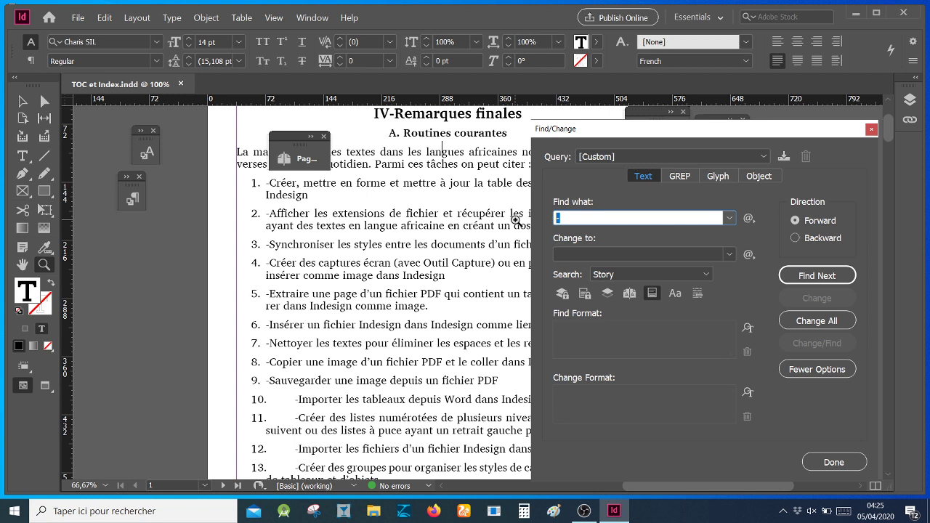
key("BackSpace")
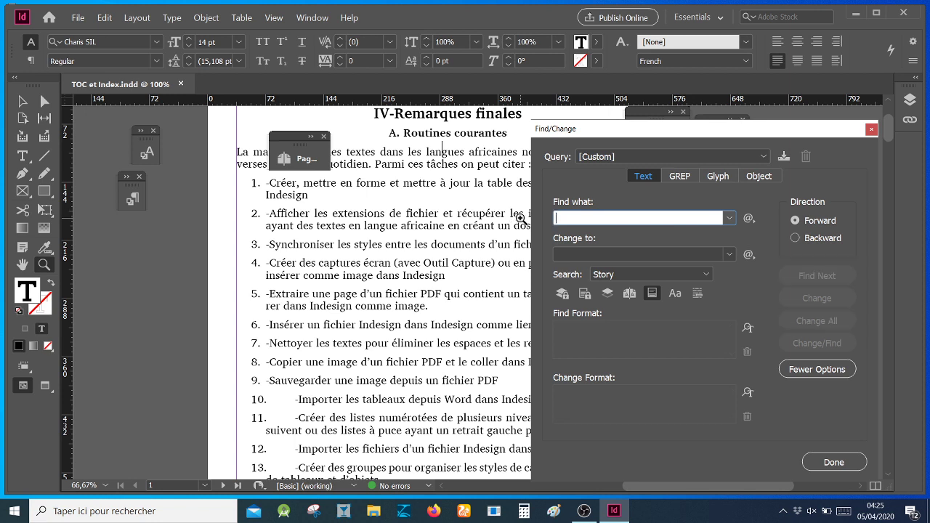
- Set up a GREP search for a hyphen at the beginning of a paragraph (^-) with an empty replacement
left_click(680, 177)
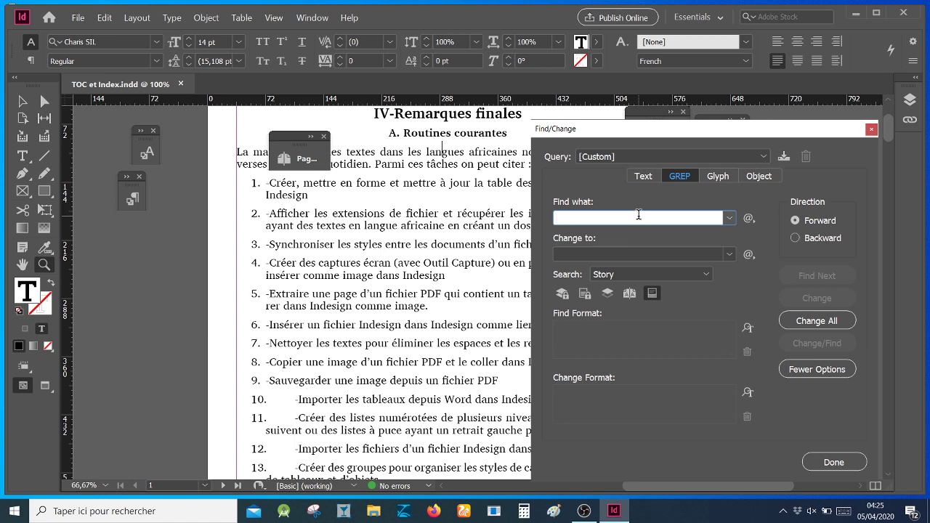
left_click(748, 218)
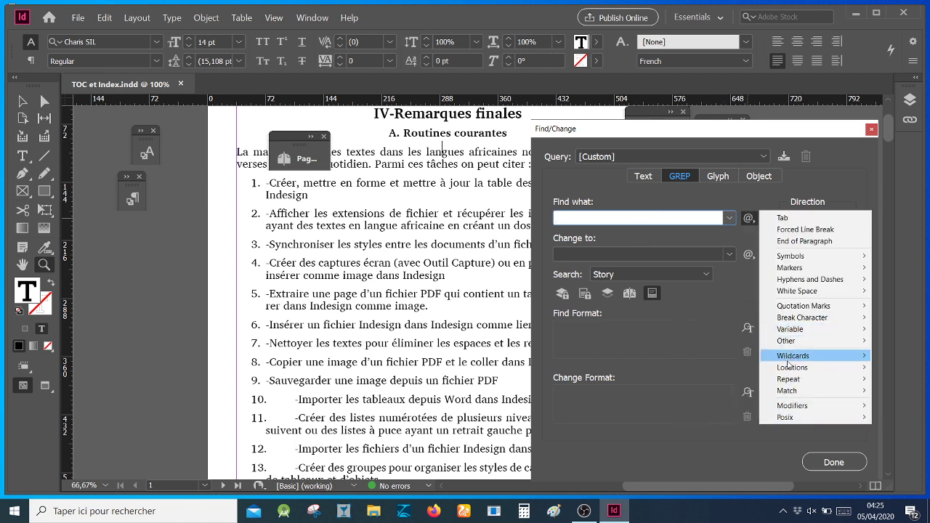
mouse_move(794, 371)
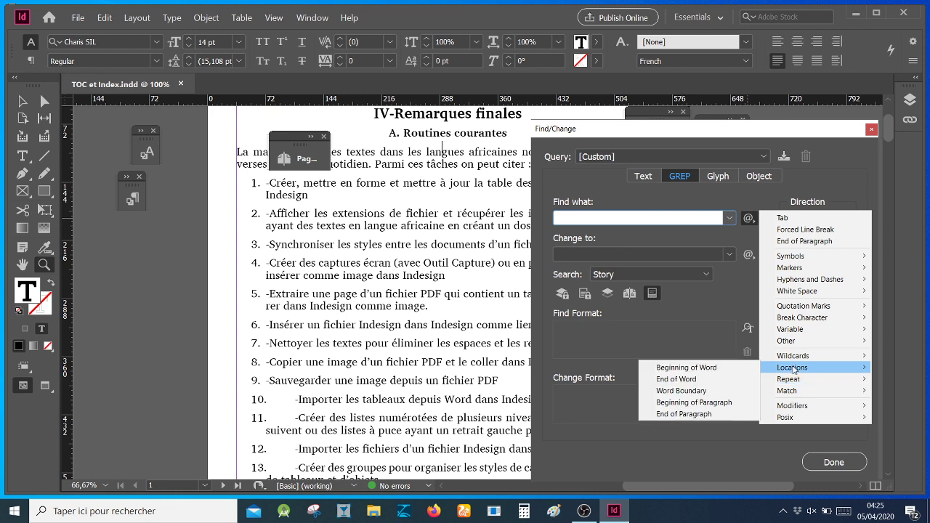
left_click(699, 401)
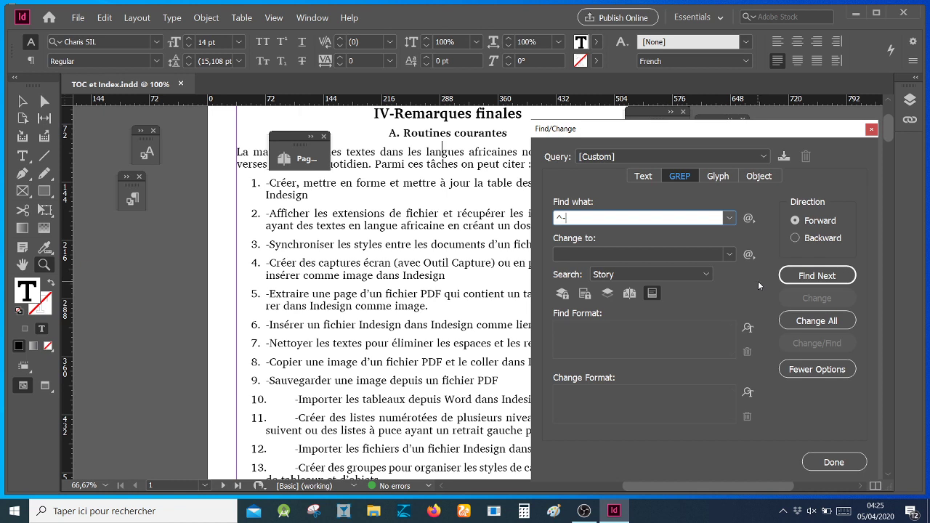
left_click(600, 254)
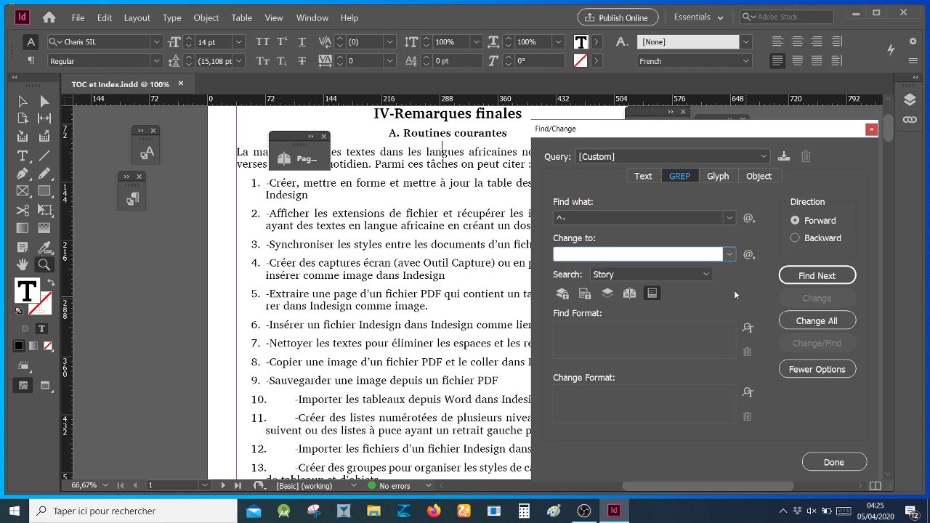
- Set the search scope to Document and limit the find format to the paragraph style Liste numerotee
left_click(703, 275)
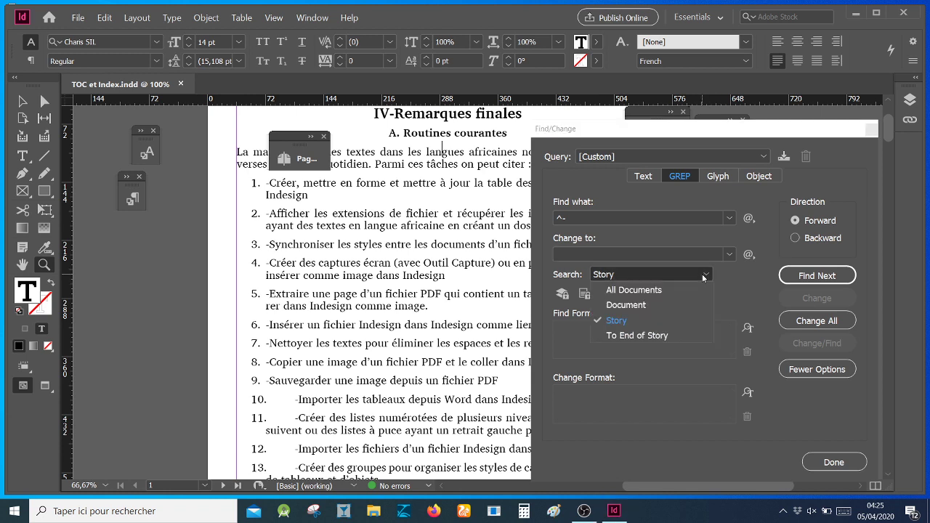
left_click(677, 308)
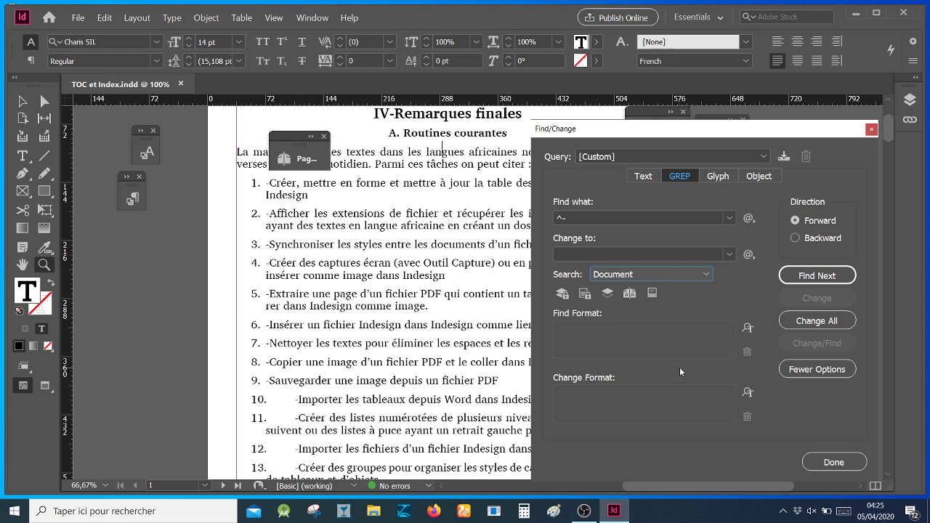
left_click(748, 328)
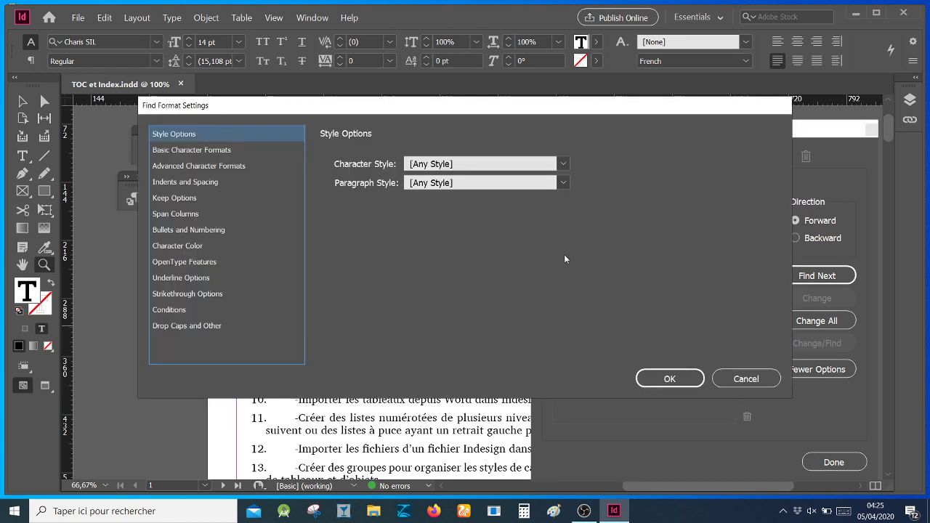
left_click(563, 185)
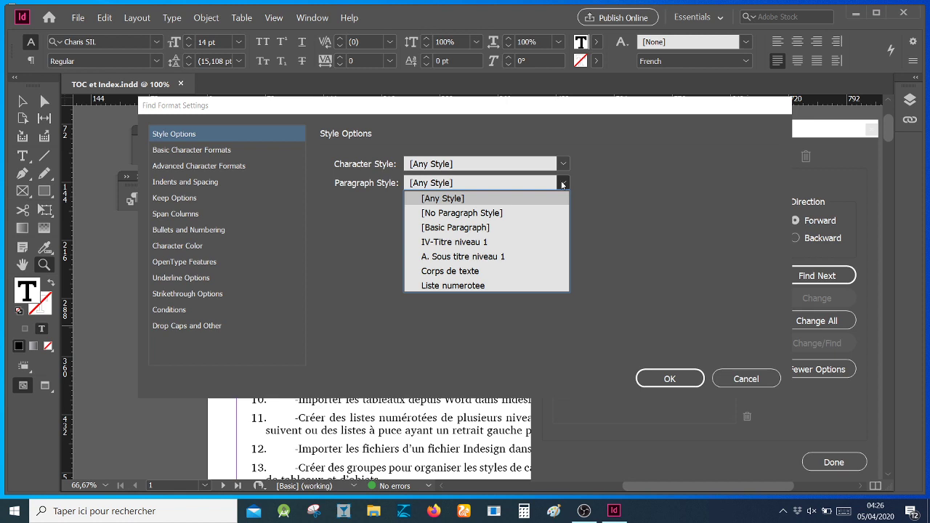
left_click(526, 286)
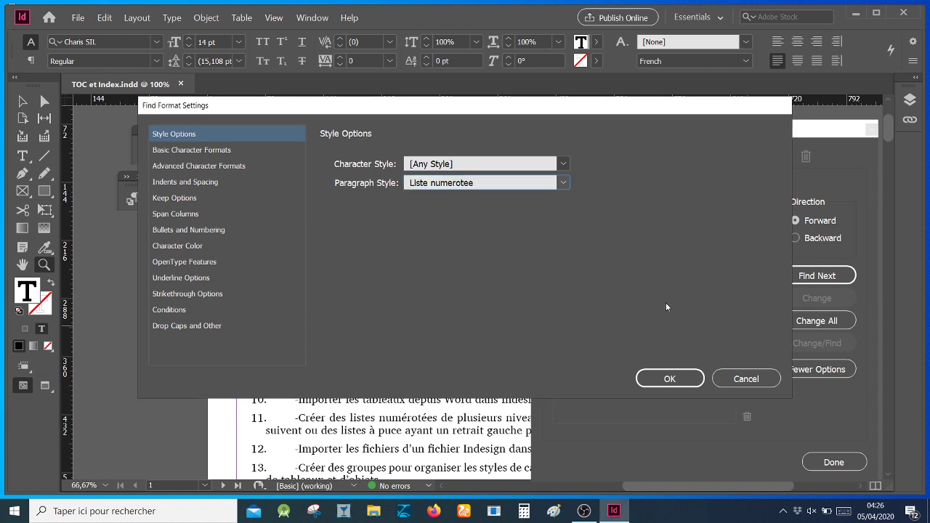
left_click(667, 379)
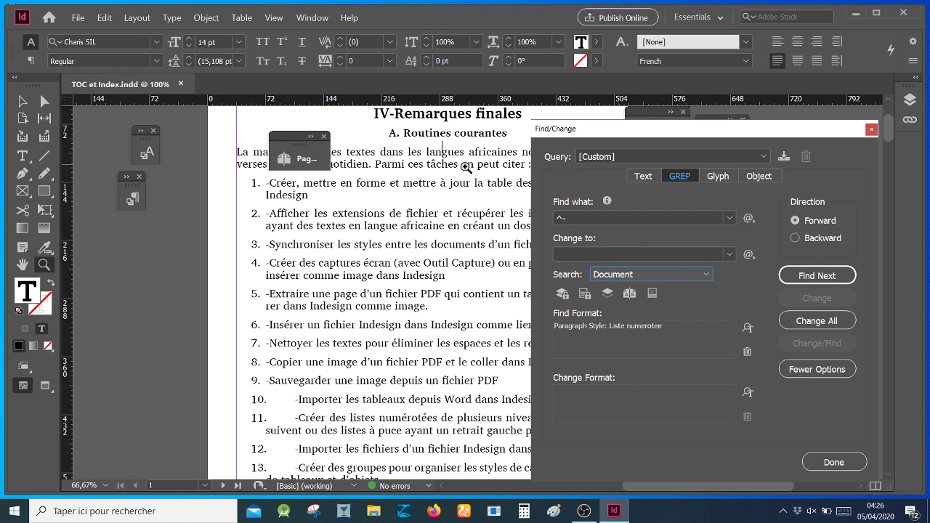
- Place the text cursor at the start of the document and step through several matches of the search
left_click(22, 158)
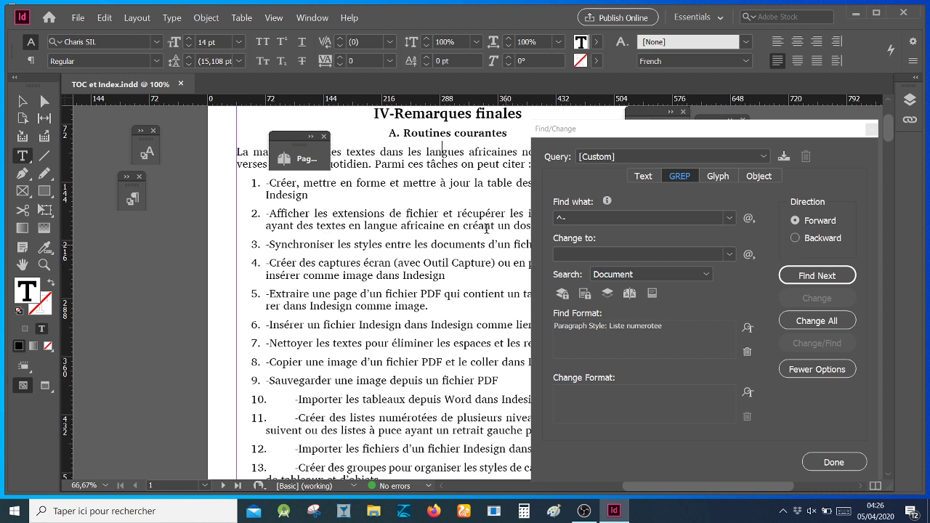
left_click(418, 182)
key("ctrl+Home")
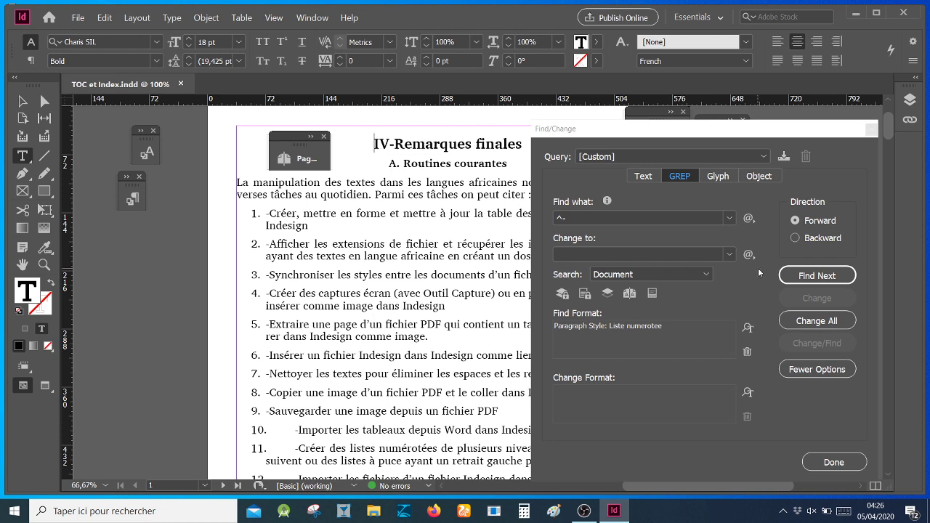
left_click(817, 276)
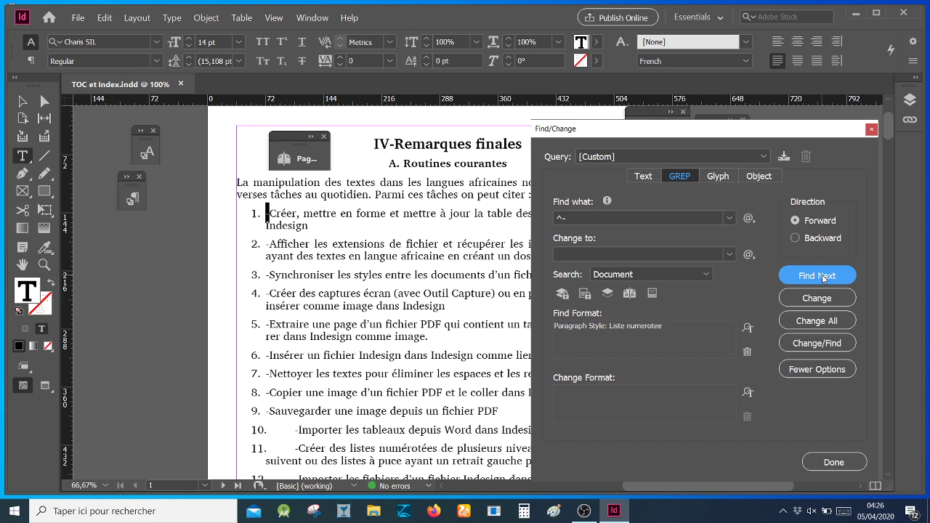
left_click(823, 278)
left_click(823, 277)
left_click(823, 277)
- From the start of the IV-Remarques finales heading, find and replace the leading hyphens of items 1 and 2 individually
left_click(375, 137)
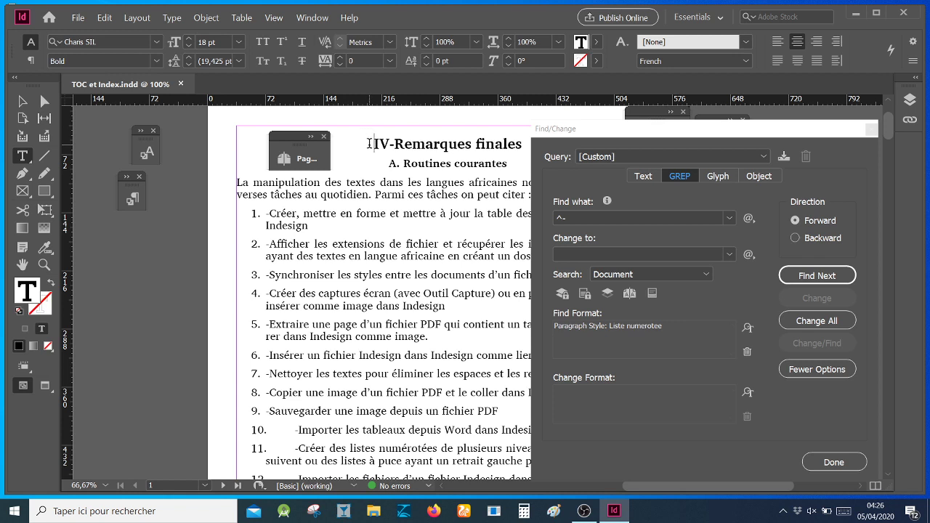
left_click(826, 279)
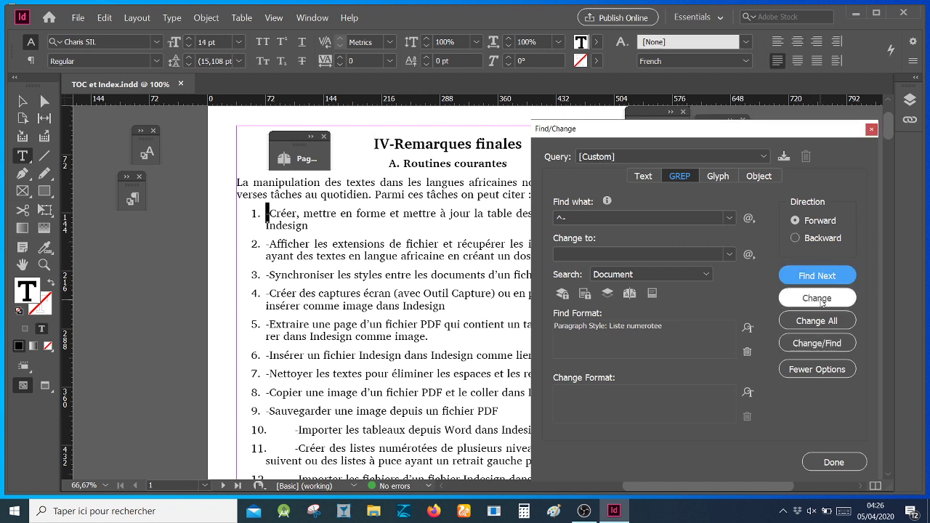
left_click(822, 300)
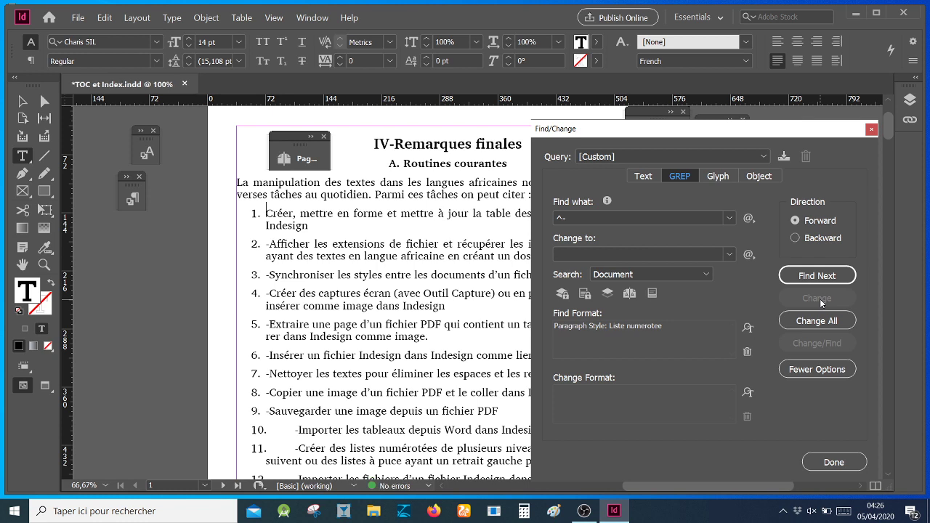
left_click(819, 279)
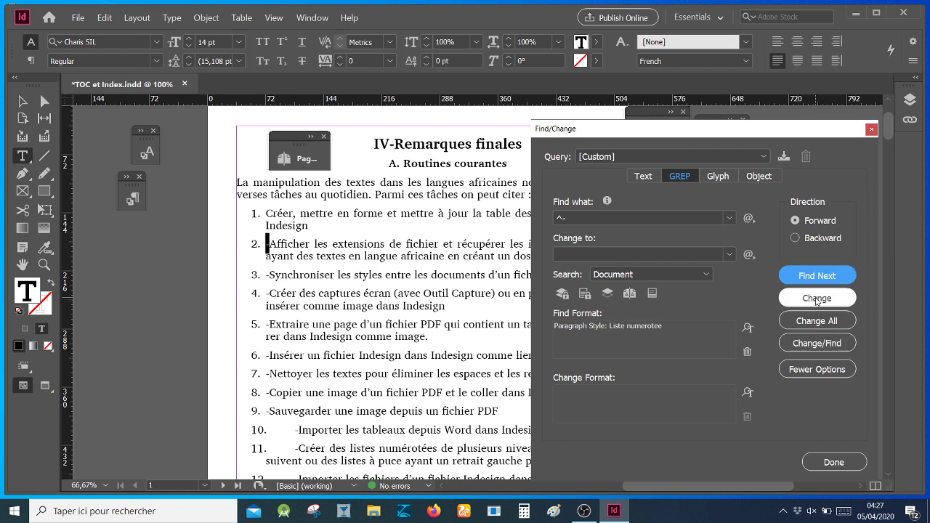
left_click(816, 300)
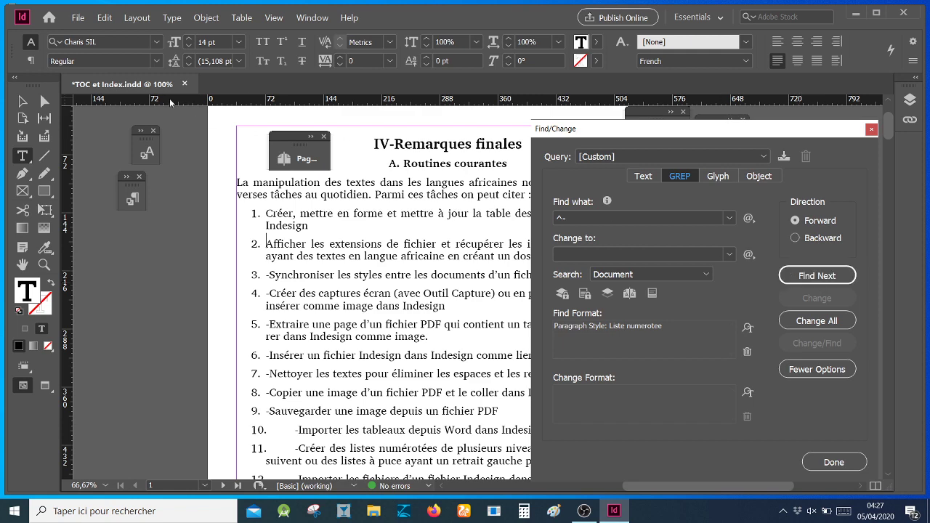
- Undo the two hyphen replacements in items 1 and 2
left_click(106, 18)
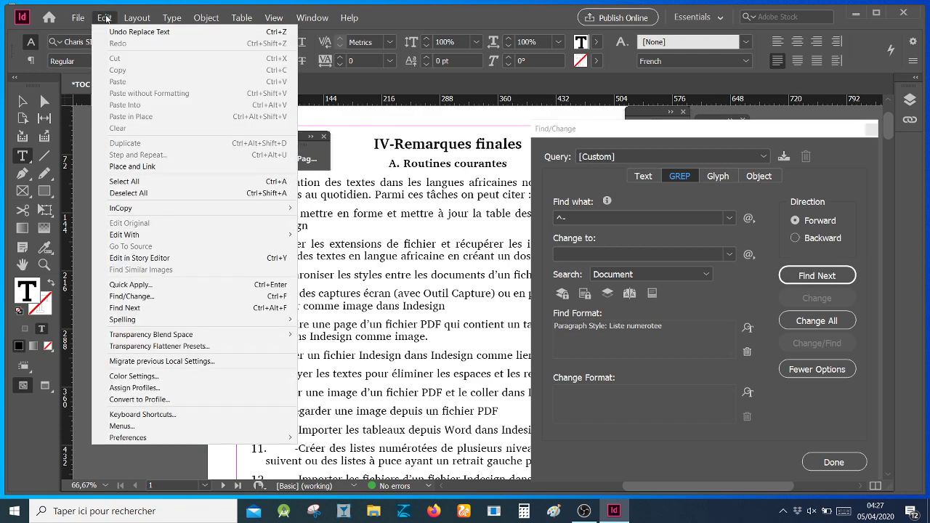
left_click(115, 32)
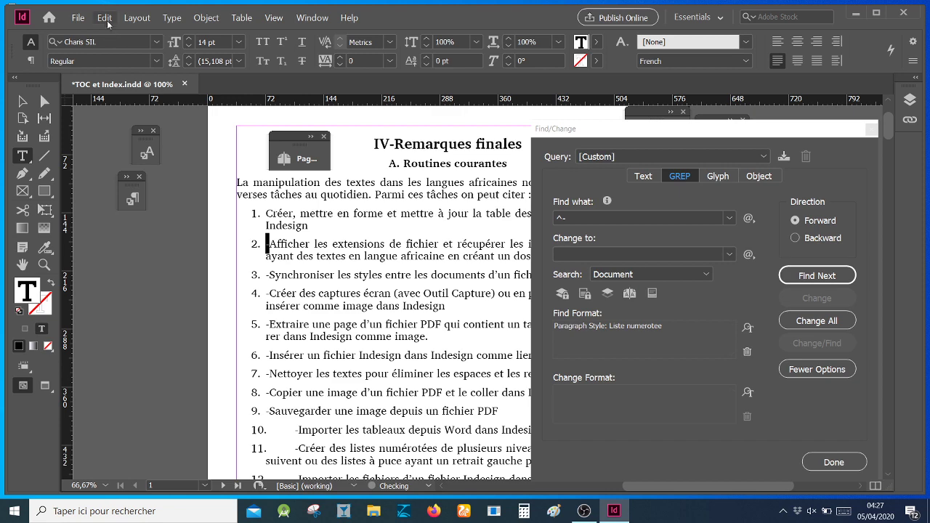
left_click(105, 18)
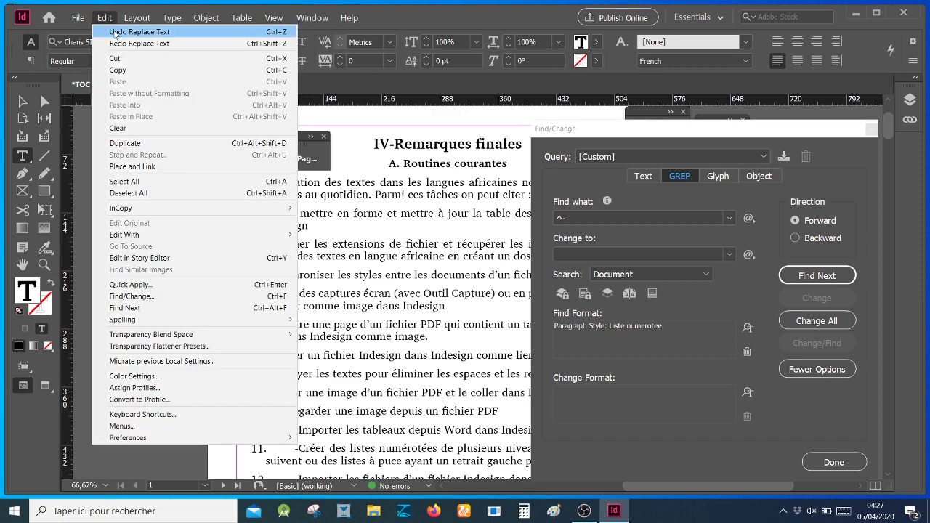
left_click(114, 32)
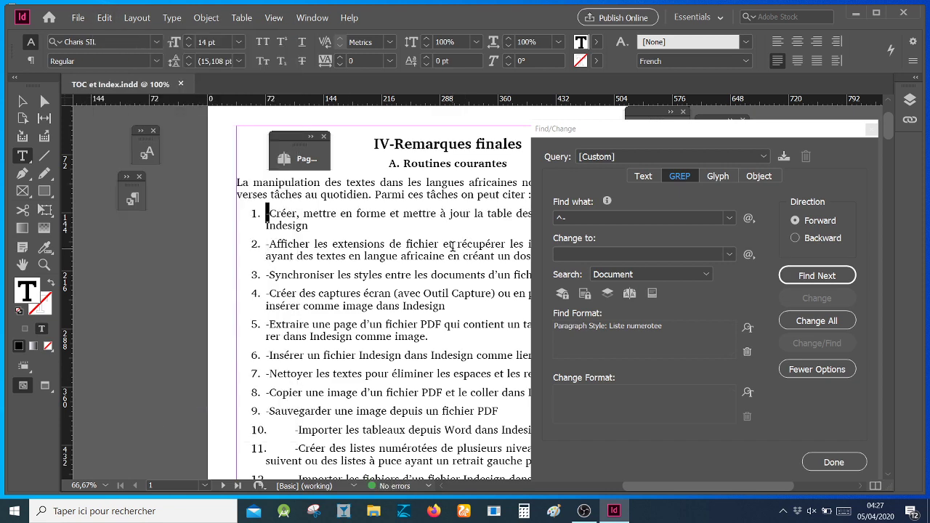
- Search again from the start of the IV-Remarques finales heading and replace all matching leading hyphens in the document
left_click(374, 143)
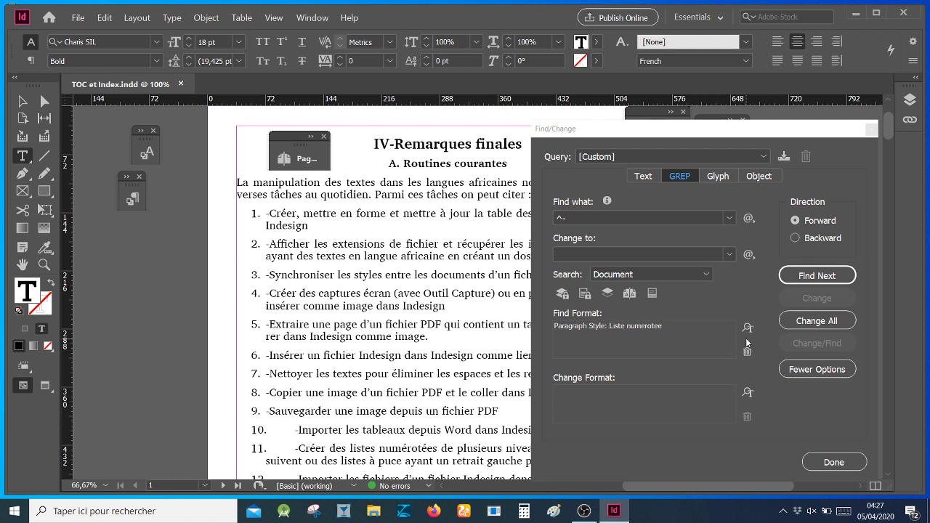
left_click(823, 280)
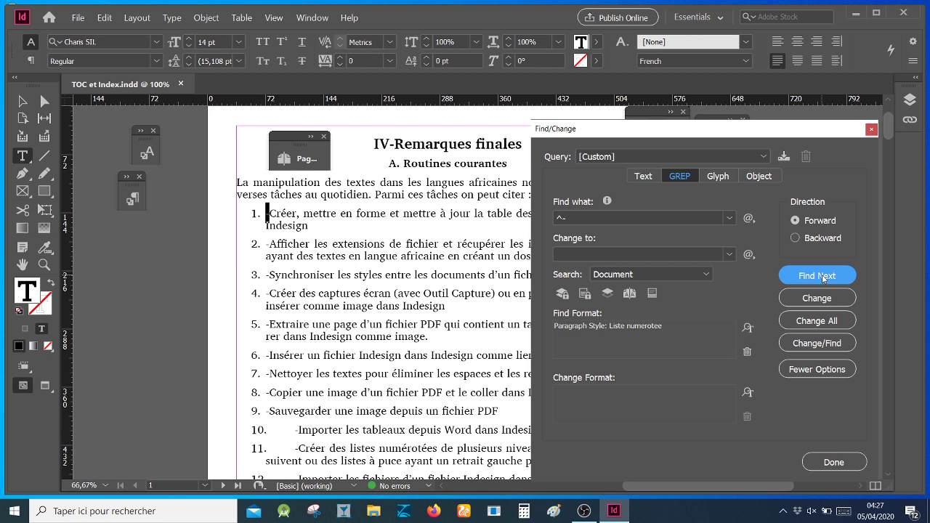
left_click(826, 321)
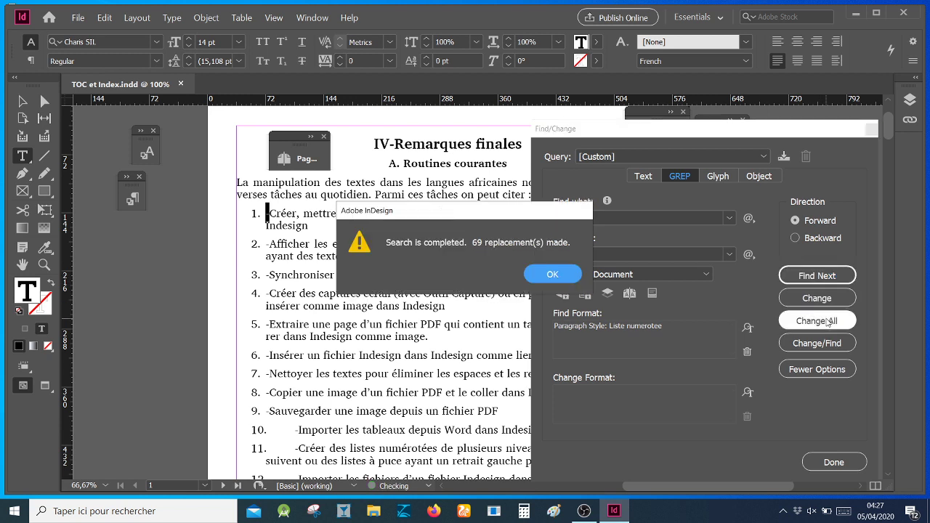
left_click(553, 274)
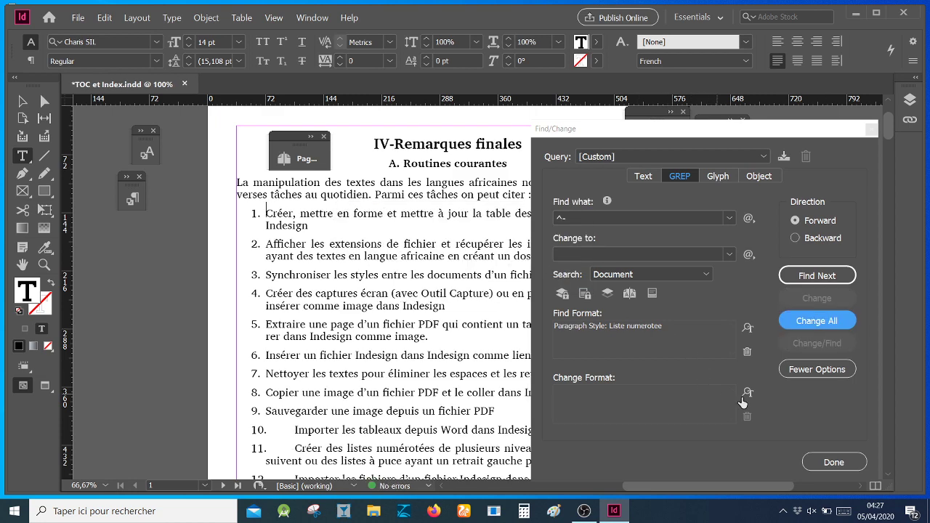
- Close the Find/Change dialog and save the document
left_click(833, 464)
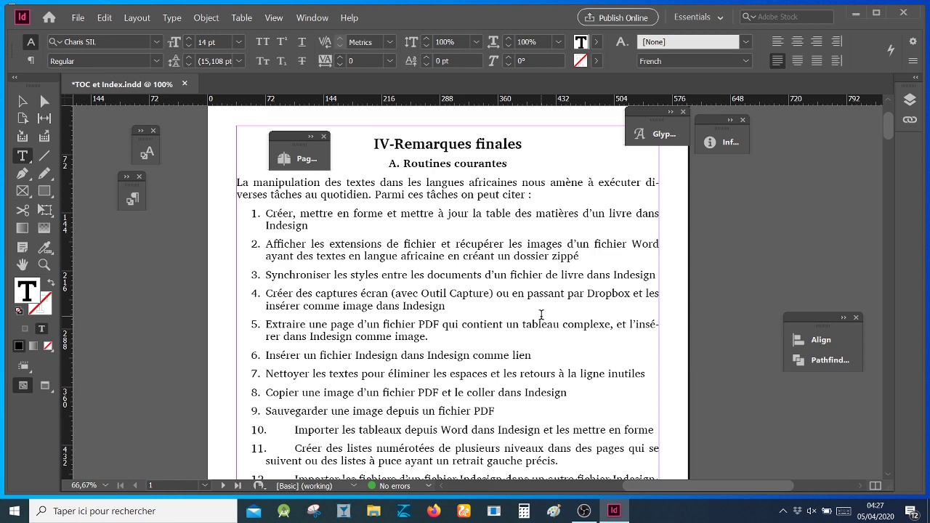
left_click(77, 17)
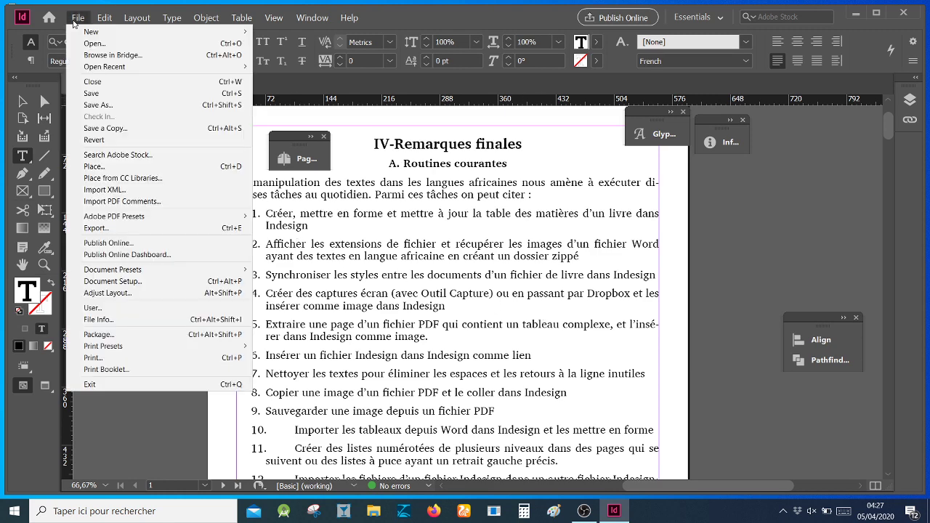
left_click(92, 93)
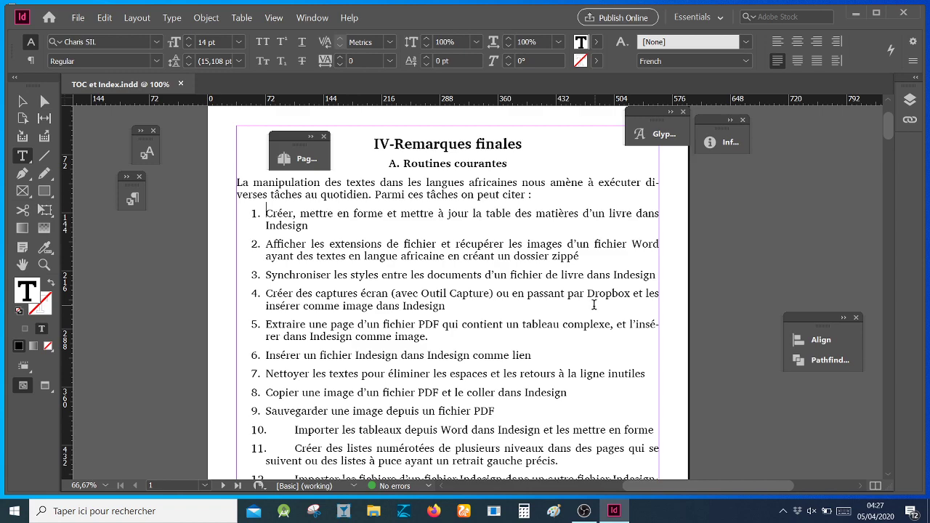
- Check the numbered items on pages 1 to 3 for remaining leading hyphens
scroll(590, 308, "down", 5)
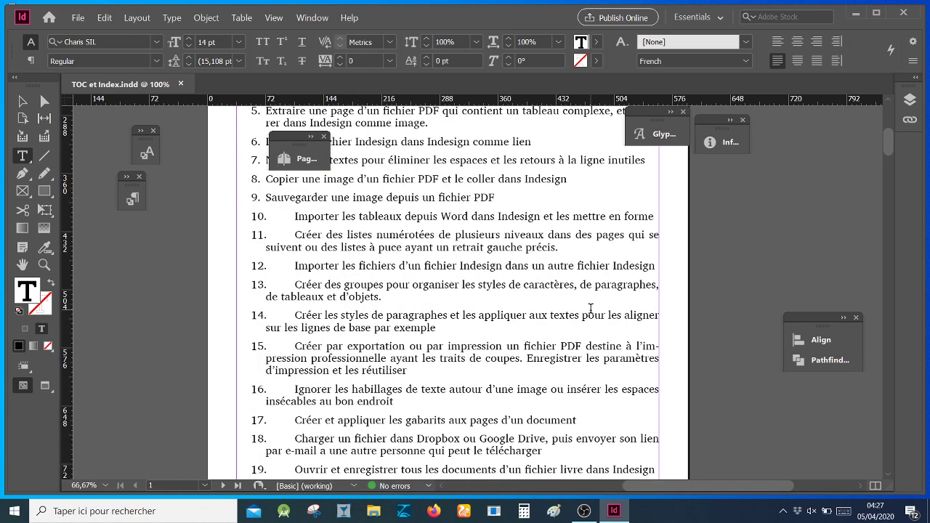
scroll(591, 308, "down", 6)
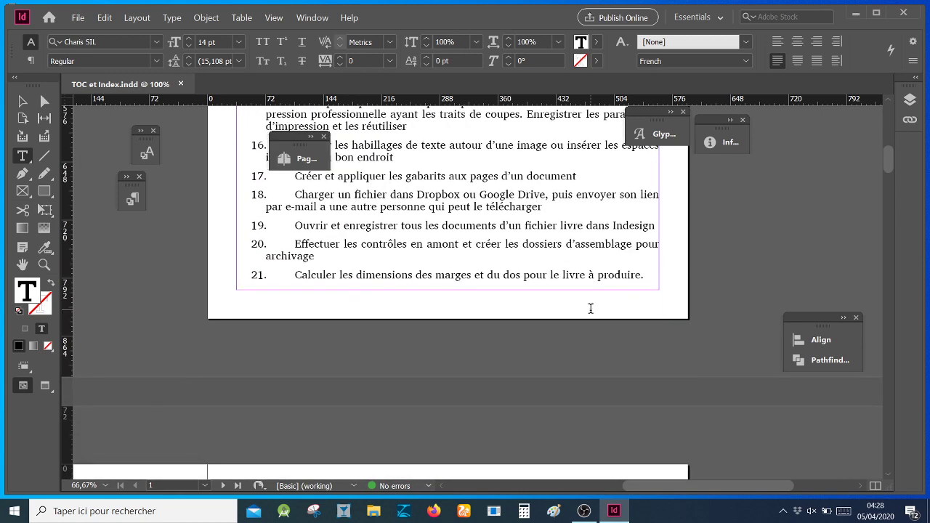
scroll(591, 308, "down", 10)
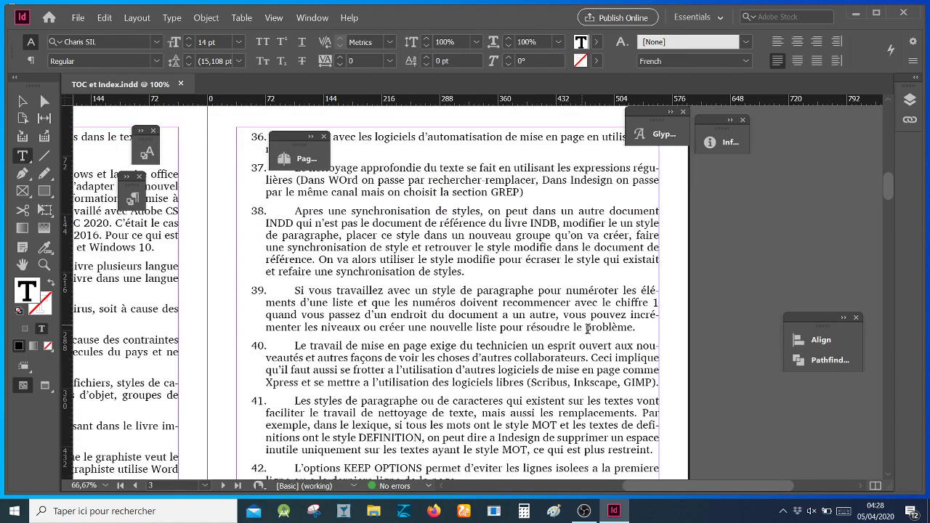
left_click_drag(675, 487, 589, 474)
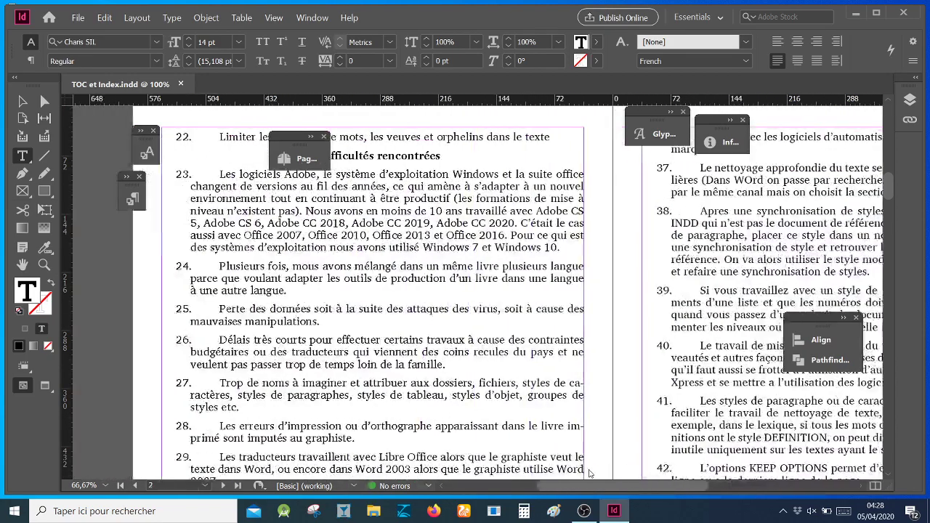
scroll(590, 473, "right", 1)
scroll(602, 465, "down", 1)
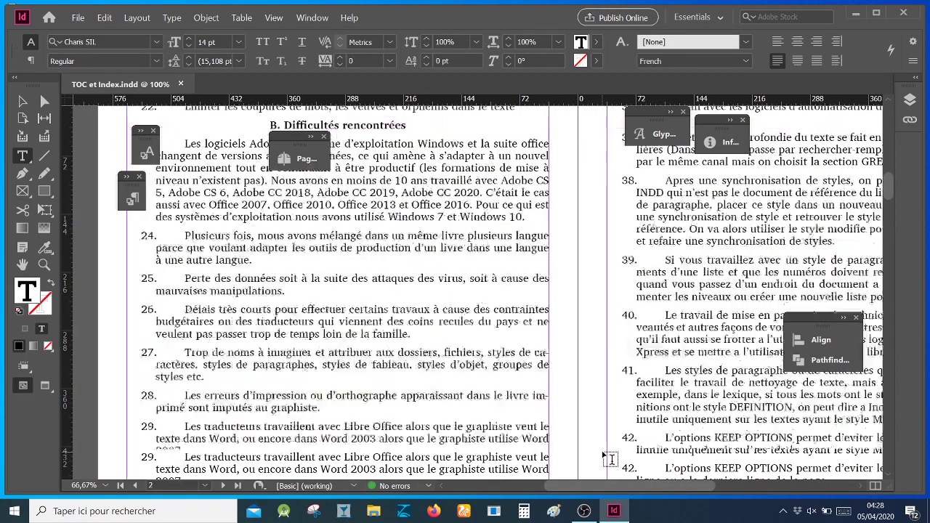
- Check the remaining numbered items through page 6 for leftover leading hyphens, and recheck the list on page 1
scroll(610, 459, "down", 15)
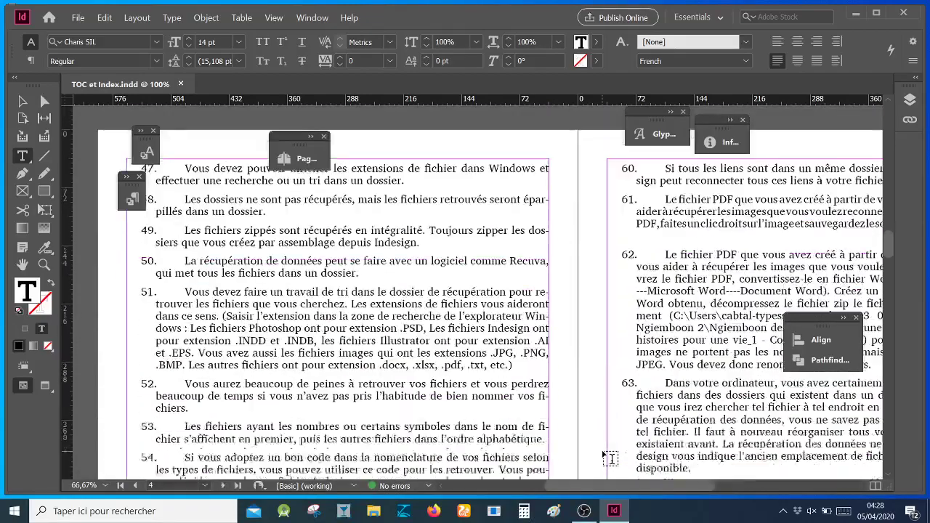
scroll(610, 459, "down", 8)
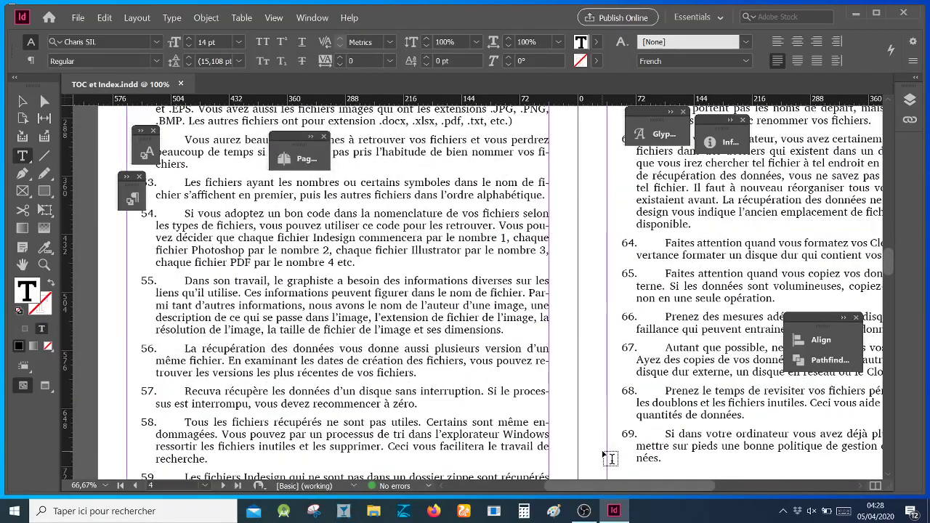
scroll(609, 457, "down", 10)
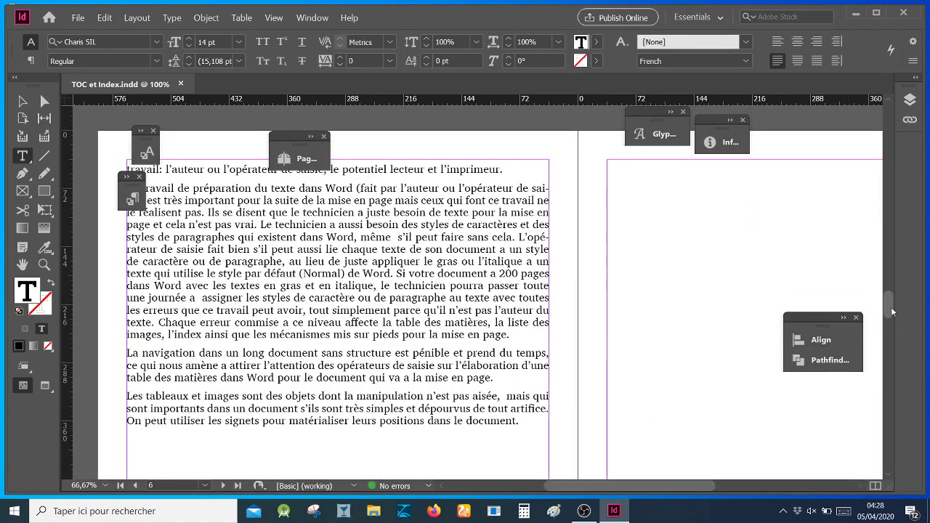
left_click_drag(887, 305, 888, 120)
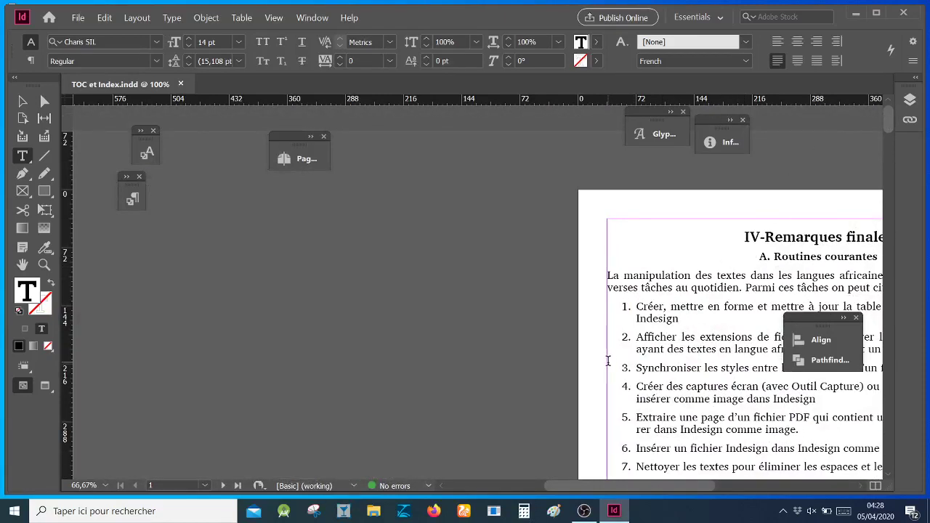
scroll(608, 361, "down", 2)
scroll(608, 361, "down", 1)
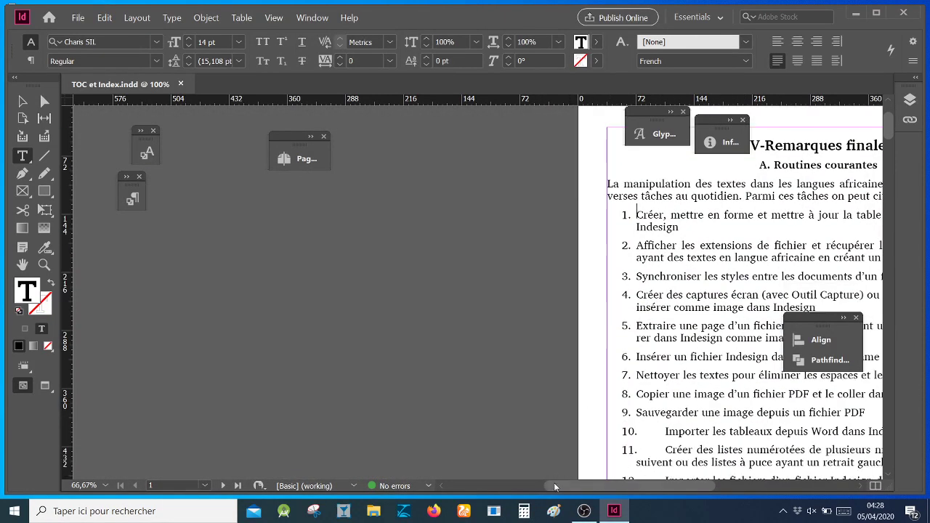
left_click_drag(548, 484, 414, 489)
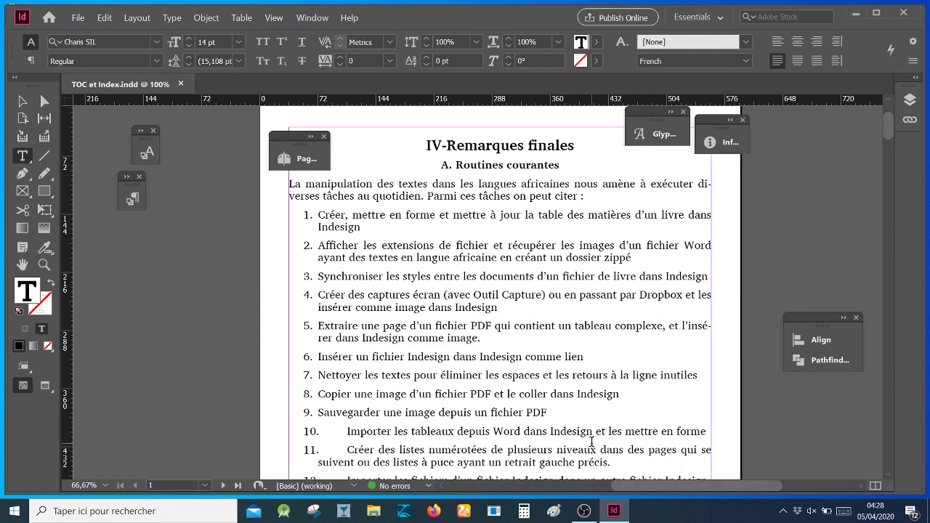
scroll(592, 440, "down", 10)
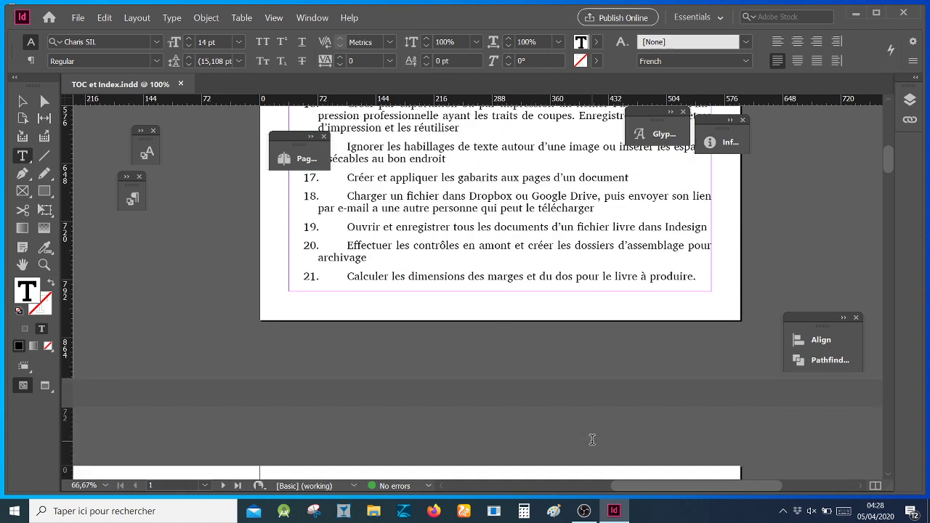
scroll(592, 440, "up", 10)
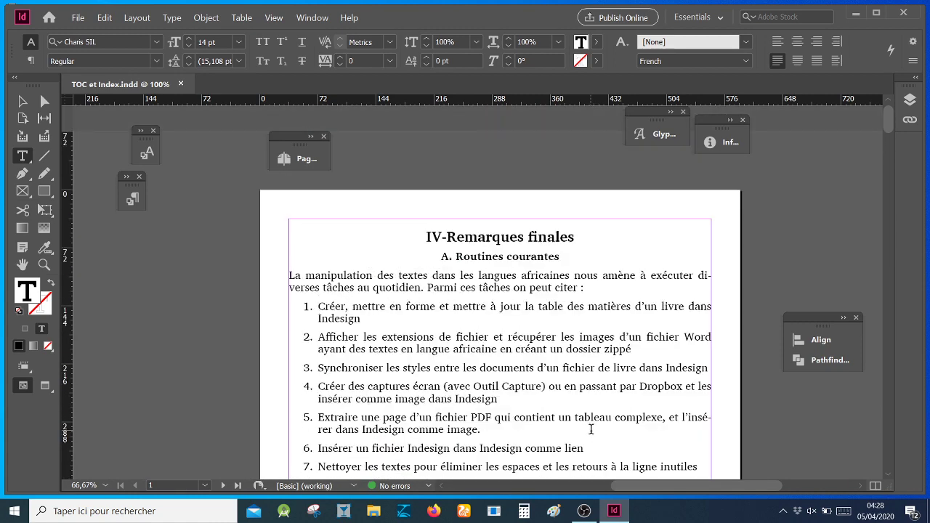
- Apply the Liste numerotee paragraph style with overrides cleared to the first list item, "Créer, mettre en forme et mettre à jour la table des matières"
left_click(133, 198)
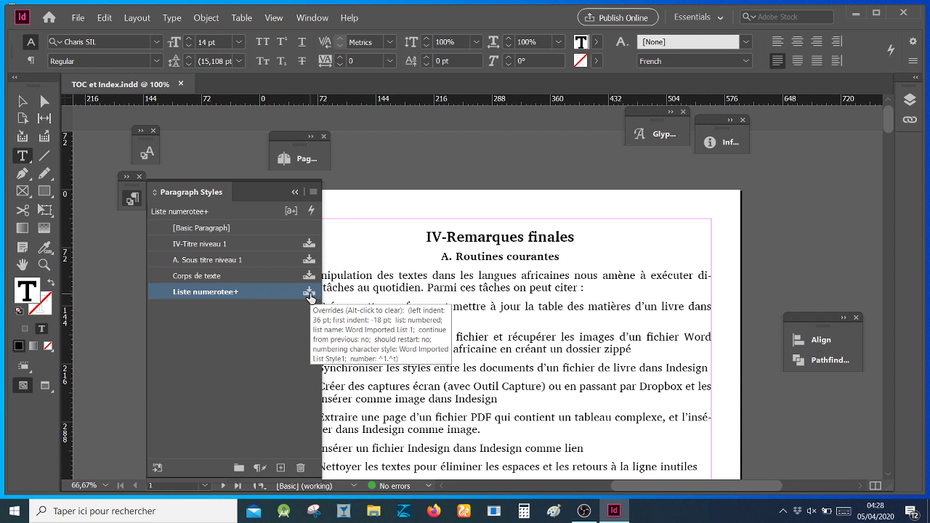
right_click(243, 294)
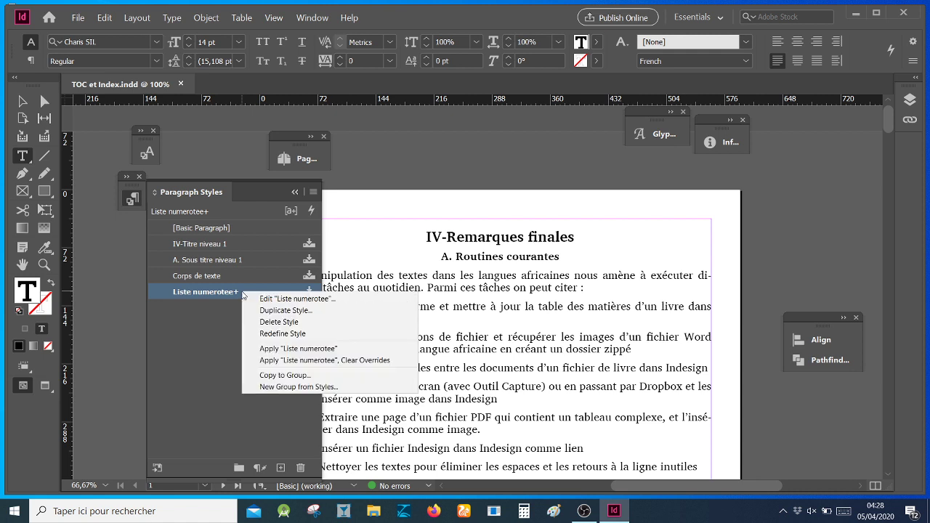
left_click(387, 360)
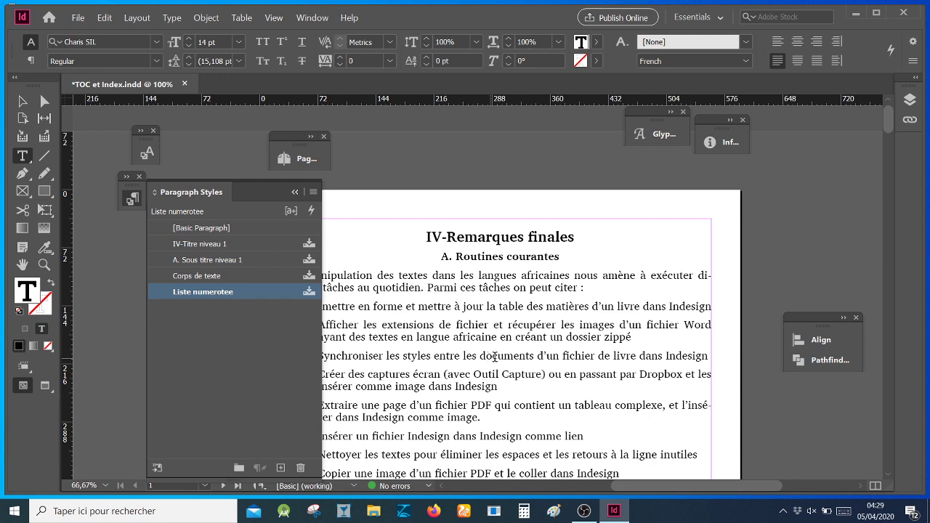
mouse_move(630, 487)
left_mouse_down()
mouse_move(590, 489)
mouse_move(626, 489)
left_mouse_up()
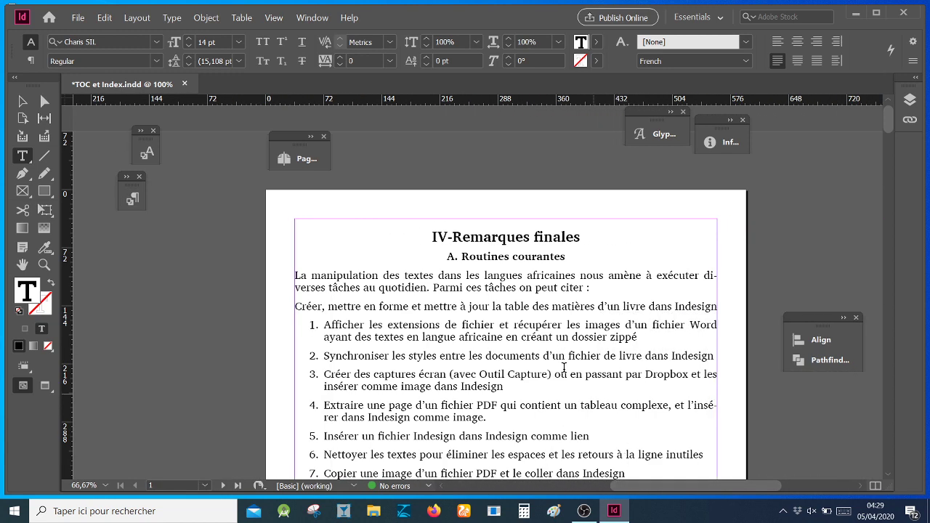
scroll(499, 357, "down", 2)
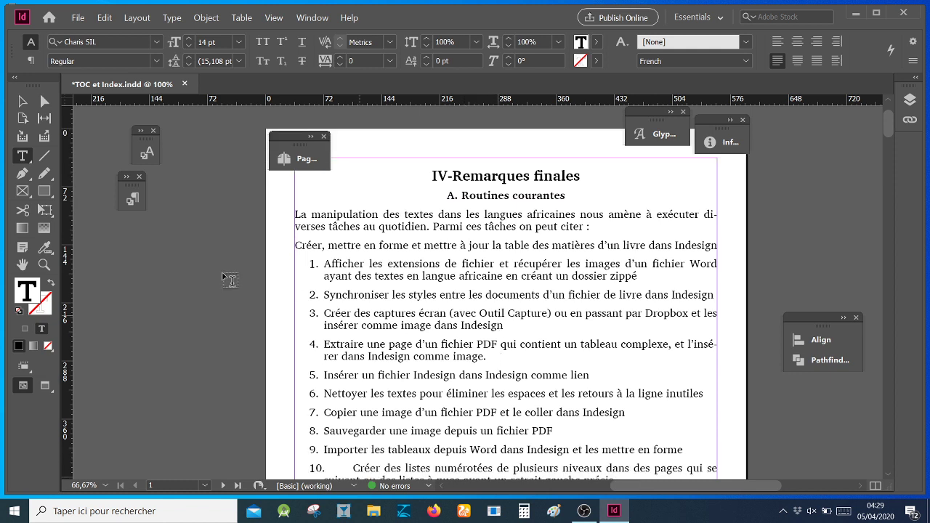
left_click(134, 198)
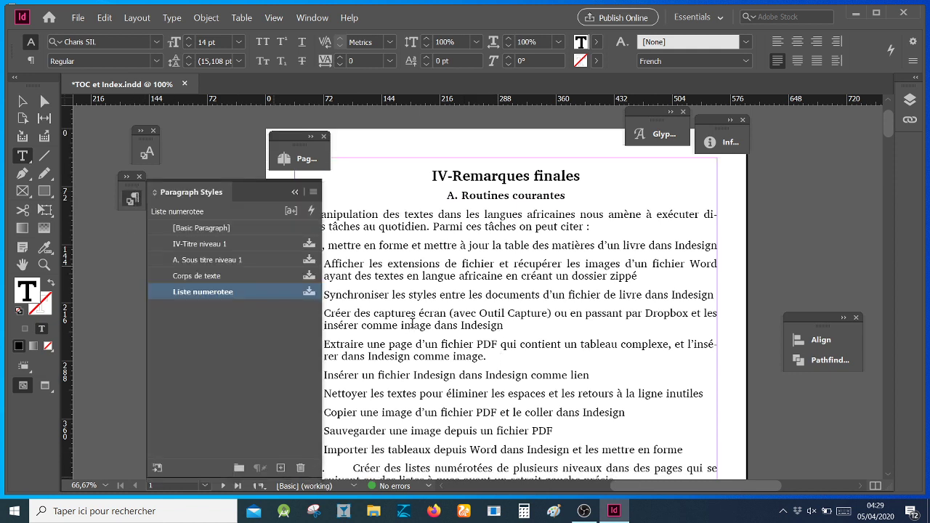
left_click(295, 192)
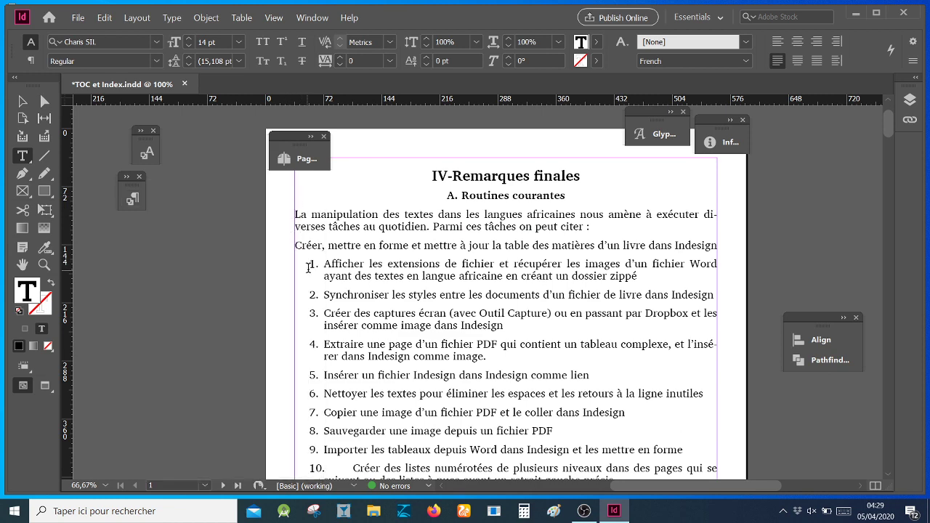
- Apply Liste numerotee with overrides cleared to the page 1 list items from "Afficher les extensions de fichier" to "Limiter les coupures de mots"
left_click_drag(308, 266, 393, 391)
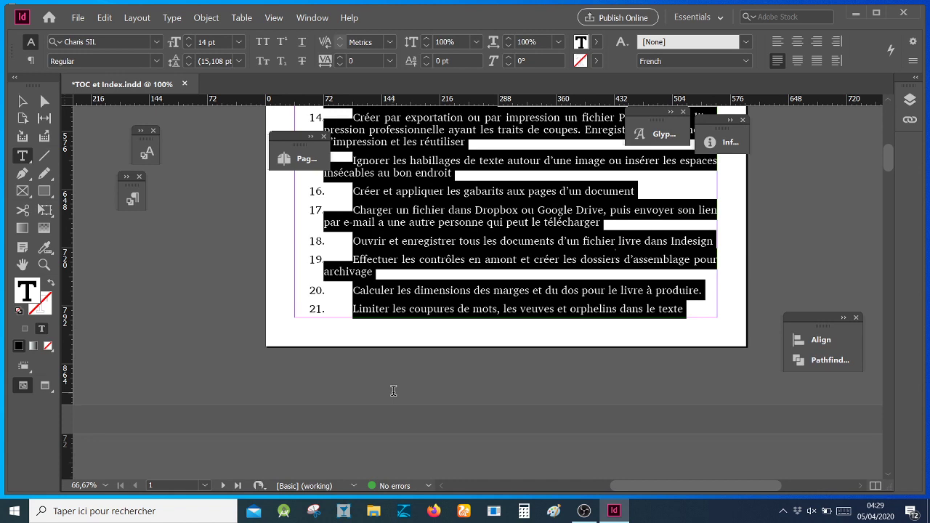
left_click_drag(393, 390, 393, 483)
left_click_drag(76, 253, 749, 78)
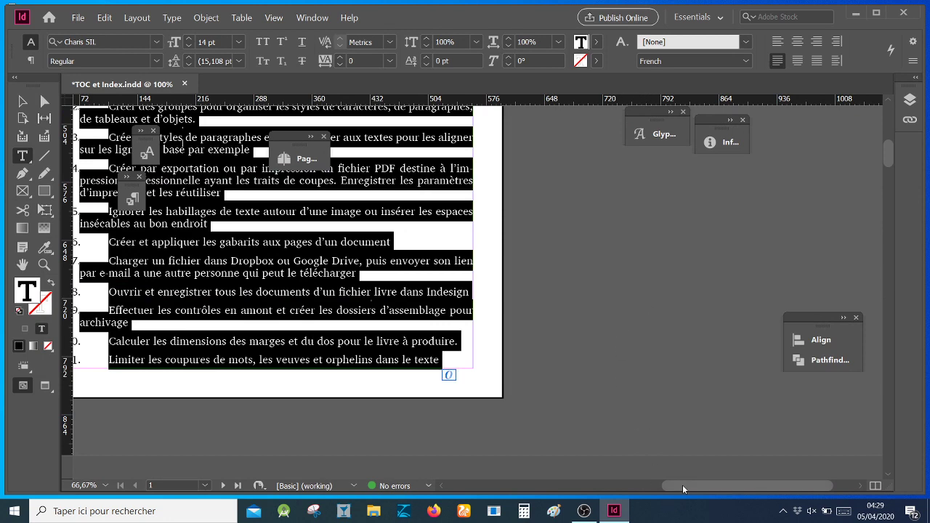
left_click_drag(682, 485, 640, 479)
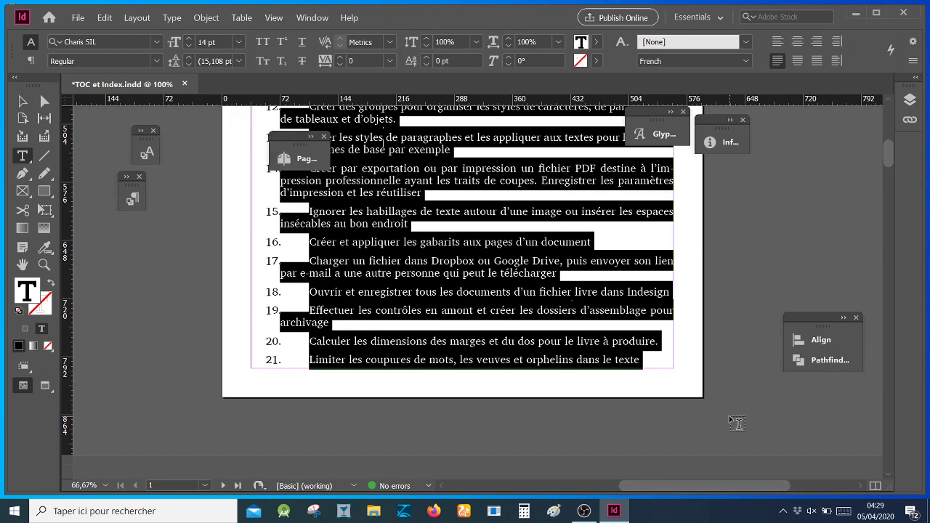
scroll(737, 391, "up", 5)
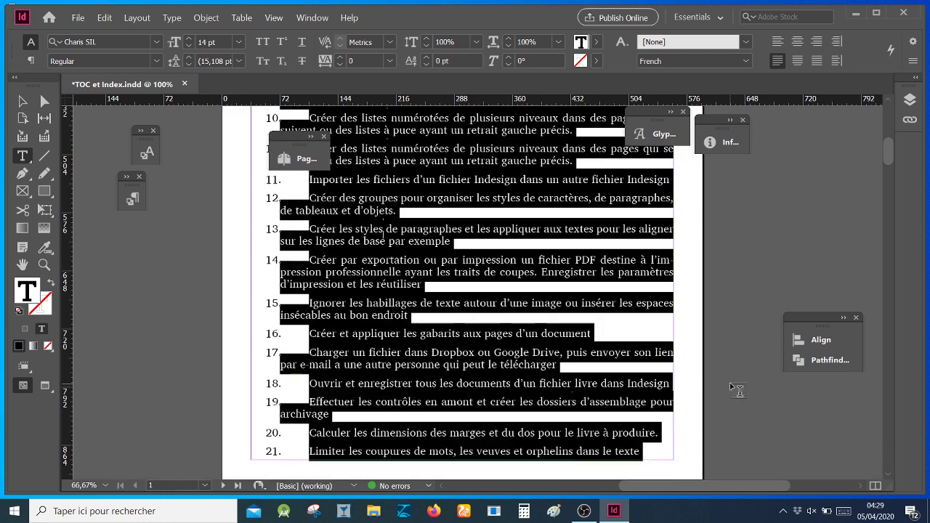
scroll(738, 391, "up", 3)
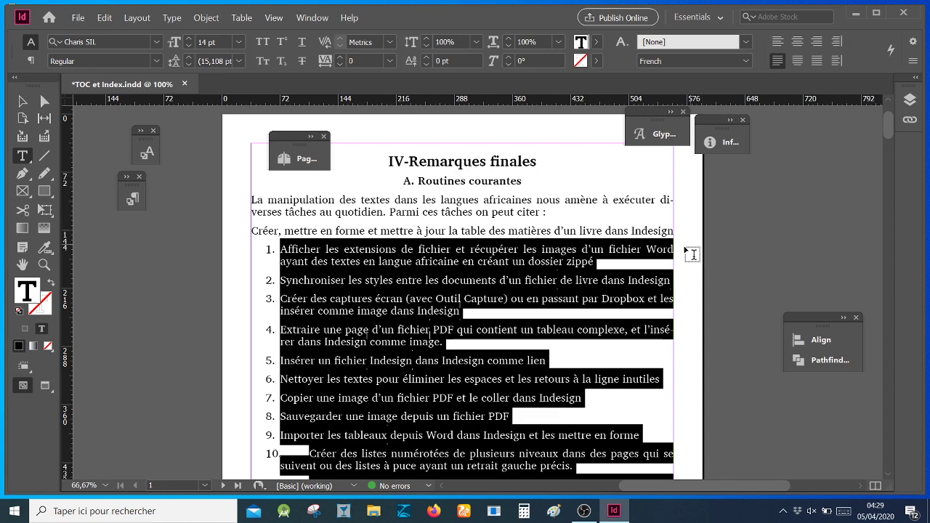
scroll(679, 276, "down", 5)
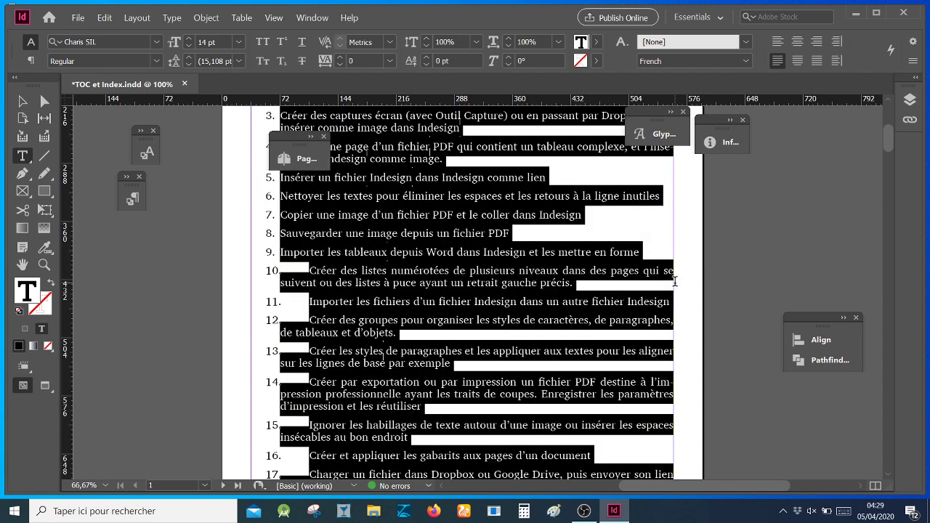
scroll(675, 281, "up", 5)
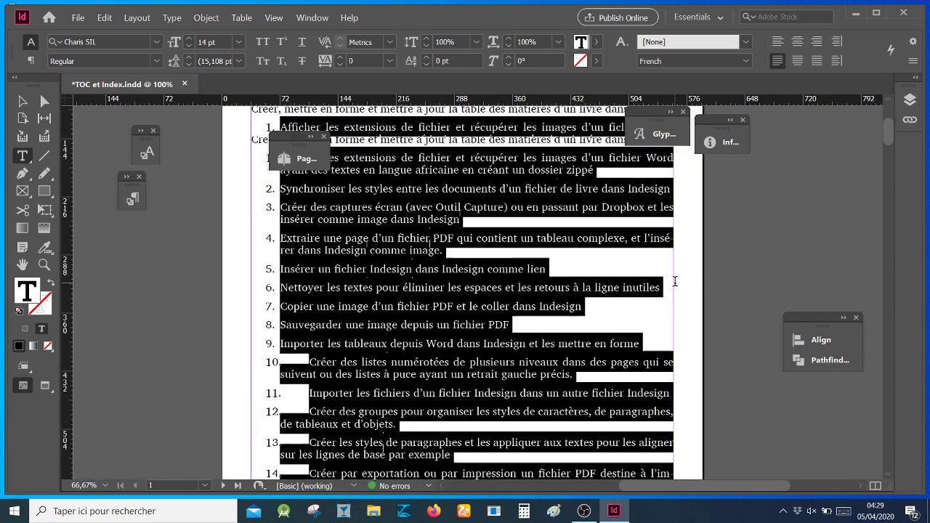
left_click(132, 204)
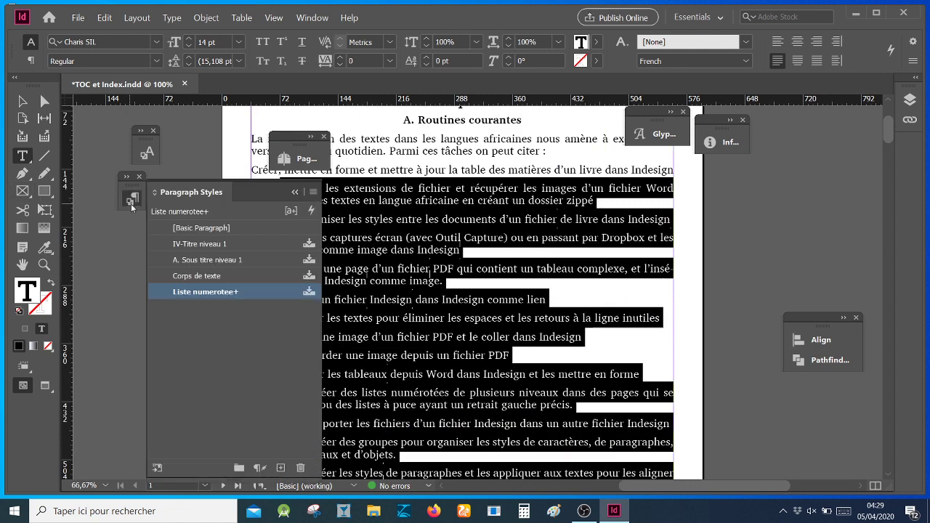
right_click(244, 292)
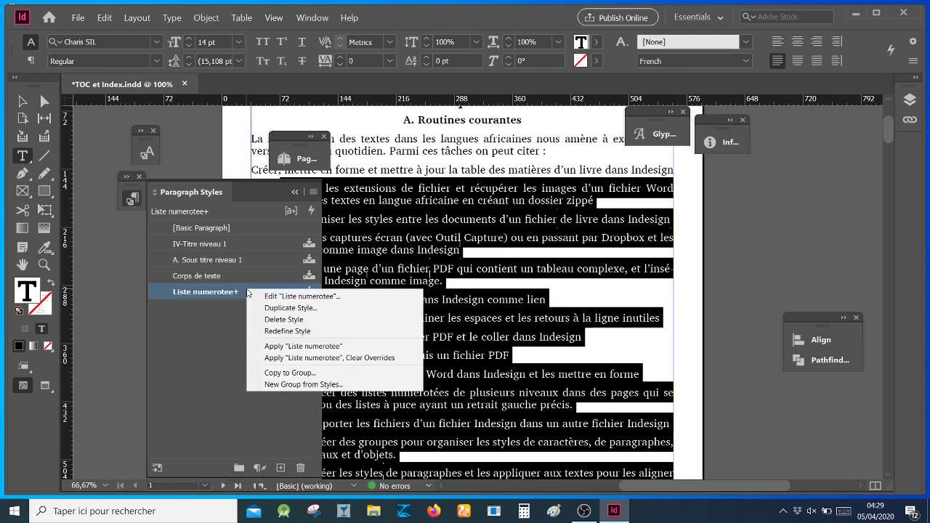
left_click(367, 358)
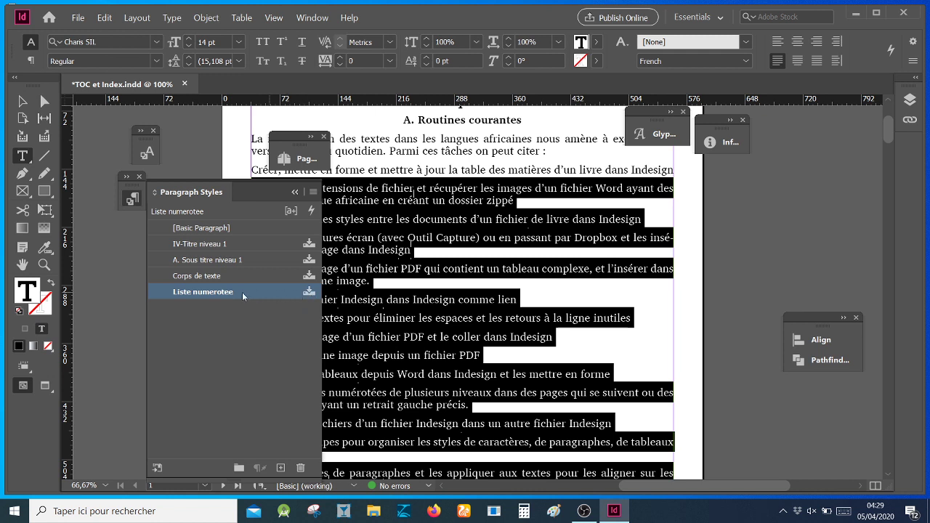
- Turn on the Style Override Highlighter and look through the options available for the Liste numerotee paragraph style
right_click(302, 291)
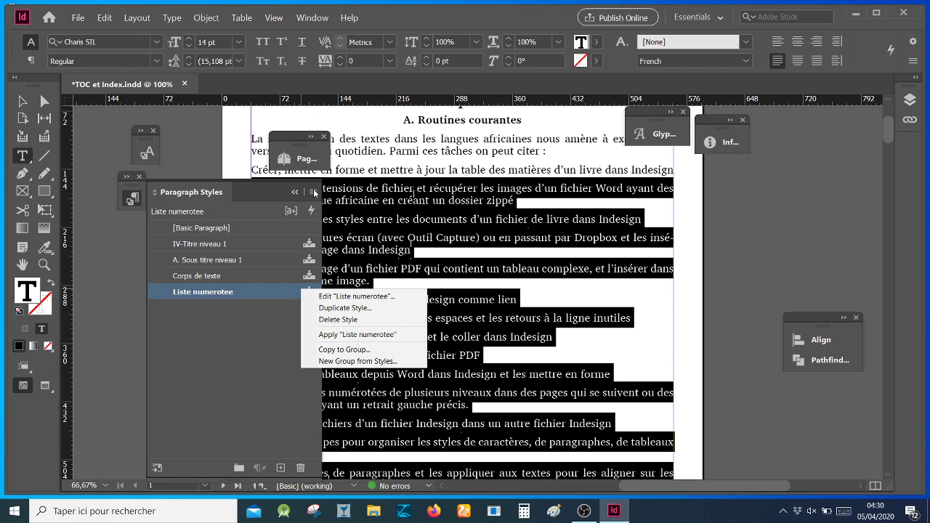
key("Escape")
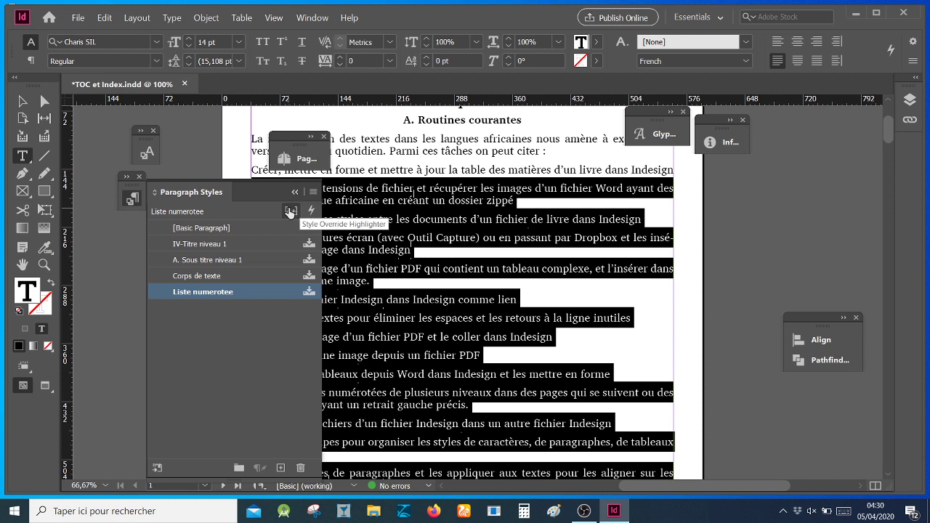
left_click(290, 211)
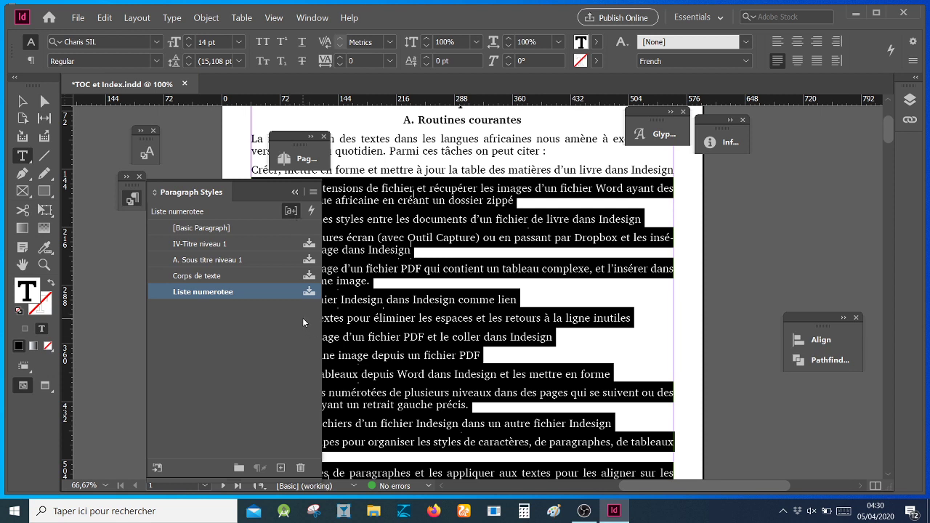
right_click(217, 291)
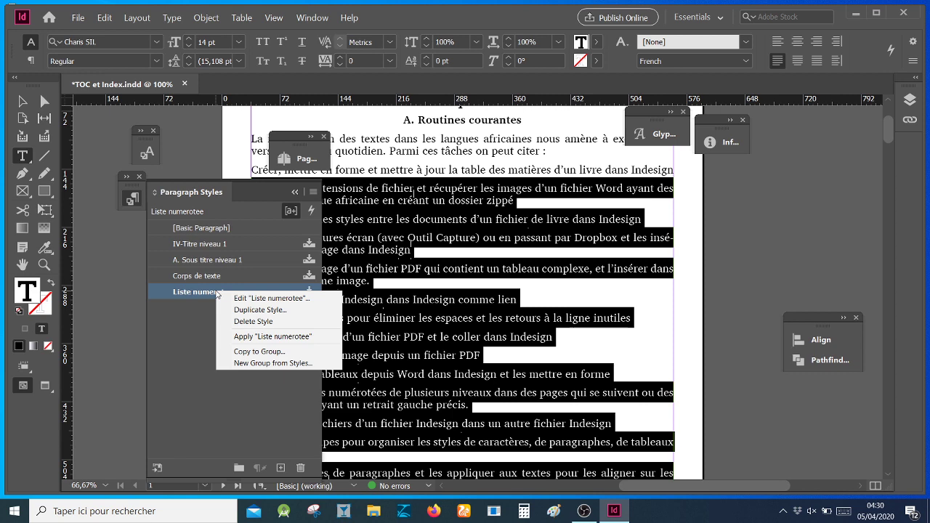
left_click(313, 192)
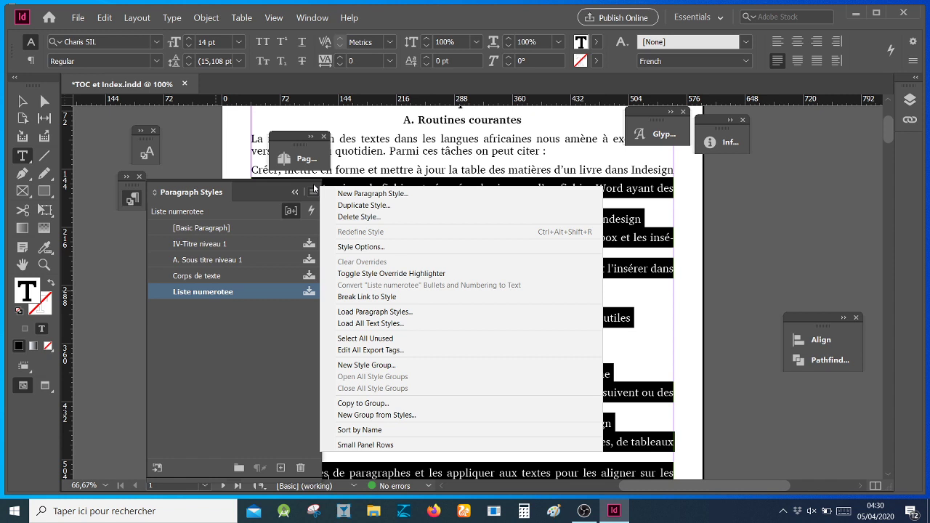
left_click(260, 315)
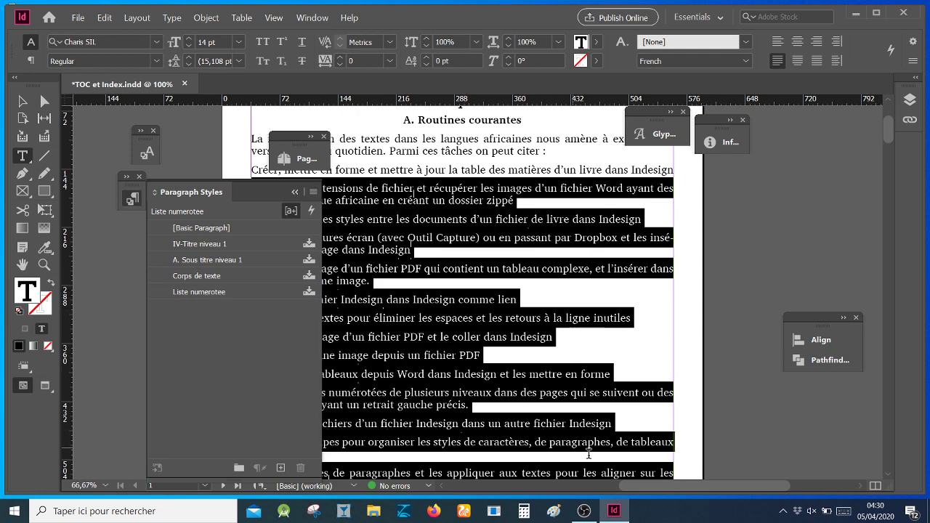
- Examine the restyled list items on page 1 from the heading to the end of the page
mouse_move(663, 486)
left_mouse_down()
mouse_move(635, 485)
mouse_move(644, 485)
left_mouse_up()
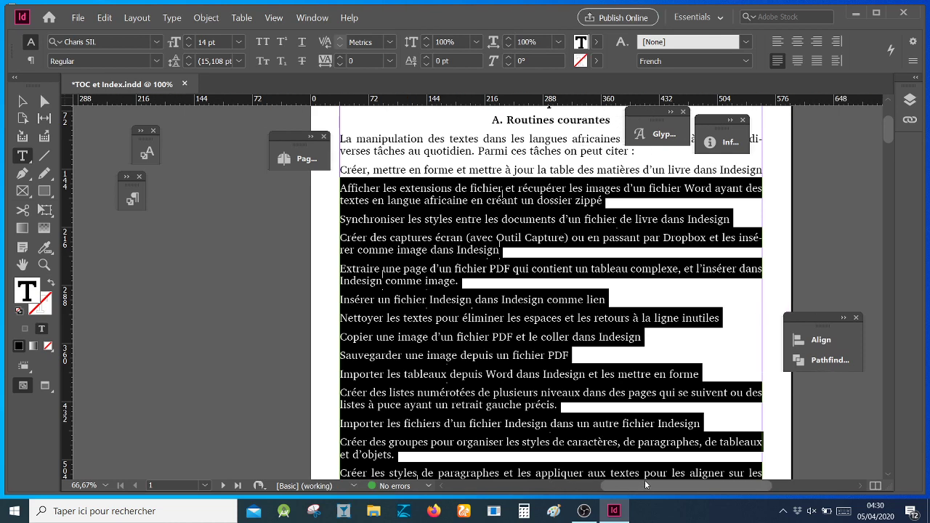
scroll(514, 338, "down", 4)
scroll(514, 337, "down", 8)
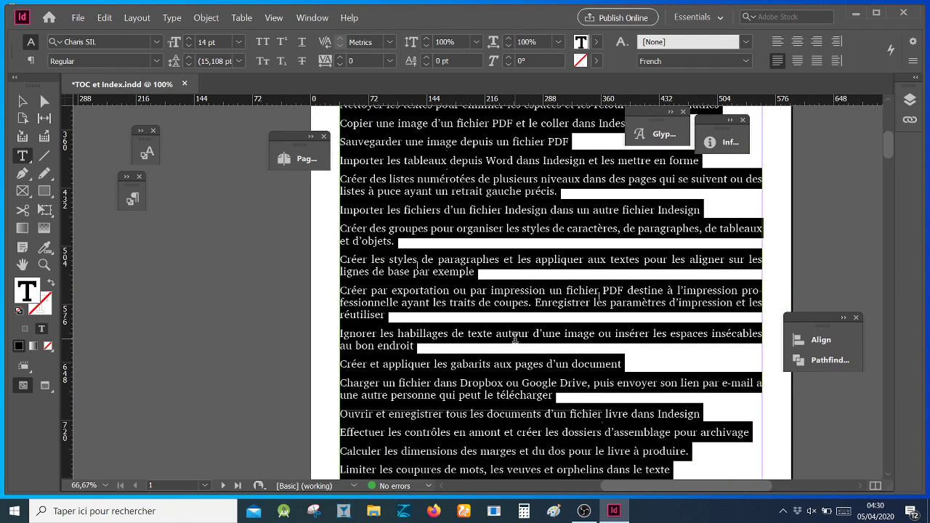
scroll(515, 338, "up", 1)
scroll(515, 338, "up", 13)
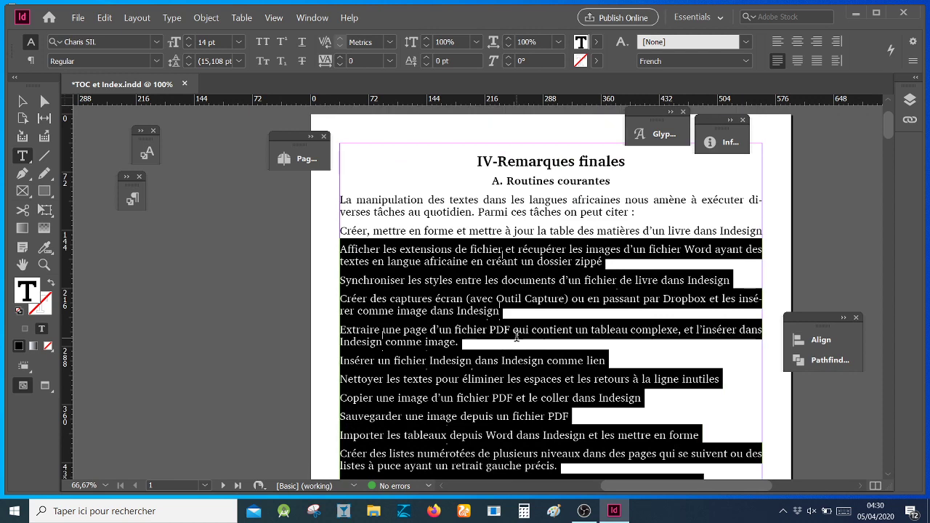
scroll(516, 336, "down", 6)
scroll(516, 337, "down", 6)
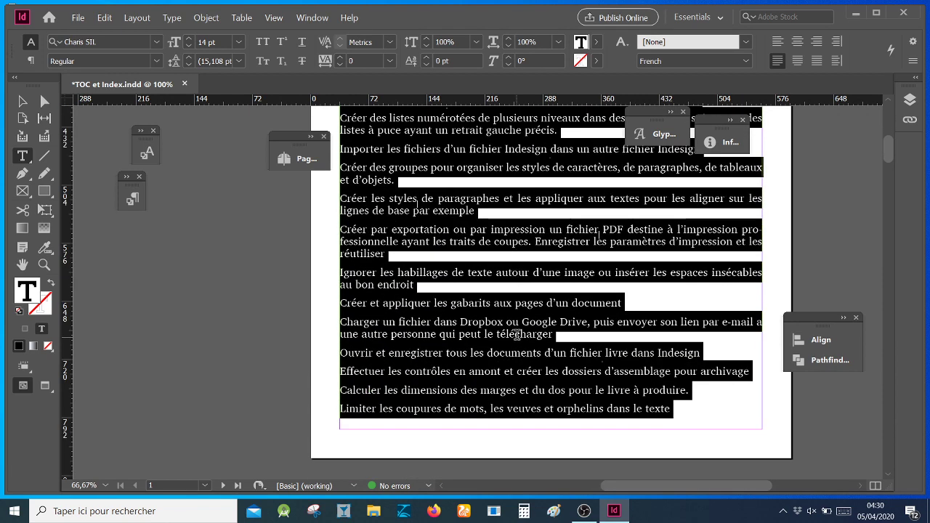
- Edit the Liste numerotee paragraph style and set its list type to Numbers
scroll(517, 335, "up", 13)
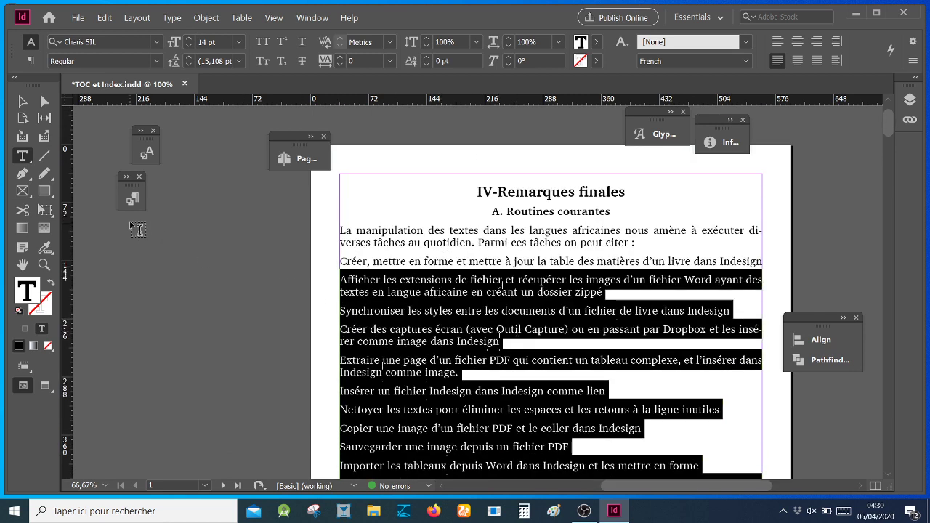
left_click(132, 199)
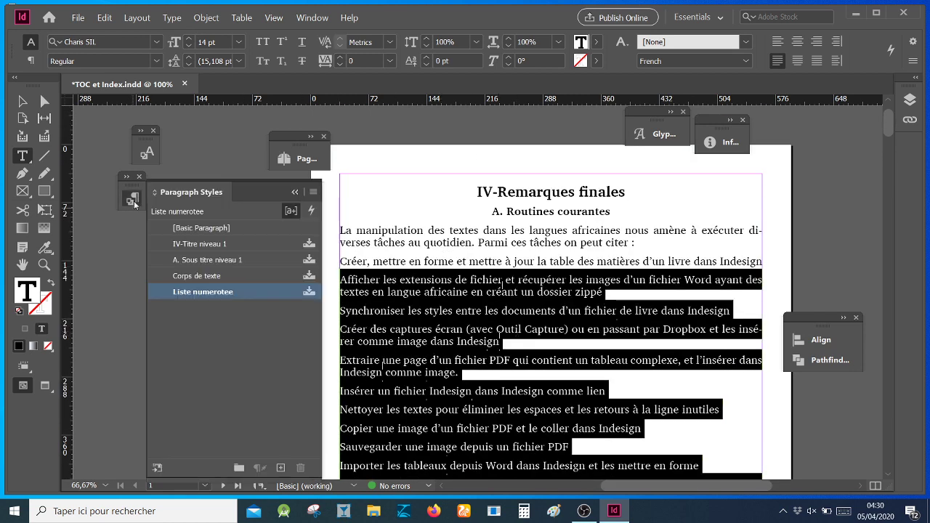
right_click(272, 294)
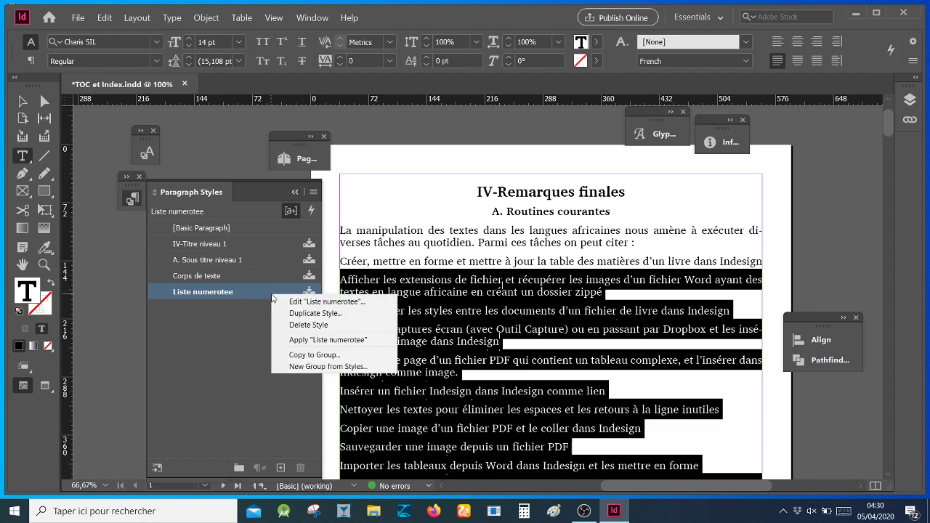
key("Escape")
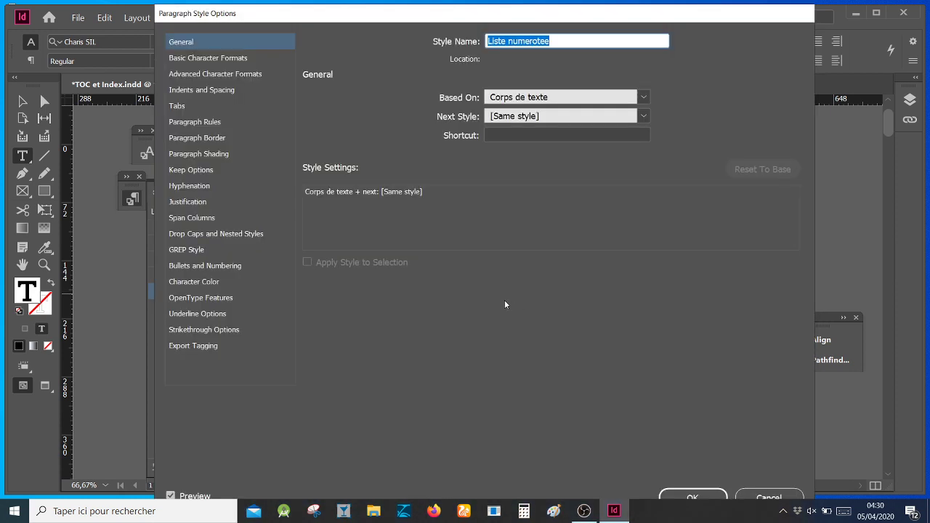
left_click(205, 266)
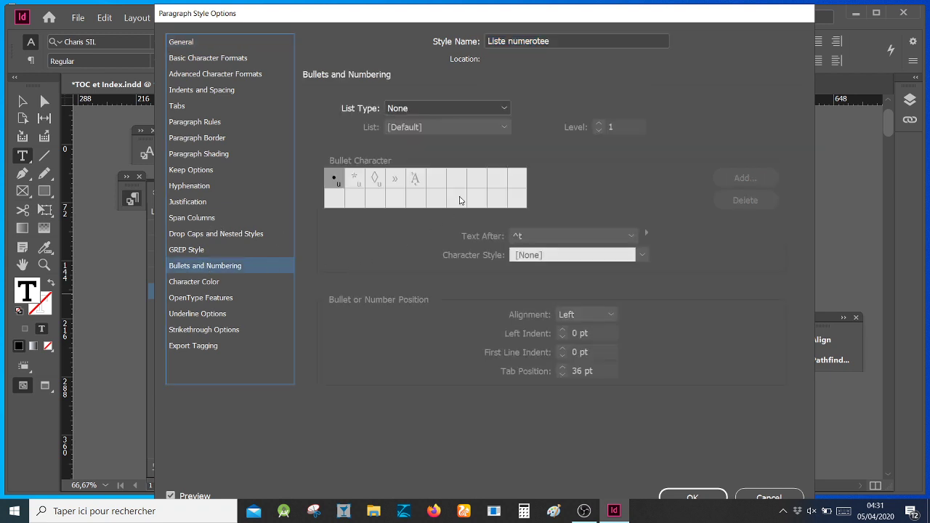
left_click(506, 111)
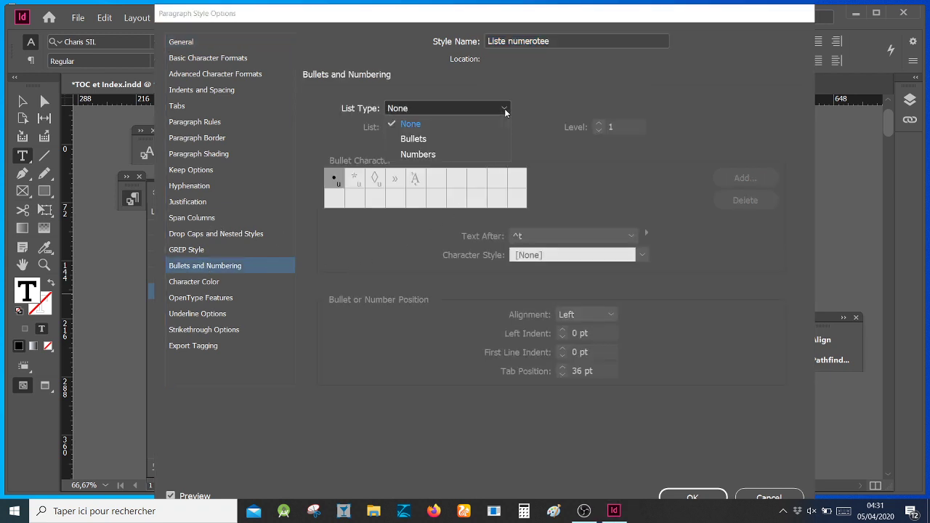
left_click(470, 154)
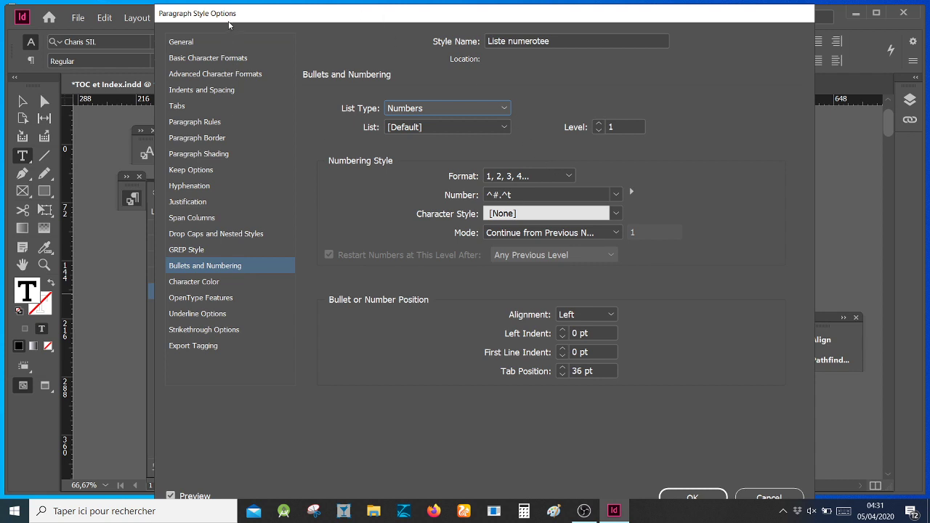
- Set the numbering's left indent to 13 pt in the Liste numerotee style, keeping the list text in view beside the options
left_click_drag(276, 18, 552, 44)
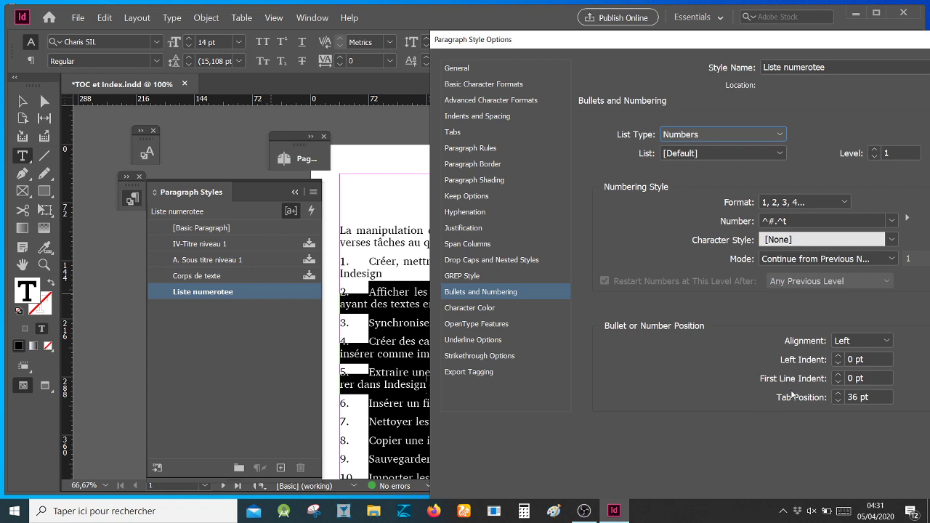
left_click(839, 356)
left_click(838, 357)
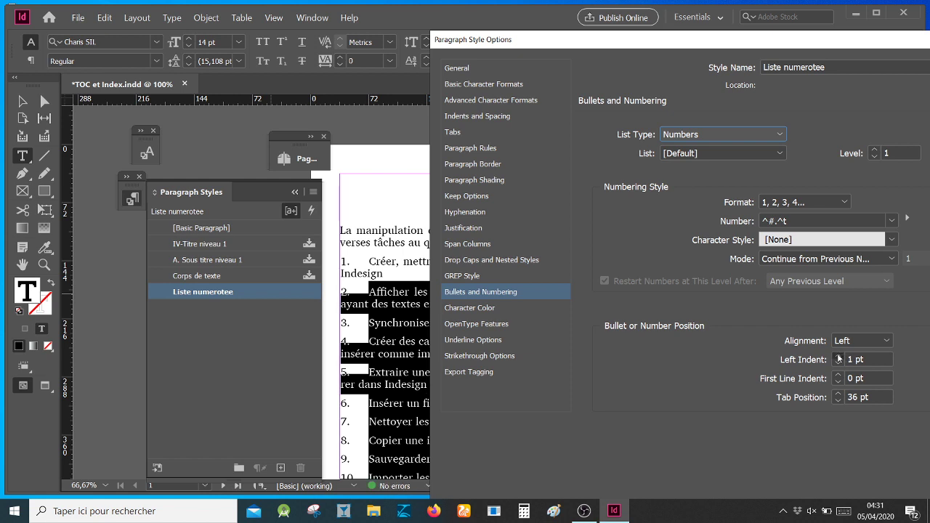
left_click(839, 357)
left_click(838, 356)
left_click(839, 357)
left_click(838, 357)
left_click(838, 356)
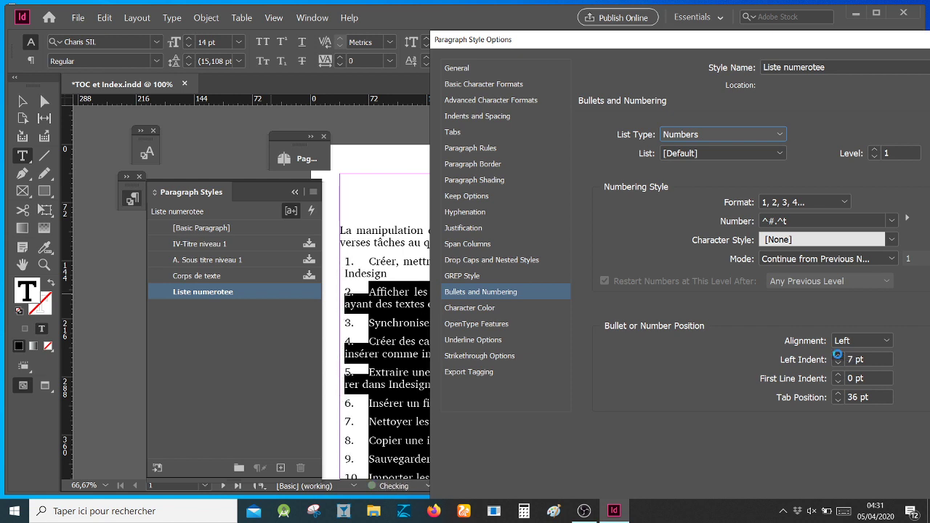
left_click(838, 357)
left_click(838, 357)
left_click(838, 357)
left_click(839, 357)
left_click(838, 357)
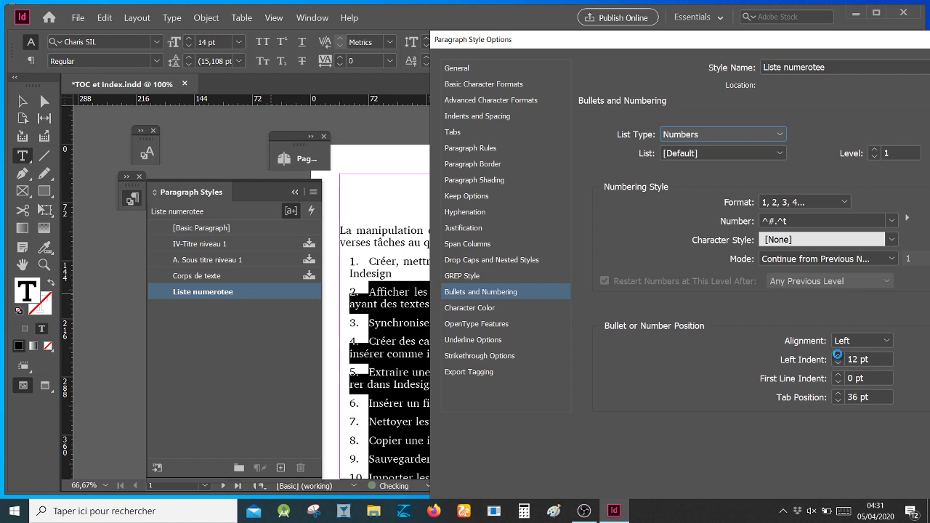
left_click(838, 357)
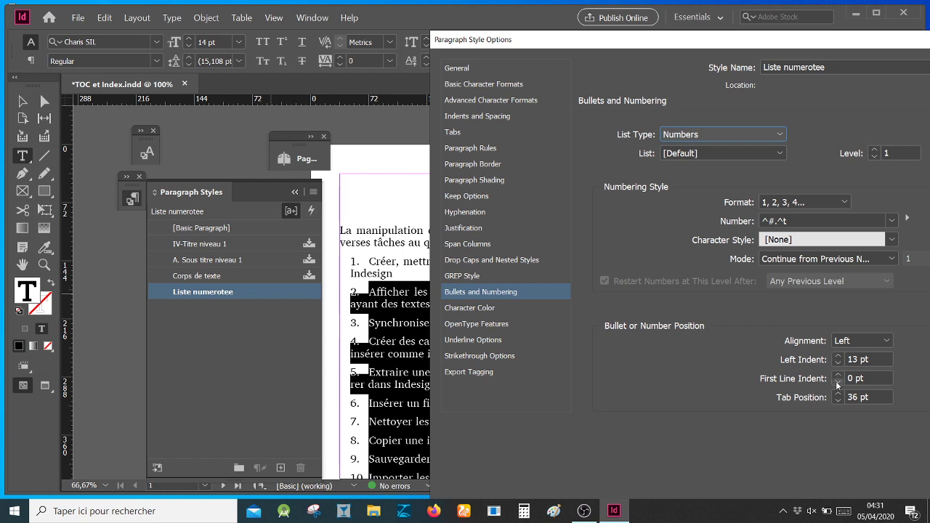
- Set the numbering's first line indent to -10 pt in the Liste numerotee style
left_click(838, 382)
left_click(838, 382)
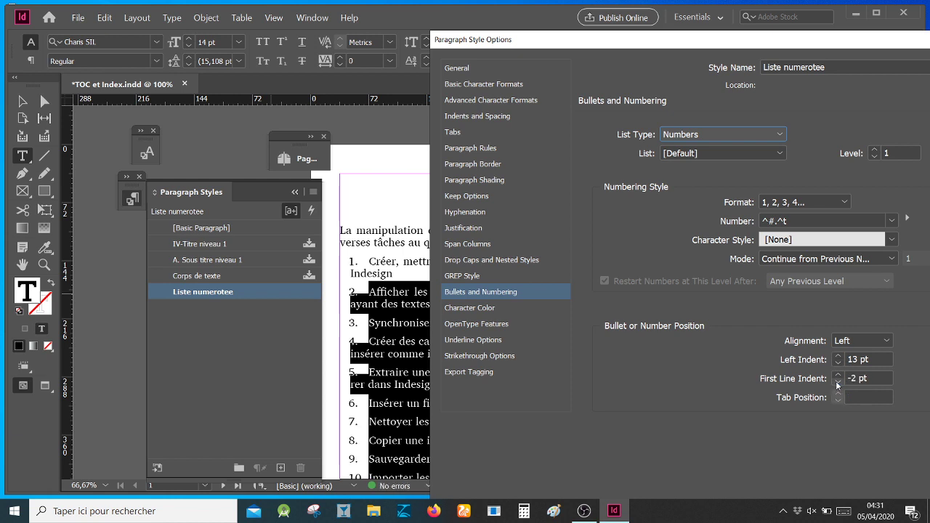
left_click(838, 382)
left_click(838, 382)
left_click(837, 382)
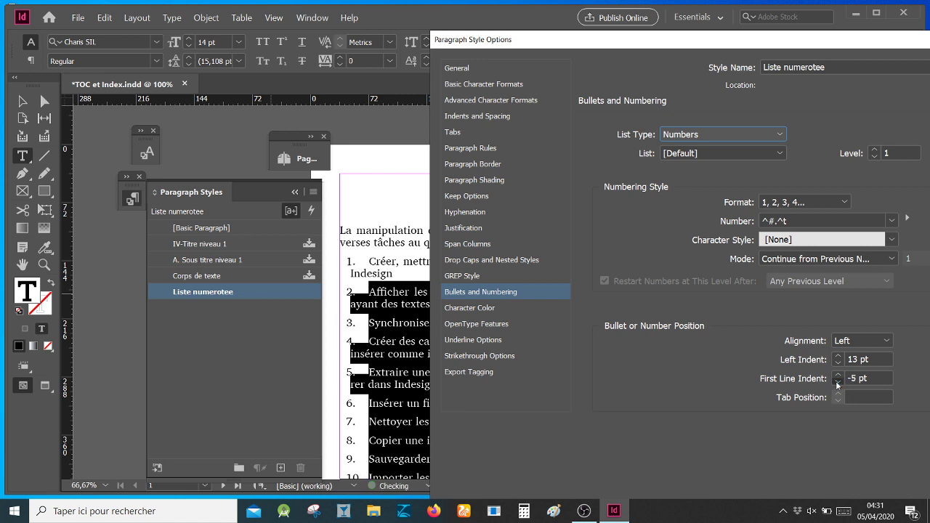
left_click(837, 382)
left_click(838, 382)
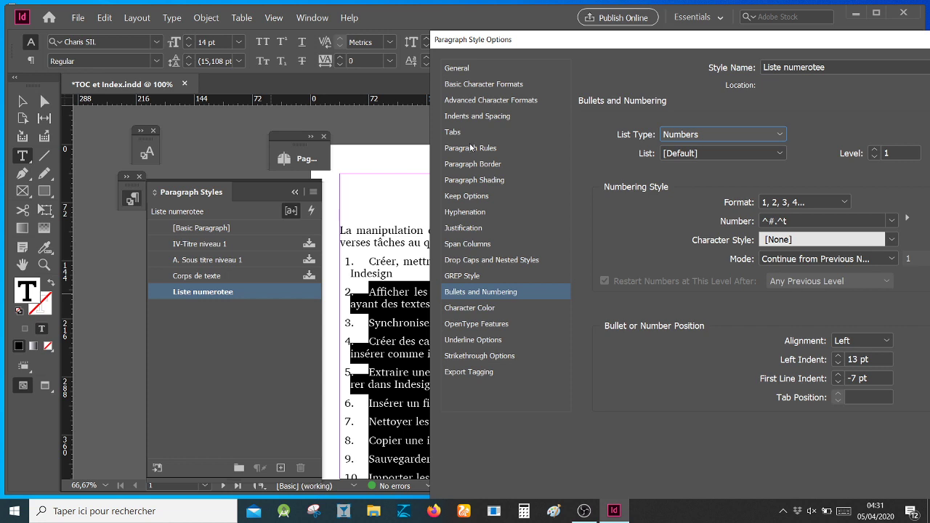
left_click(838, 382)
left_click(837, 383)
left_click(837, 382)
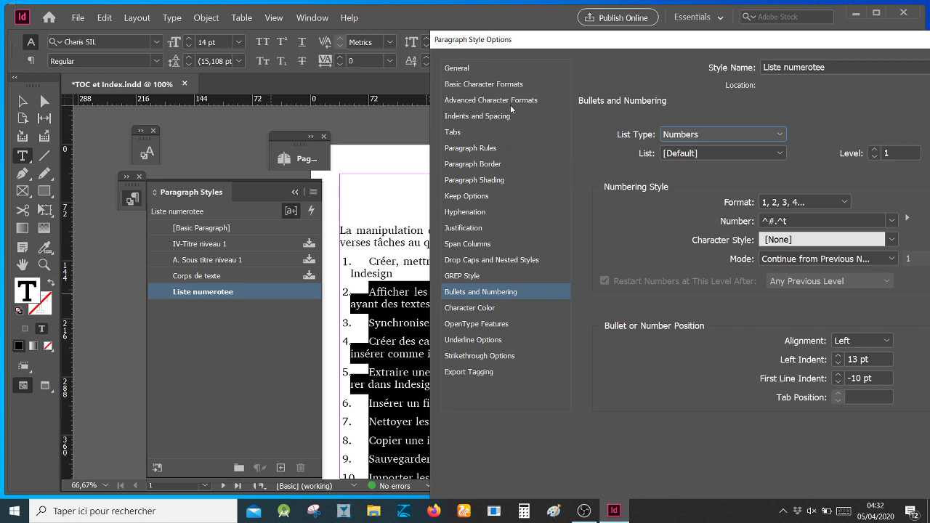
- Lower the first line indent to -13 pt in the style's Indents and Spacing settings
left_click(488, 119)
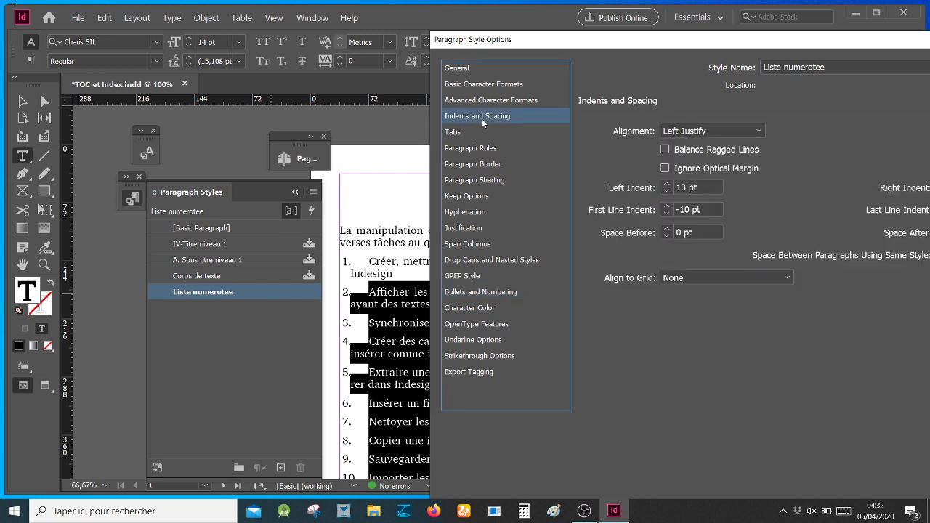
left_click(667, 214)
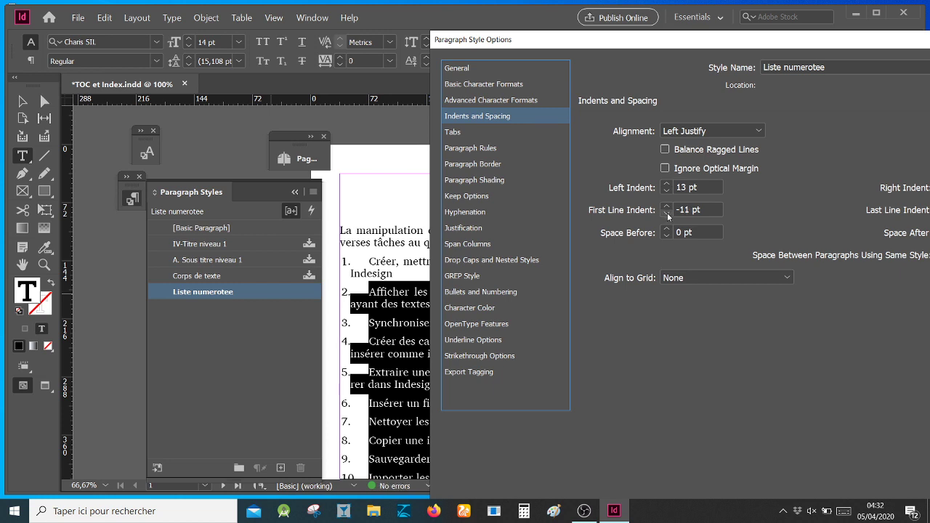
left_click(667, 215)
left_click(668, 214)
left_click(668, 214)
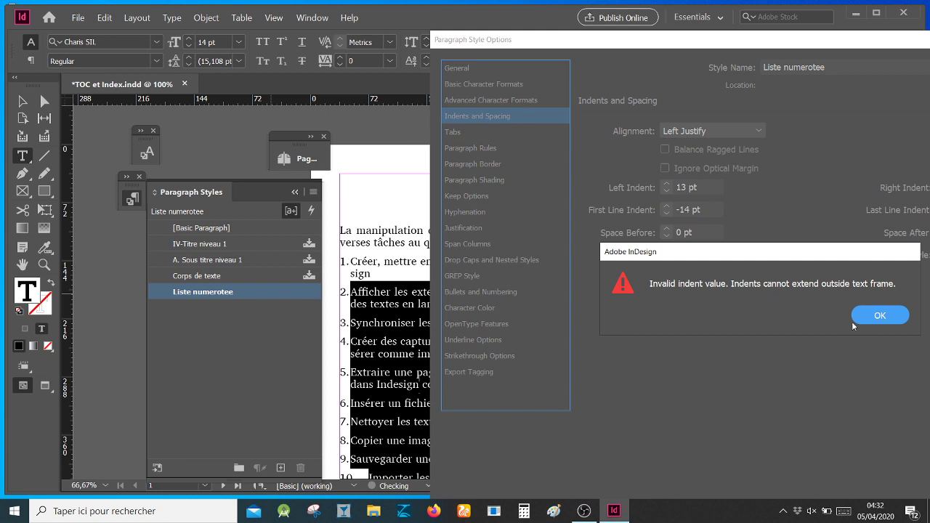
left_click(877, 320)
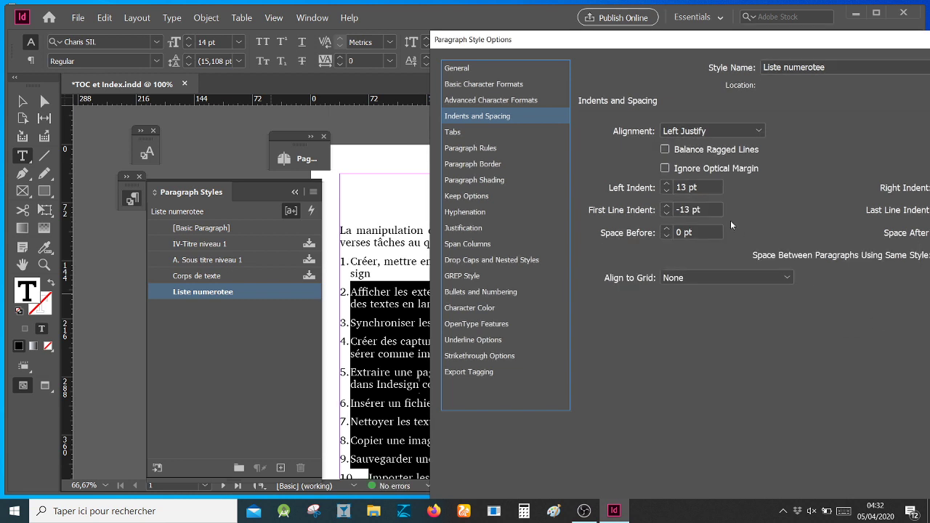
- Set the style's left indent to 15 pt and first line indent to -15 pt, and accept the style changes
left_click(669, 186)
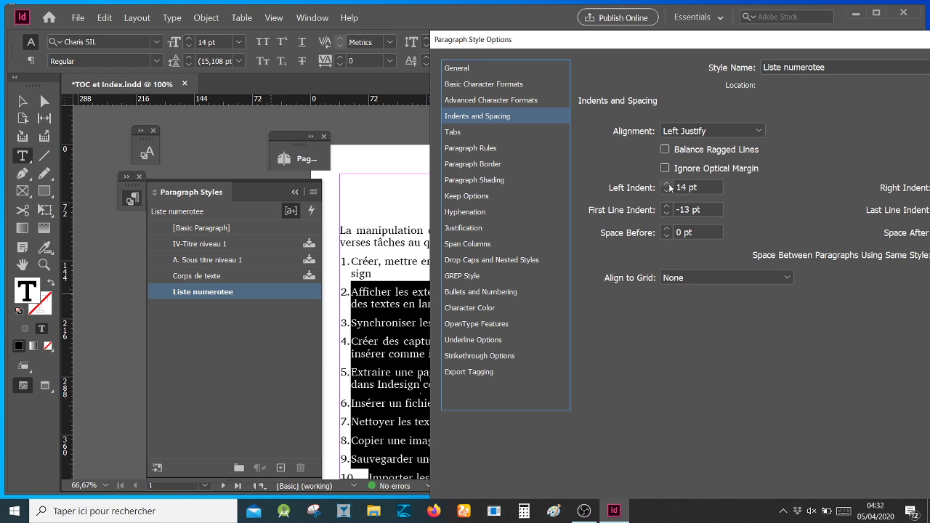
left_click(669, 185)
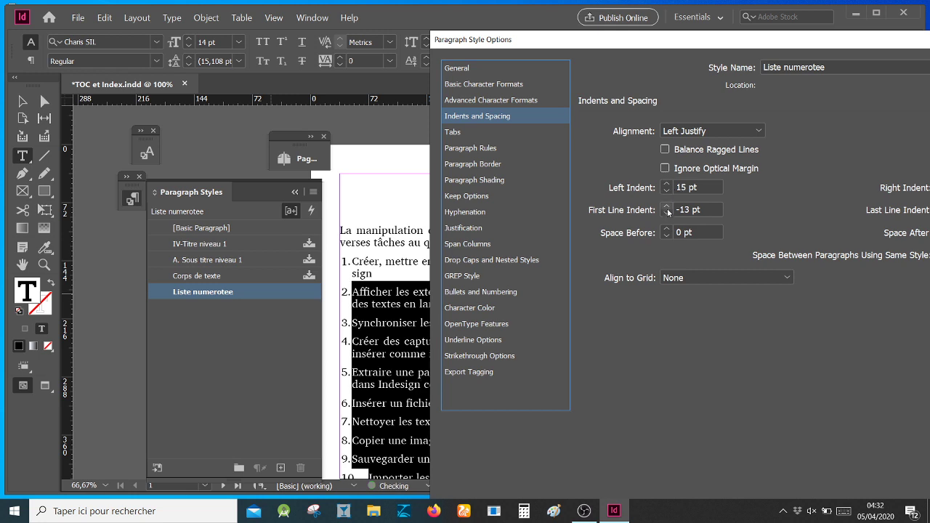
left_click(667, 215)
left_click(668, 215)
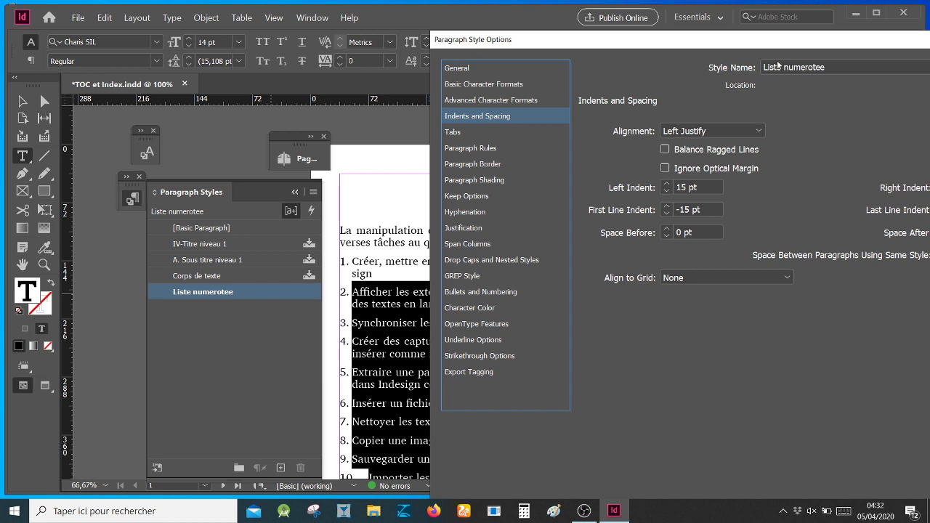
left_click_drag(777, 47, 671, 36)
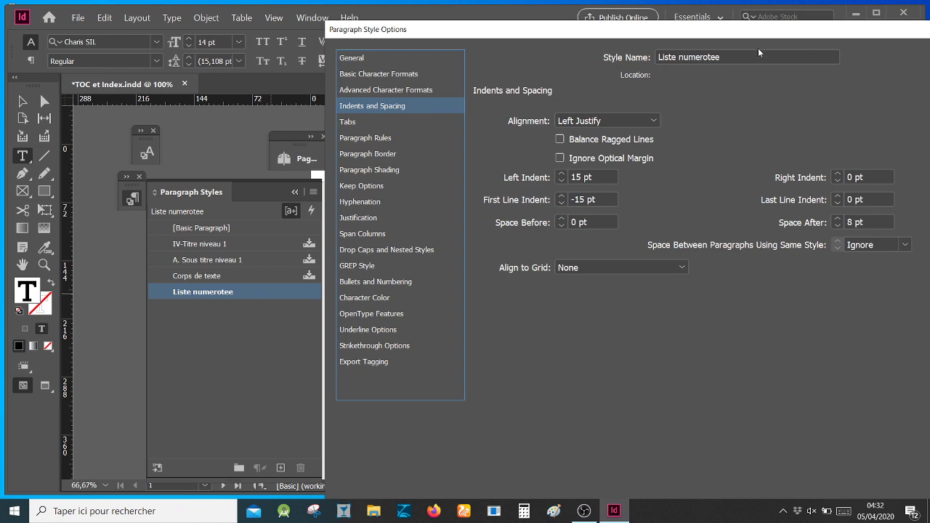
left_click_drag(754, 36, 638, 17)
left_click(743, 494)
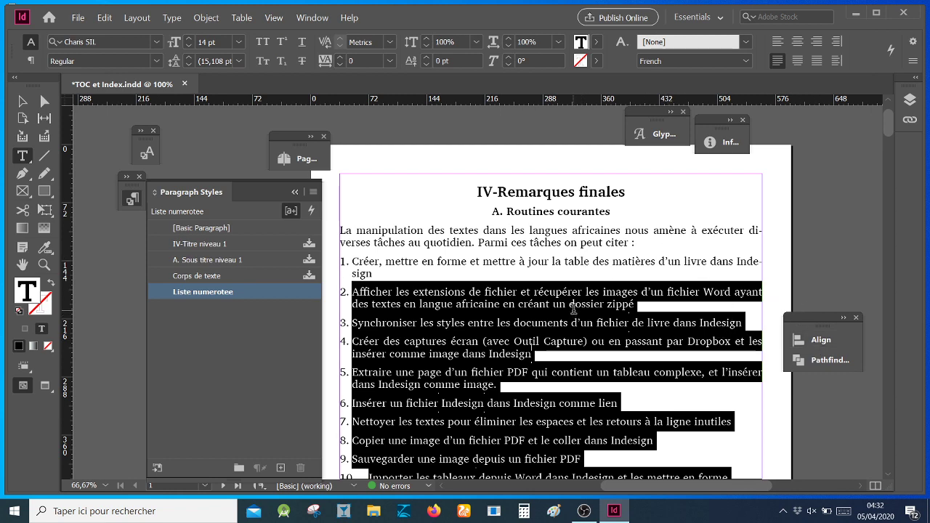
- Select the list text from item 10 into item 21 and reapply the Liste numerotee style to it
scroll(574, 309, "down", 3)
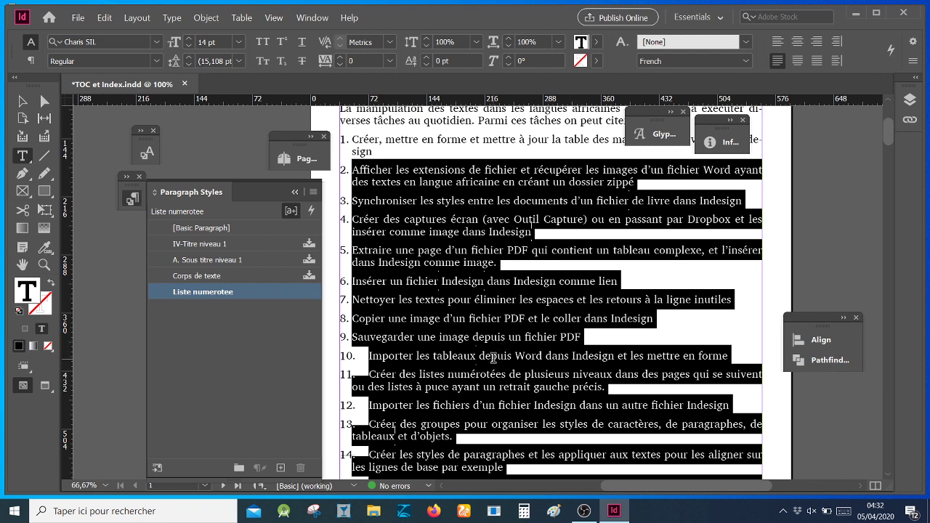
scroll(496, 353, "down", 4)
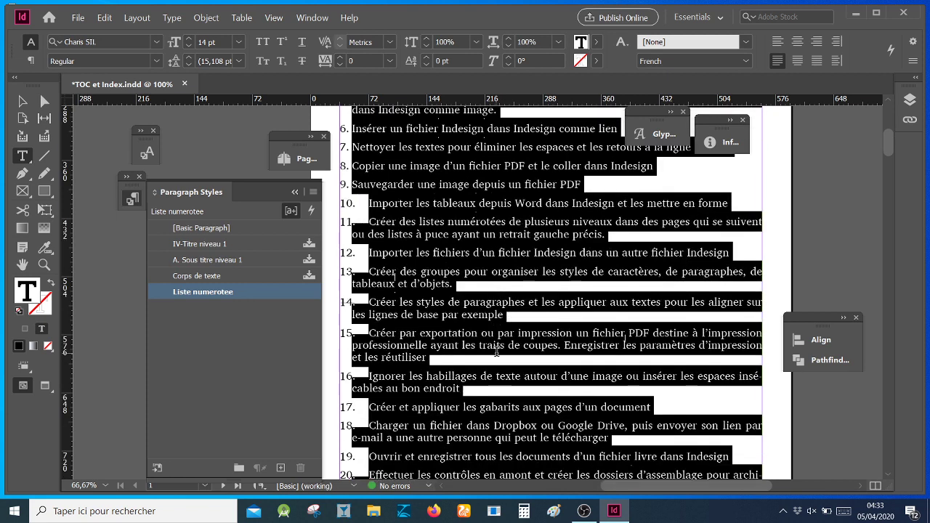
left_click(426, 205)
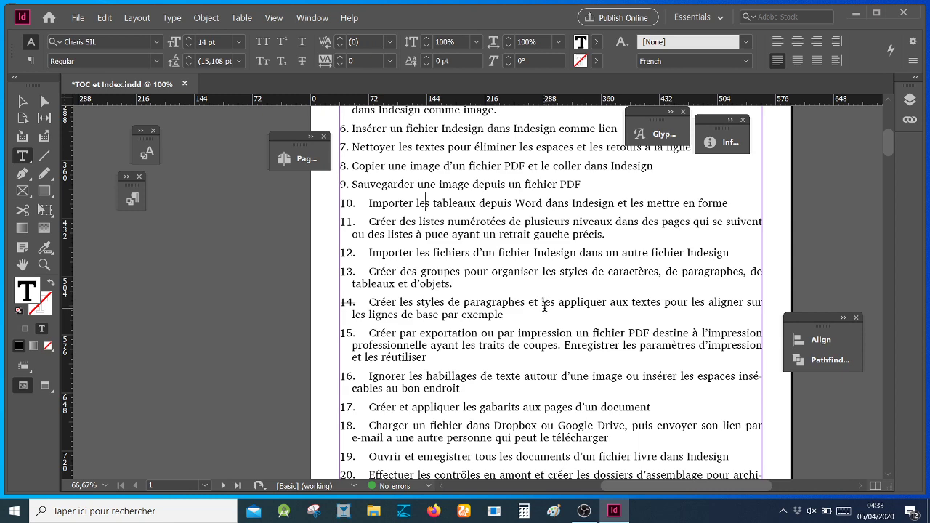
left_click_drag(383, 202, 560, 235)
scroll(552, 316, "up", 3)
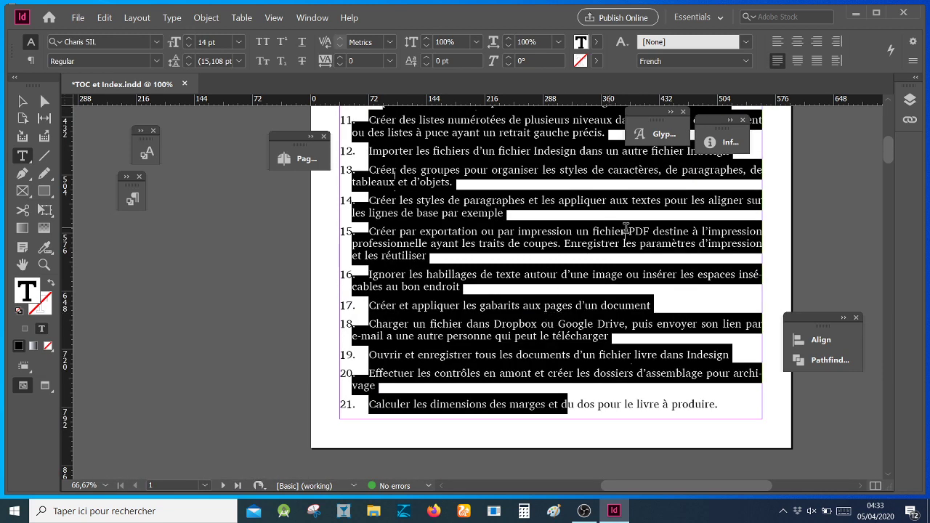
left_click(132, 198)
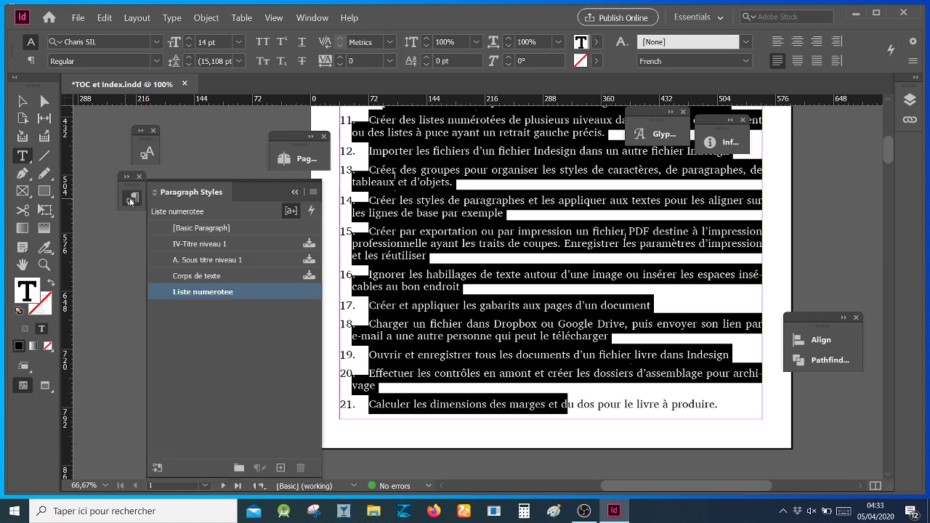
right_click(259, 293)
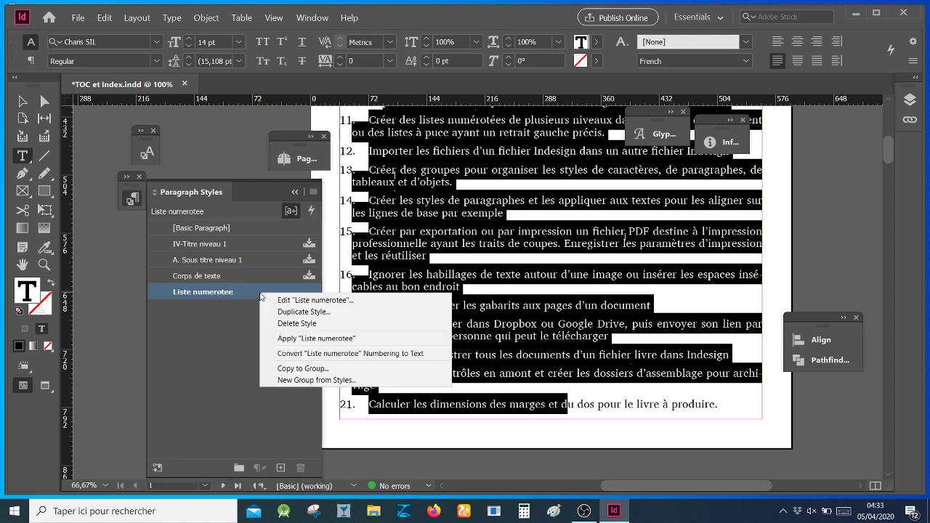
left_click(300, 340)
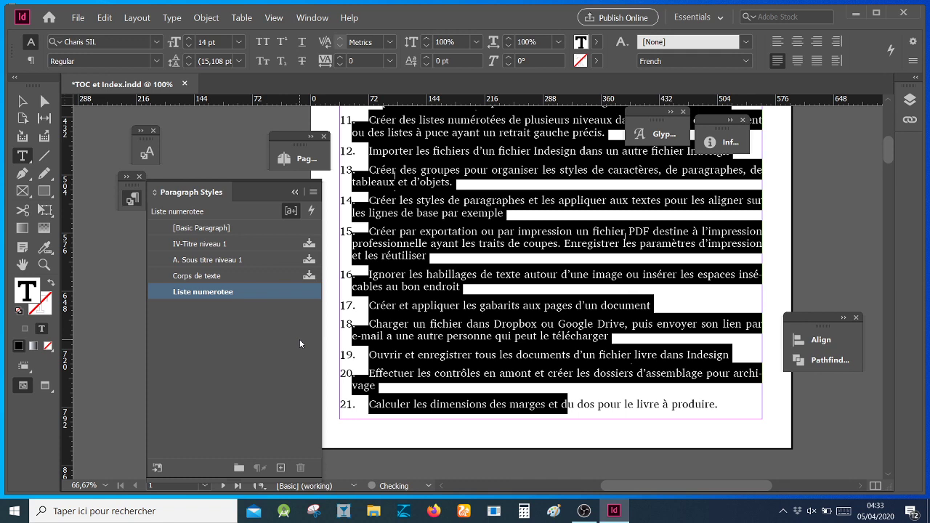
- Review the Bullets and Numbering and Indents and Spacing settings of the Liste numerotee style beside the list text
right_click(260, 292)
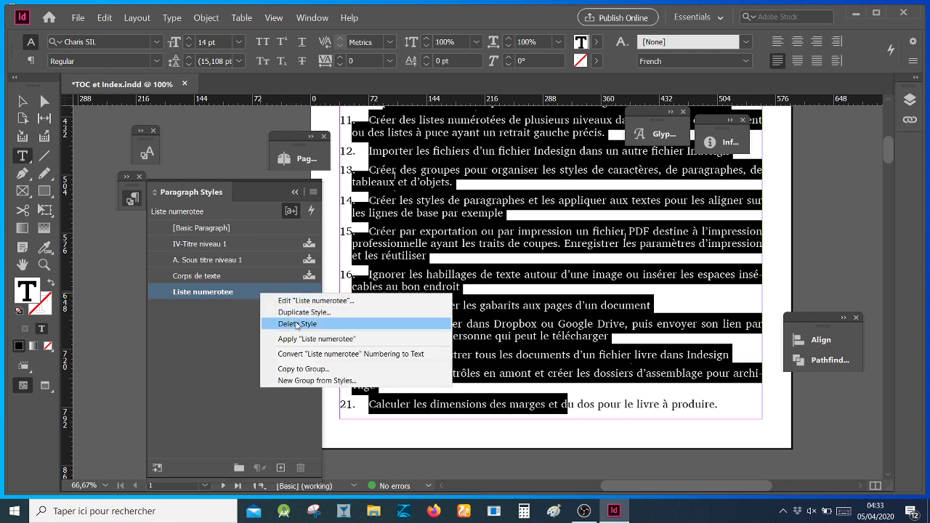
left_click(305, 301)
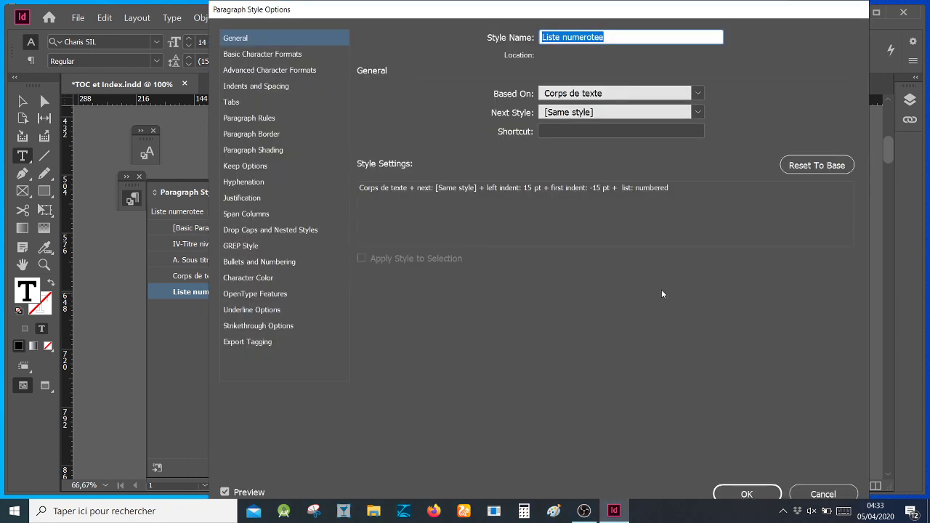
left_click(254, 262)
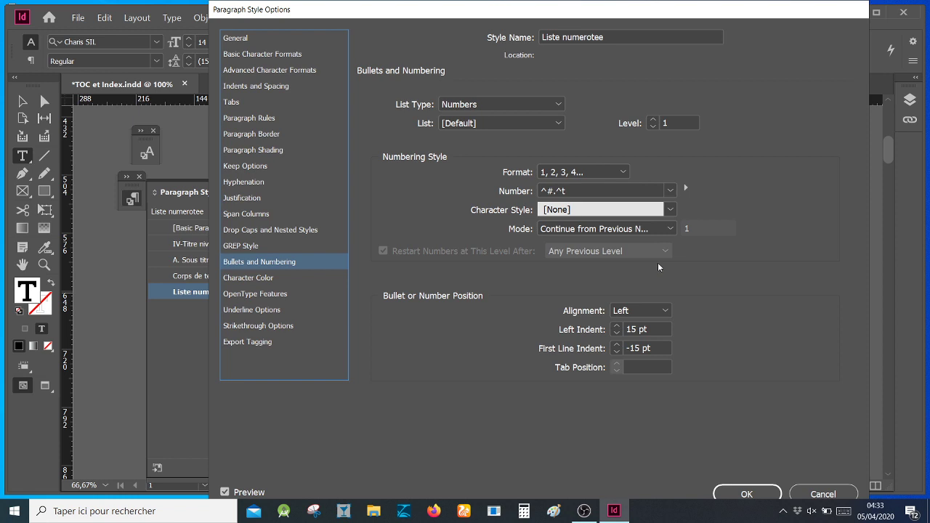
left_click(276, 86)
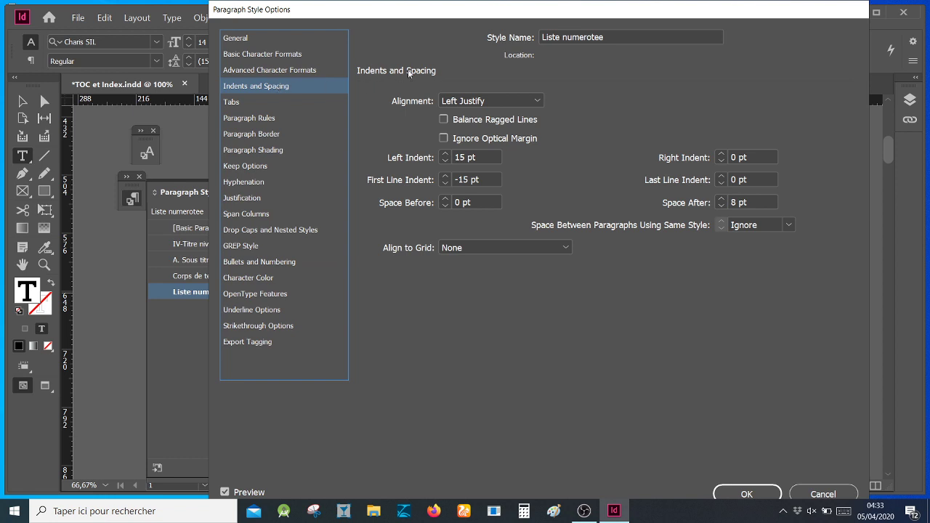
left_click_drag(427, 6, 665, 117)
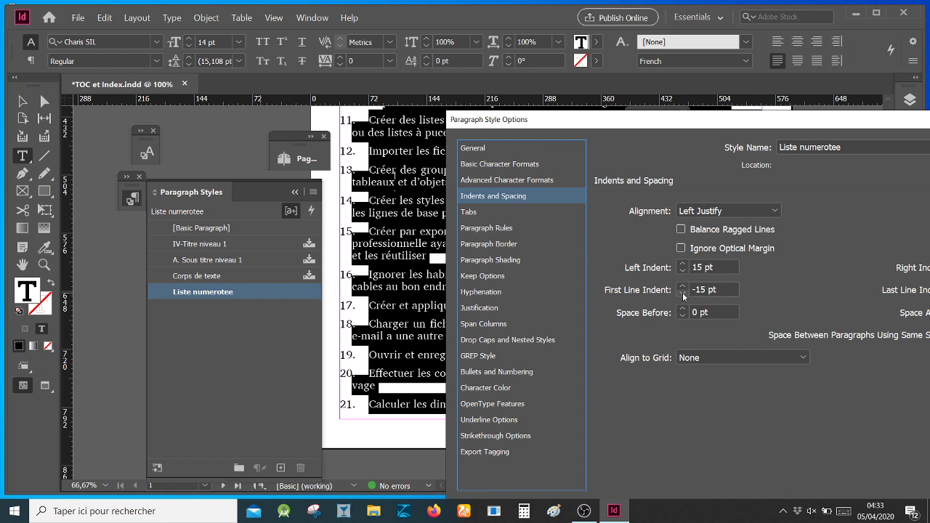
- Try Left alignment in the Liste numerotee style, restore Left Justify, and accept the style options
left_click(774, 211)
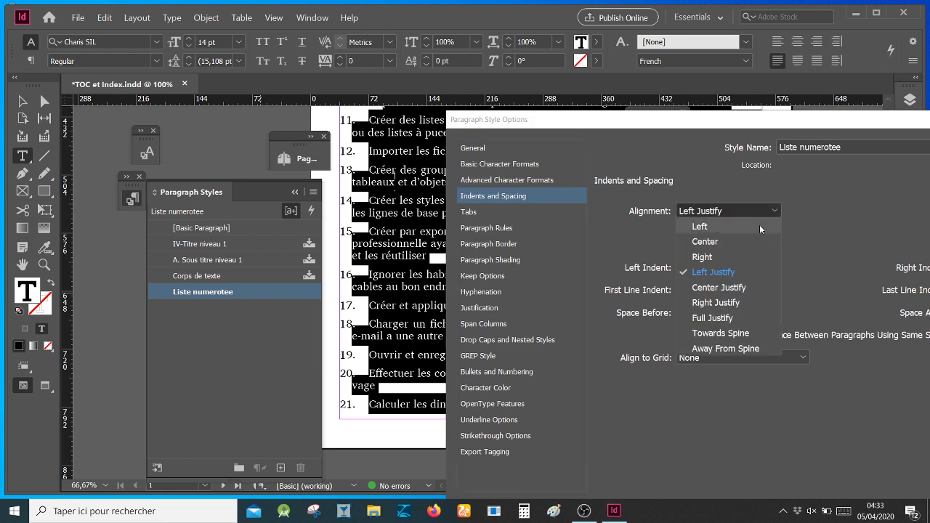
left_click(761, 230)
left_click(774, 212)
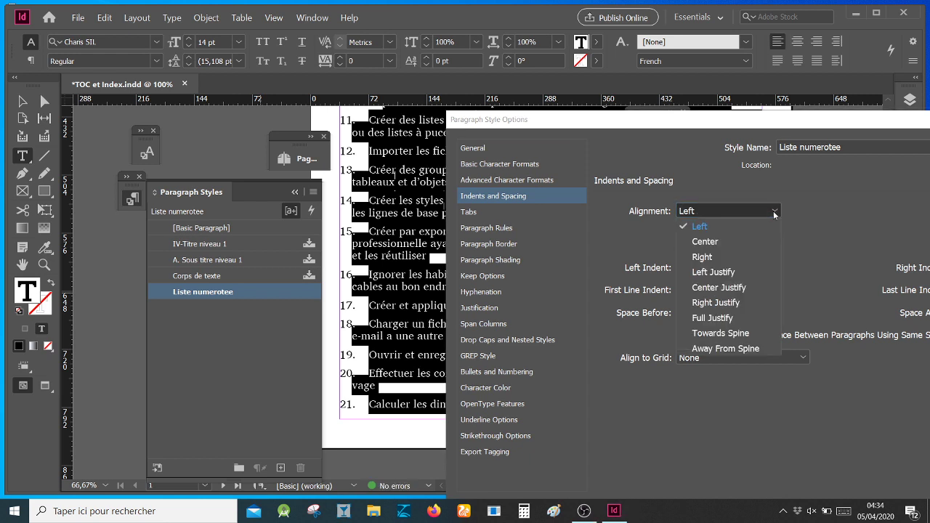
left_click(752, 273)
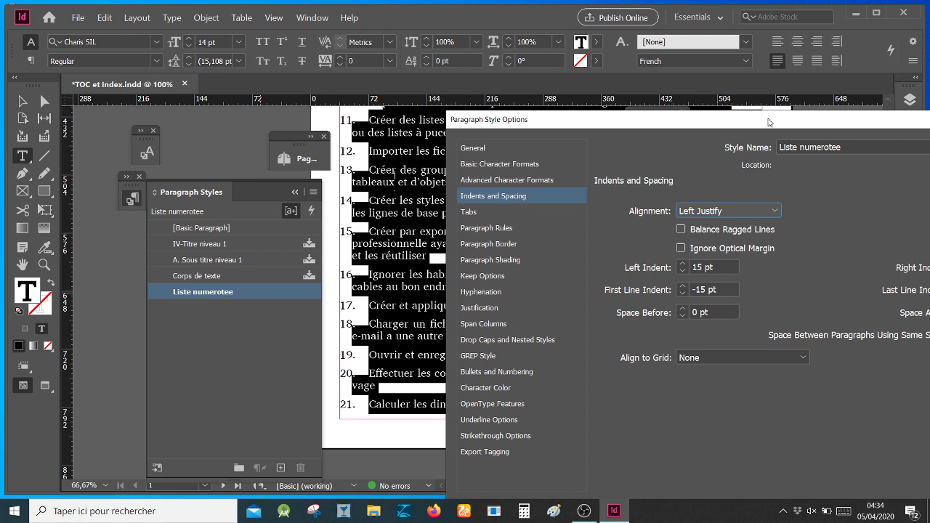
left_click_drag(768, 122, 494, 22)
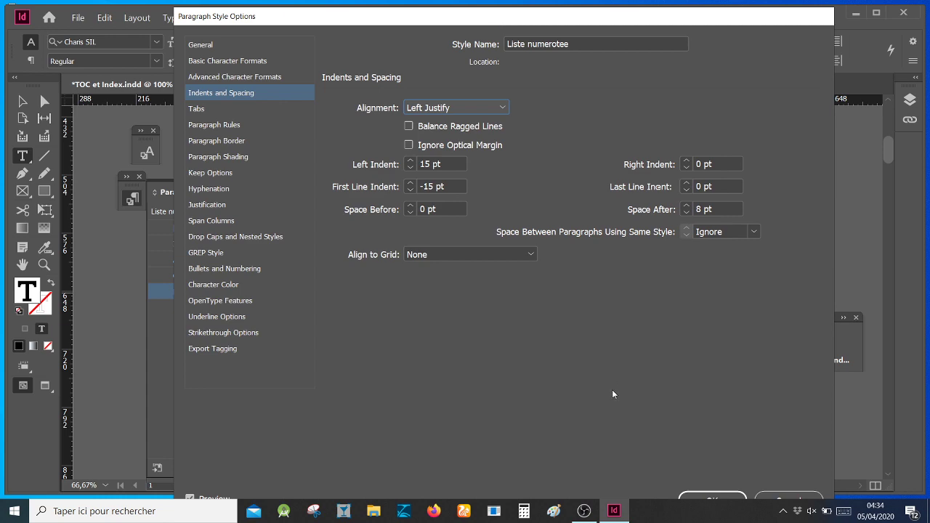
left_click(709, 499)
- Deselect the list text and examine the numbering and indents of the lists on pages 1 to 3
scroll(736, 390, "up", 5)
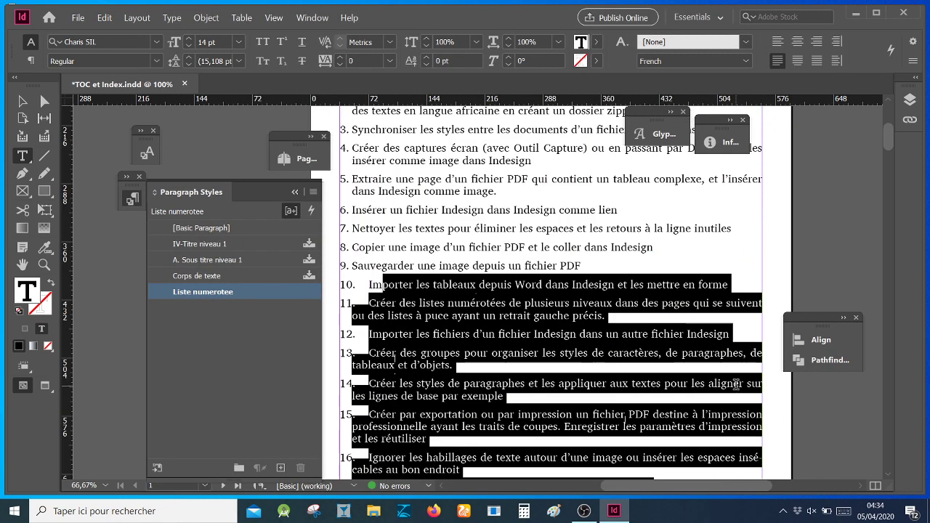
scroll(736, 385, "up", 3)
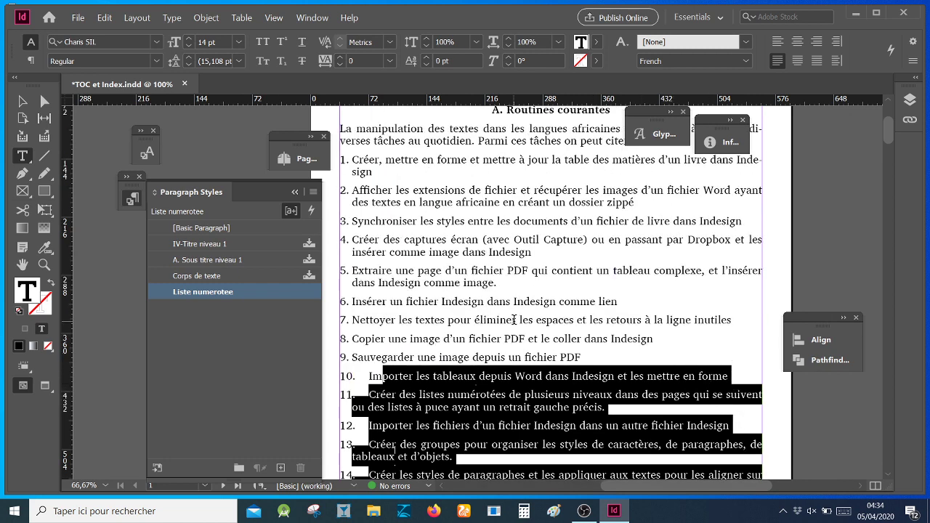
left_click(501, 269)
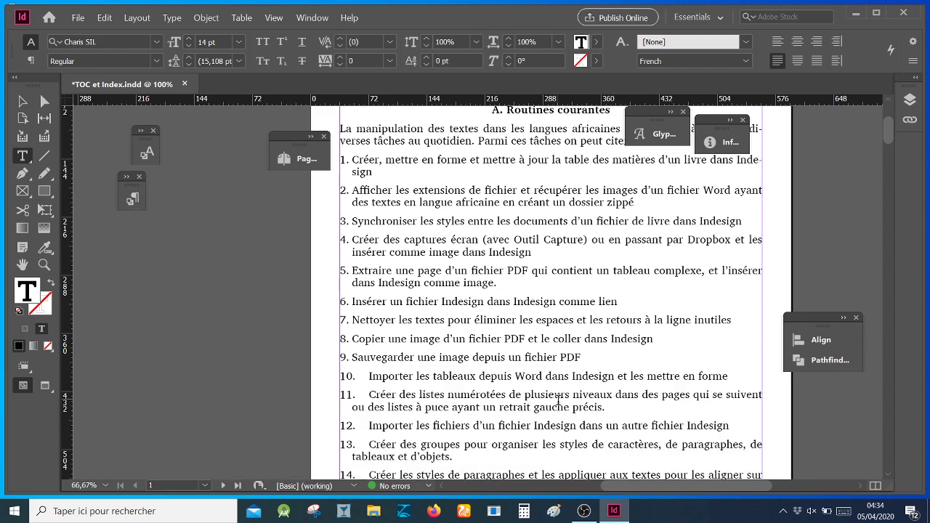
scroll(556, 401, "down", 8)
scroll(557, 398, "down", 20)
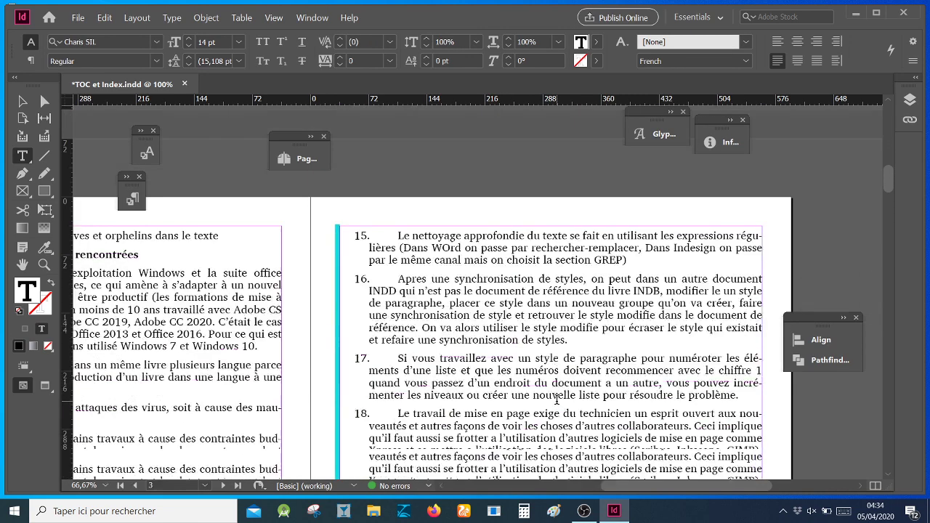
scroll(556, 398, "down", 9)
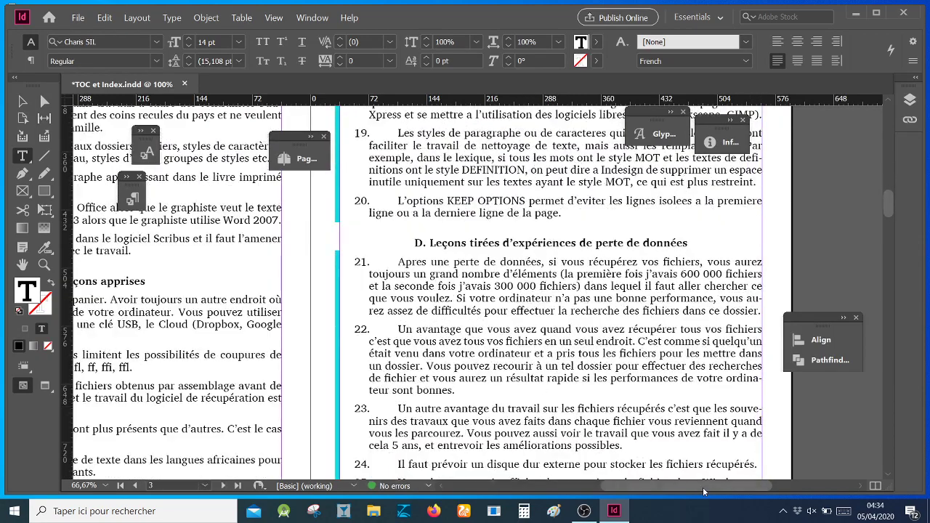
scroll(632, 478, "left", 5)
scroll(631, 478, "right", 3)
scroll(686, 409, "up", 15)
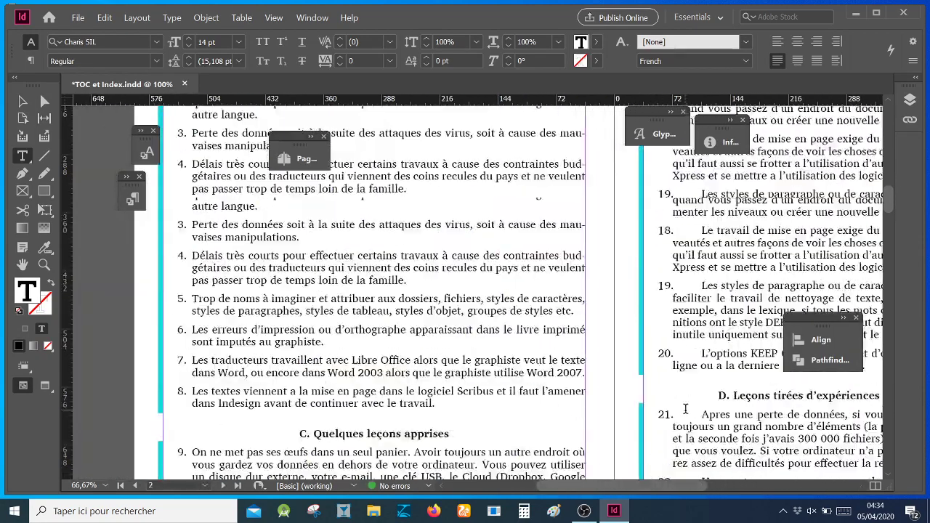
scroll(685, 409, "up", 12)
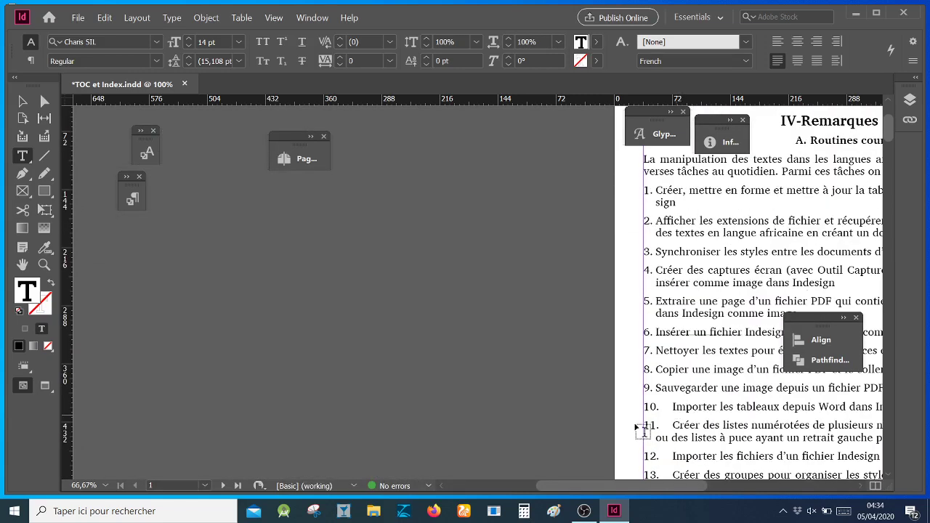
left_click_drag(600, 485, 649, 490)
scroll(647, 356, "down", 11)
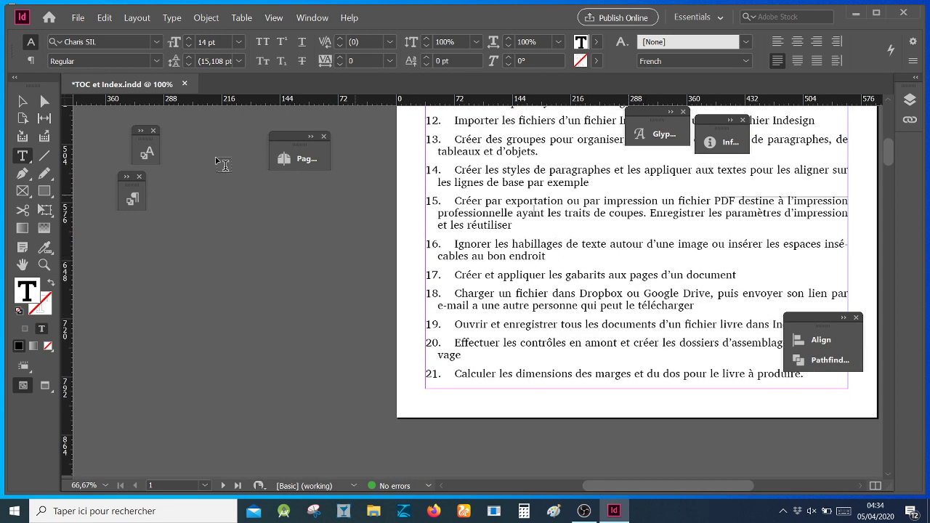
- Save the TOC et Index.indd document
left_click(77, 18)
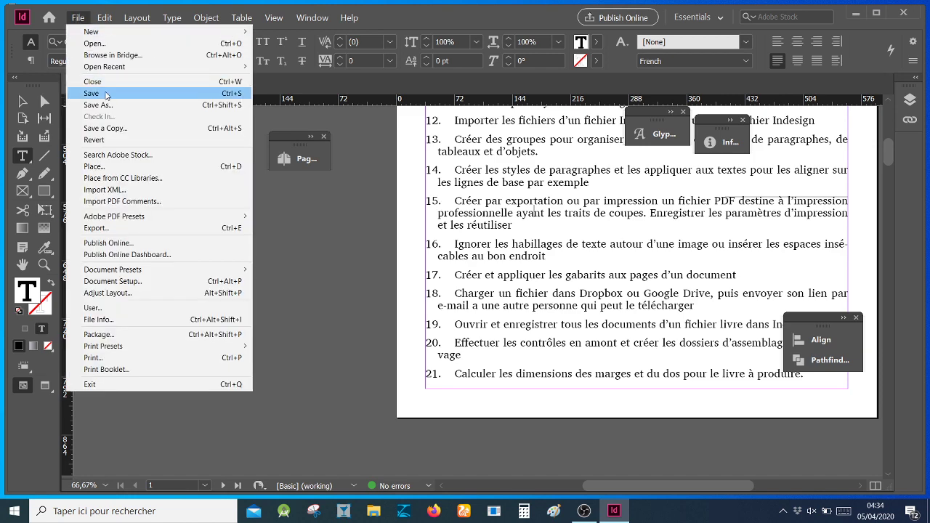
key("Escape")
key("ctrl+s")
- Compare the hanging indents of single- and double-digit items in the page 1 list with those in sections B and C
scroll(622, 376, "up", 8)
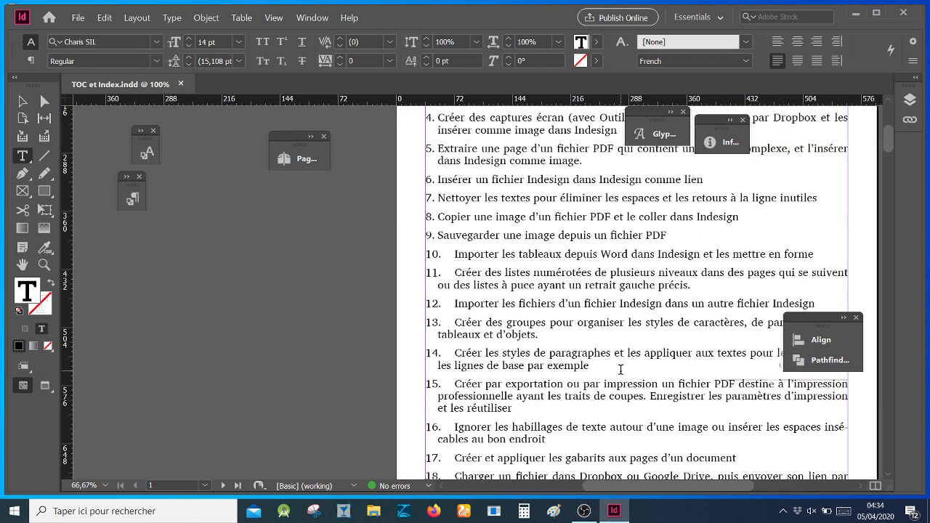
scroll(621, 371, "down", 3)
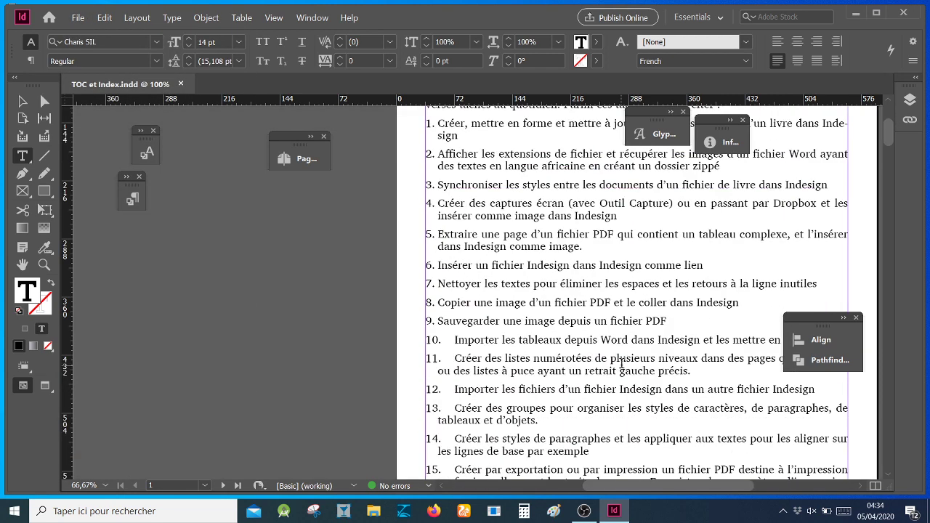
scroll(621, 367, "down", 4)
scroll(629, 363, "down", 3)
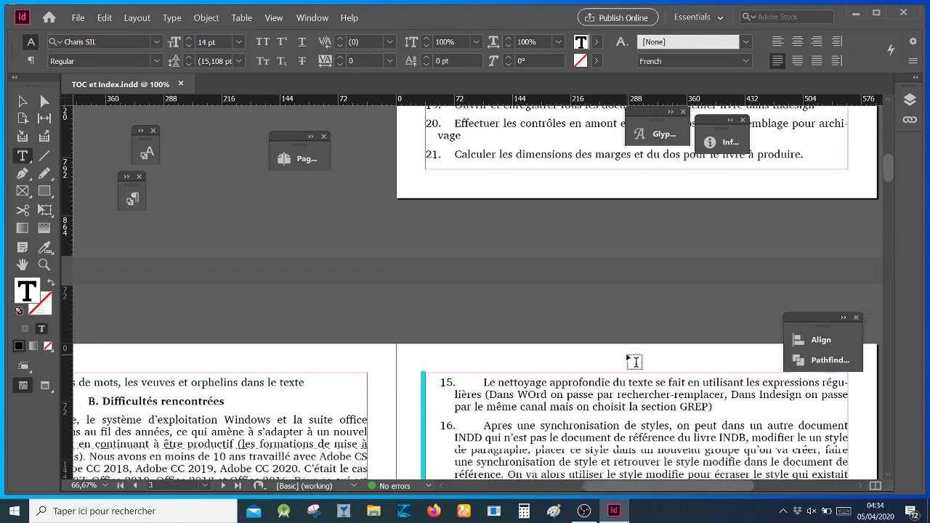
scroll(629, 361, "down", 3)
scroll(657, 329, "up", 3)
scroll(657, 329, "up", 3)
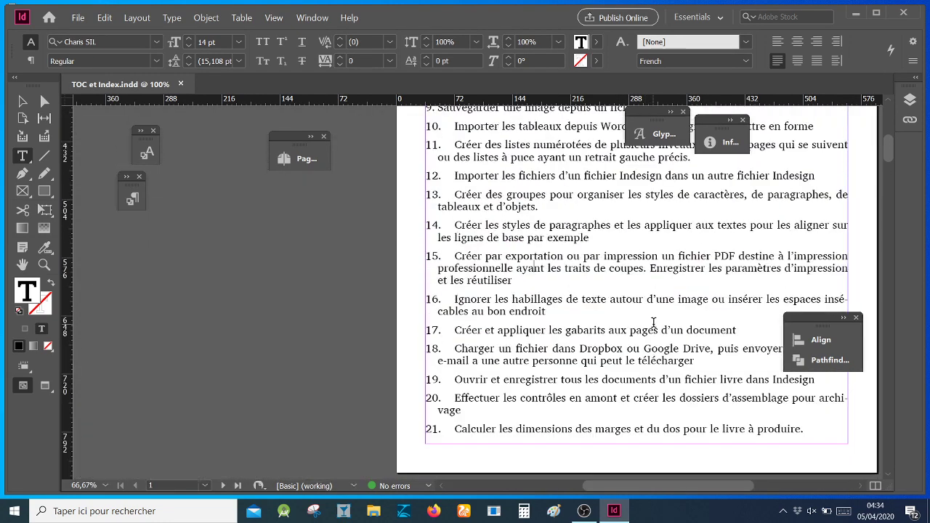
scroll(656, 320, "down", 10)
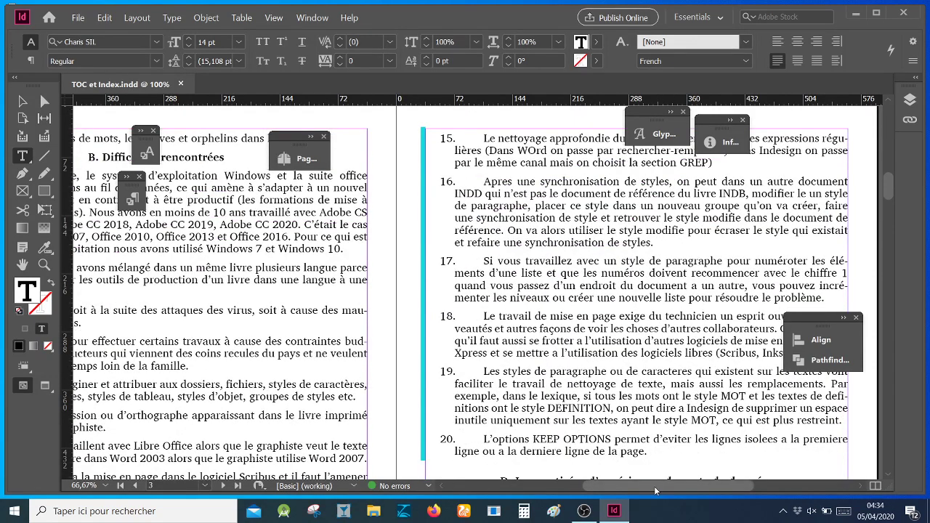
scroll(543, 425, "left", 5)
scroll(543, 425, "up", 3)
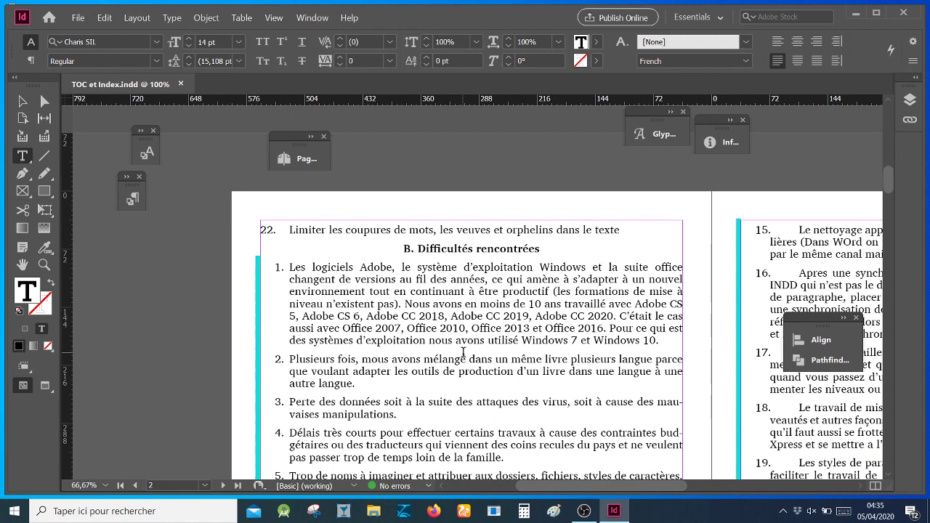
scroll(463, 353, "down", 7)
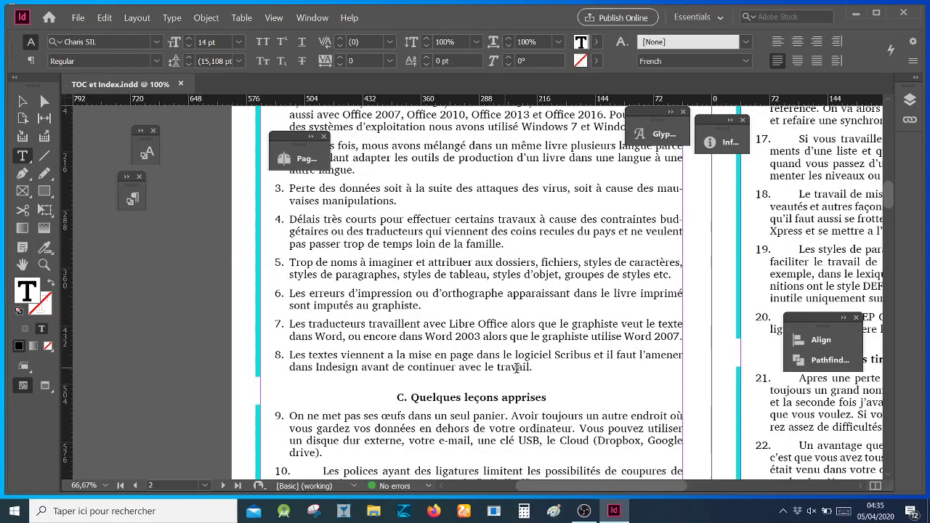
scroll(546, 369, "up", 6)
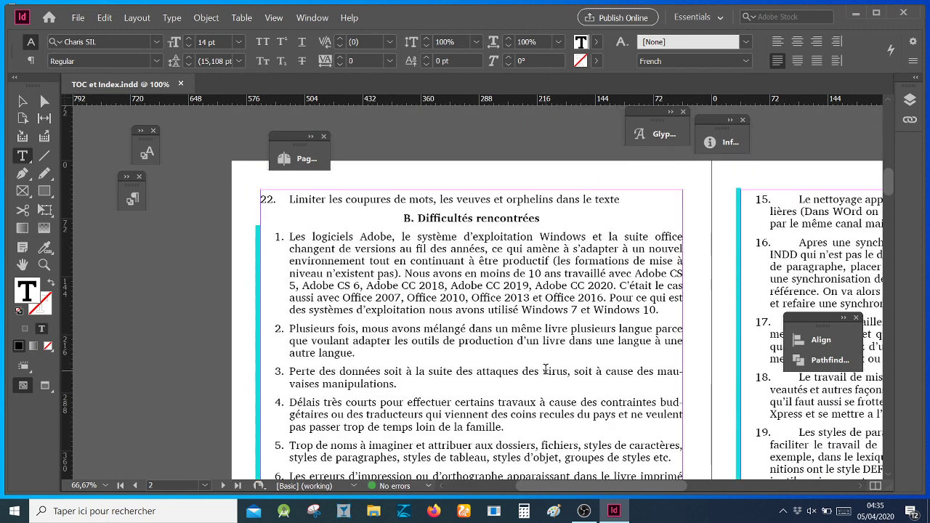
scroll(545, 369, "down", 5)
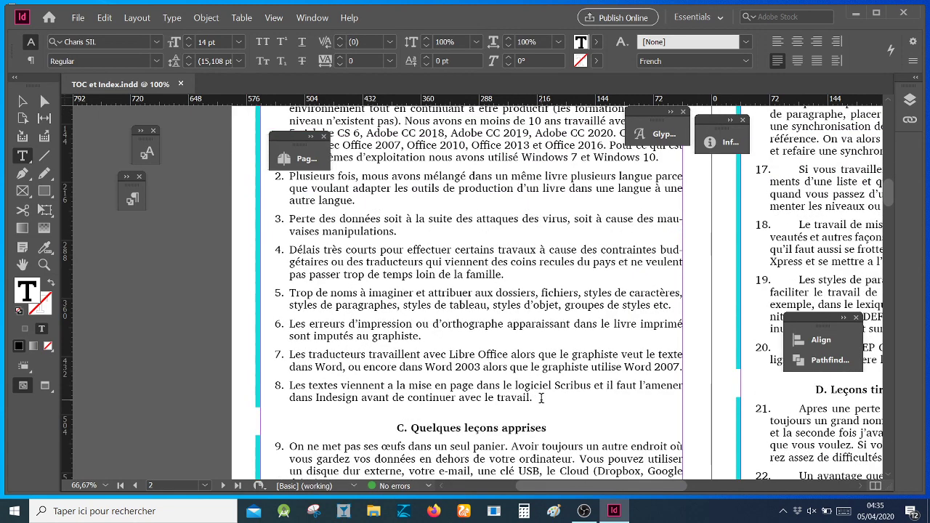
scroll(541, 398, "up", 8)
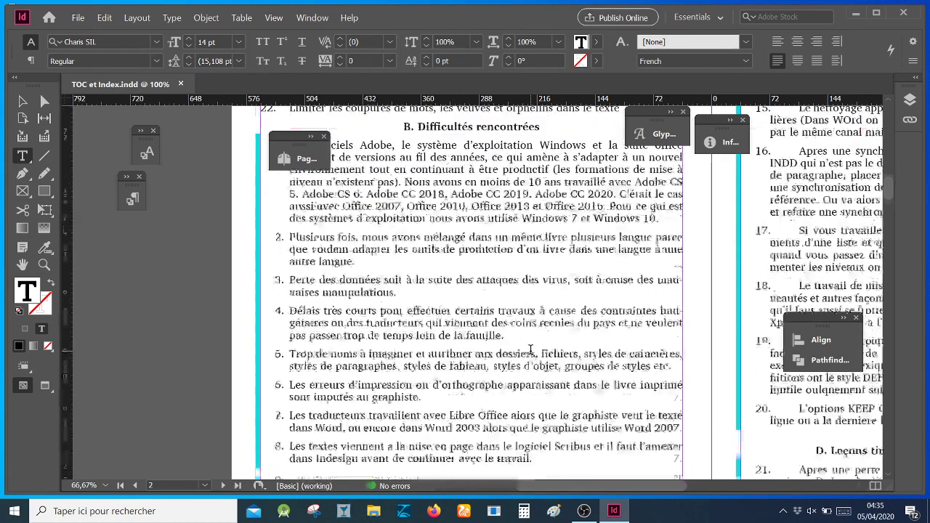
scroll(531, 349, "up", 10)
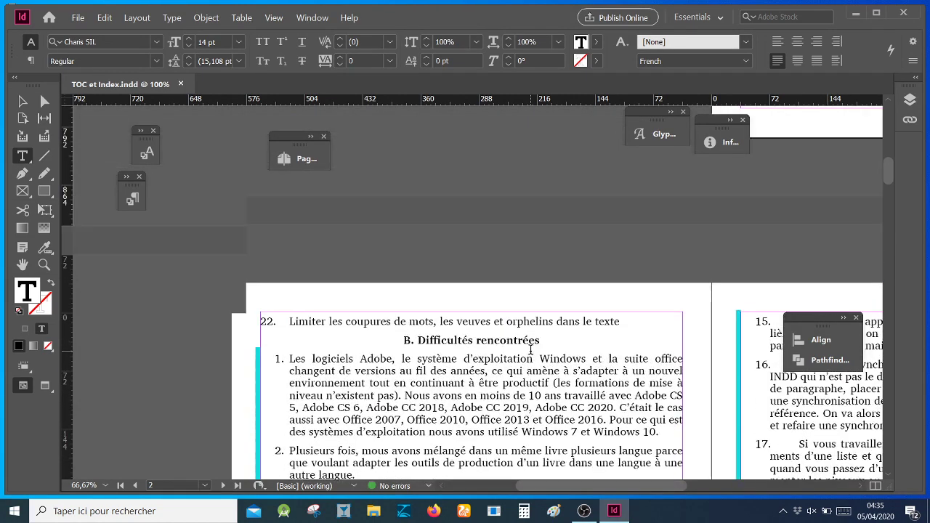
scroll(538, 356, "up", 4)
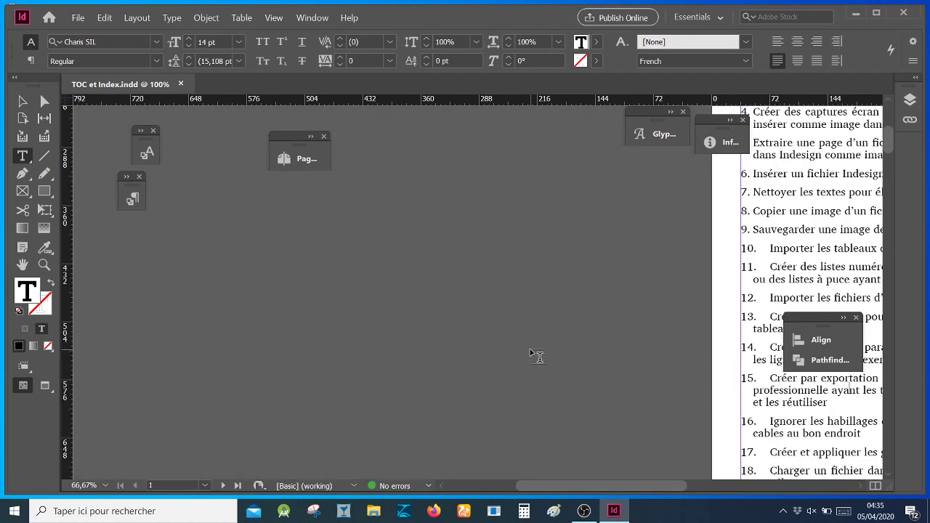
scroll(538, 356, "down", 10)
scroll(538, 356, "down", 14)
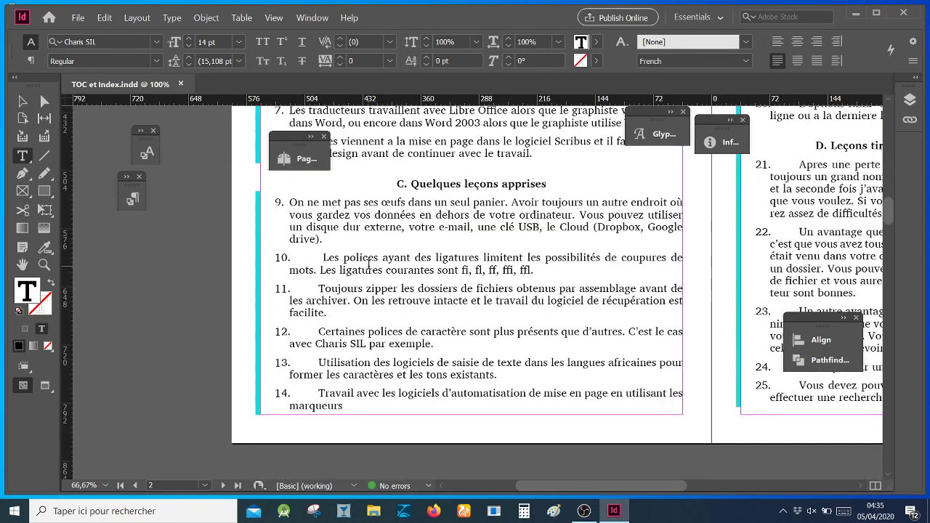
- Check which paragraph style is applied at the text cursor and review items 11 to 21 on page 1
left_click(138, 200)
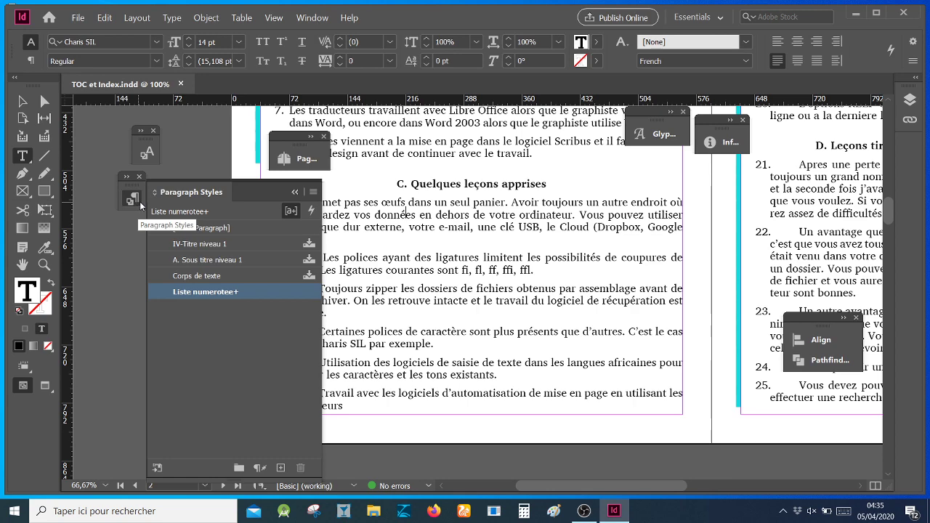
scroll(626, 375, "up", 3)
scroll(627, 375, "up", 15)
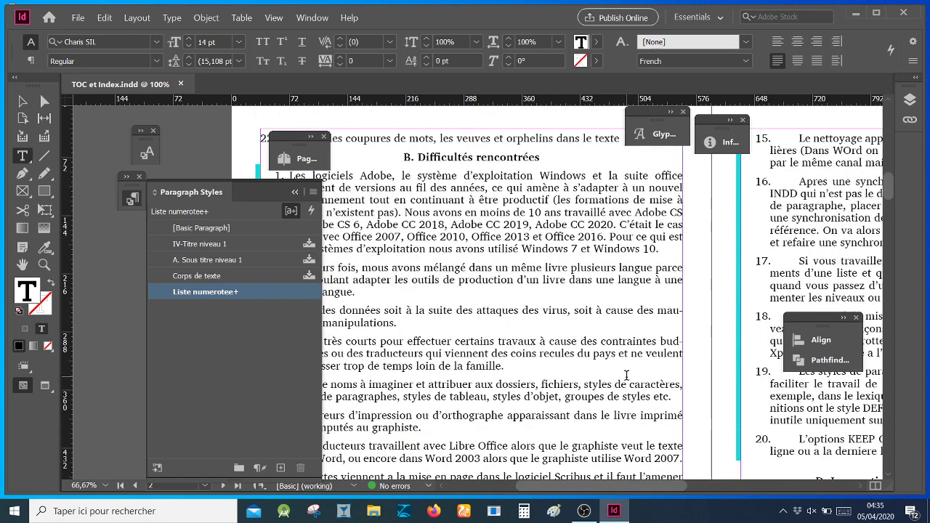
scroll(650, 381, "up", 4)
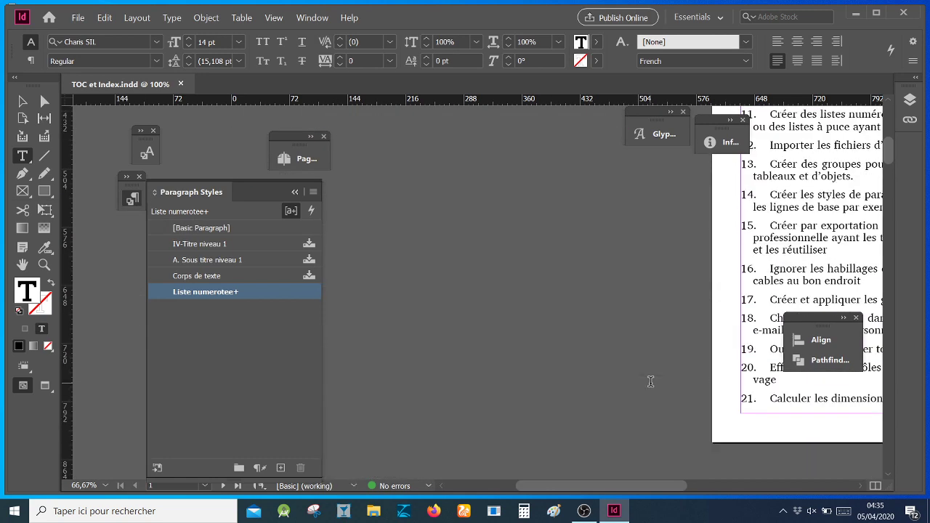
left_click_drag(622, 486, 707, 488)
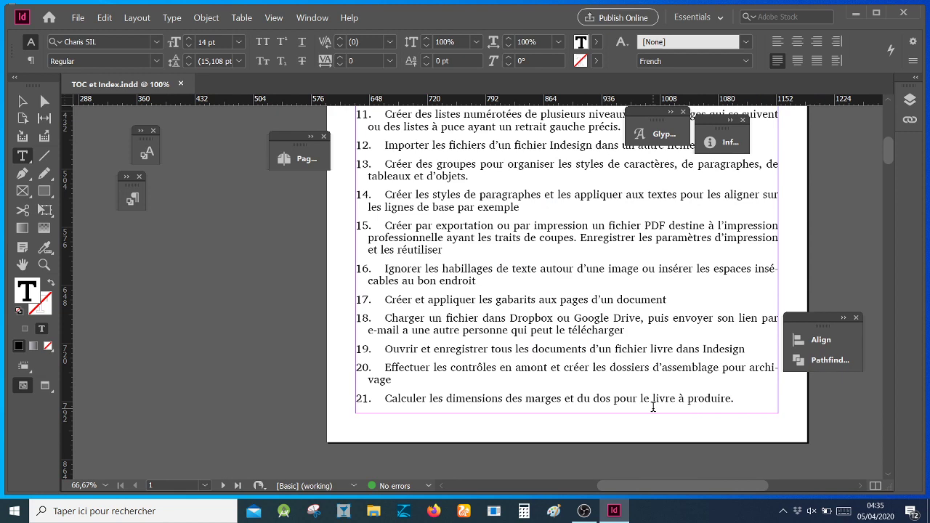
- Review the numbering and hanging indents of the page 1 list and the lists on pages 2 and 3
scroll(652, 408, "up", 3)
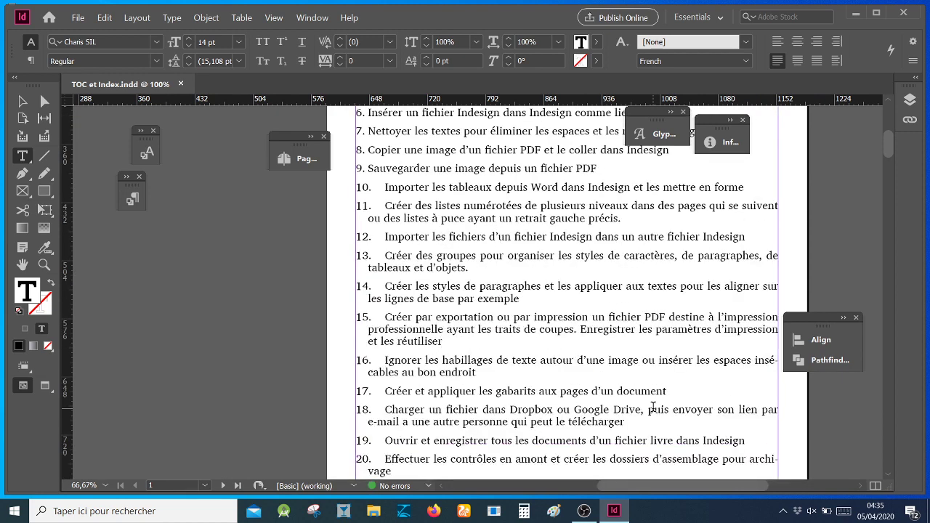
scroll(652, 407, "up", 3)
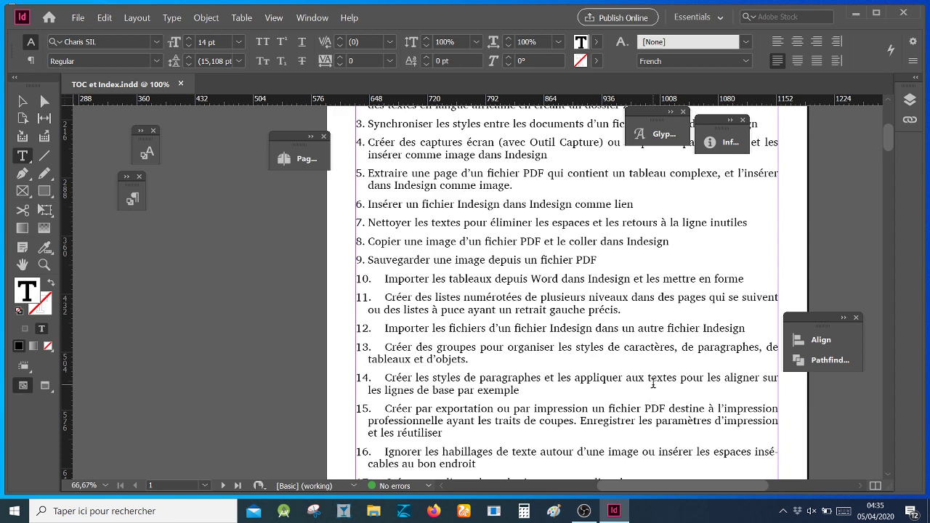
scroll(652, 383, "up", 4)
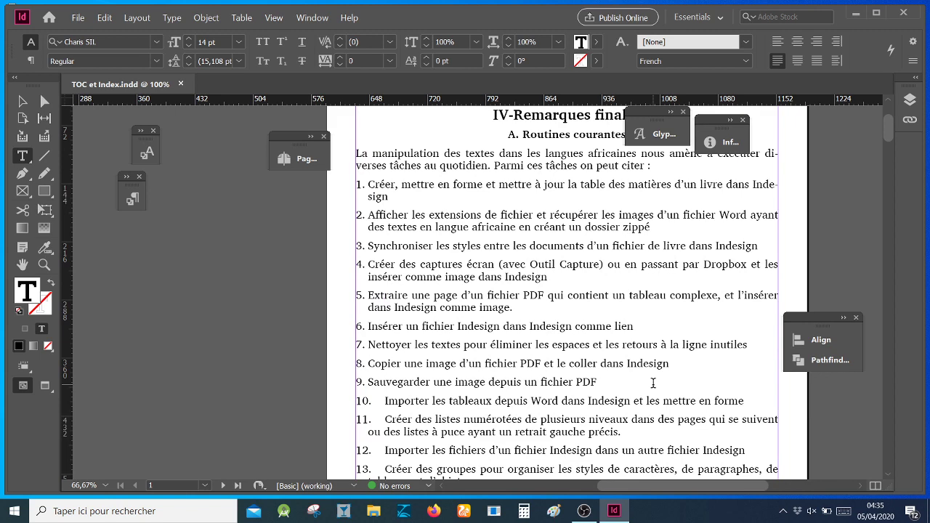
scroll(652, 383, "down", 4)
scroll(653, 383, "down", 13)
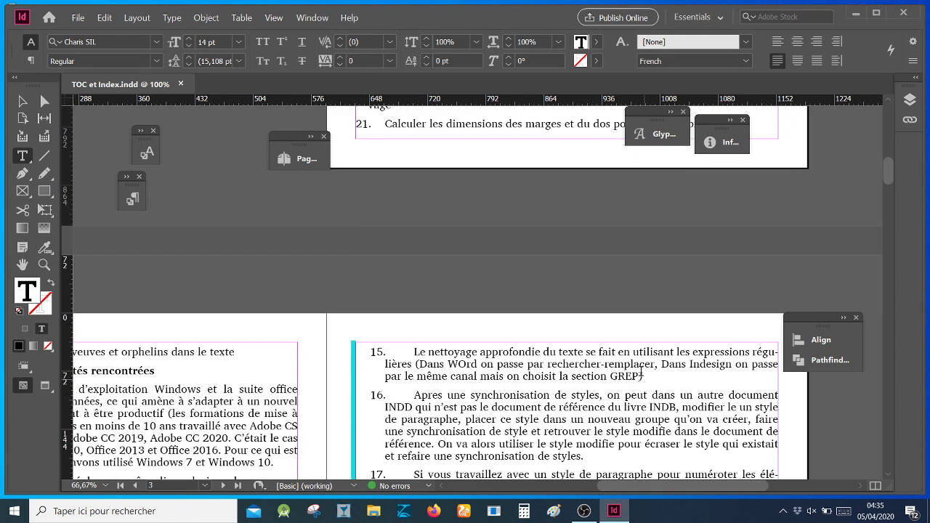
scroll(640, 370, "down", 4)
scroll(637, 360, "down", 1)
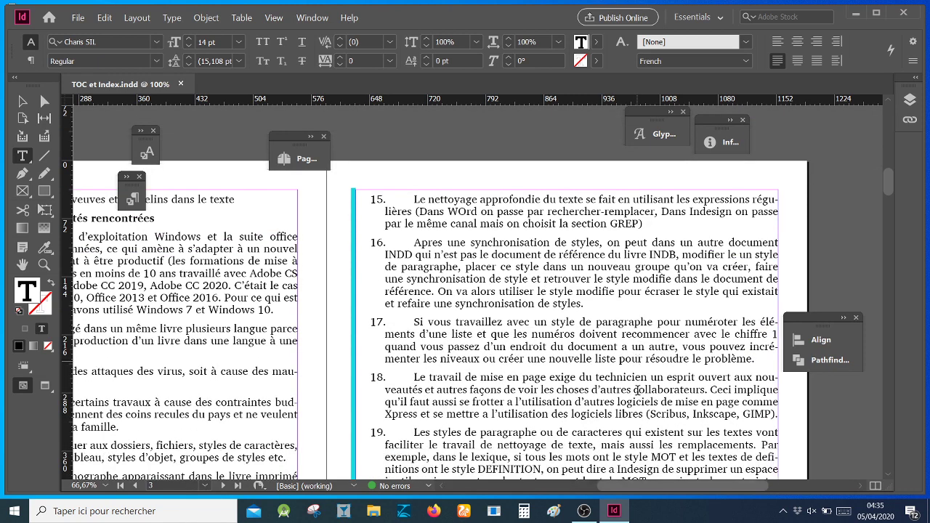
left_click_drag(664, 484, 610, 483)
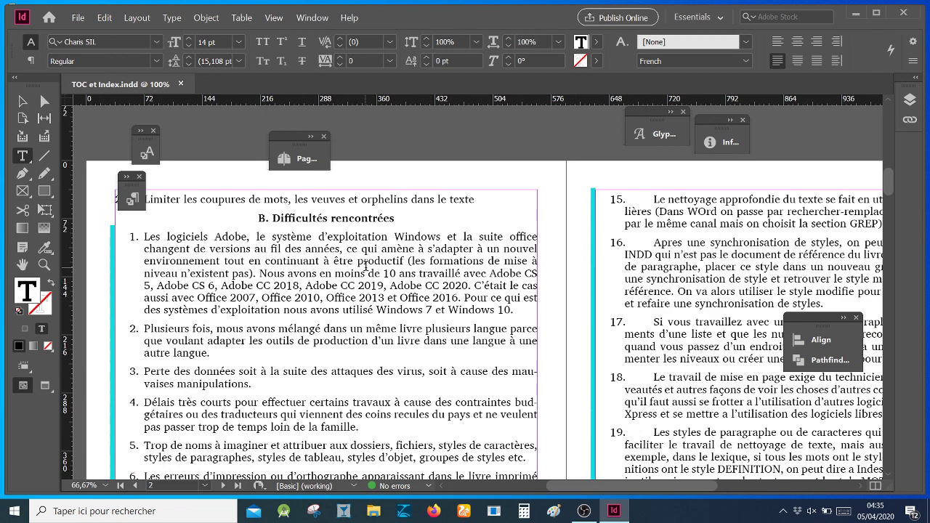
- Apply the Liste numerotee style to all list items of section C, clearing their overrides
scroll(385, 258, "down", 5)
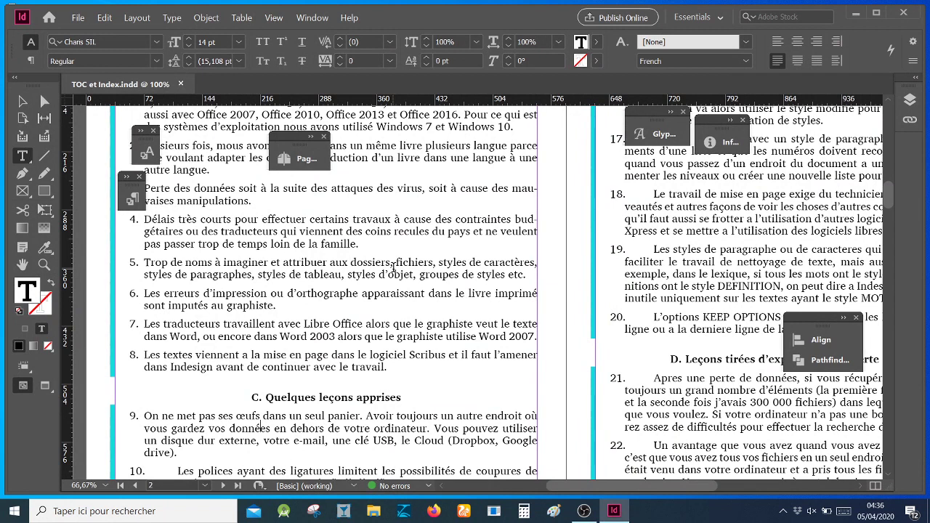
scroll(393, 265, "down", 2)
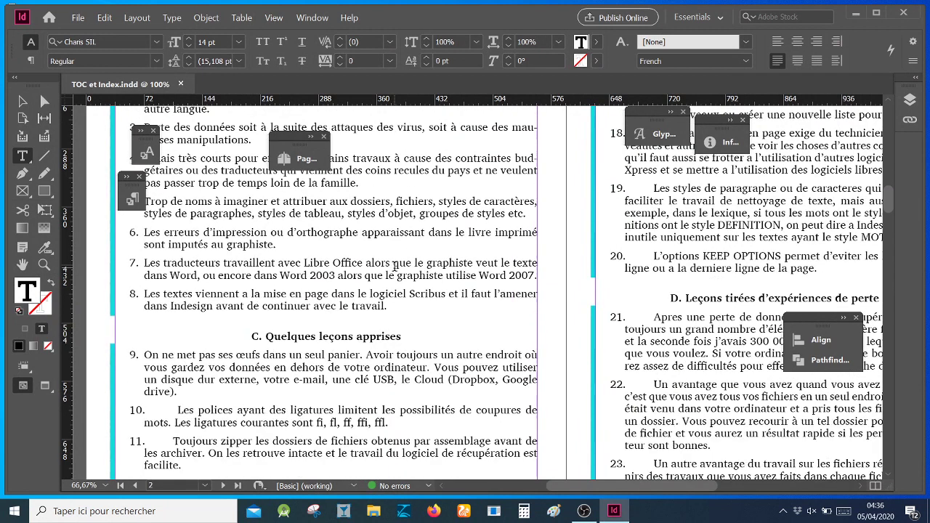
scroll(393, 265, "down", 1)
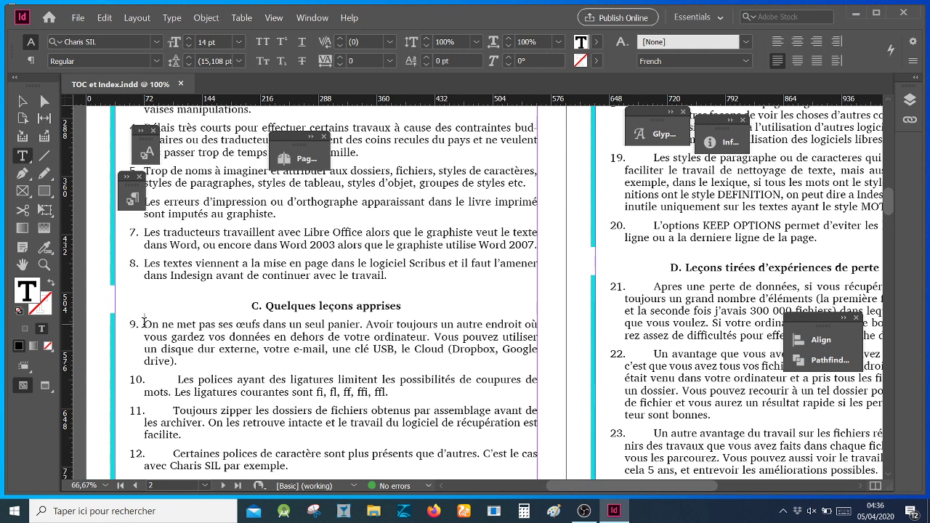
left_click_drag(145, 322, 828, 253)
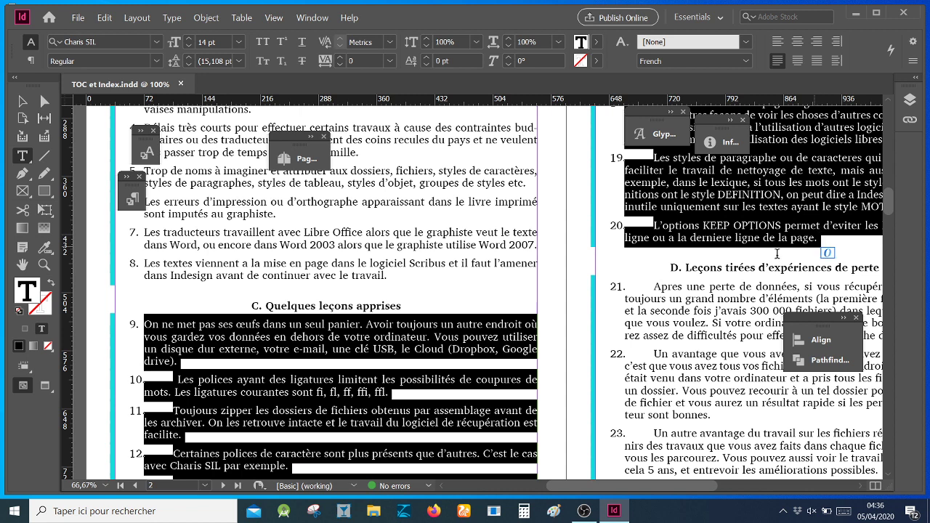
left_click(133, 199)
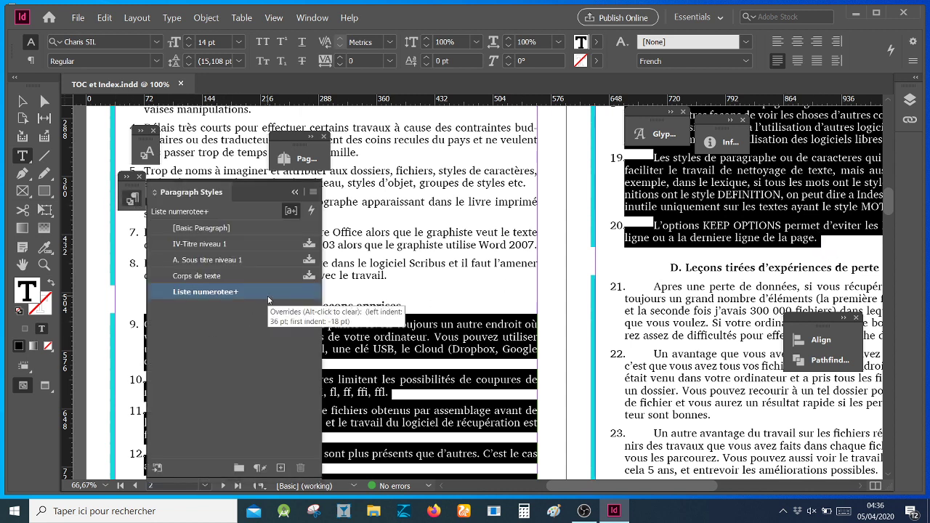
right_click(268, 291)
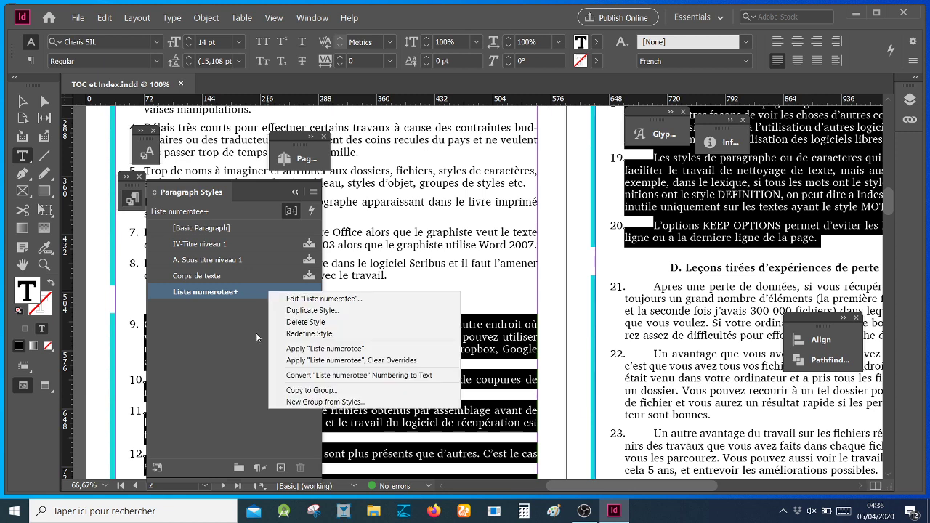
left_click(415, 360)
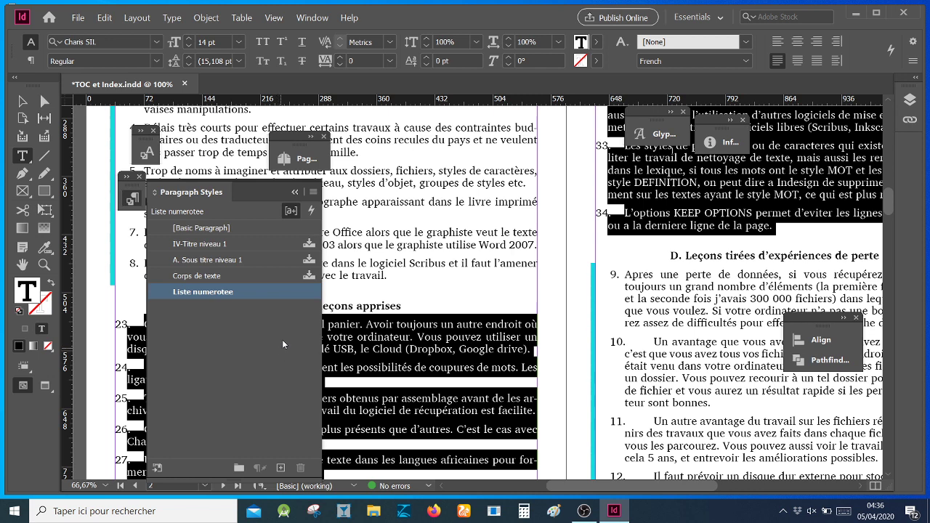
- Duplicate the Liste numerotee paragraph style and name the copy Liste numerotee 3
right_click(284, 294)
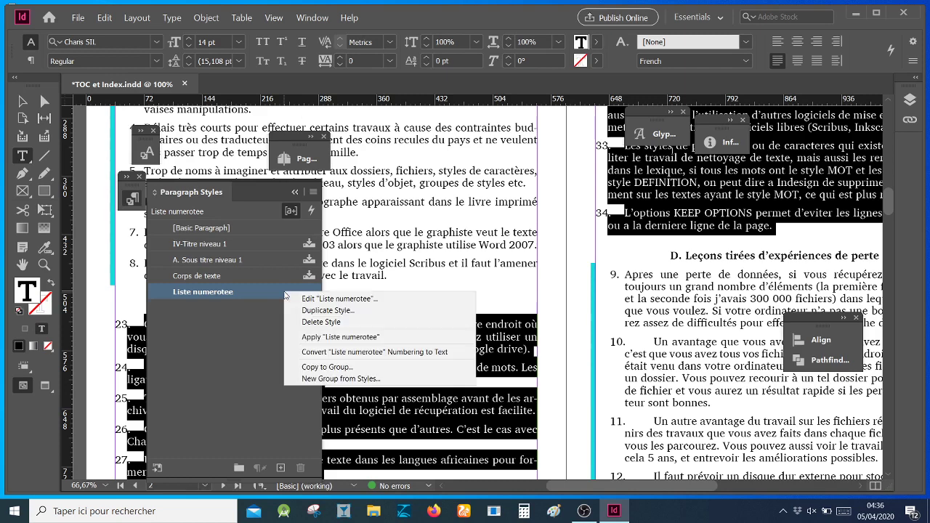
left_click(359, 311)
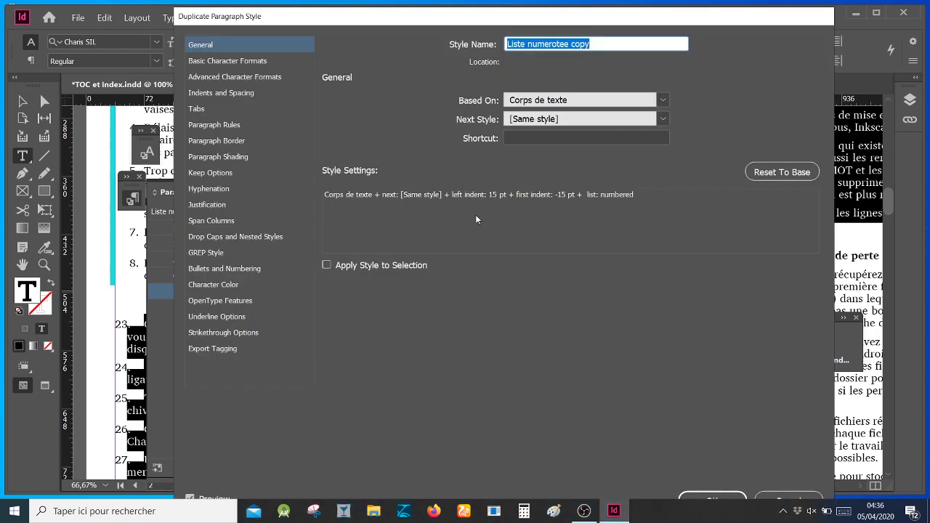
left_click(595, 42)
double_click(575, 42)
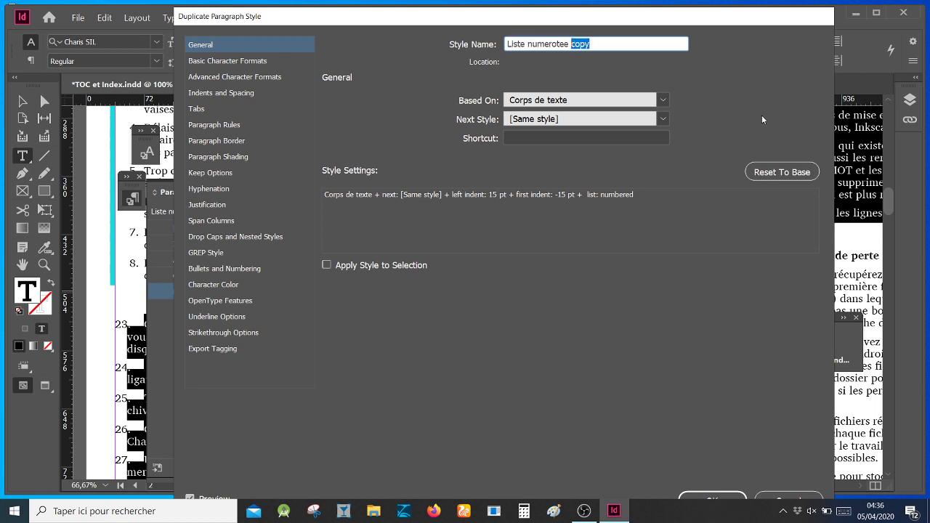
type("3")
- Set the numbering level of Liste numerotee 3 to 2 and create the style
left_click(248, 65)
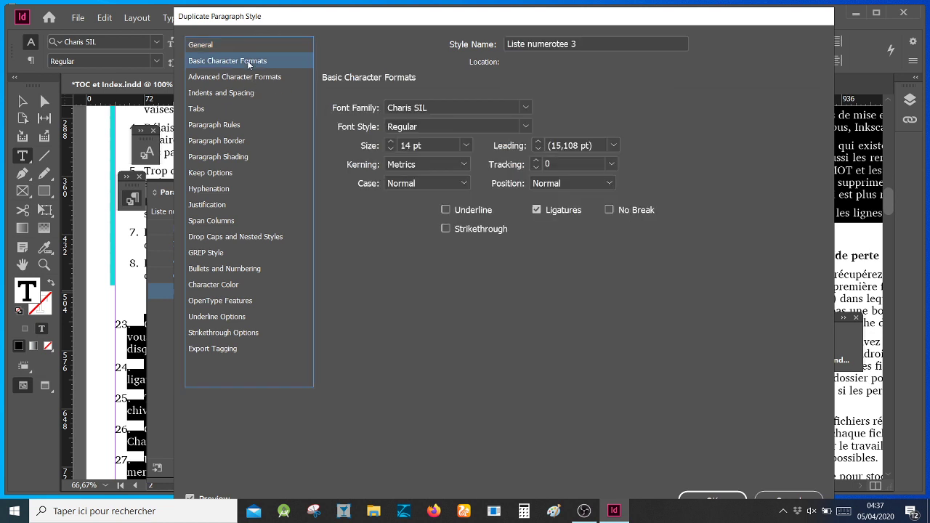
left_click(228, 270)
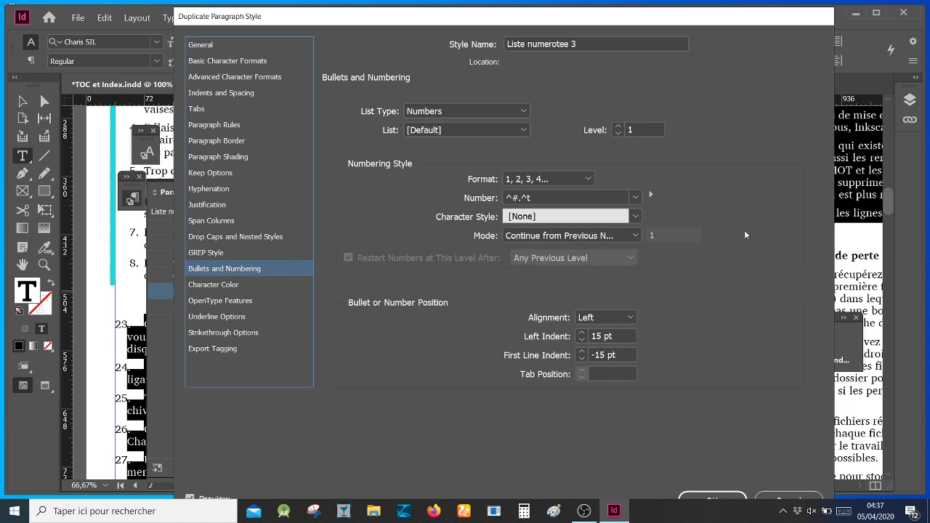
left_click(618, 127)
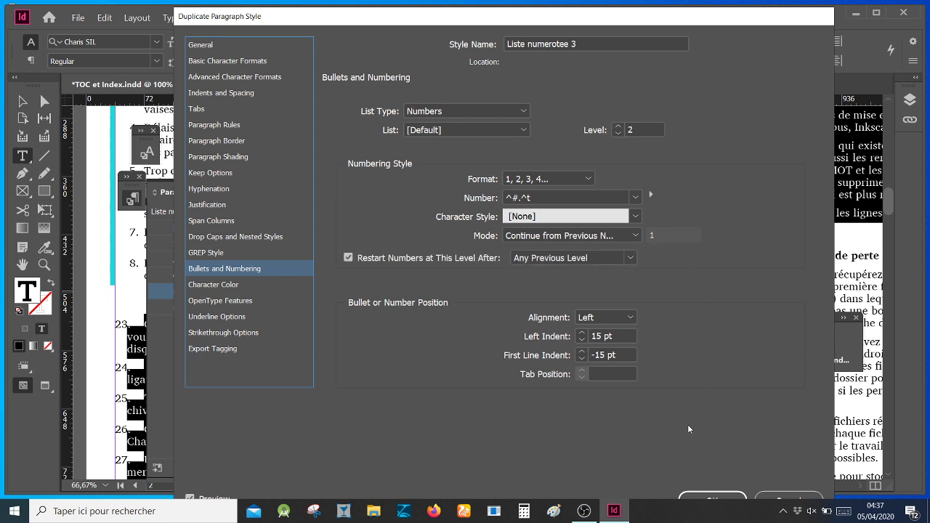
left_click(726, 500)
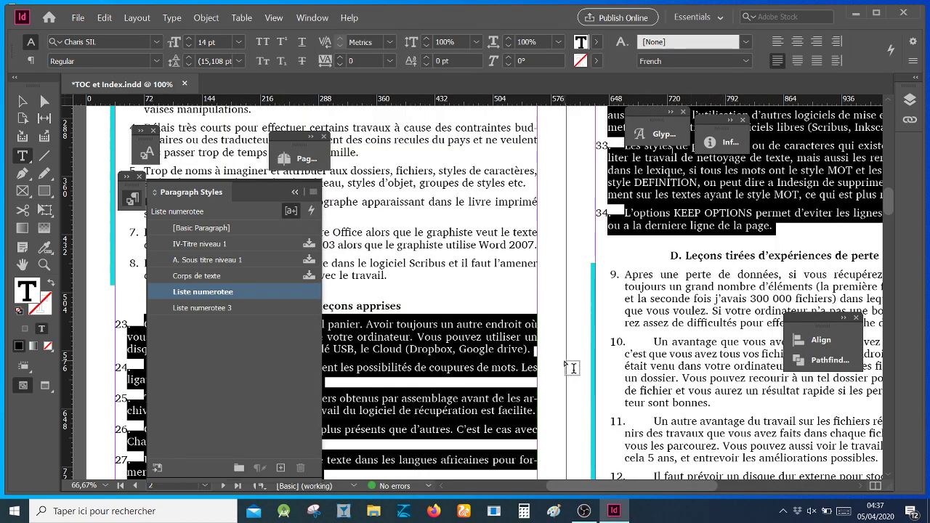
- Apply the Liste numerotee 3 style to the selected section C items and check their numbering
left_click(263, 308)
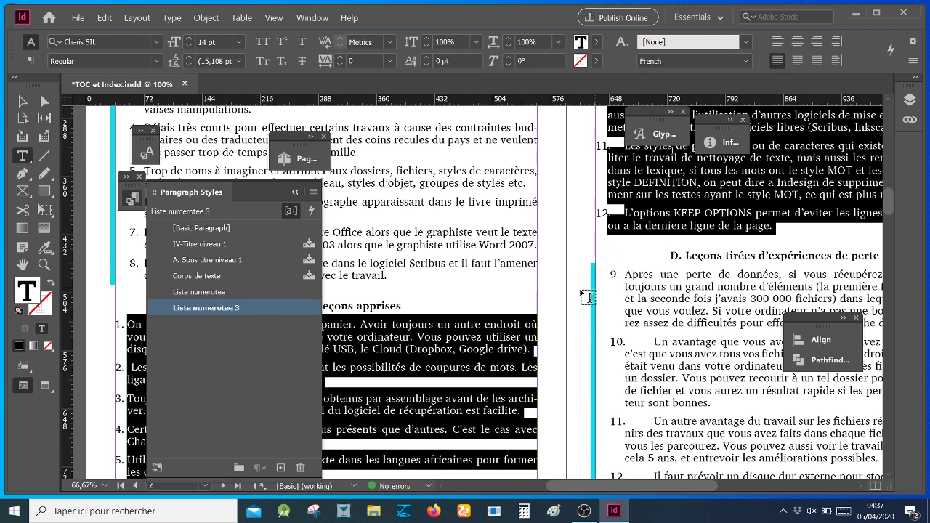
scroll(503, 333, "down", 6)
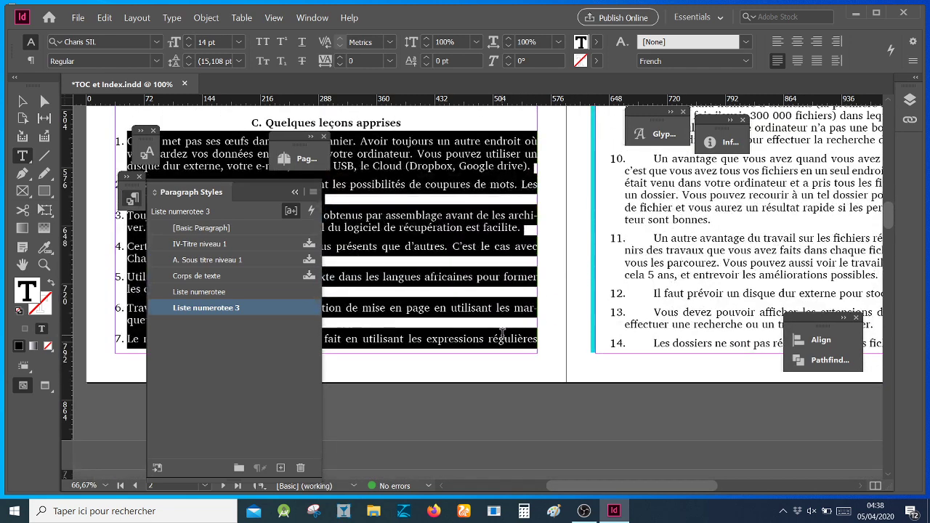
scroll(503, 332, "up", 5)
scroll(691, 307, "down", 1)
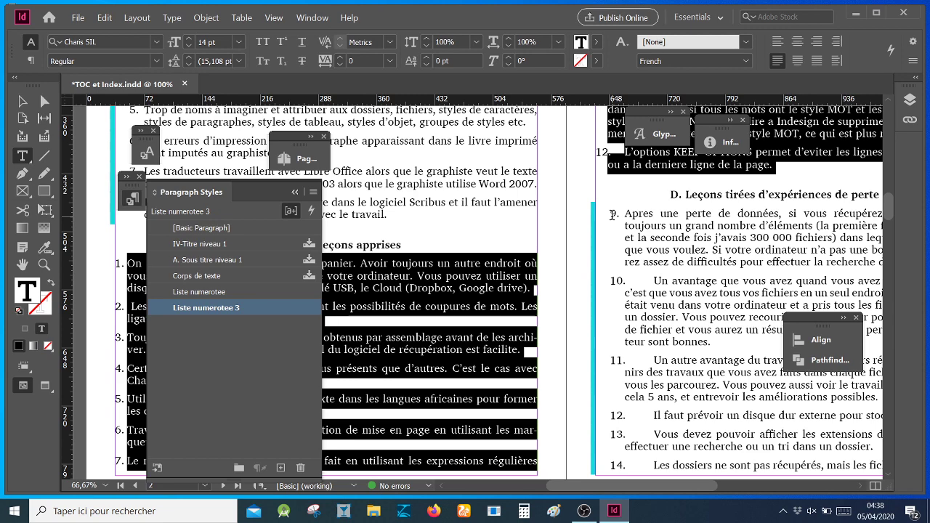
left_click_drag(612, 213, 638, 471)
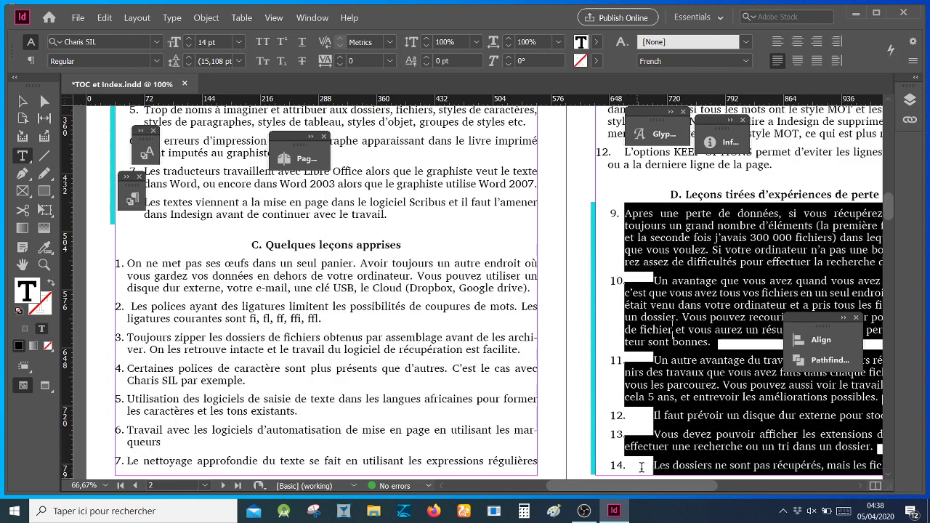
scroll(652, 405, "down", 7)
scroll(658, 412, "down", 12)
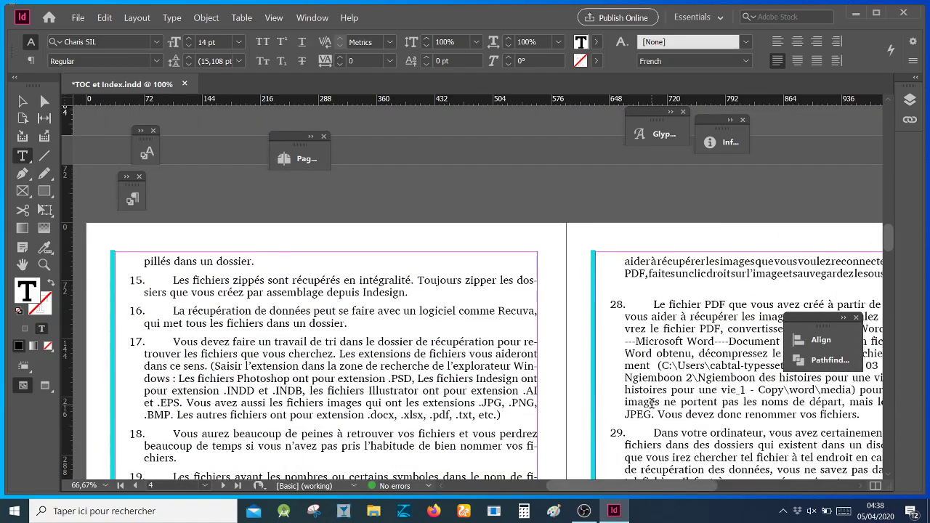
scroll(652, 402, "down", 4)
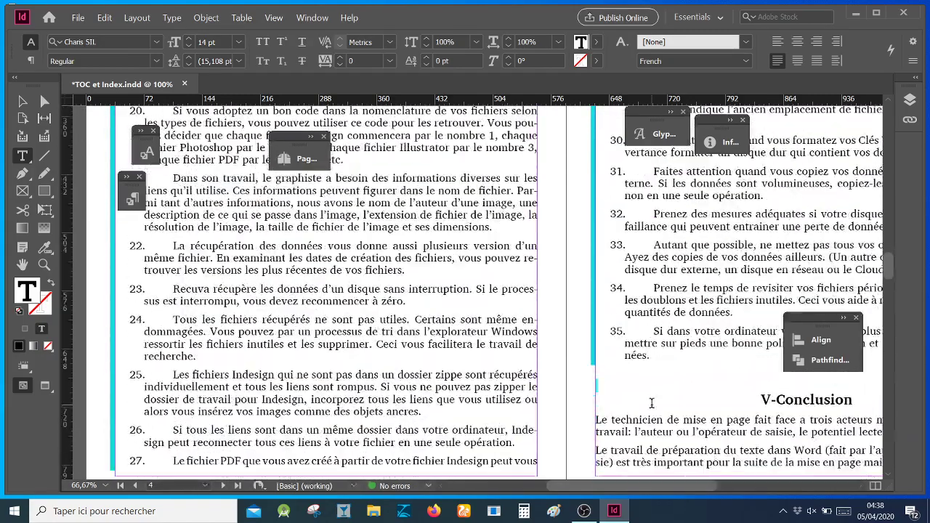
scroll(652, 402, "up", 10)
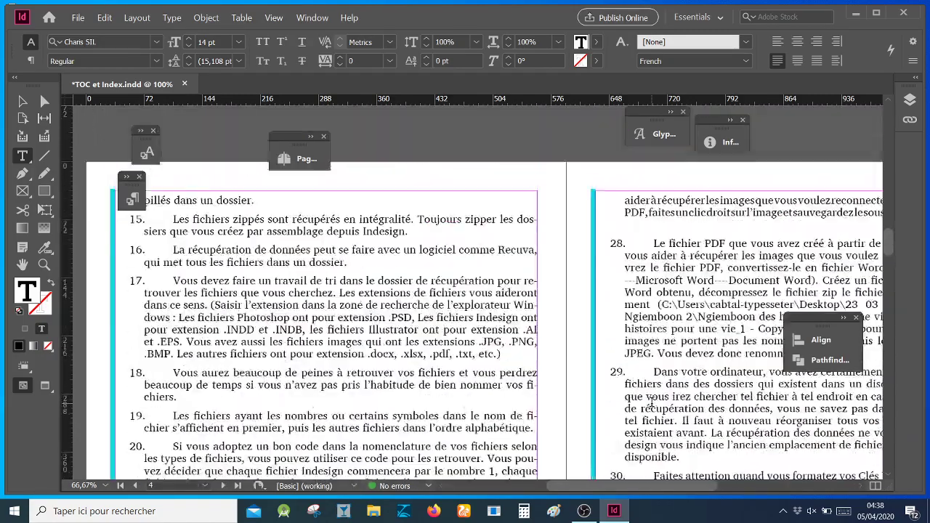
scroll(650, 401, "up", 15)
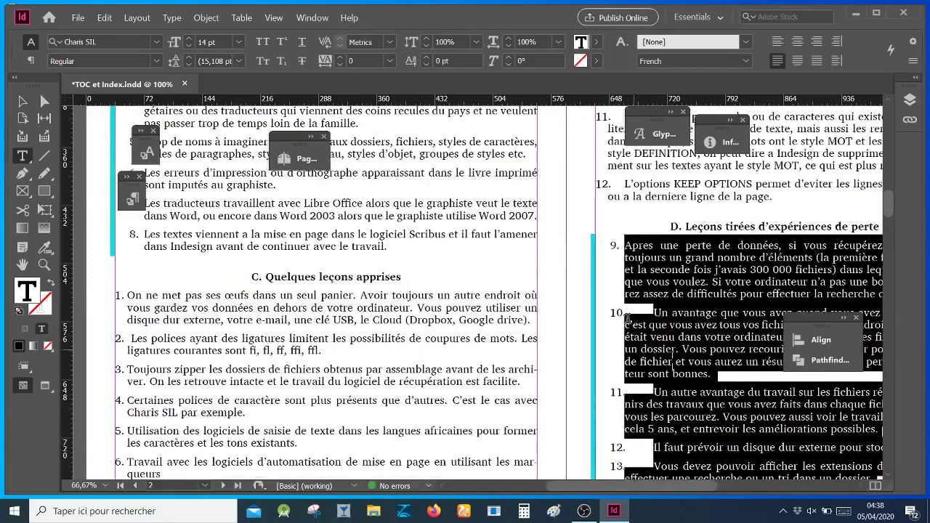
- Select all list items of section D, from item 9 through item 35 just above the V-Conclusion heading
left_click(622, 250)
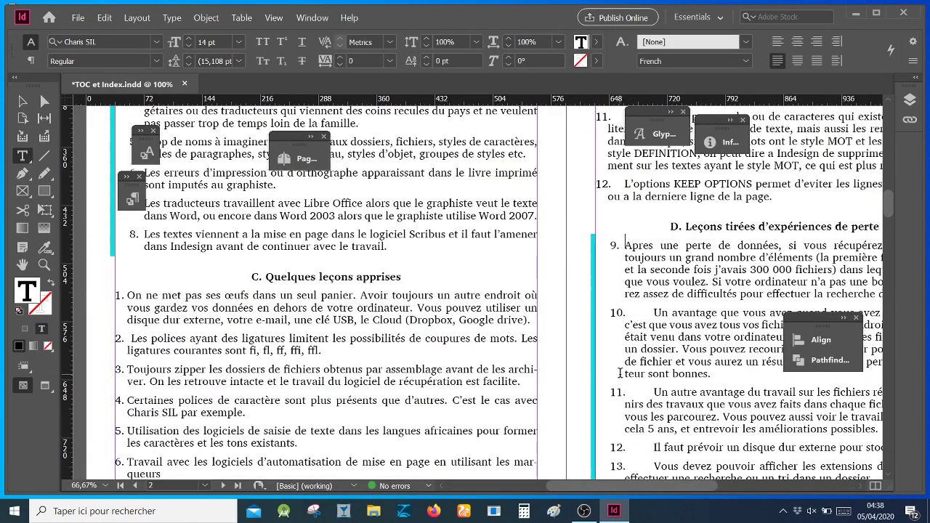
scroll(619, 374, "down", 1)
scroll(619, 373, "down", 15)
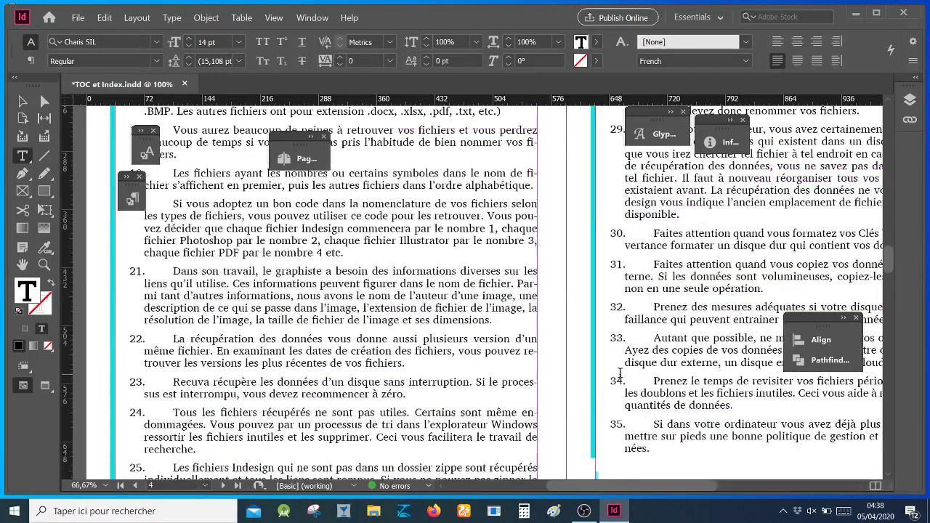
scroll(619, 373, "down", 2)
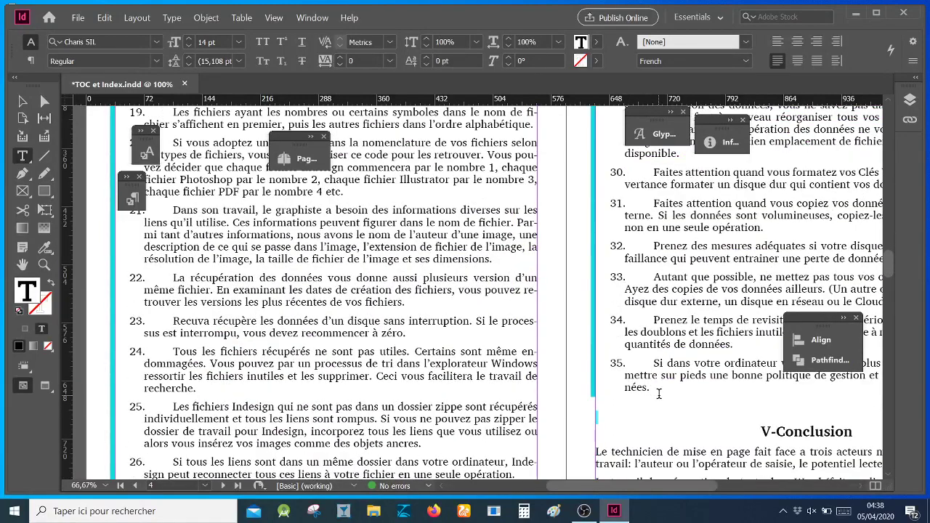
key("ctrl+a")
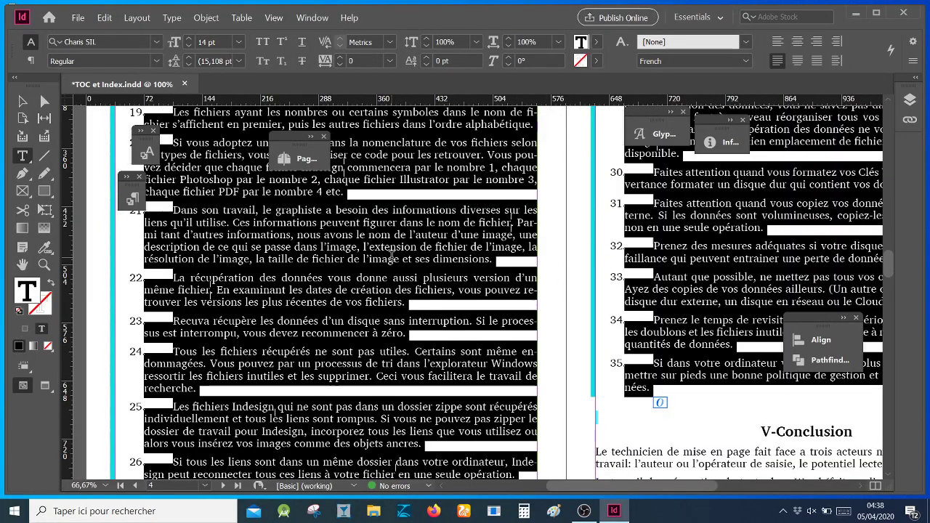
- Duplicate the Liste numerotee 3 paragraph style and name the copy Liste numerotee 4
left_click(134, 201)
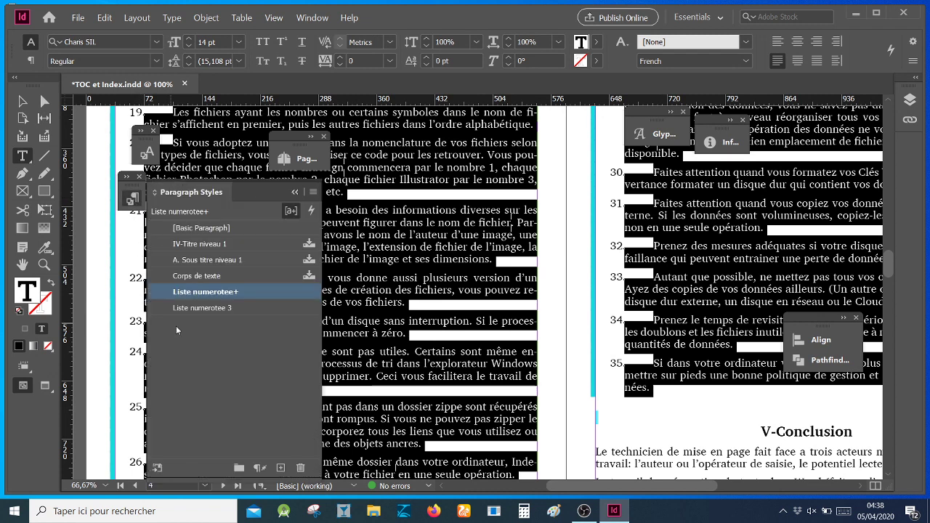
right_click(270, 311)
left_click(301, 329)
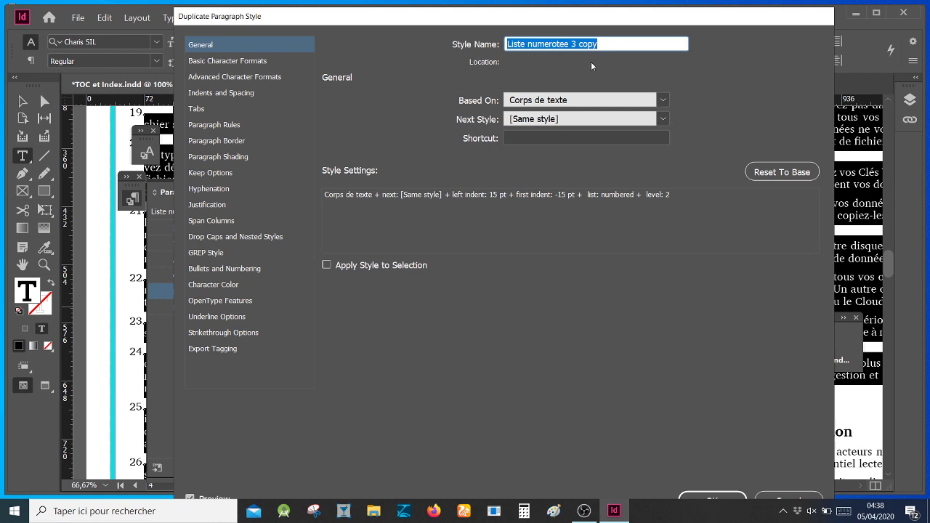
left_click(603, 44)
left_click_drag(603, 44, 571, 44)
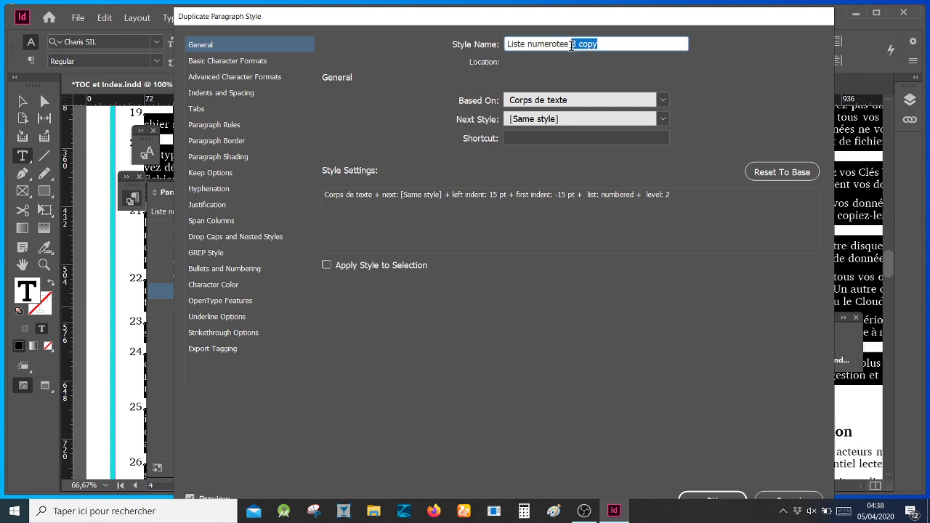
type("4")
- Set the numbering level of Liste numerotee 4 to 3 and create the style
left_click(251, 268)
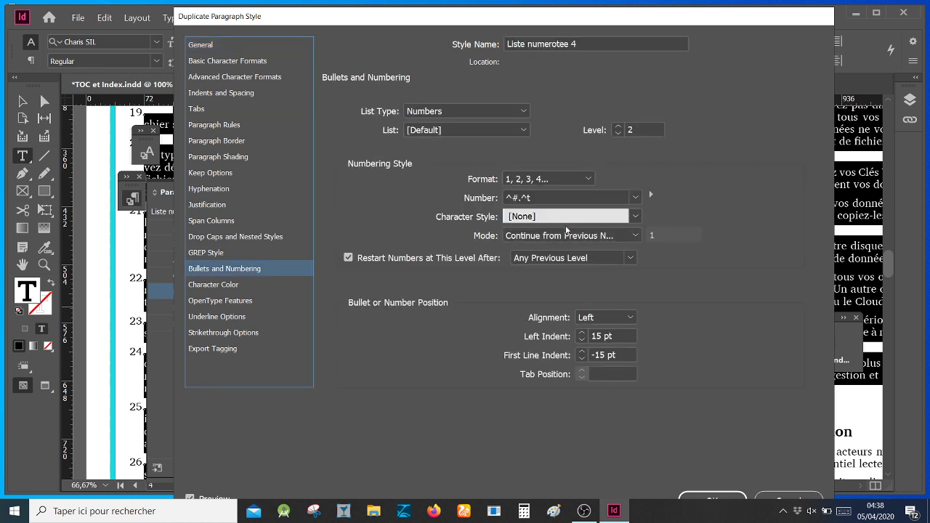
left_click(618, 126)
left_click(712, 499)
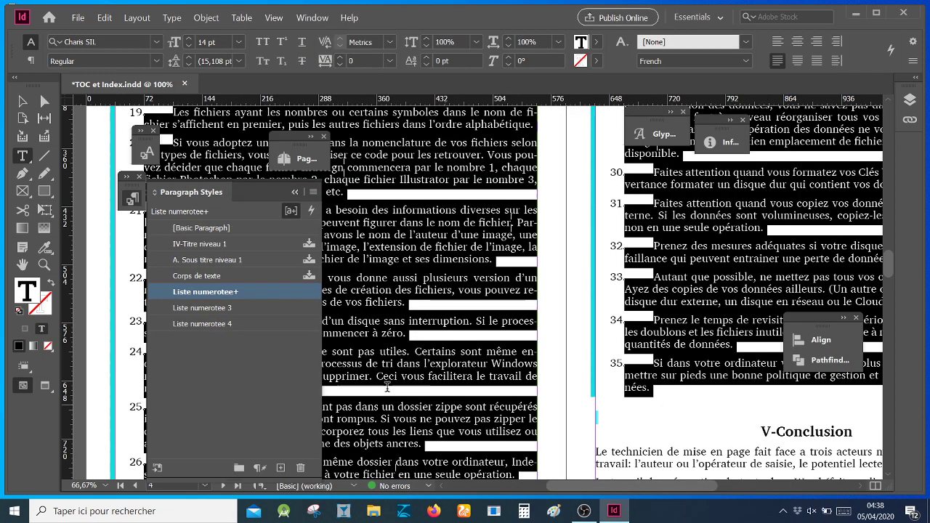
- Apply the Liste numerotee 4 style to the selected section D items and check their numbering across the pages
left_click(248, 324)
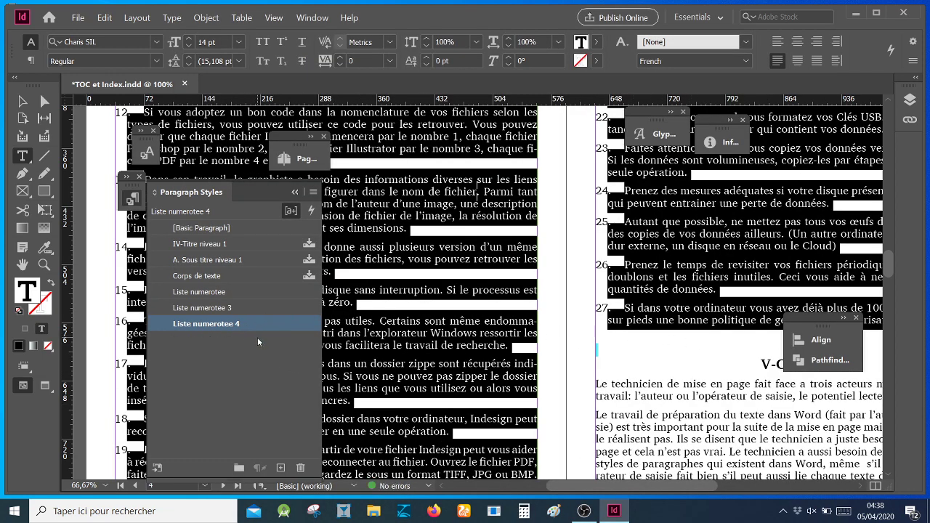
scroll(587, 341, "up", 5)
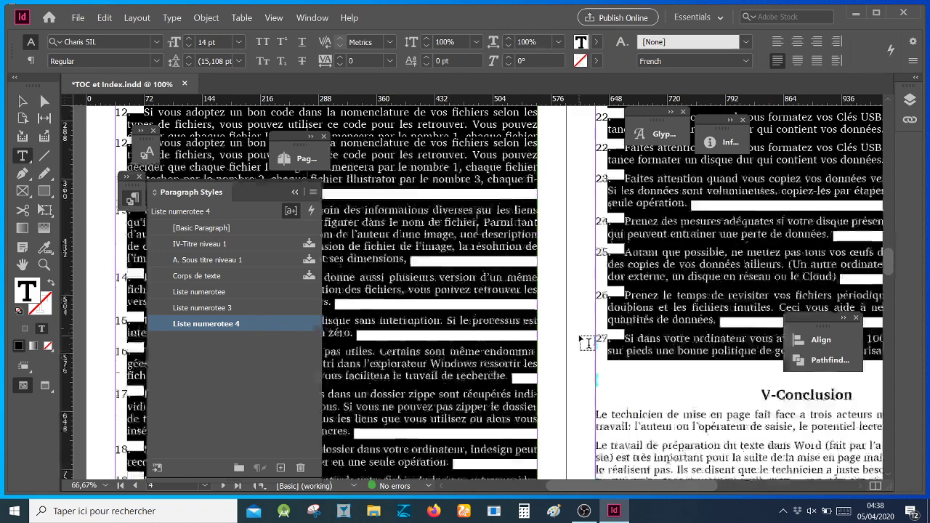
scroll(587, 341, "up", 5)
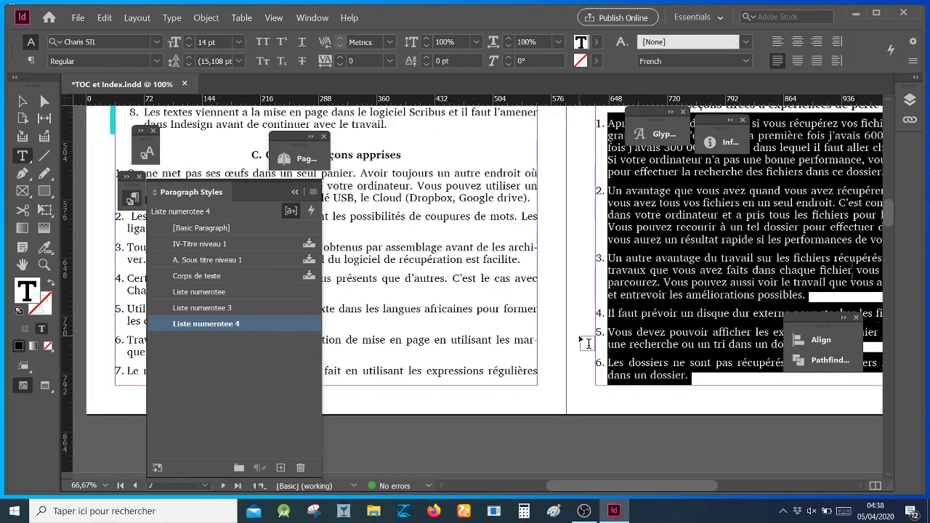
scroll(587, 342, "down", 10)
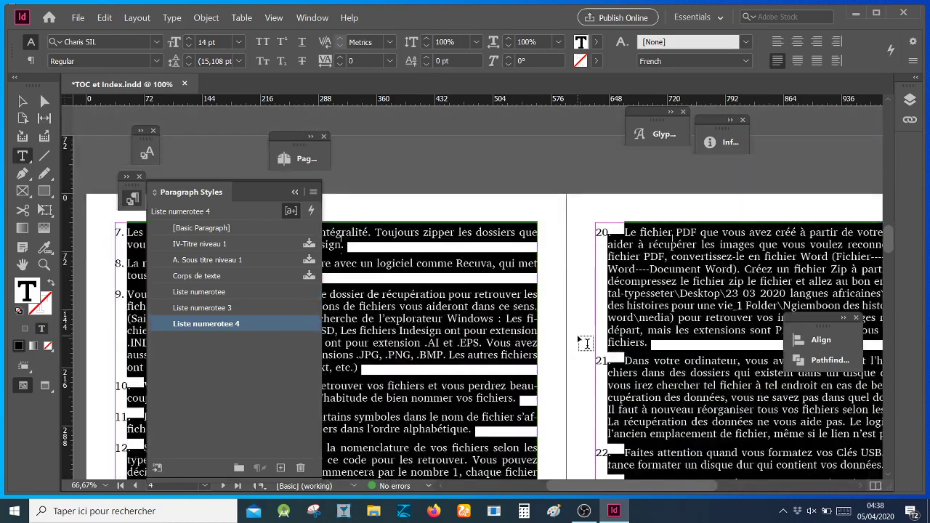
scroll(587, 343, "down", 10)
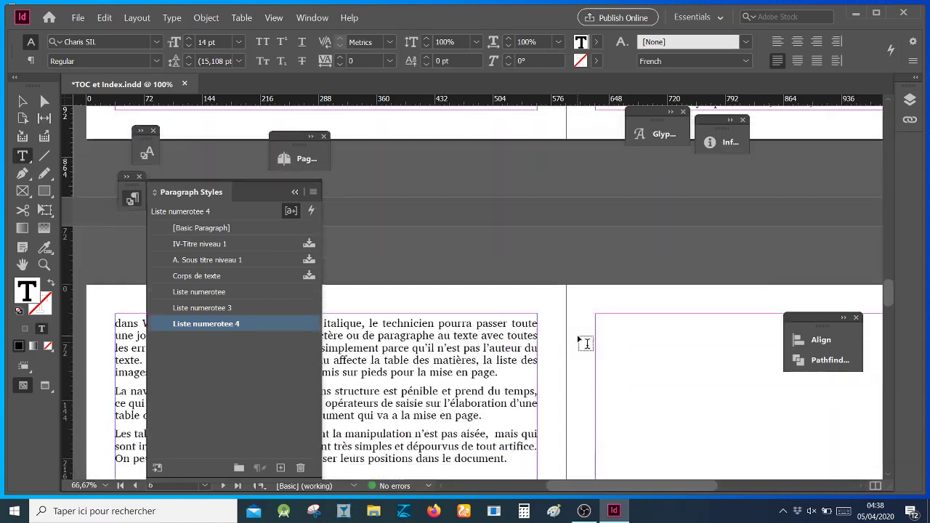
scroll(586, 343, "up", 10)
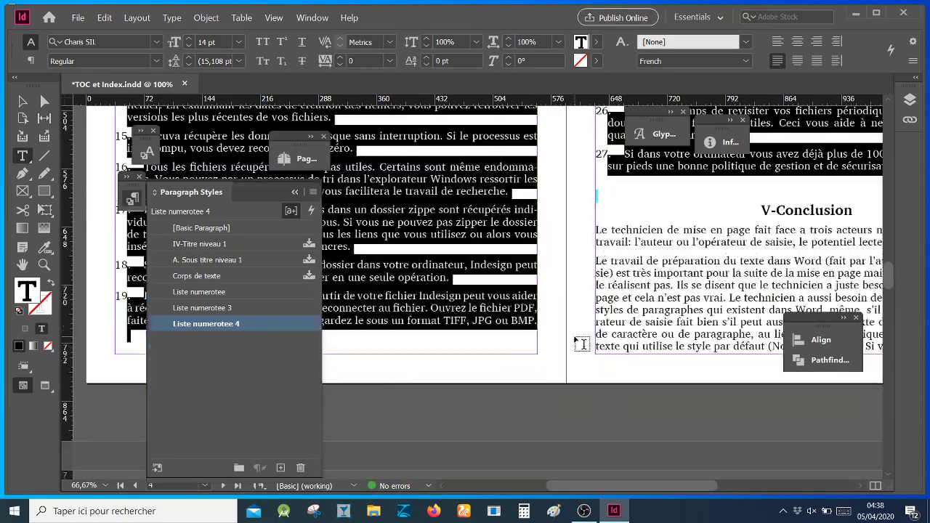
scroll(581, 346, "up", 5)
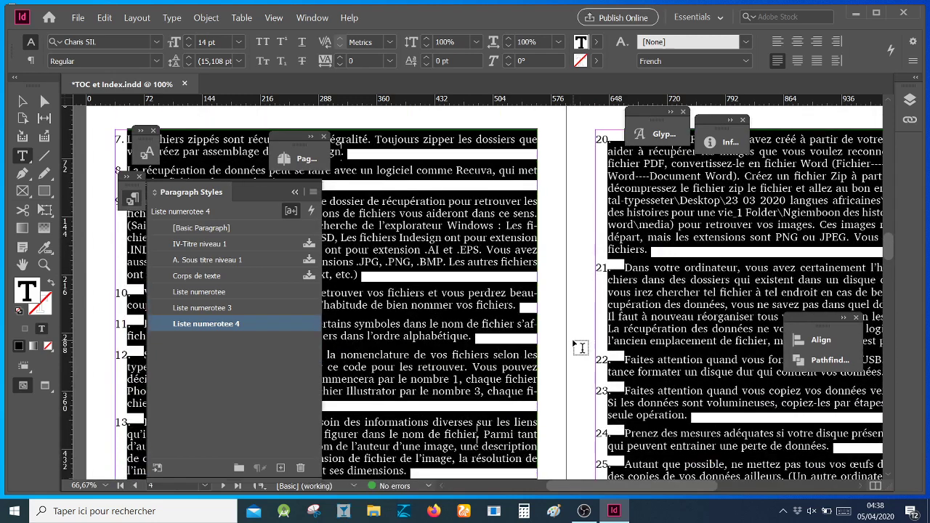
scroll(581, 346, "up", 8)
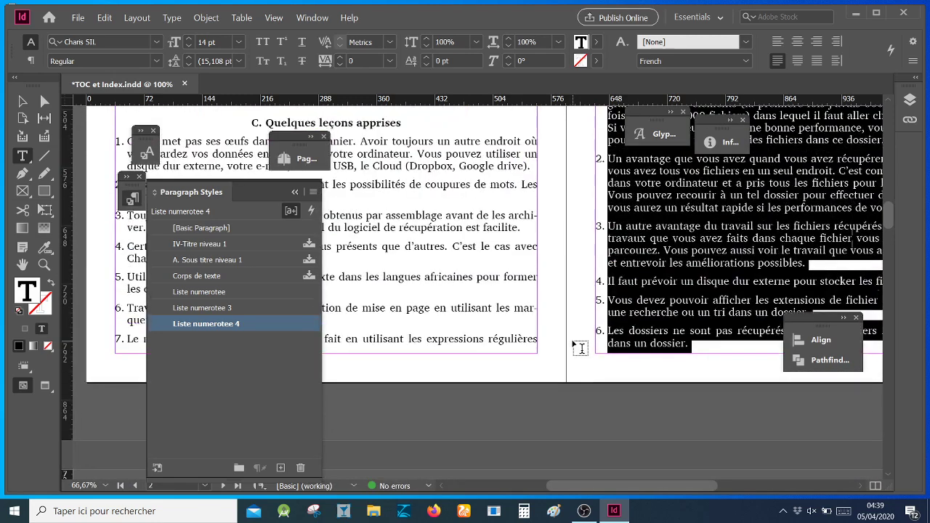
- Check the numbering of the section B and C lists and save the document
scroll(581, 346, "up", 5)
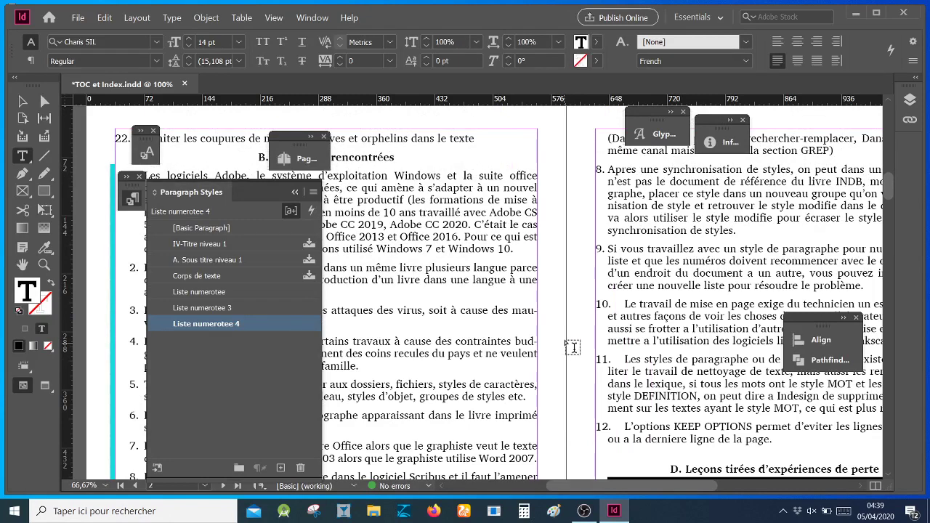
scroll(572, 342, "up", 2)
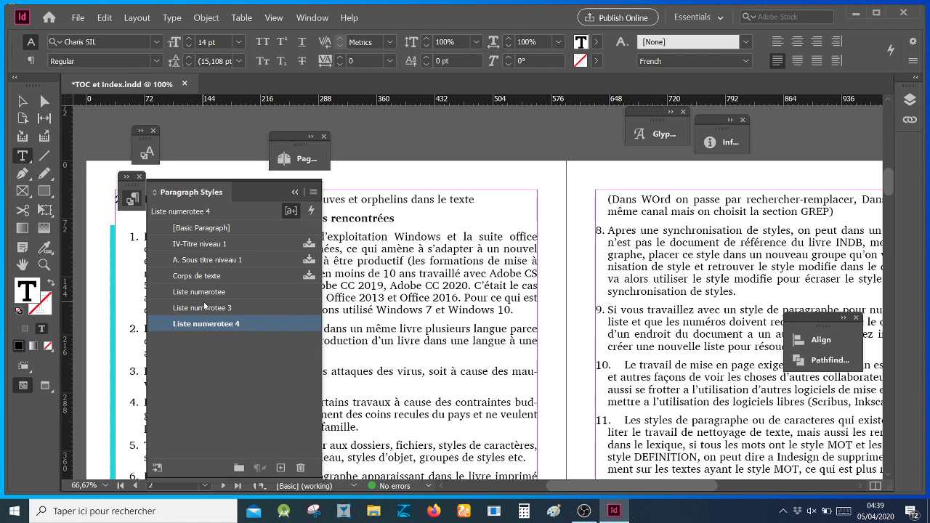
left_click(79, 17)
left_click(105, 96)
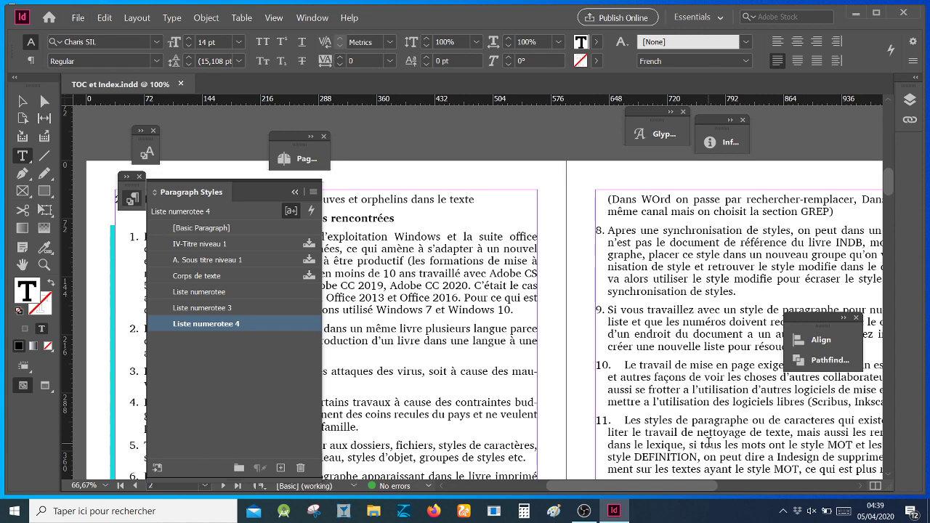
- Review the numbering and hanging indents of the lists from section A, Routines courantes, through section D
scroll(708, 441, "down", 3)
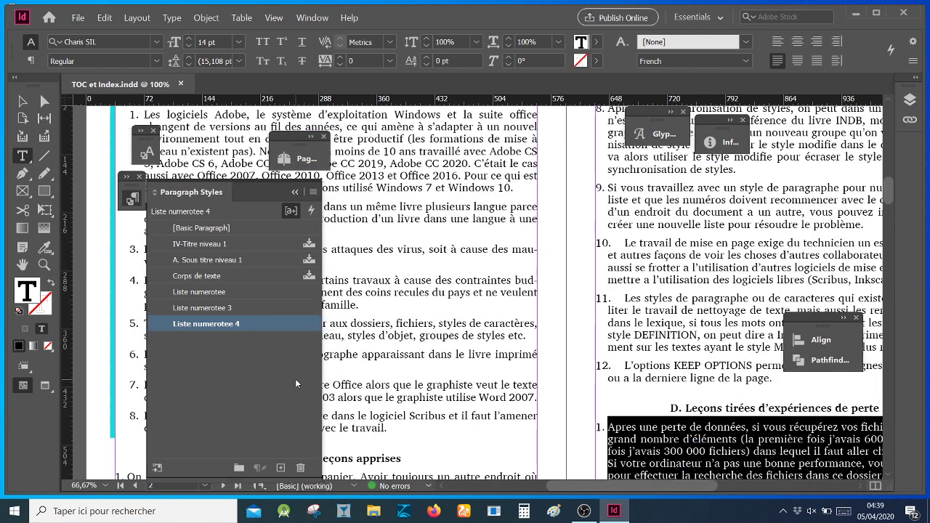
scroll(593, 337, "up", 7)
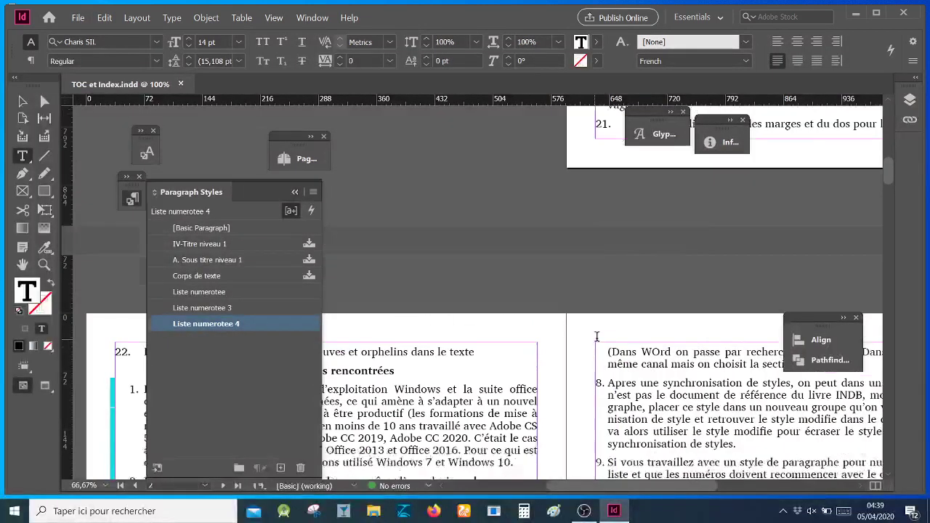
scroll(596, 336, "up", 10)
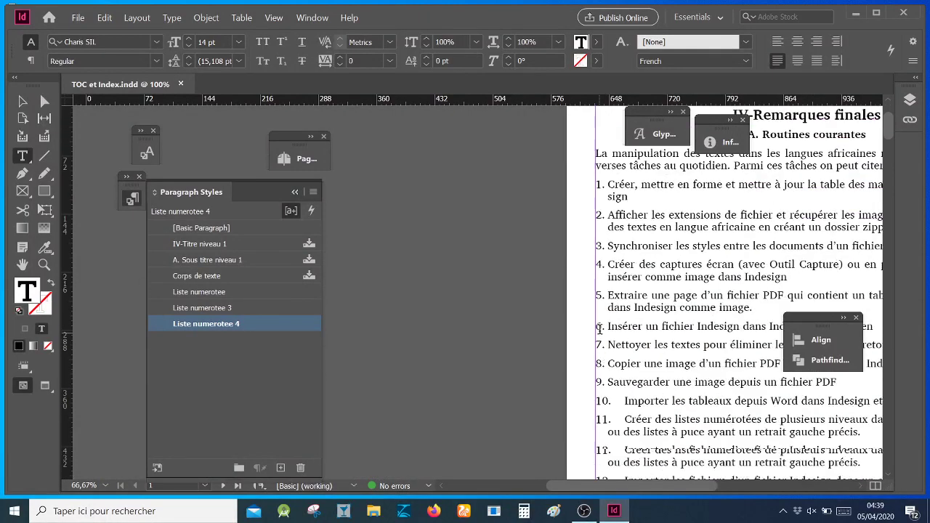
scroll(600, 328, "down", 2)
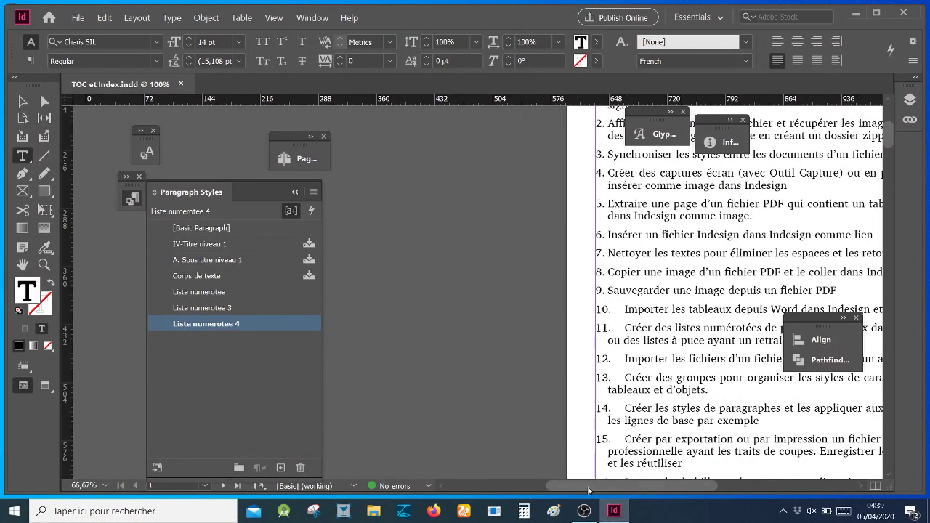
left_click_drag(588, 491, 627, 491)
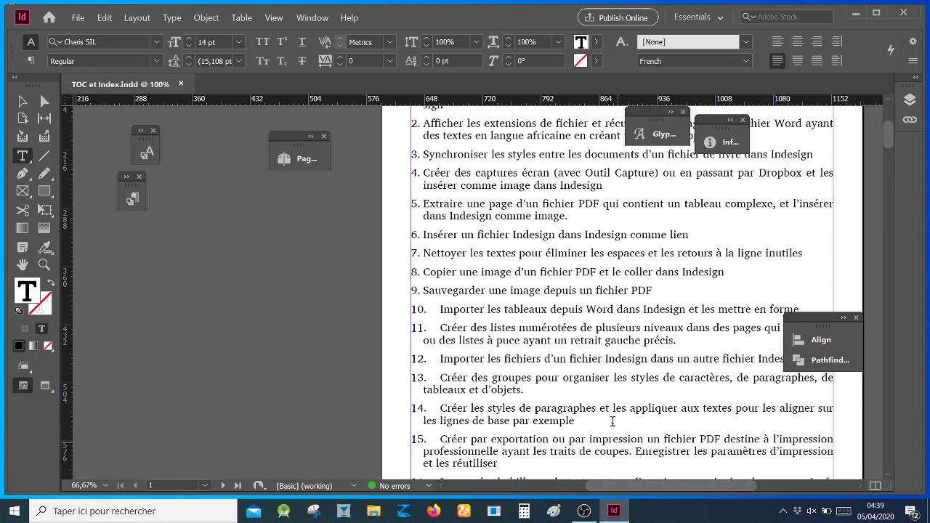
scroll(612, 418, "down", 5)
scroll(610, 410, "up", 4)
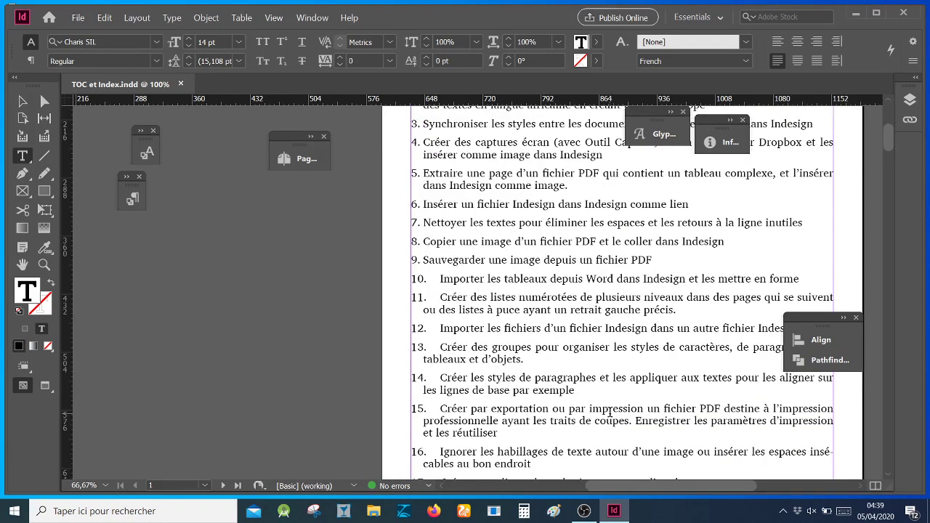
scroll(609, 413, "up", 1)
scroll(609, 413, "up", 5)
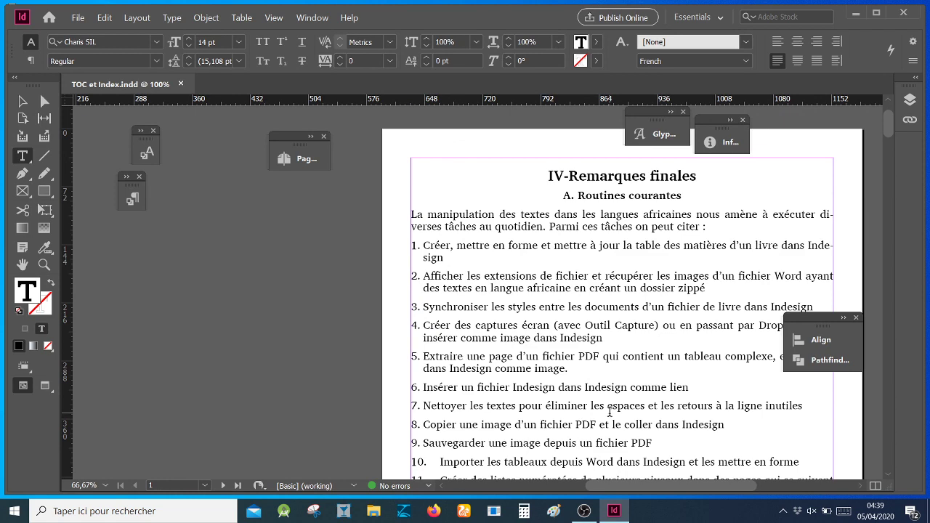
scroll(609, 413, "down", 1)
scroll(609, 414, "down", 2)
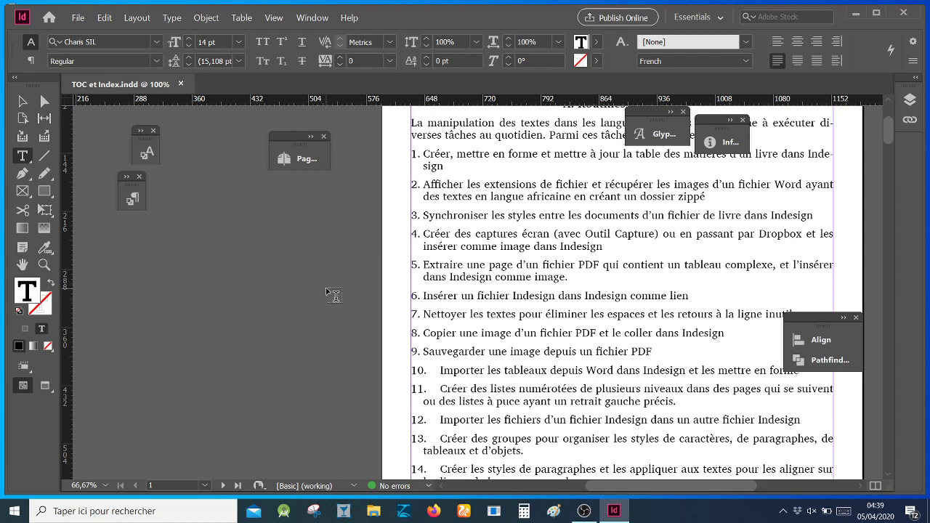
scroll(626, 420, "down", 6)
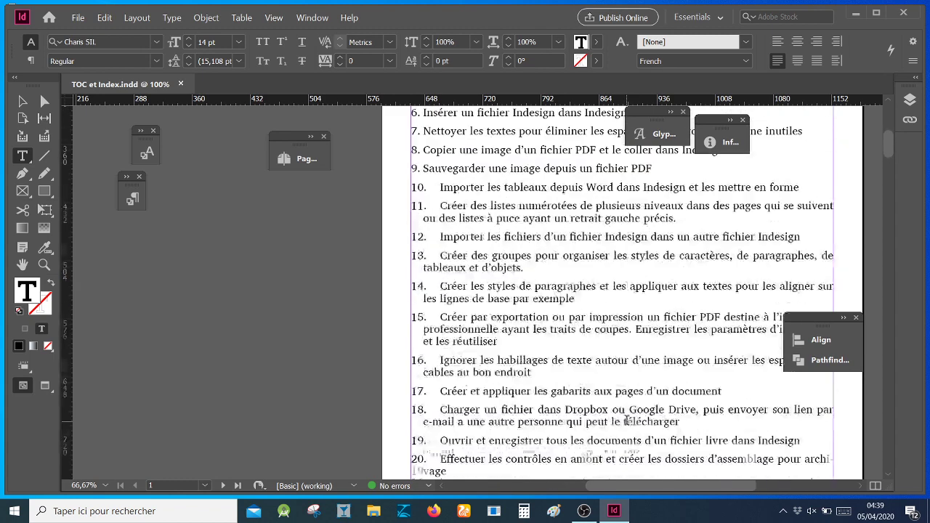
scroll(626, 420, "down", 15)
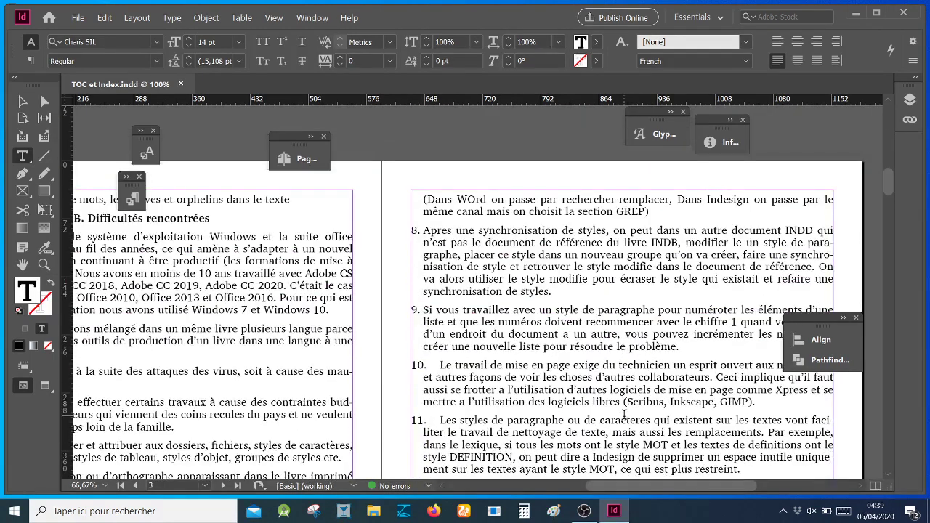
scroll(623, 414, "down", 3)
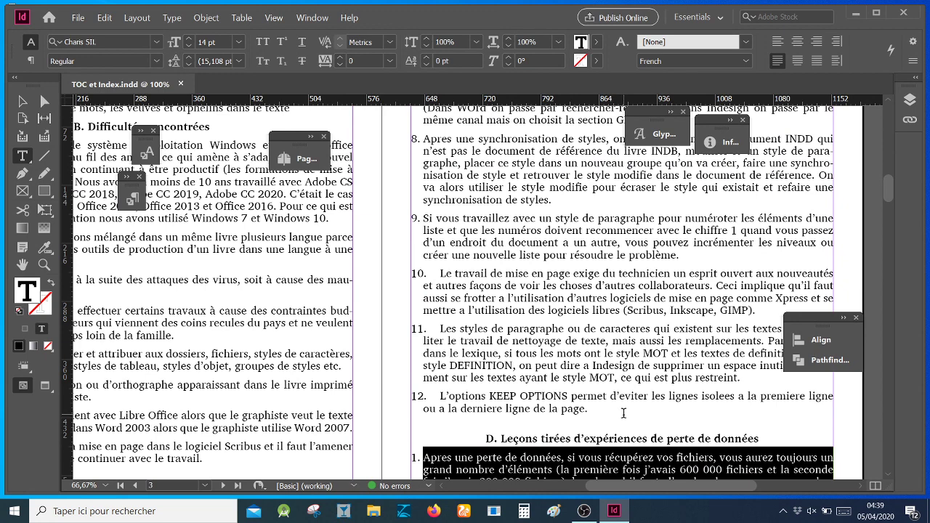
scroll(623, 413, "down", 5)
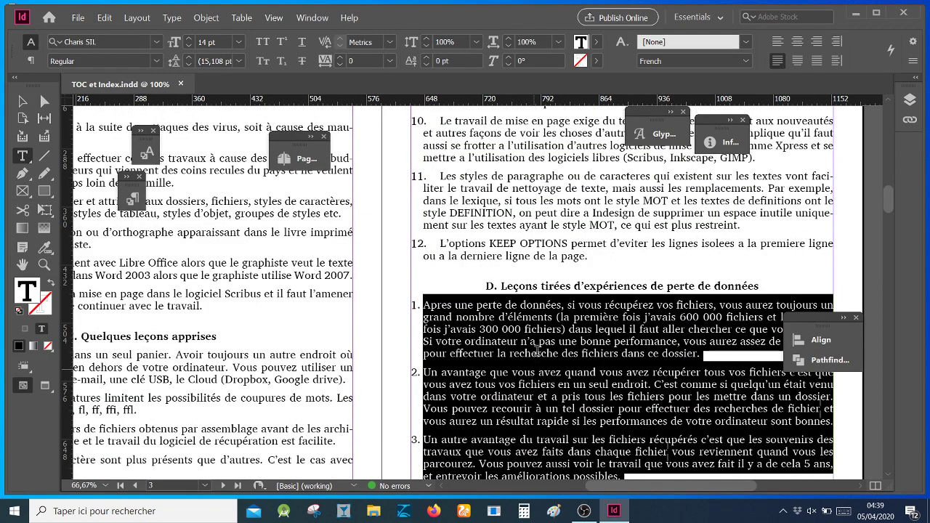
- Examine the bullets and numbering settings of the Liste numerotee 4 style applied to the first section D item
left_click(544, 325)
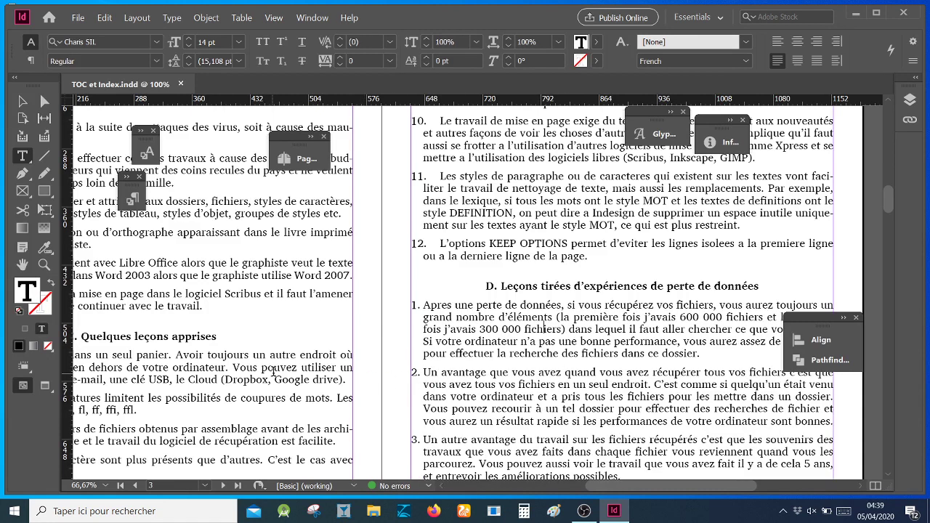
left_click(132, 199)
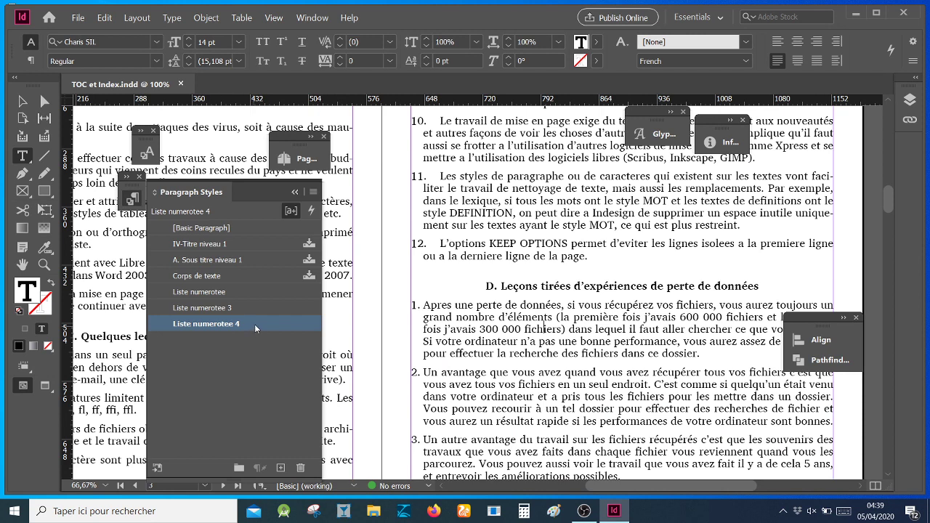
right_click(254, 327)
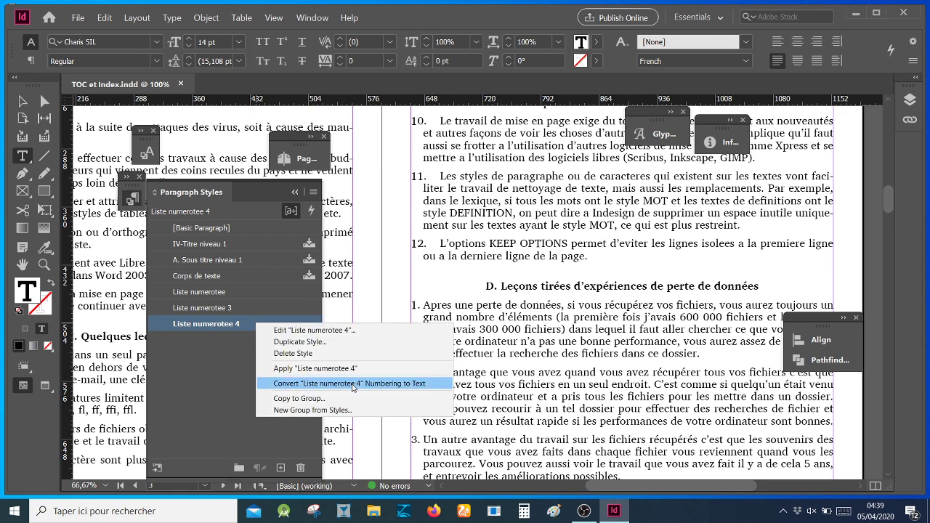
left_click(339, 330)
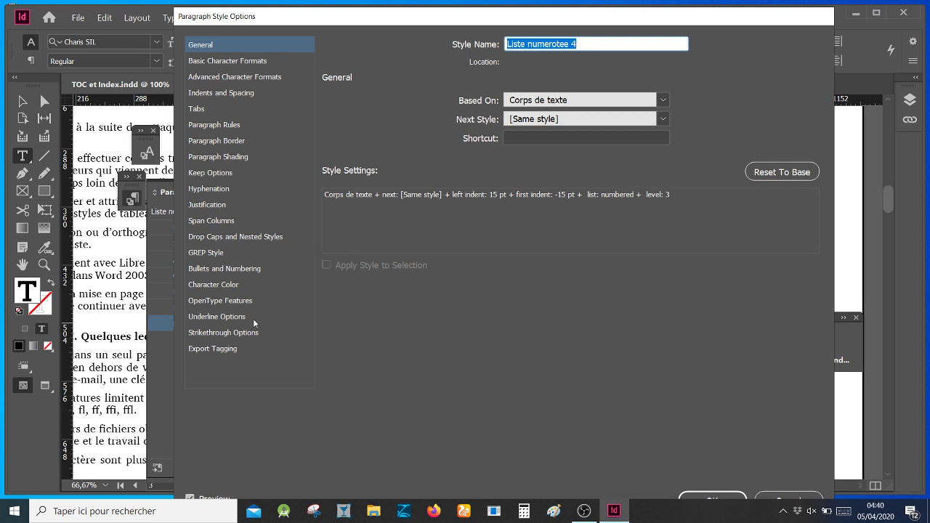
left_click(236, 270)
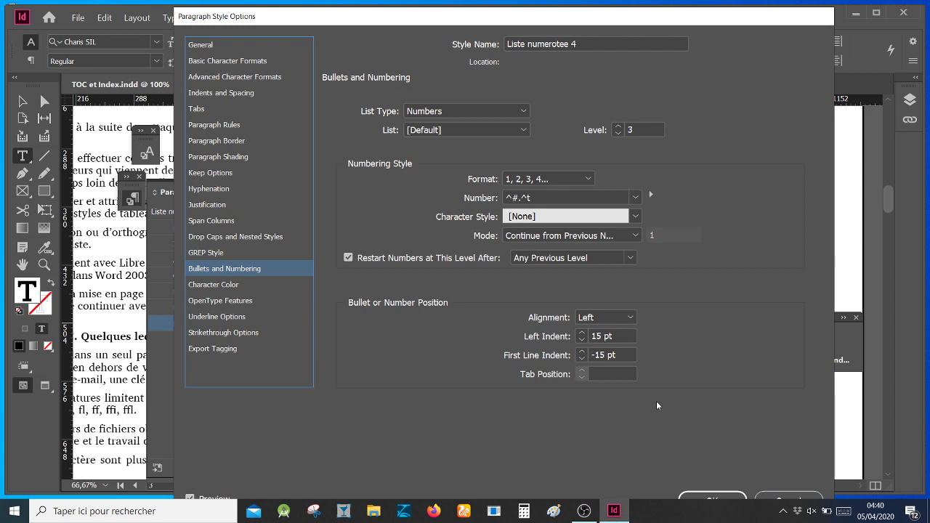
left_click(711, 497)
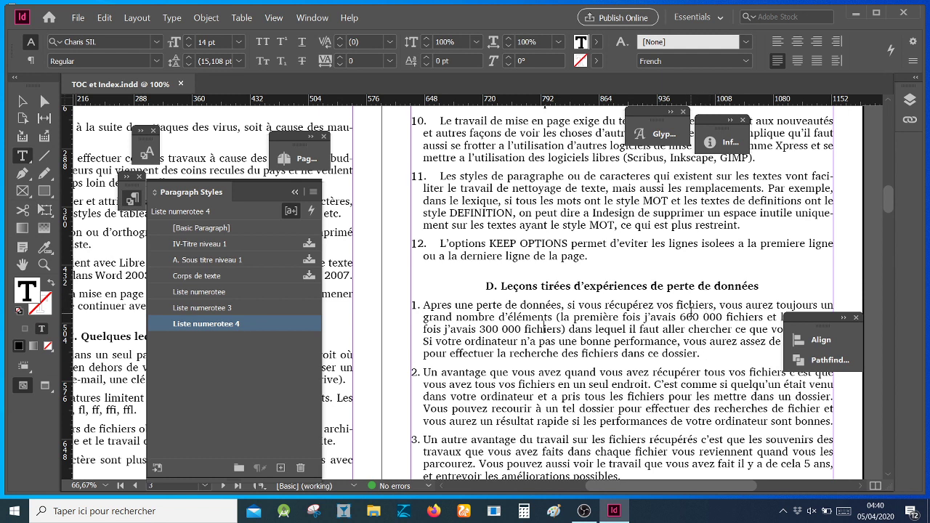
scroll(684, 307, "up", 3)
scroll(684, 306, "up", 4)
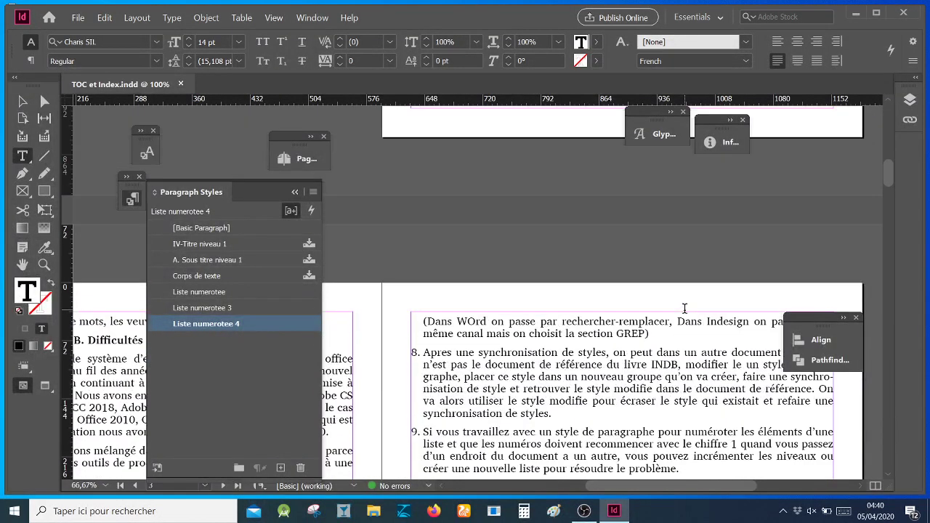
- Review the numbering of the lists across the pages from section A through section D
scroll(684, 308, "up", 15)
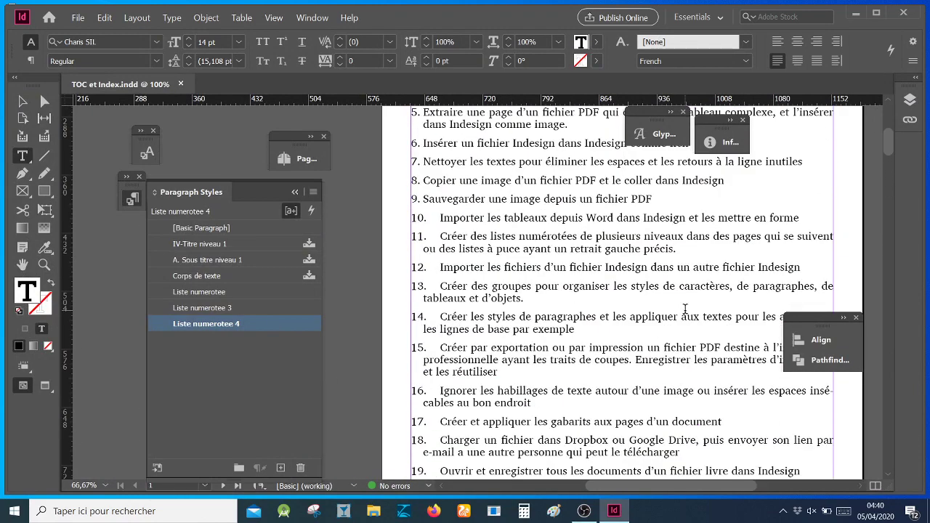
scroll(685, 309, "down", 15)
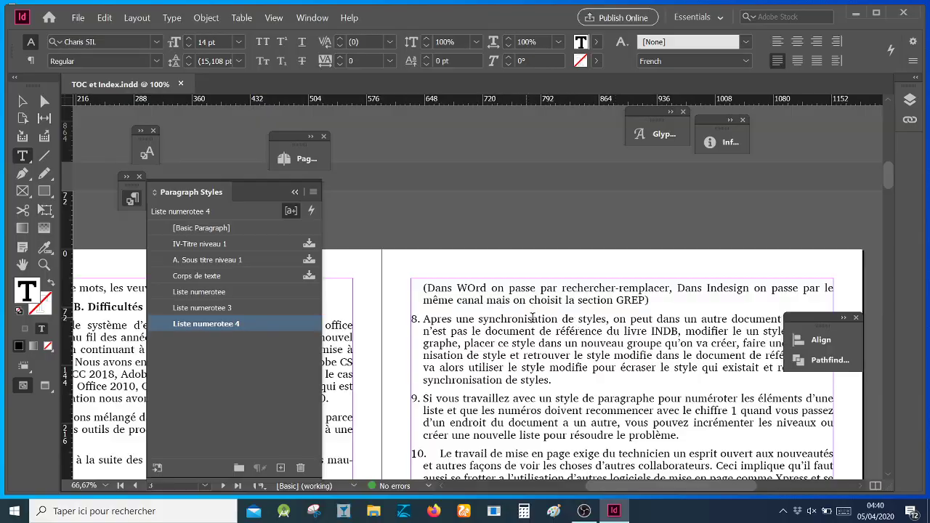
scroll(553, 321, "down", 8)
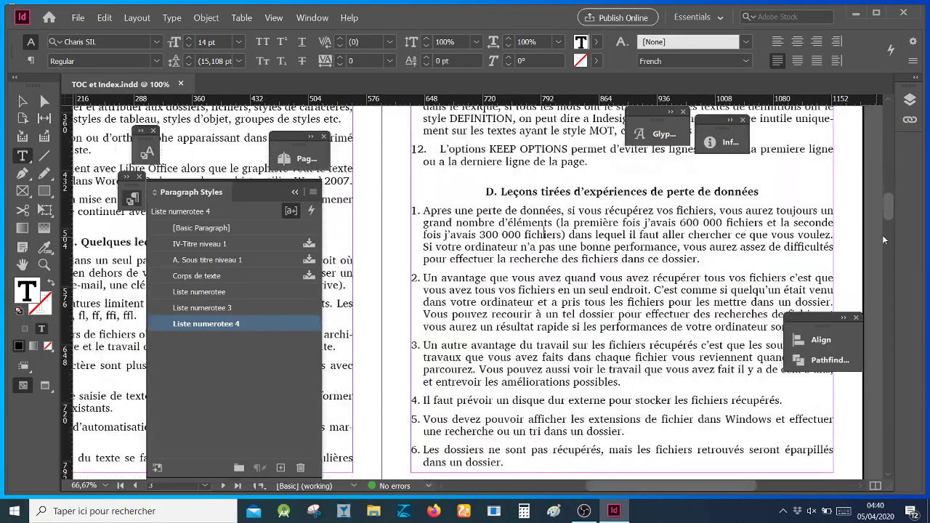
- Check which paragraph styles are applied to the IV-Remarques finales title and the A. Routines courantes subheading
left_click_drag(889, 207, 889, 115)
left_click(637, 236)
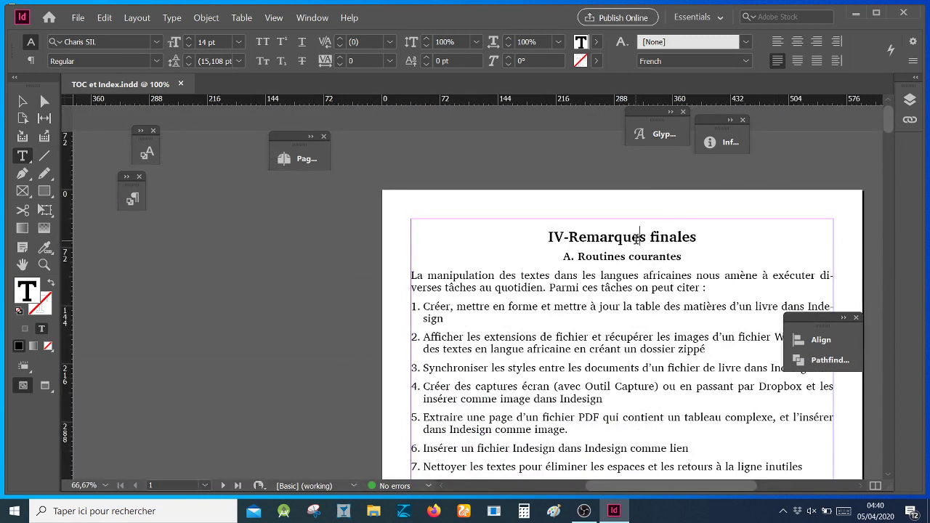
left_click(132, 201)
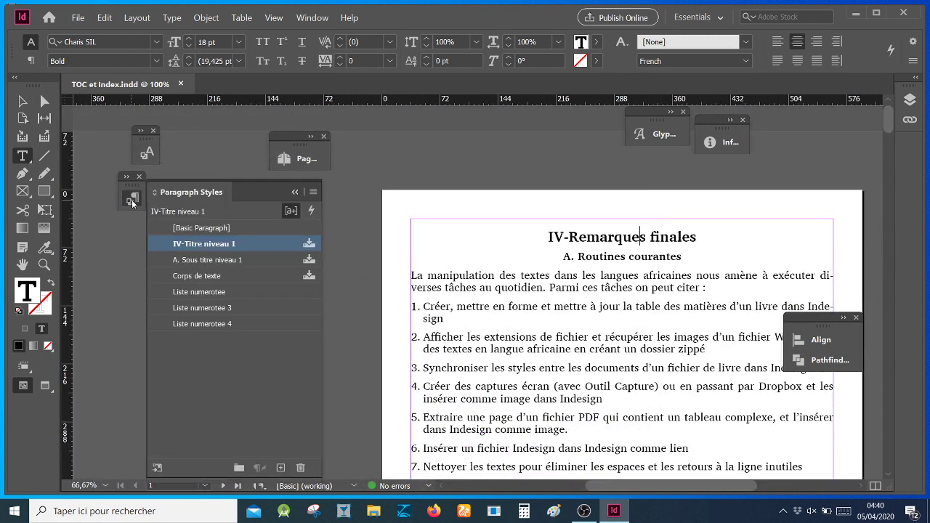
left_click(603, 256)
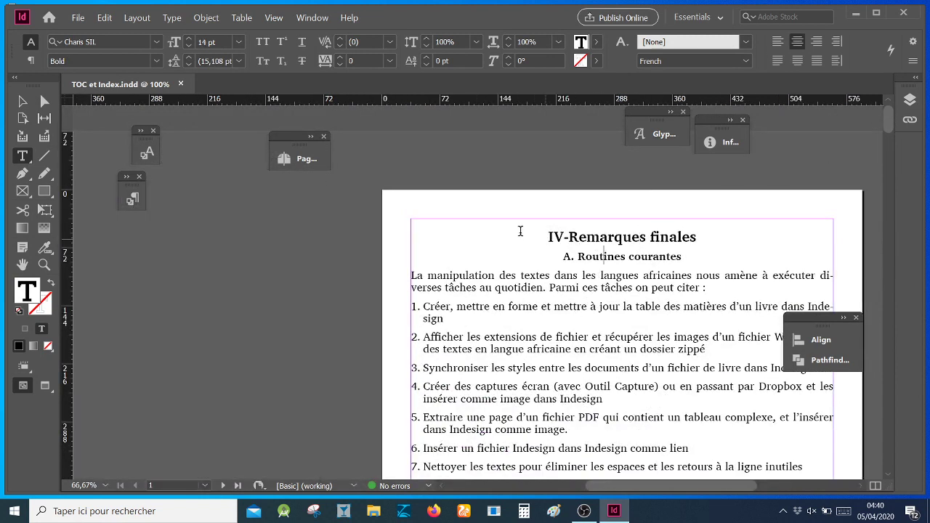
left_click(587, 239)
left_click(142, 202)
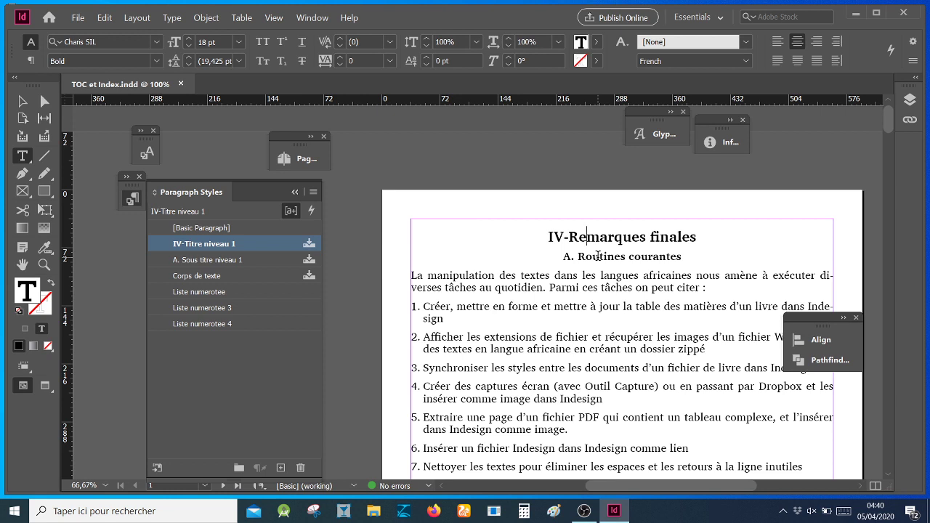
left_click(598, 256)
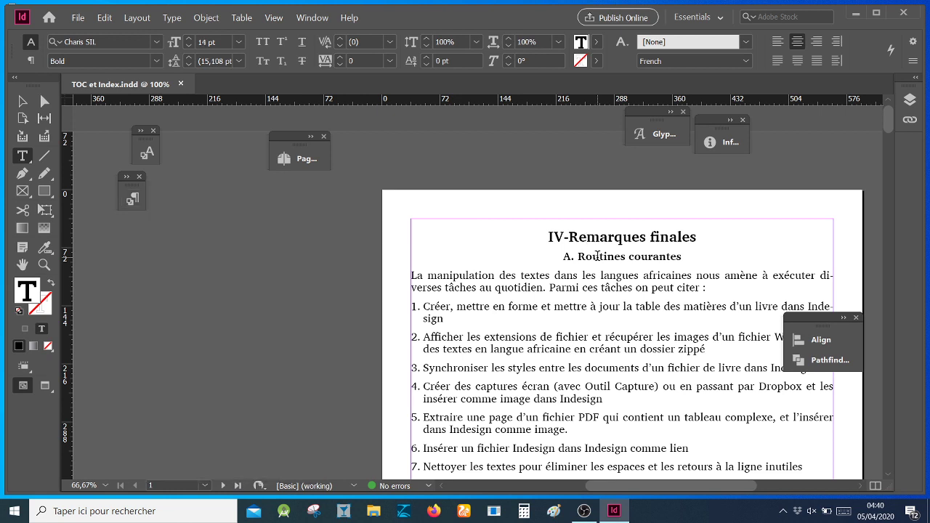
left_click(133, 200)
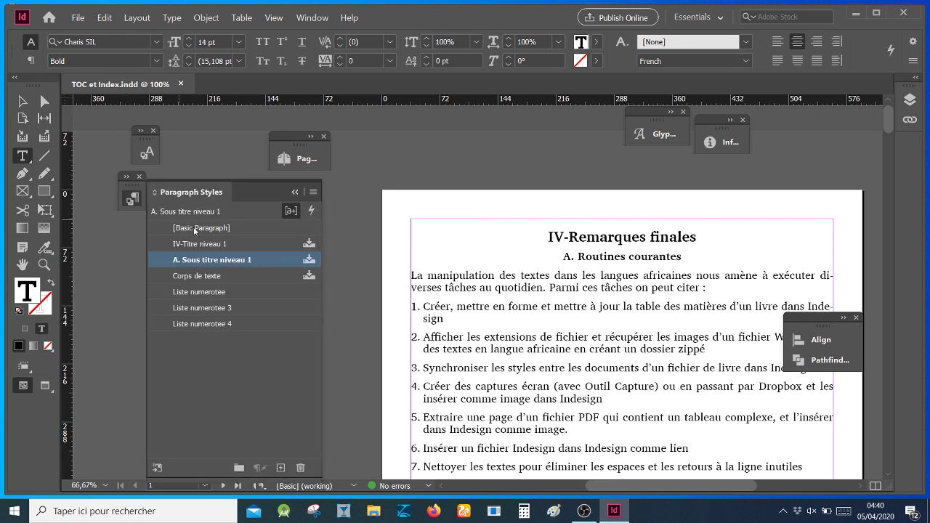
left_click(608, 234)
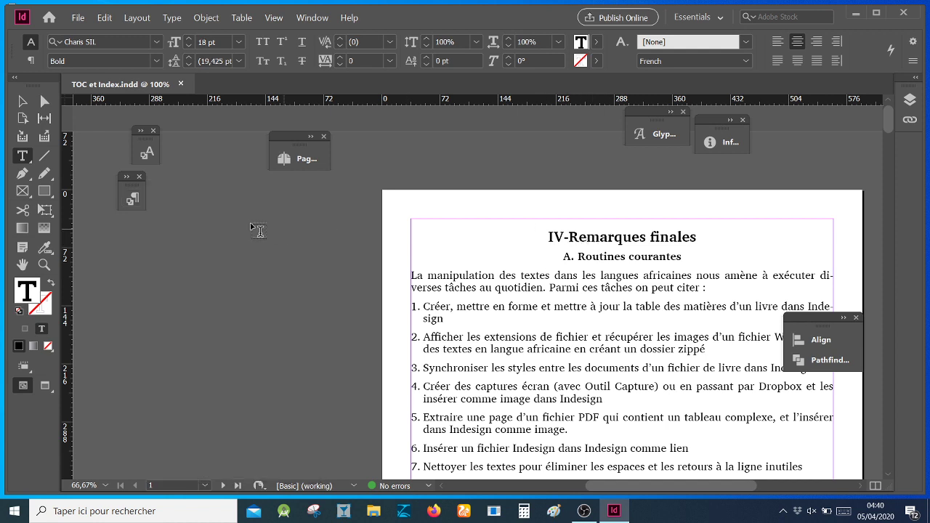
left_click(132, 198)
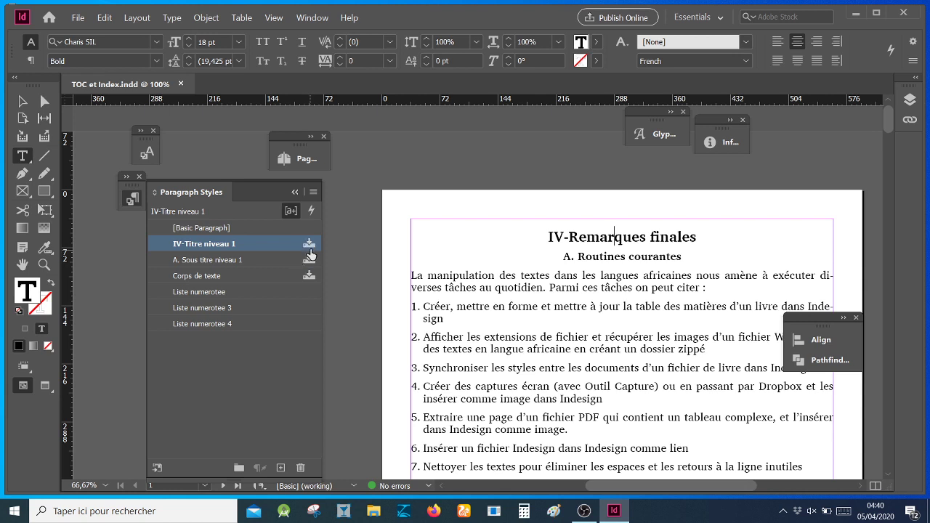
- Examine the general, basic and advanced character, indent and spacing, and tab settings of the IV-Titre niveau 1 style
right_click(255, 247)
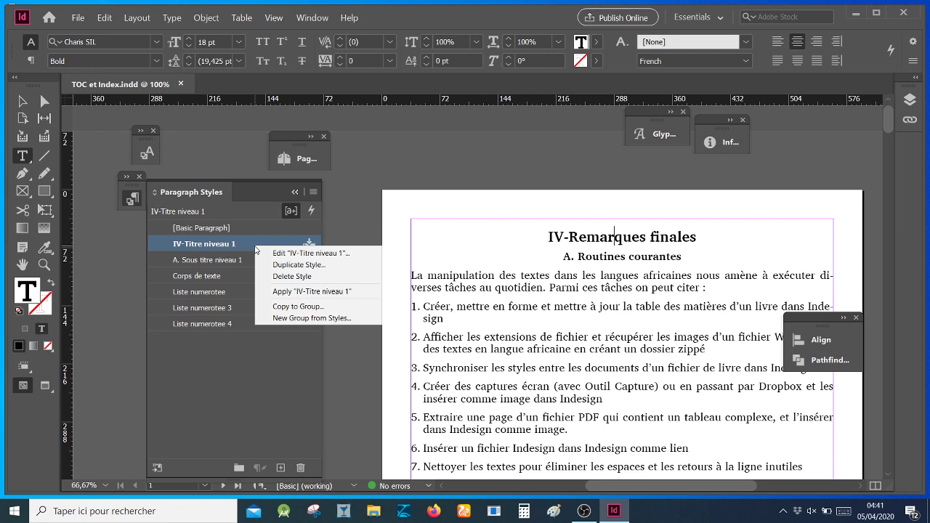
left_click(292, 253)
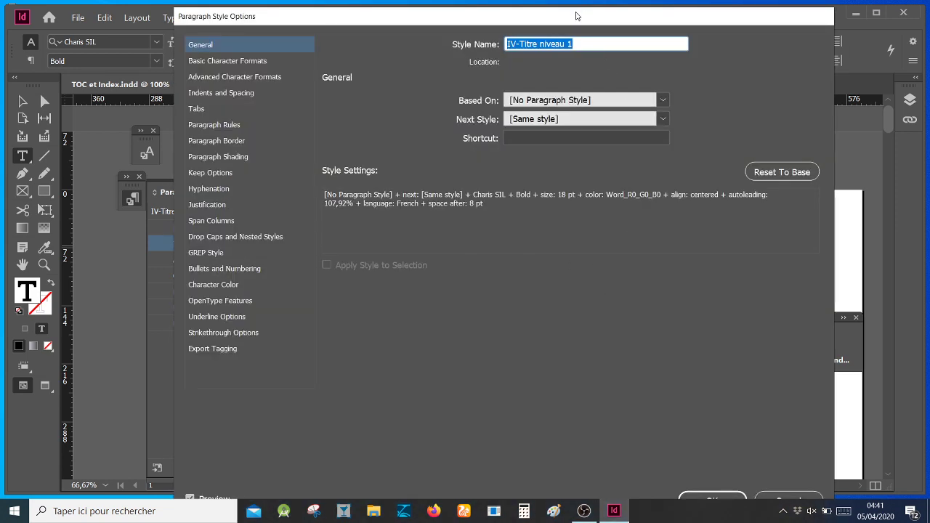
left_click_drag(381, 104, 336, 114)
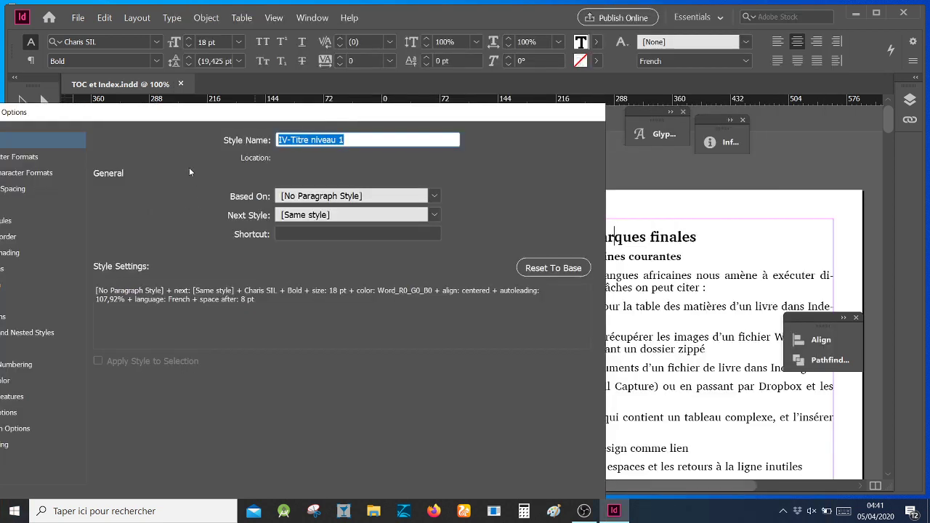
left_click_drag(222, 119, 340, 116)
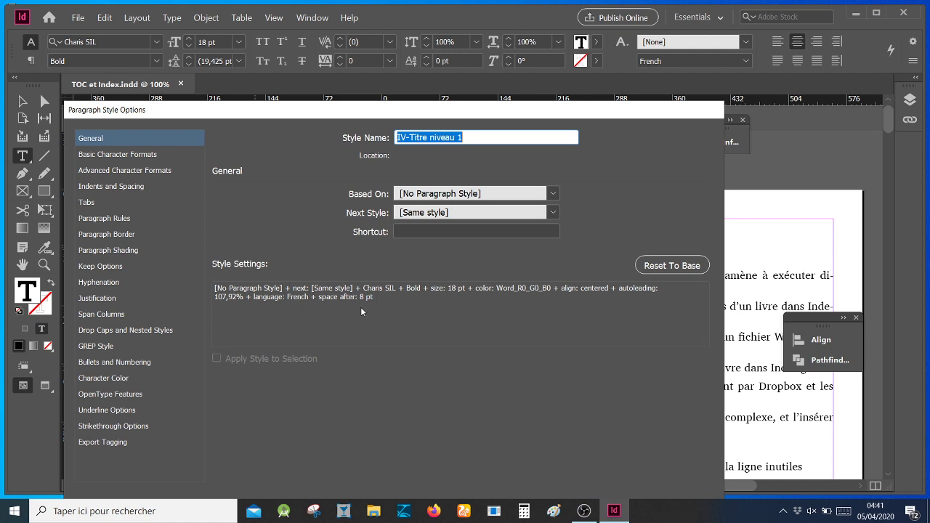
left_click(131, 155)
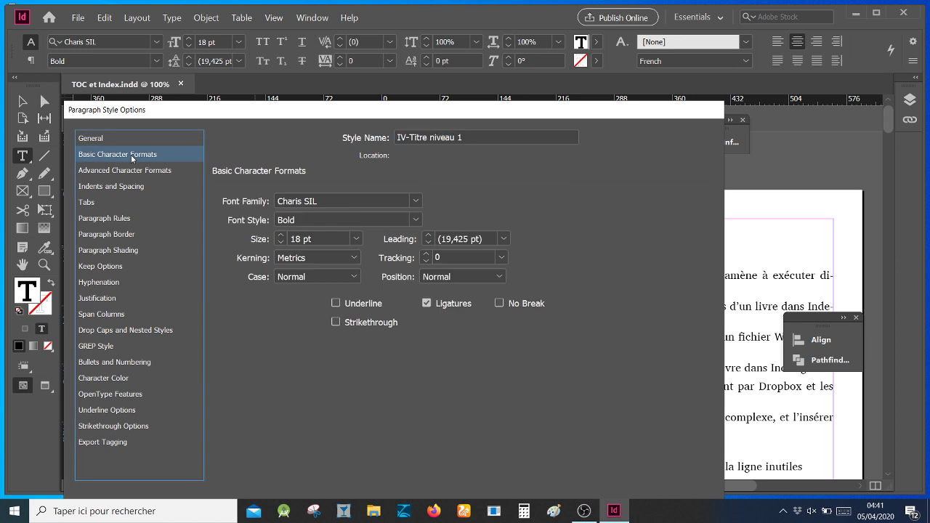
left_click(124, 172)
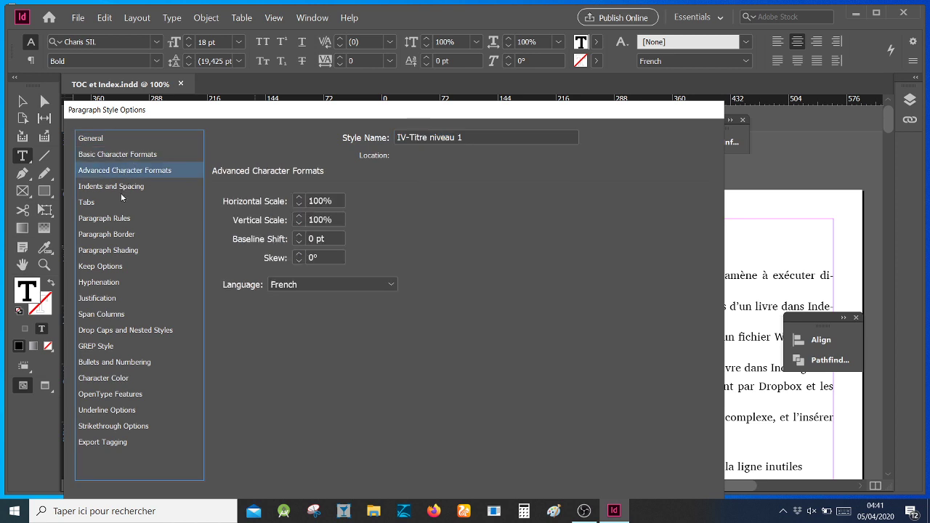
left_click(123, 188)
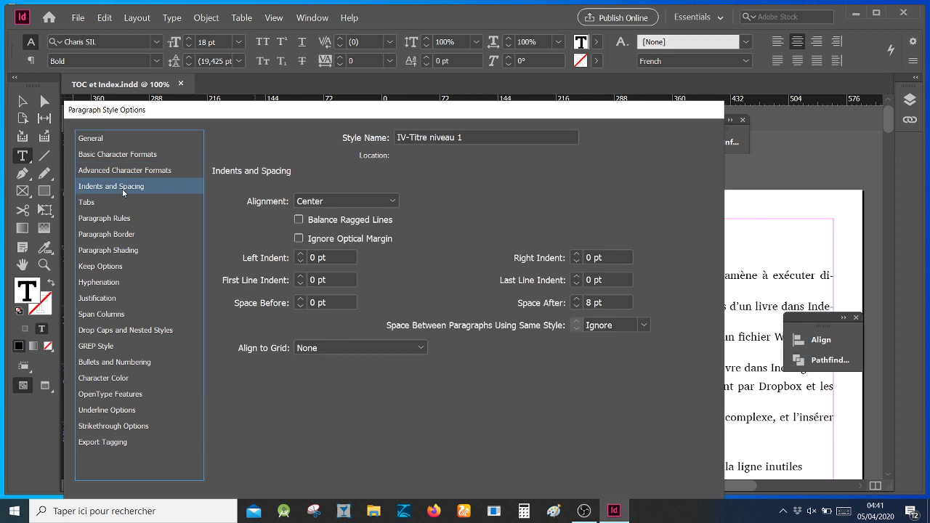
left_click(100, 206)
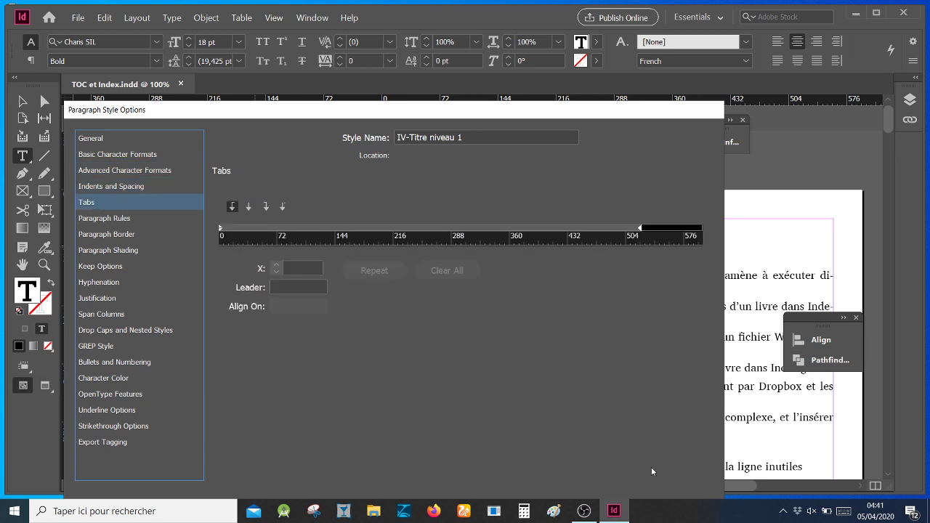
left_click_drag(540, 113, 536, 11)
left_click(592, 490)
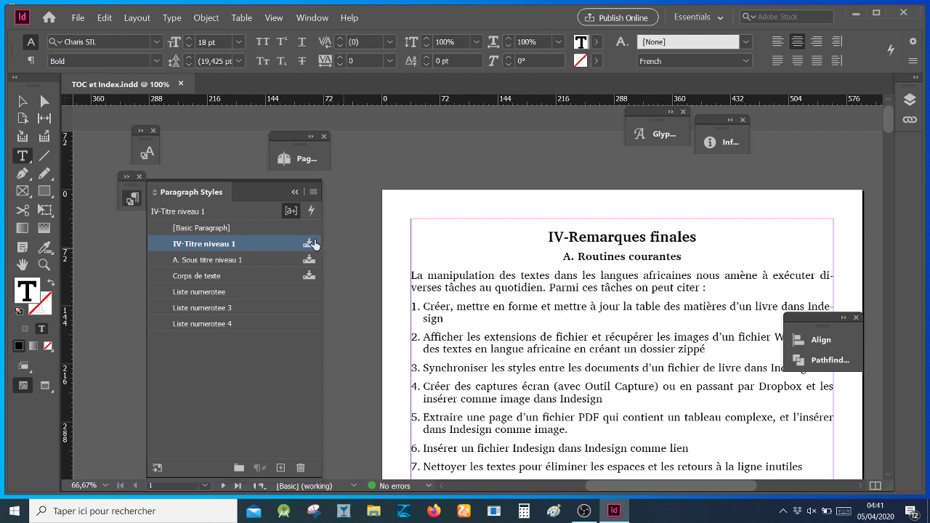
right_click(285, 244)
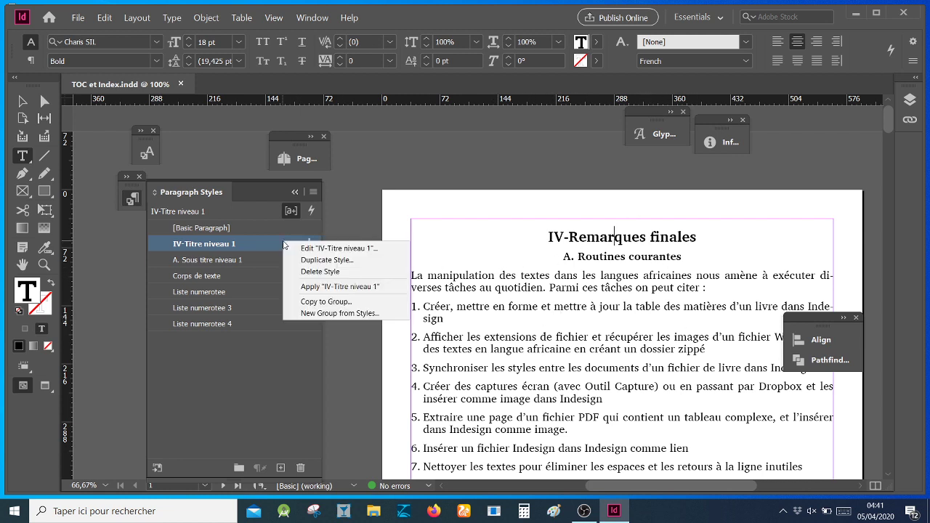
left_click(314, 192)
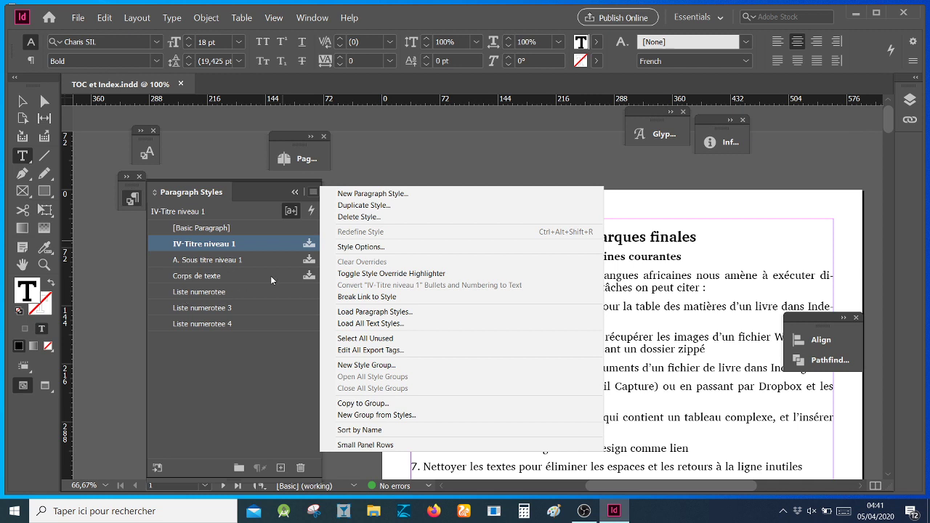
left_click(658, 289)
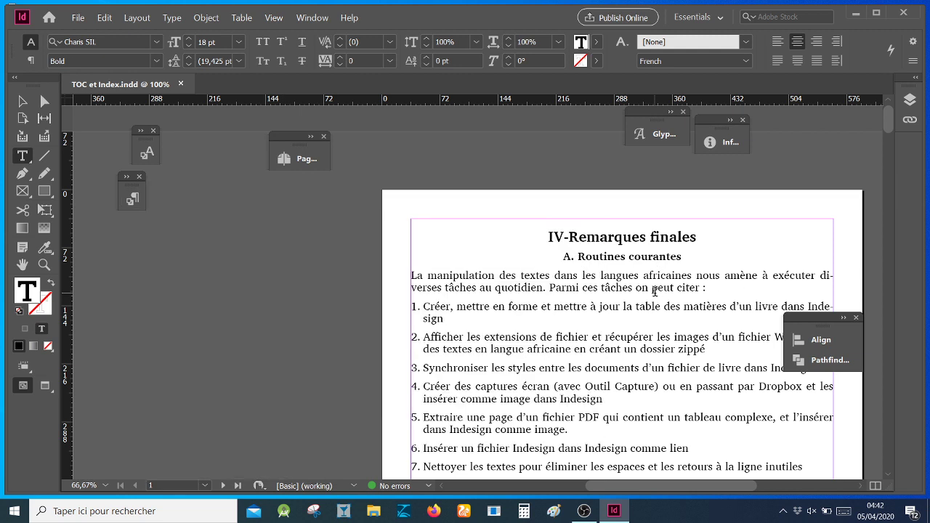
- Check the paragraph style of the A. Routines courantes subheading and select all unused paragraph styles
left_click(620, 256)
left_click(131, 198)
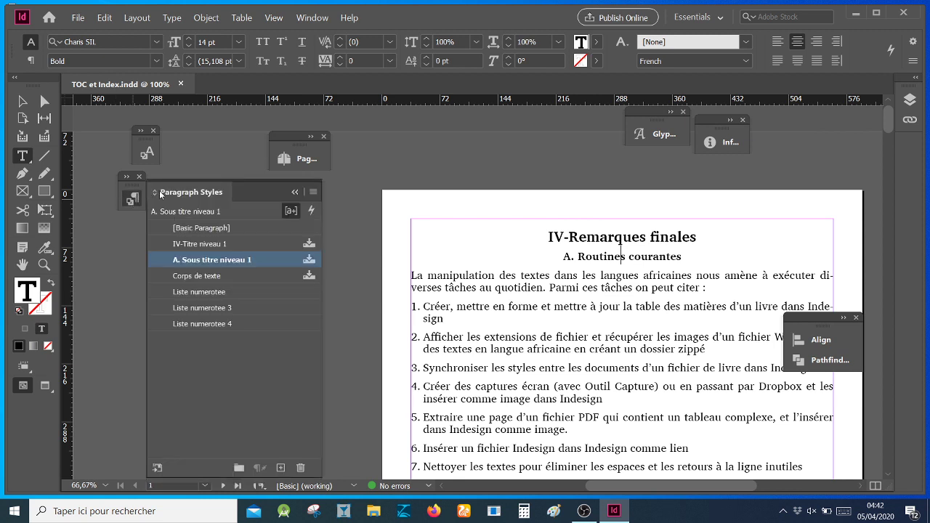
left_click(314, 193)
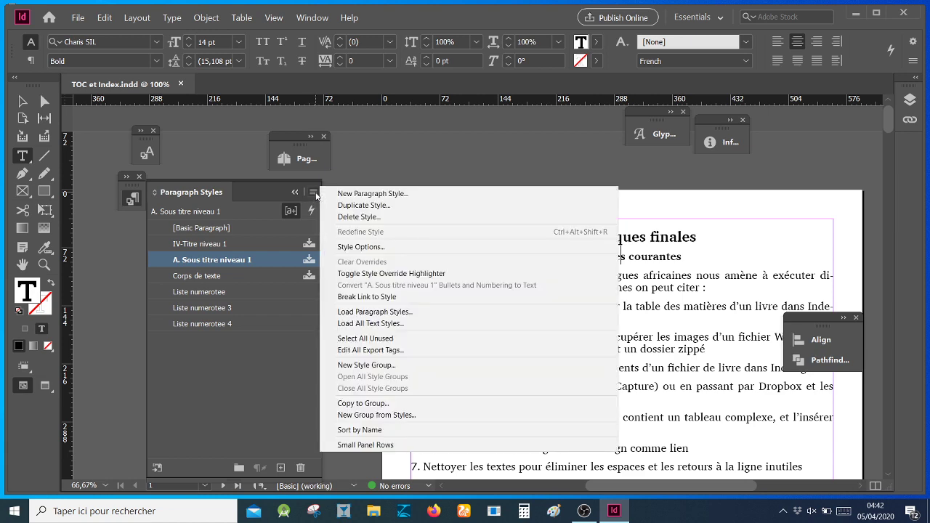
left_click(392, 338)
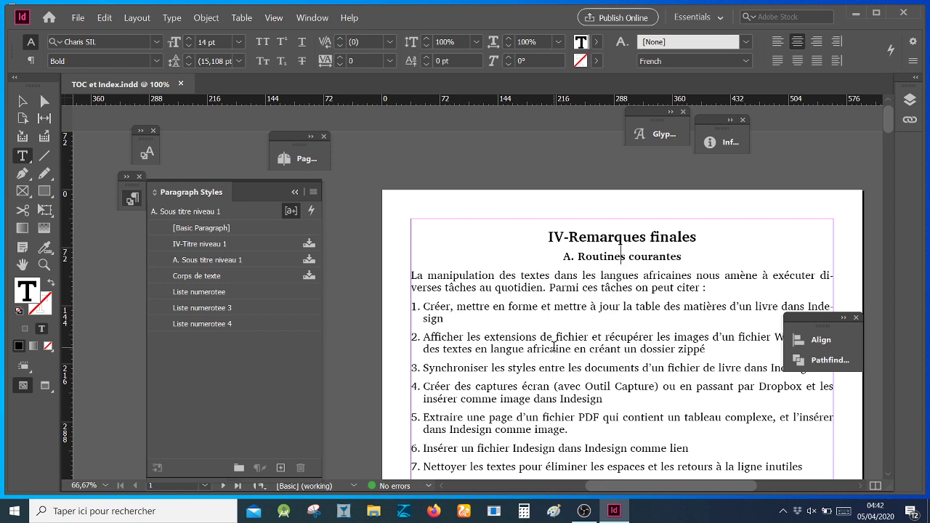
- Check which paragraph style is applied to the subheading D. Leçons tirées d'expériences de perte de données
scroll(553, 346, "down", 3)
scroll(553, 347, "down", 4)
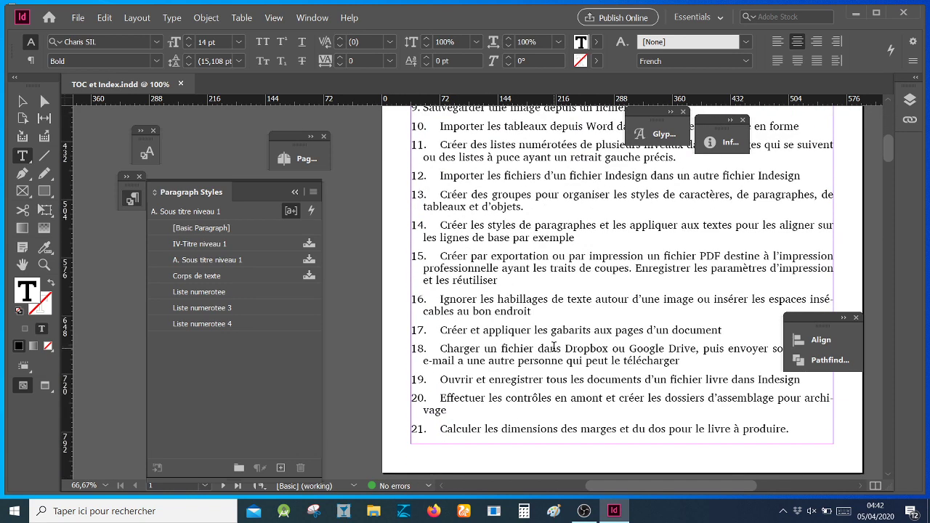
scroll(553, 346, "down", 8)
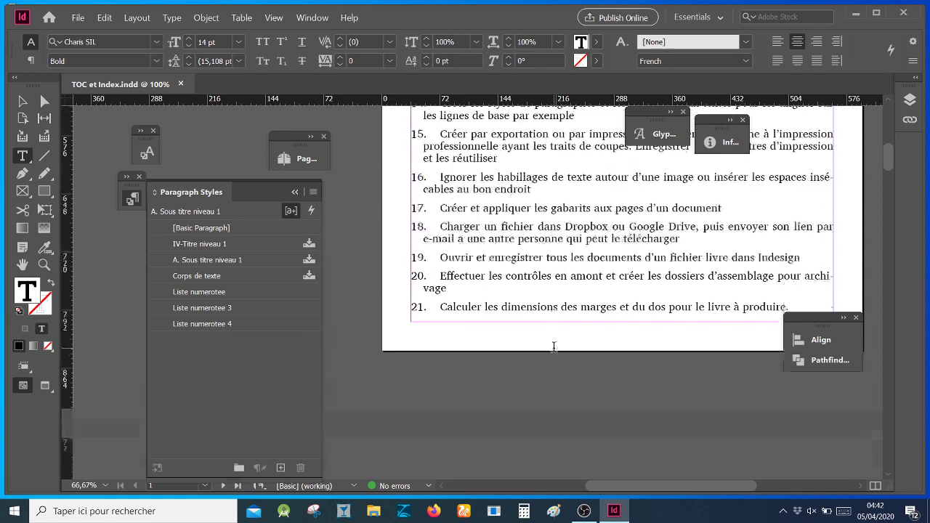
scroll(554, 346, "down", 2)
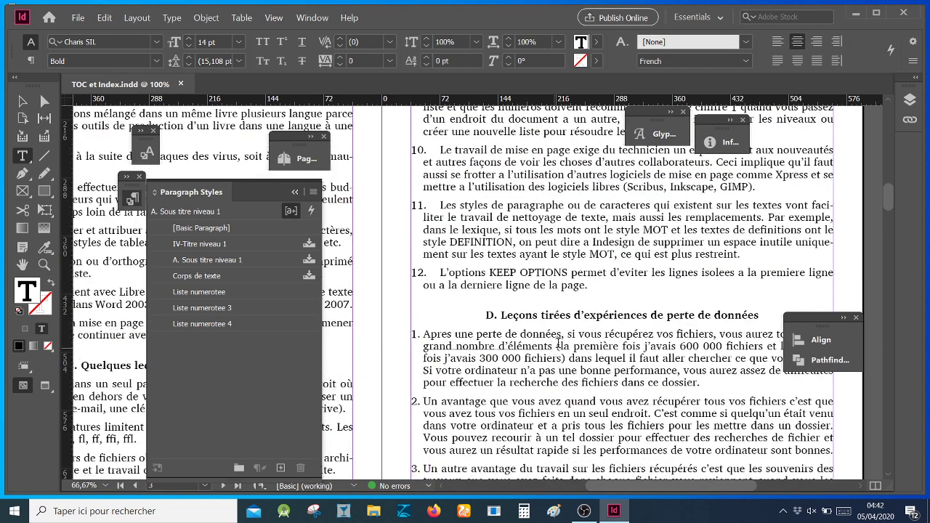
left_click(574, 315)
left_click(135, 200)
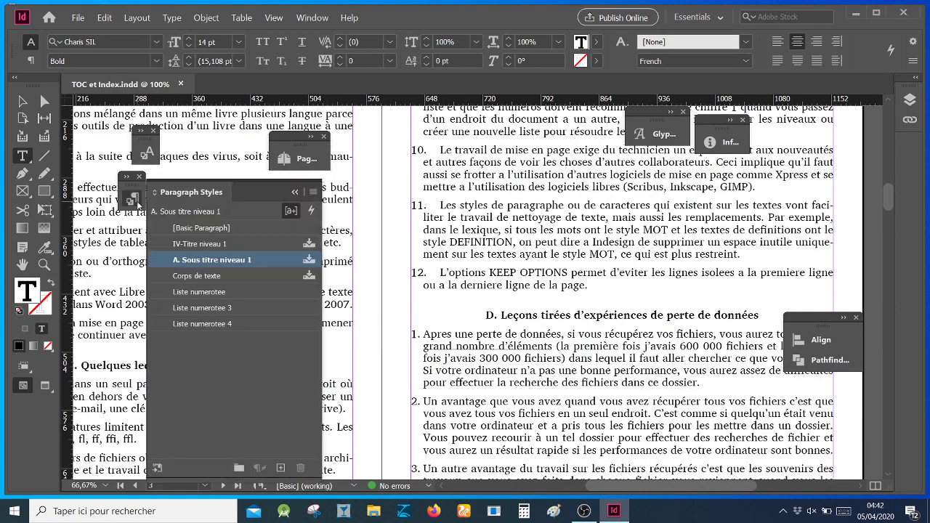
- Check which paragraph style is applied to the "V-Conclusion" heading on page 5
scroll(544, 398, "down", 4)
scroll(549, 405, "down", 10)
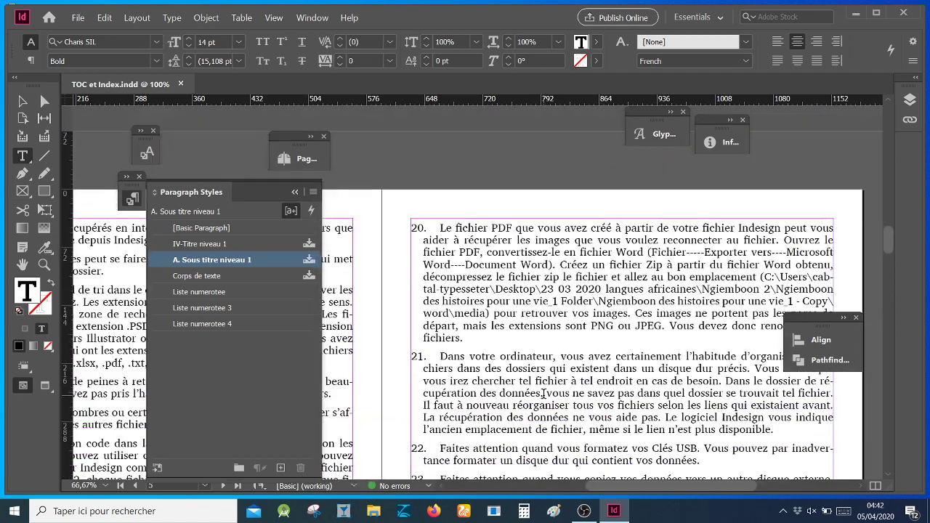
left_click(633, 271)
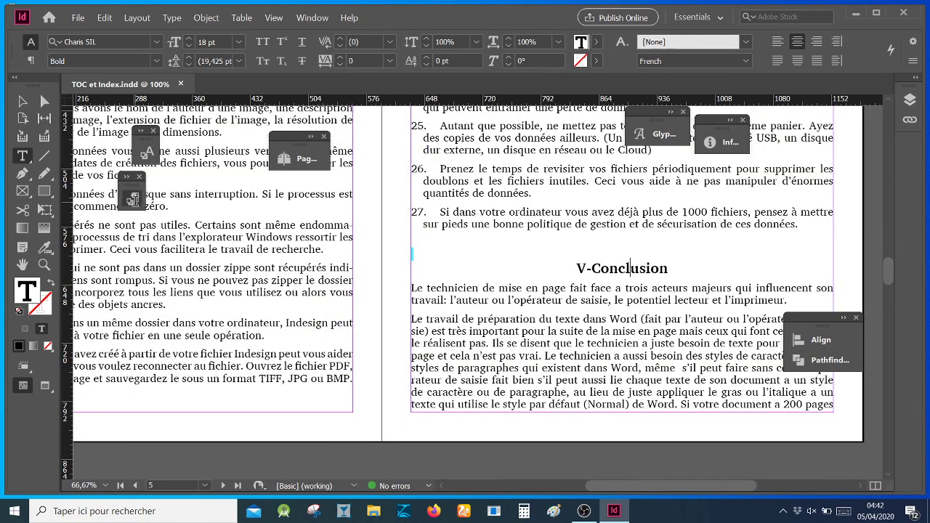
left_click(134, 202)
- Draw a text frame about 317 by 108 pt on the pasteboard to the right of page 7
scroll(691, 328, "down", 8)
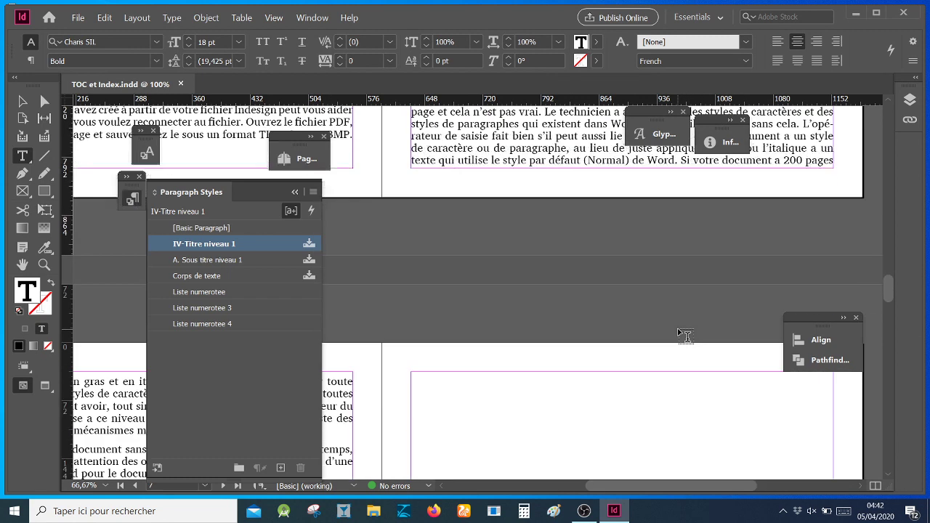
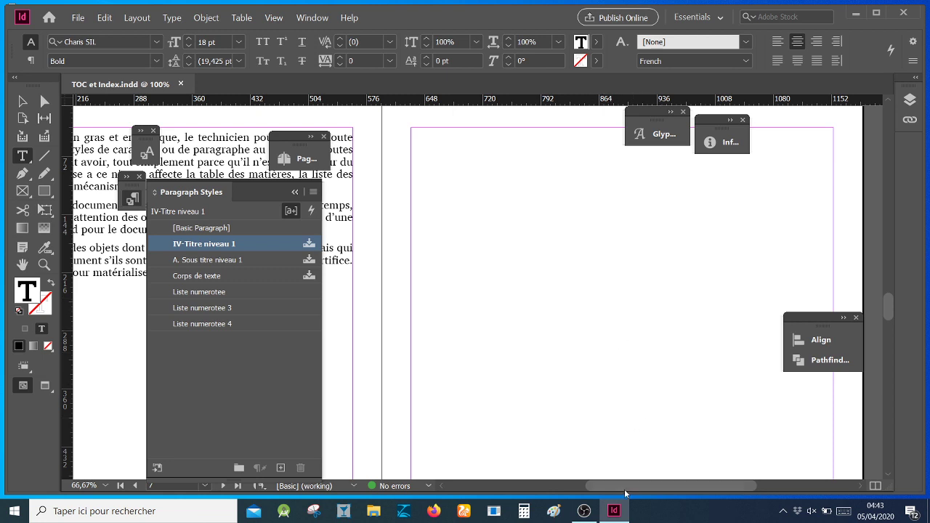
left_click_drag(628, 487, 696, 485)
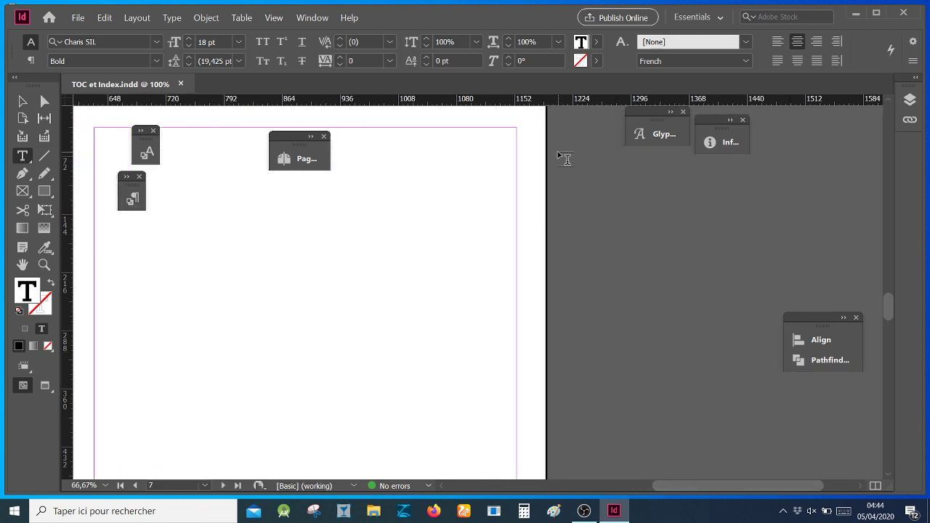
left_click_drag(563, 162, 818, 248)
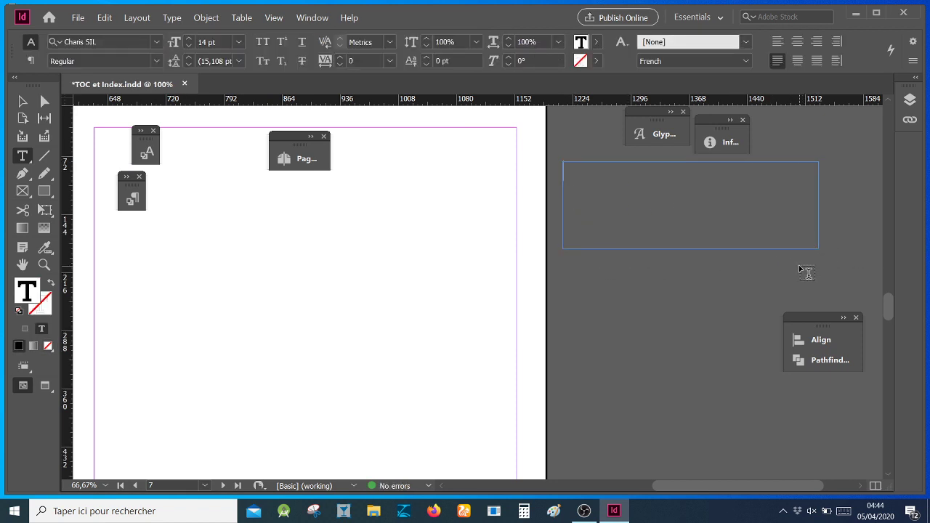
type("Tqbledes ,qtieres")
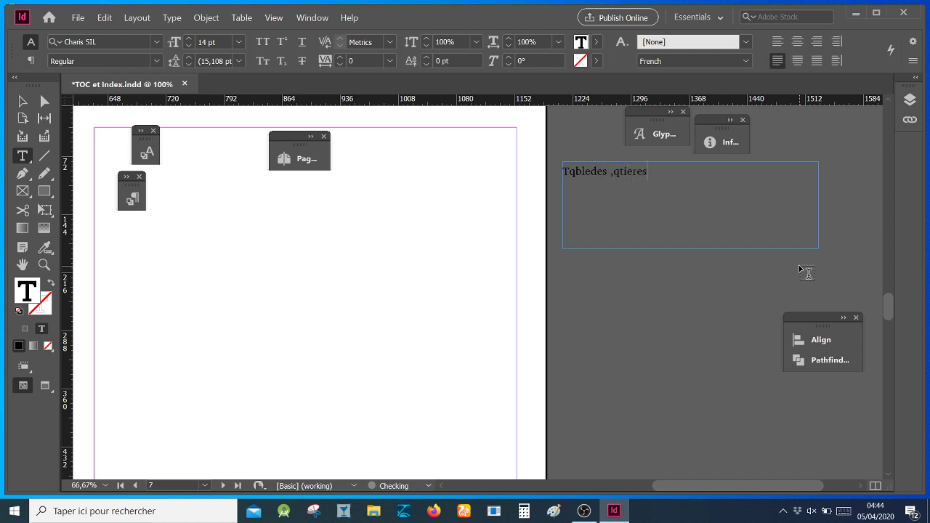
key("BackSpace")
key("BackSpace")
key("BackSpace")
key("BackSpace")
key("BackSpace")
key("BackSpace")
key("BackSpace")
key("BackSpace")
key("BackSpace")
key("BackSpace")
key("BackSpace")
key("BackSpace")
key("BackSpace")
key("BackSpace")
key("BackSpace")
key("BackSpace")
key("BackSpace")
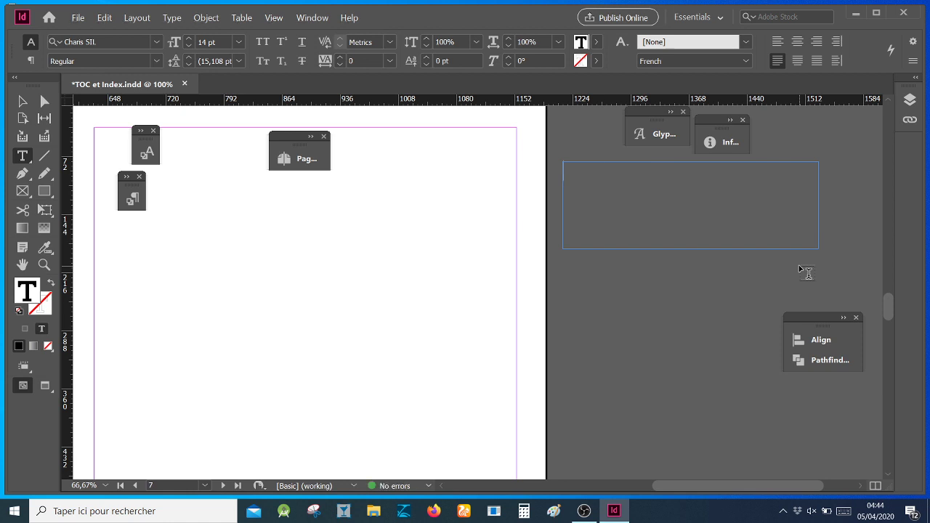
- Enter "Table des matieres" in the pasteboard text frame and apply the Corps de texte paragraph style to it
type("Table des matieres")
key("ctrl+a")
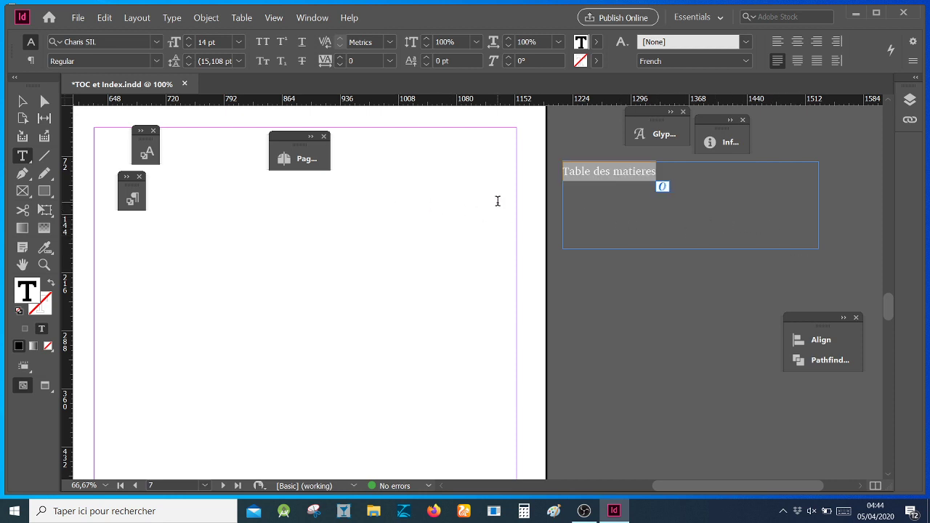
left_click(133, 198)
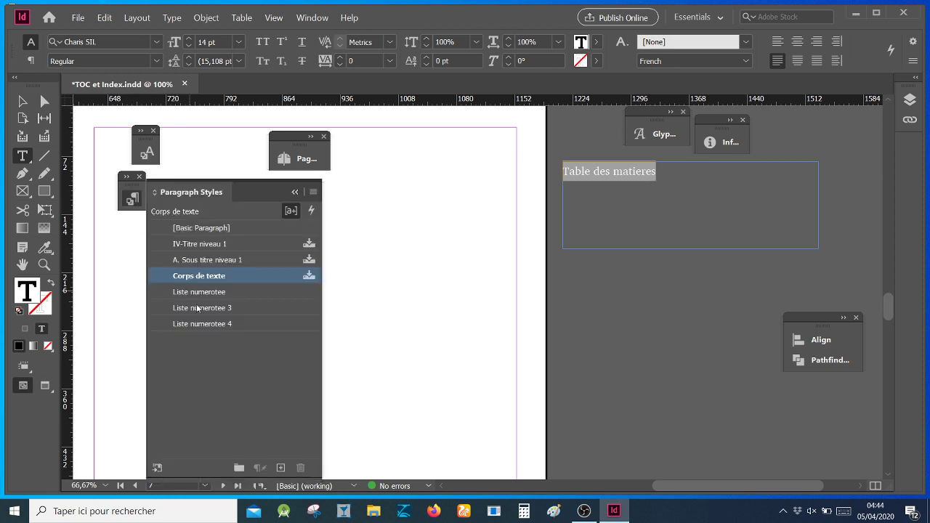
right_click(264, 279)
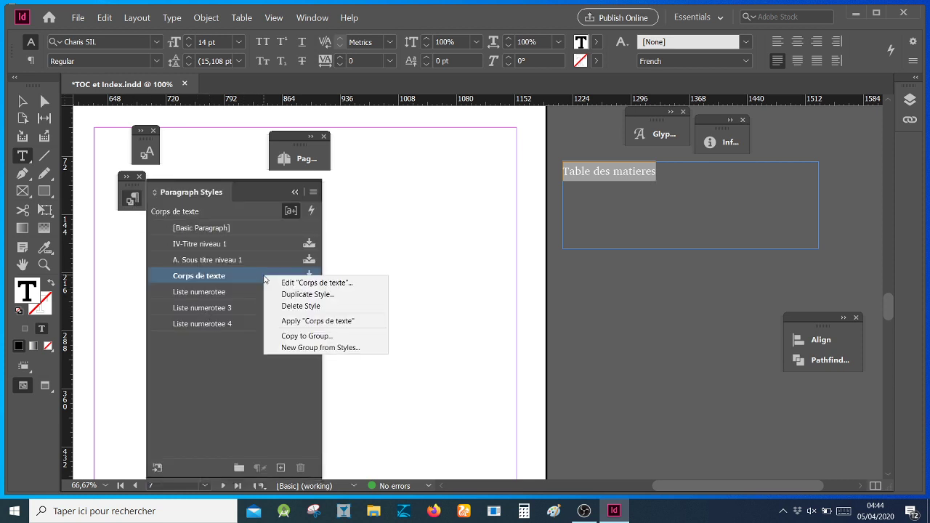
left_click(321, 321)
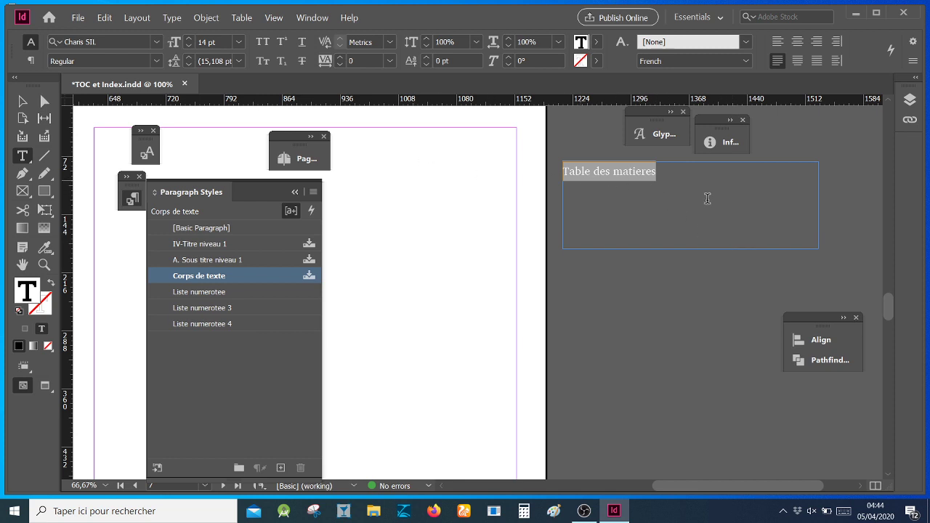
- Replace the first "e" in "matieres" with the Charis SIL Regular glyph "è"
left_click(647, 174)
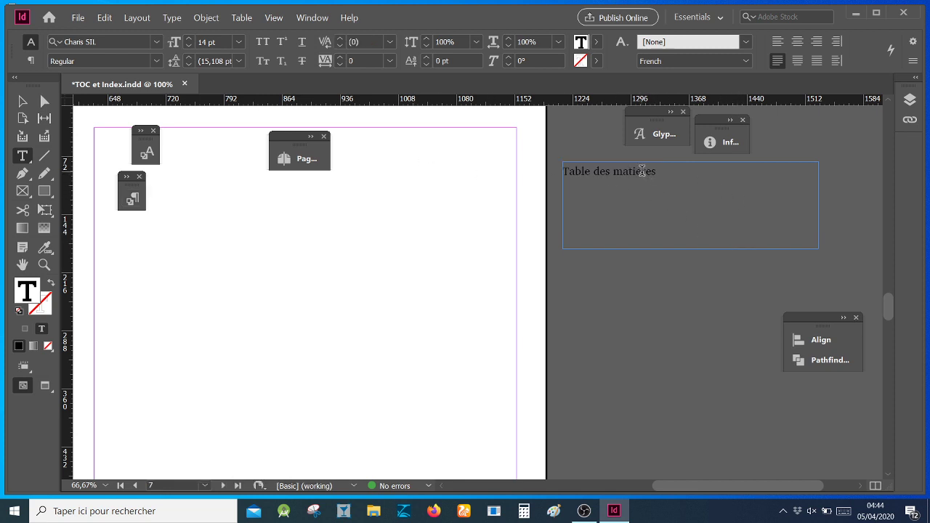
left_click_drag(642, 172, 636, 172)
left_click(171, 17)
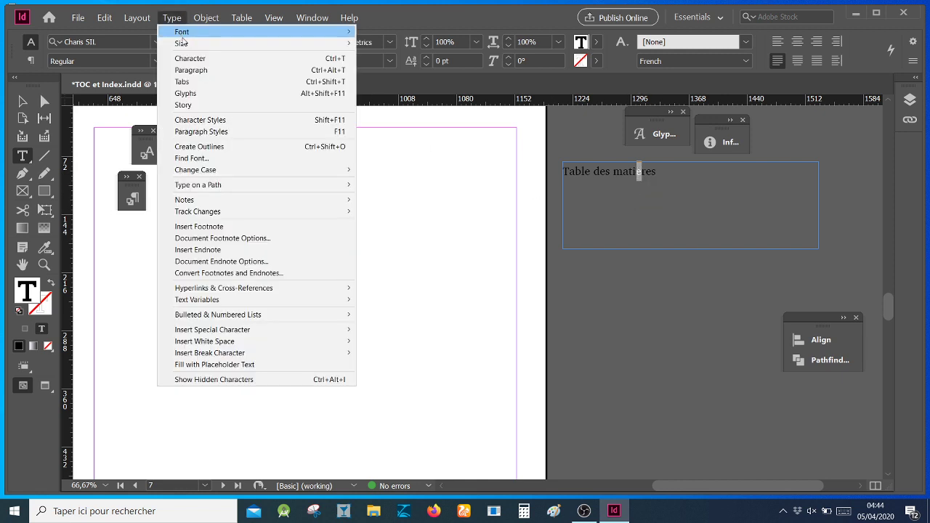
left_click(185, 93)
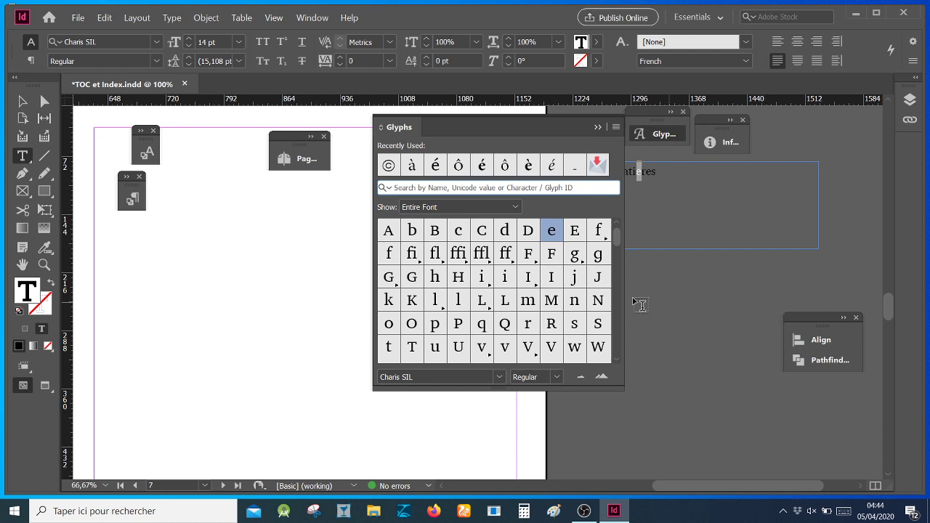
scroll(618, 249, "down", 2)
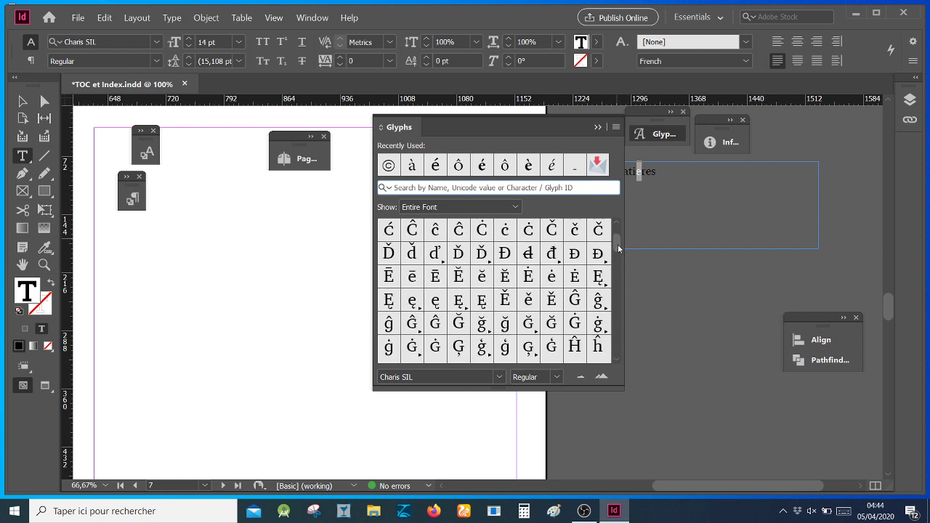
left_click_drag(619, 244, 623, 231)
left_click(615, 358)
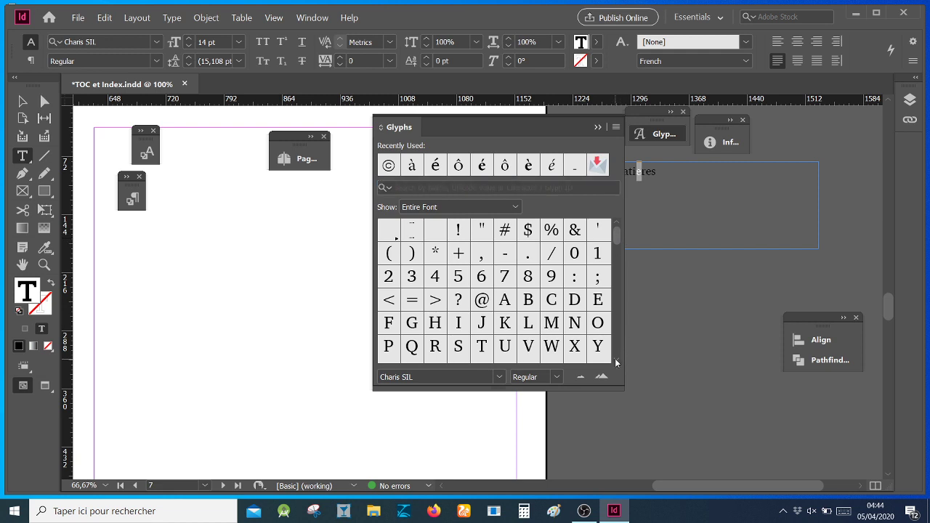
left_click(616, 358)
left_click(615, 358)
left_click(615, 358)
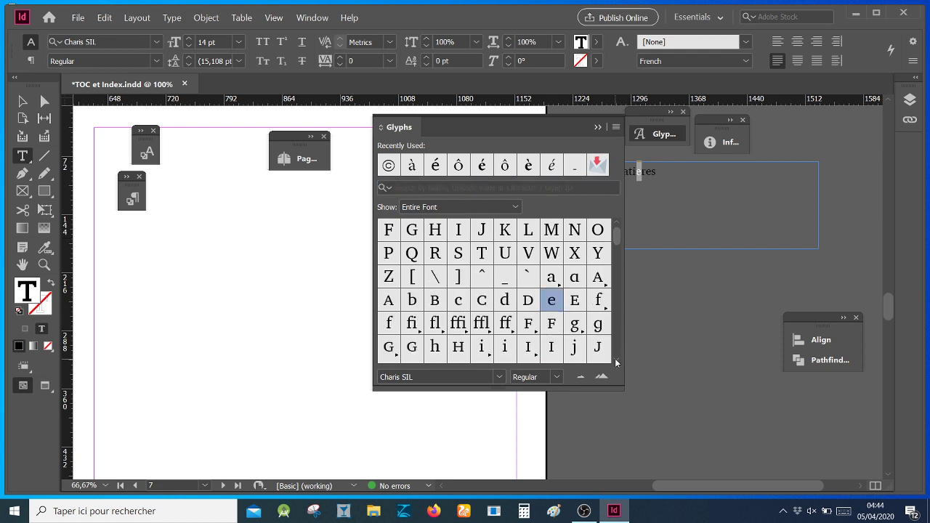
left_click(615, 358)
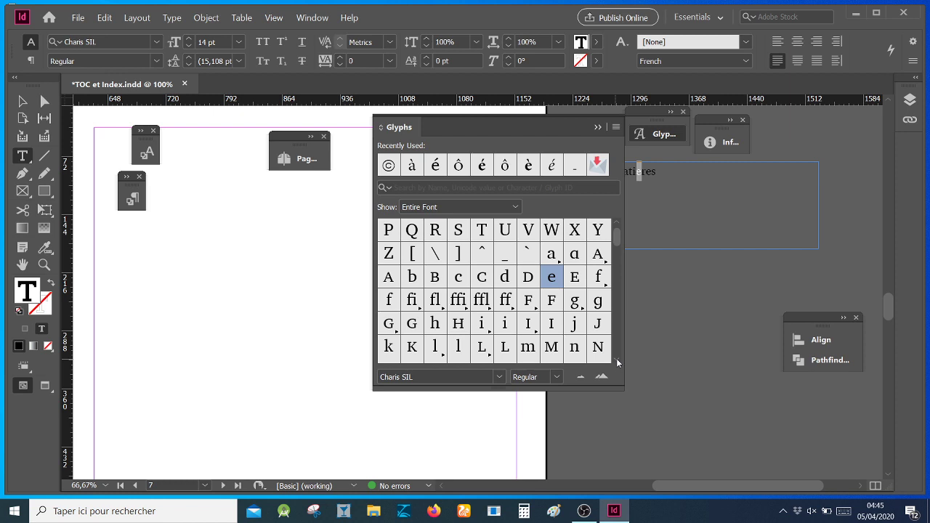
left_click(616, 359)
left_click(617, 358)
left_click(616, 360)
left_click(616, 360)
left_click(616, 359)
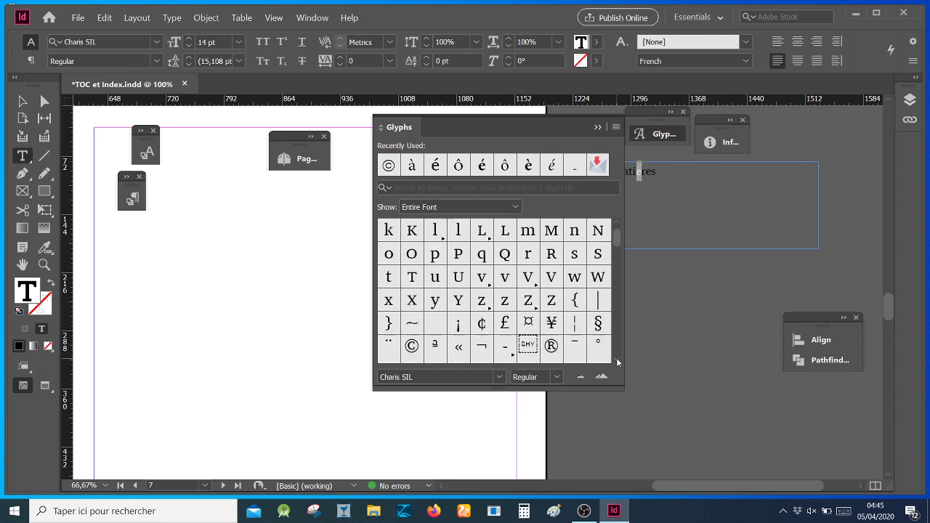
left_click(616, 359)
left_click(616, 360)
left_click(616, 360)
left_click(616, 359)
left_click(616, 359)
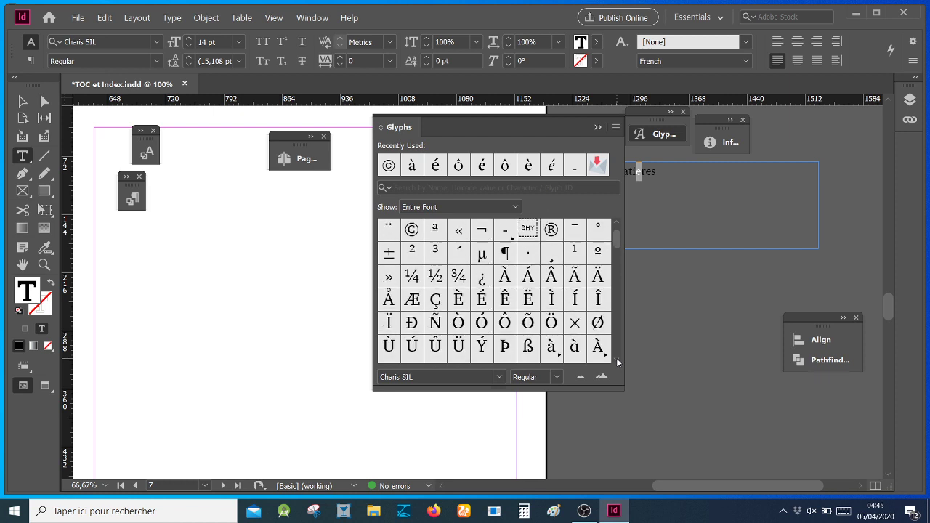
left_click(616, 360)
left_click(616, 359)
left_click(616, 359)
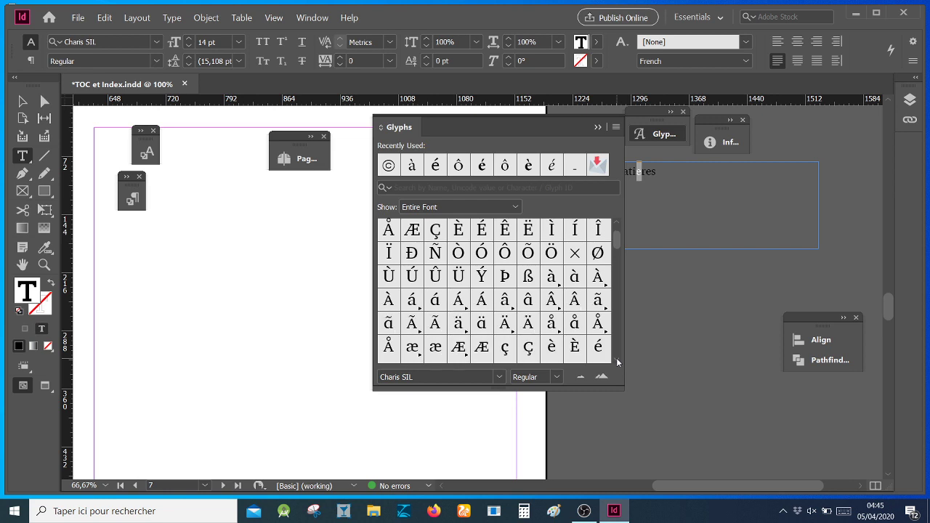
double_click(551, 347)
left_click(597, 127)
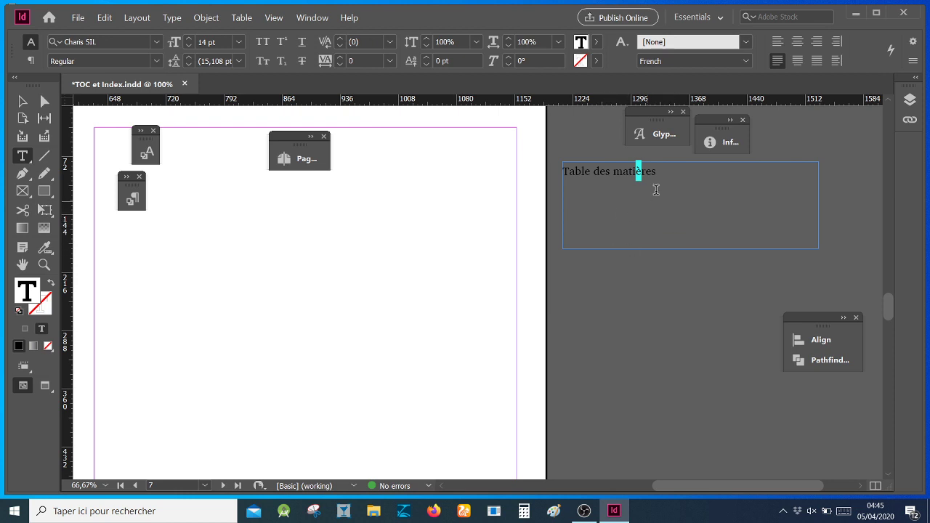
- Copy the whole "Table des matières" text from the pasteboard frame
left_click_drag(665, 173, 510, 172)
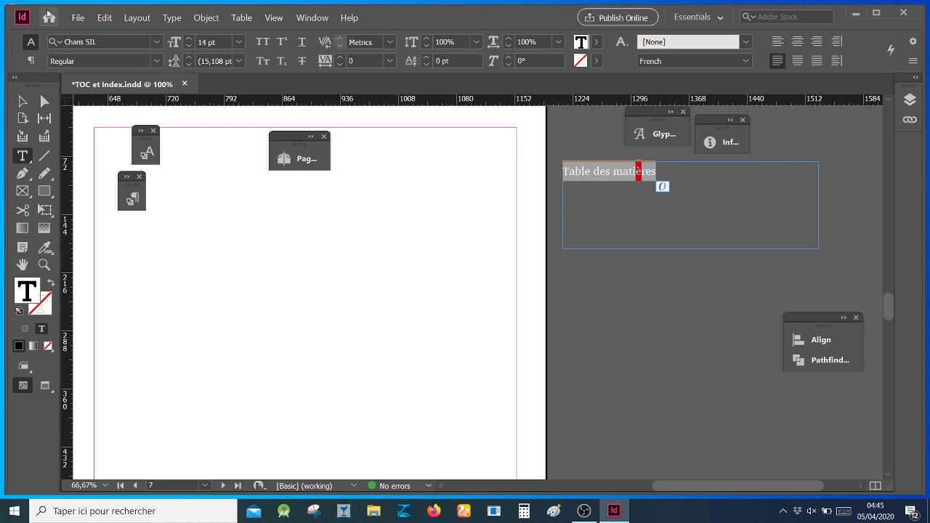
left_click(104, 17)
left_click(120, 70)
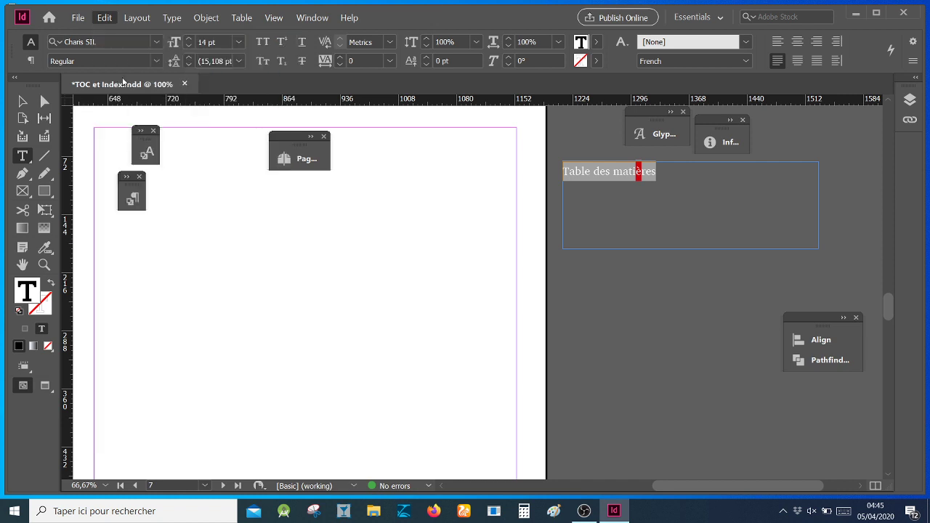
- Move the text frame farther from the page, to about X 1293 pt and Y 100 pt, and save the document
left_click(22, 101)
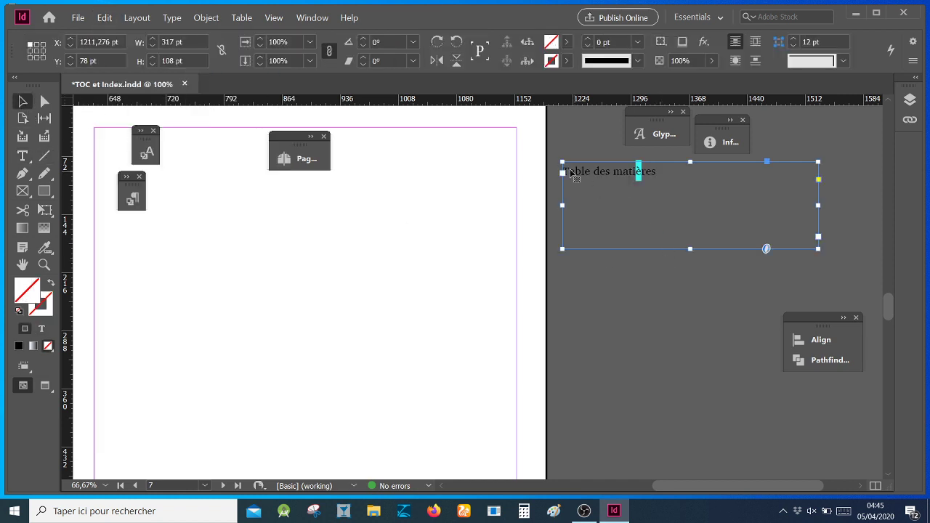
left_click_drag(652, 197, 719, 216)
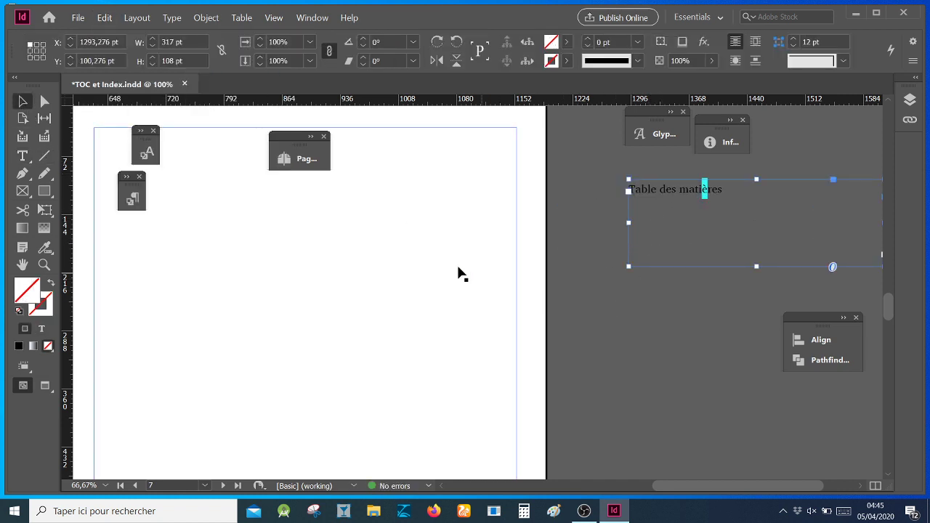
left_click(78, 18)
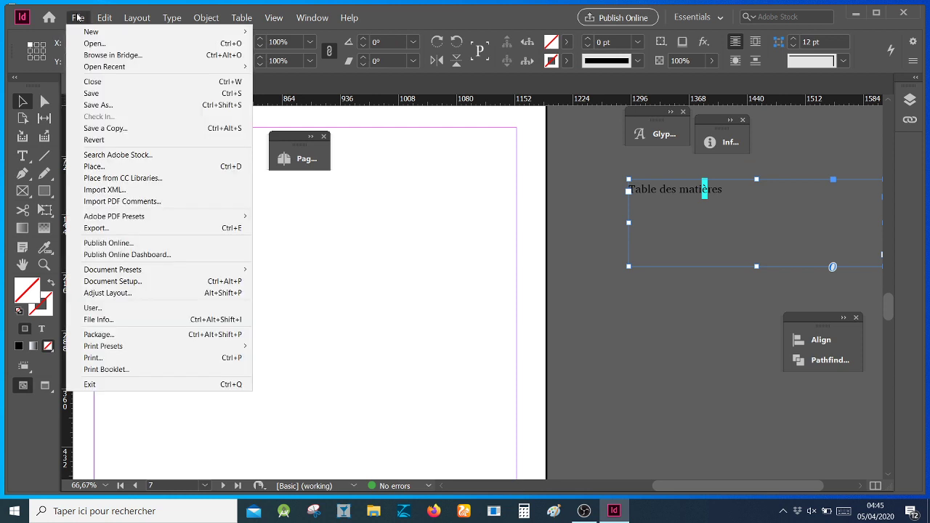
left_click(96, 99)
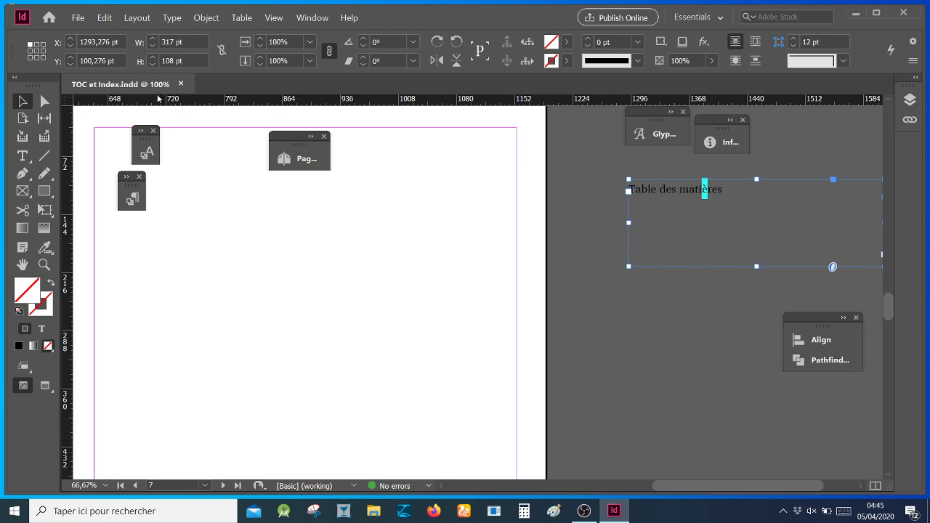
- Create a new table of contents style and name it TABLE DES MATIERES
left_click(137, 18)
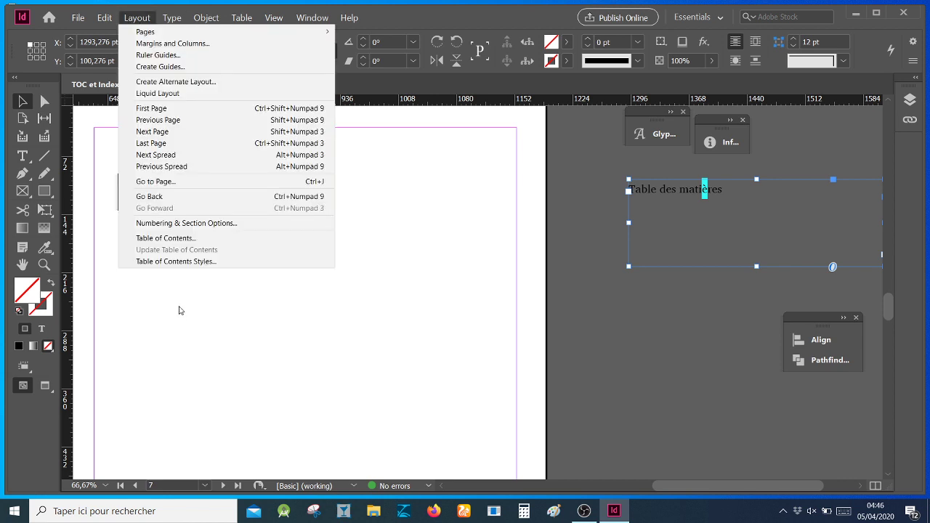
left_click(183, 263)
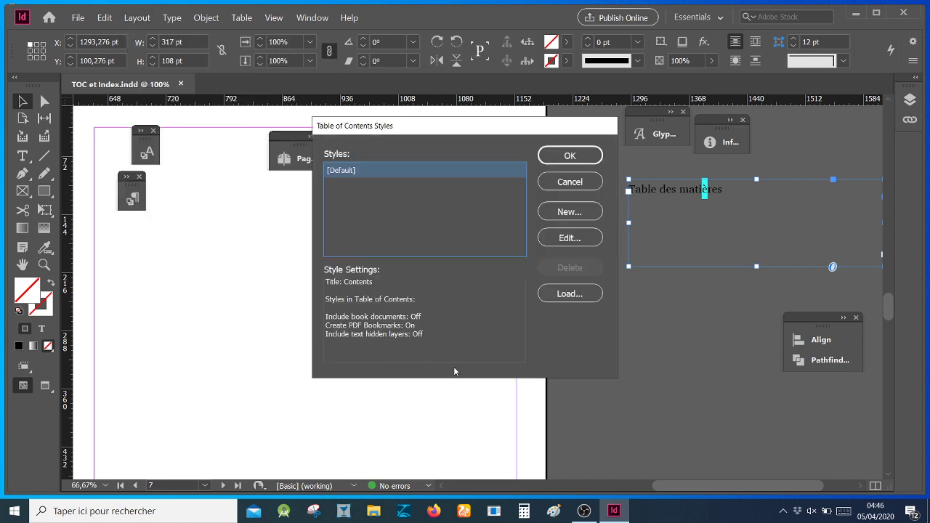
left_click_drag(467, 135, 381, 209)
left_click(496, 294)
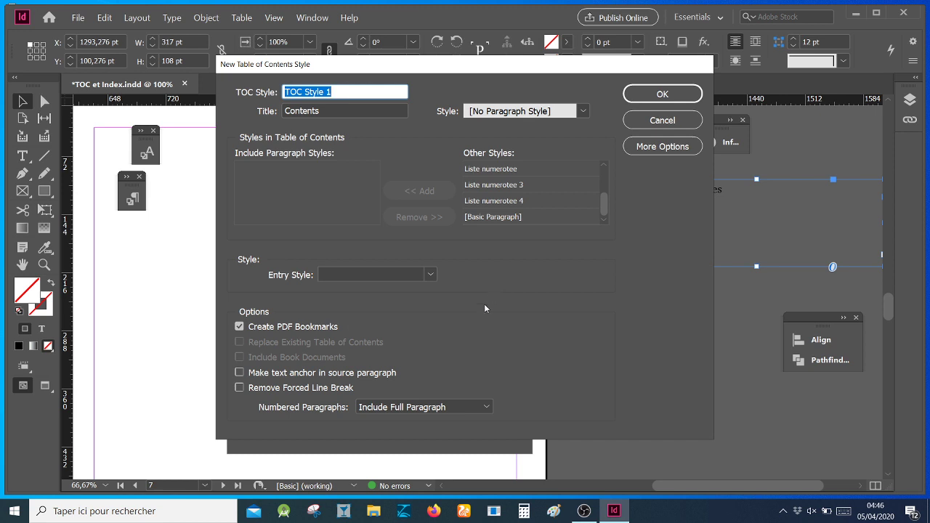
type("TA")
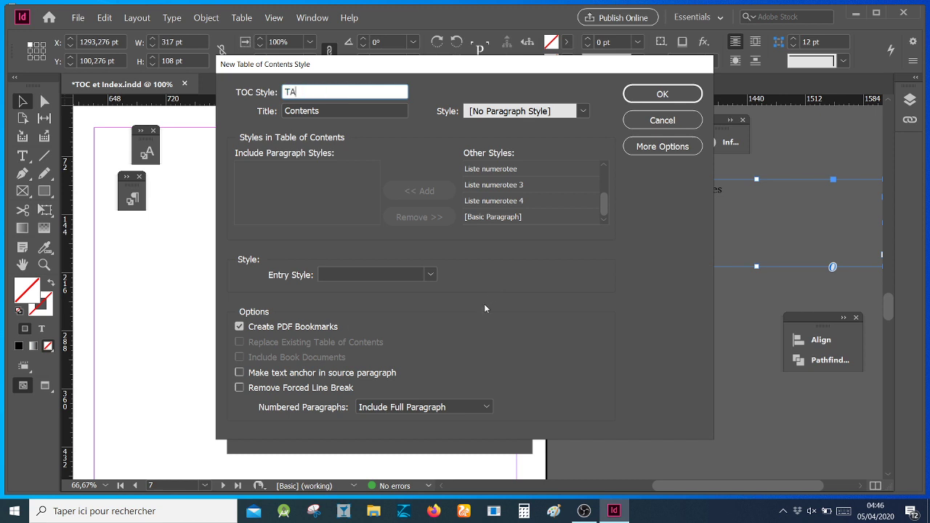
type("ble")
key("BackSpace")
key("BackSpace")
key("BackSpace")
key("BackSpace")
type("ABLE DES MATIERES")
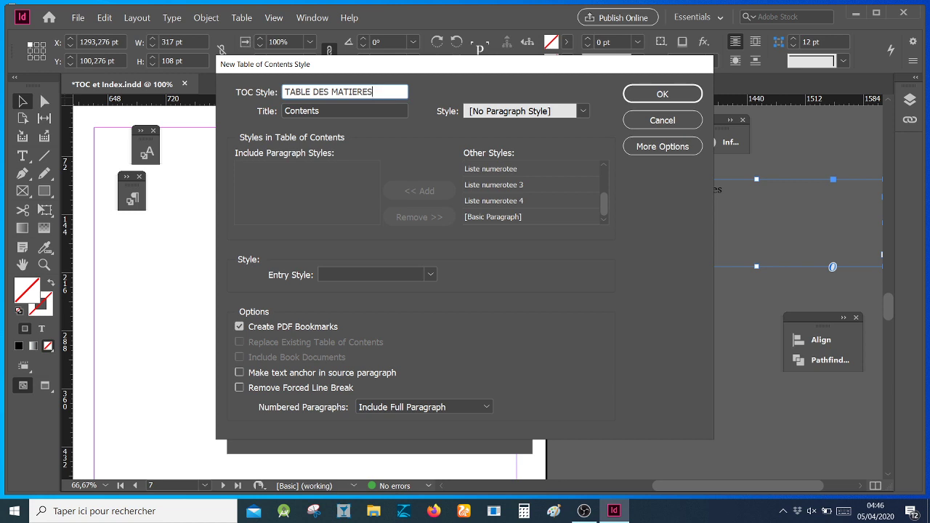
- Replace the table of contents title with the copied text "Table des matières"
left_click(348, 109)
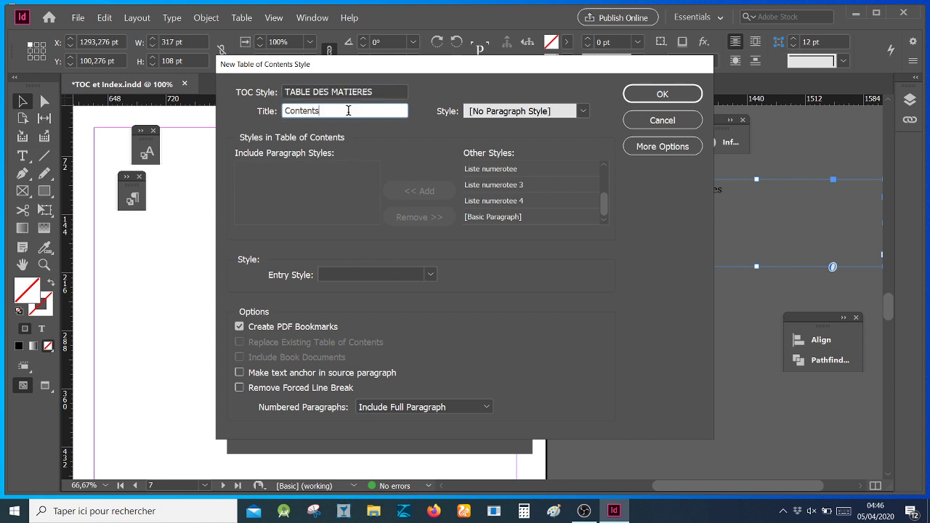
double_click(338, 111)
key("ctrl+v")
- Include the paragraph styles A. Sous titre niveau 1 and IV-Titre niveau 1 in the table of contents
left_click_drag(605, 203, 609, 175)
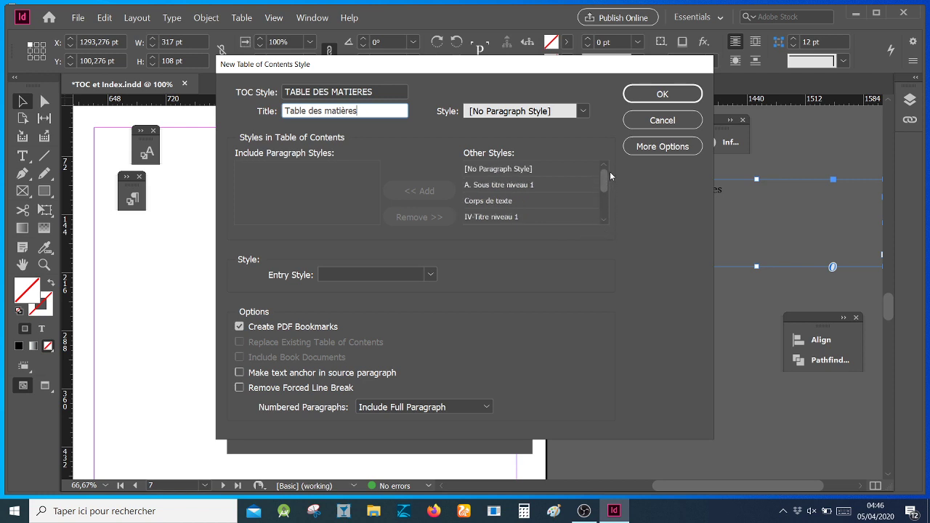
left_click(551, 185)
left_click(428, 193)
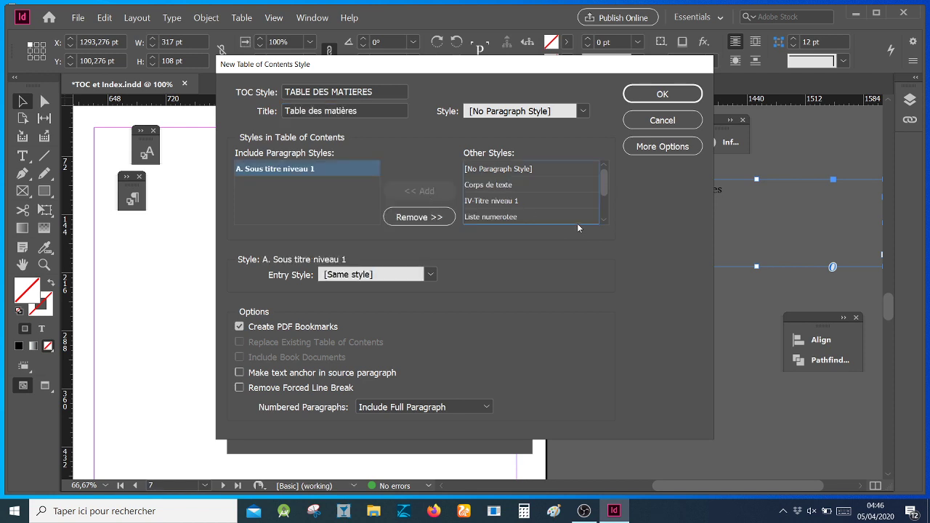
left_click(547, 200)
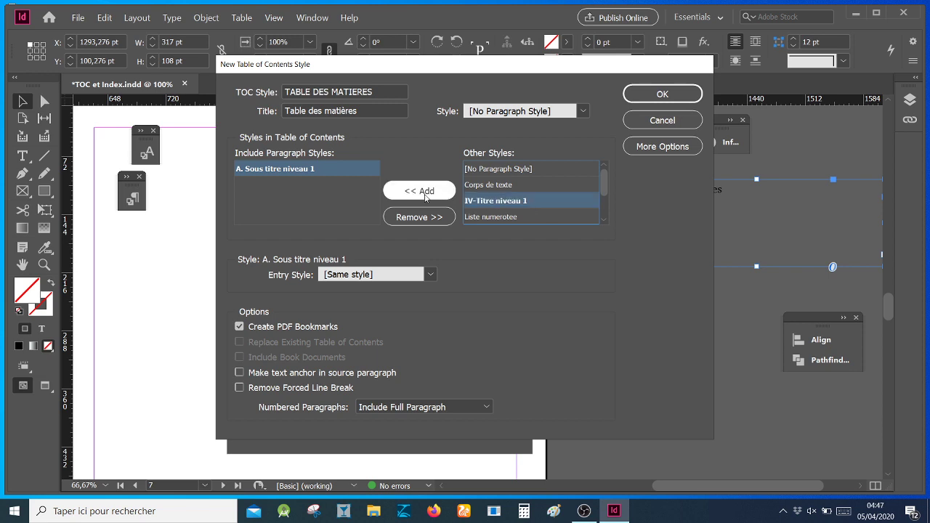
left_click(424, 190)
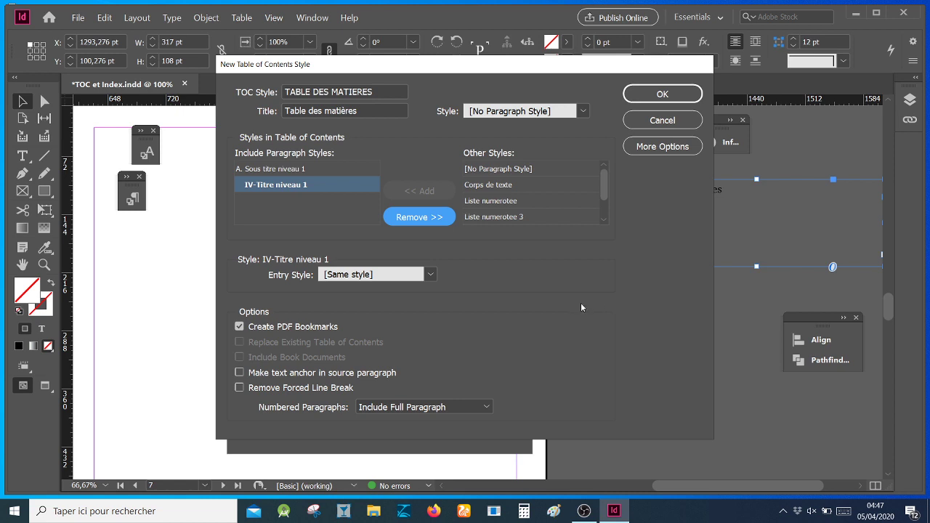
- Assign the TOC Title style to the title and TOC Body Text as the entry style for IV-Titre niveau 1
left_click(584, 114)
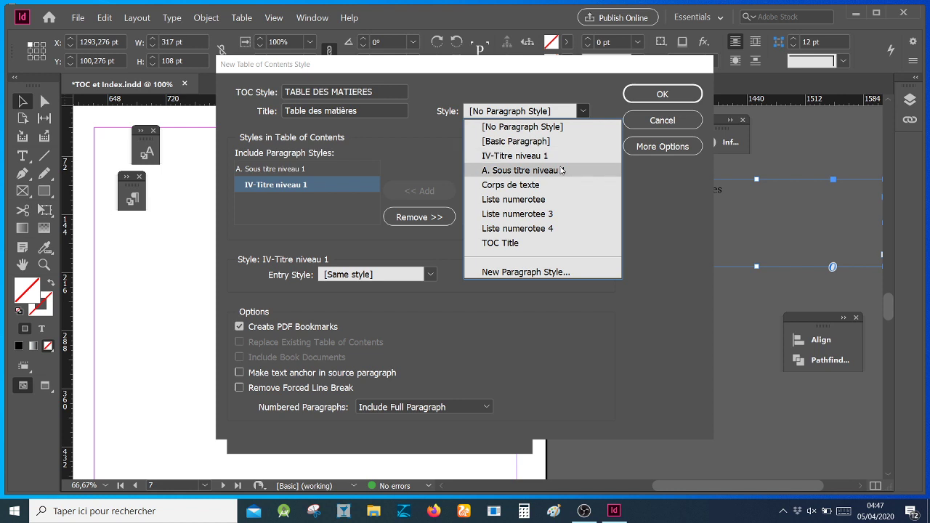
left_click(538, 244)
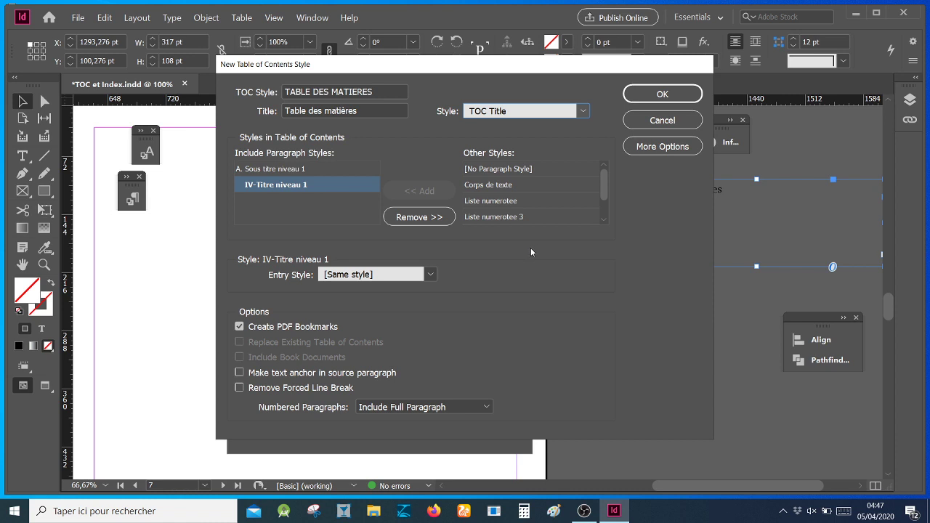
left_click(431, 275)
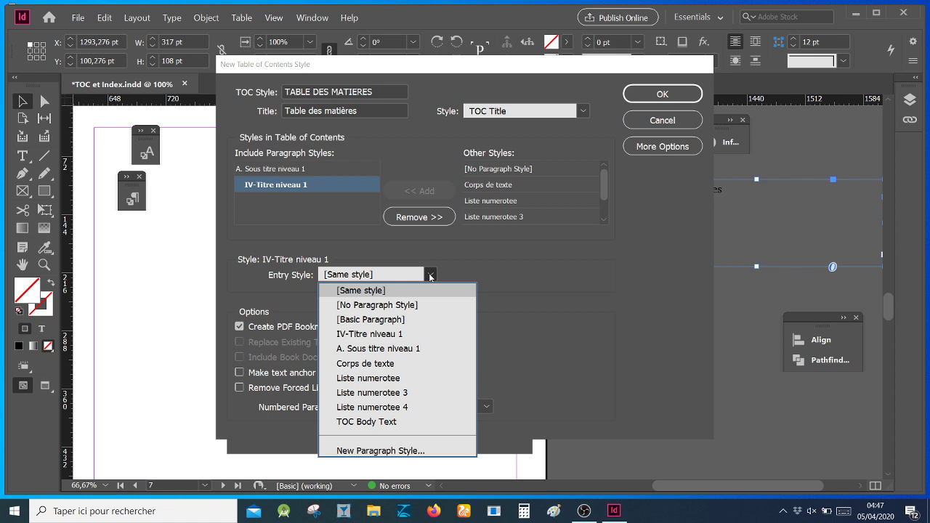
left_click(397, 421)
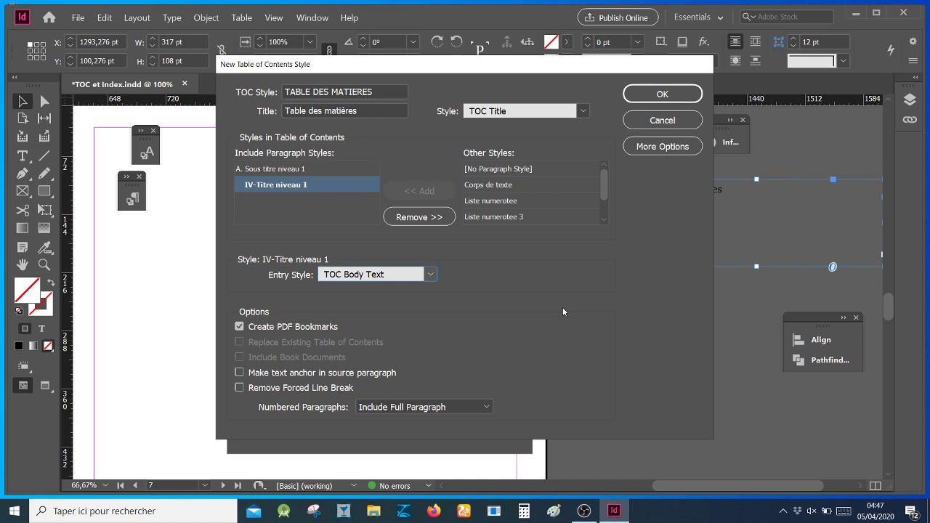
- Turn on text anchors in source paragraphs, show the additional options, and save the TABLE DES MATIERES style
left_click(240, 372)
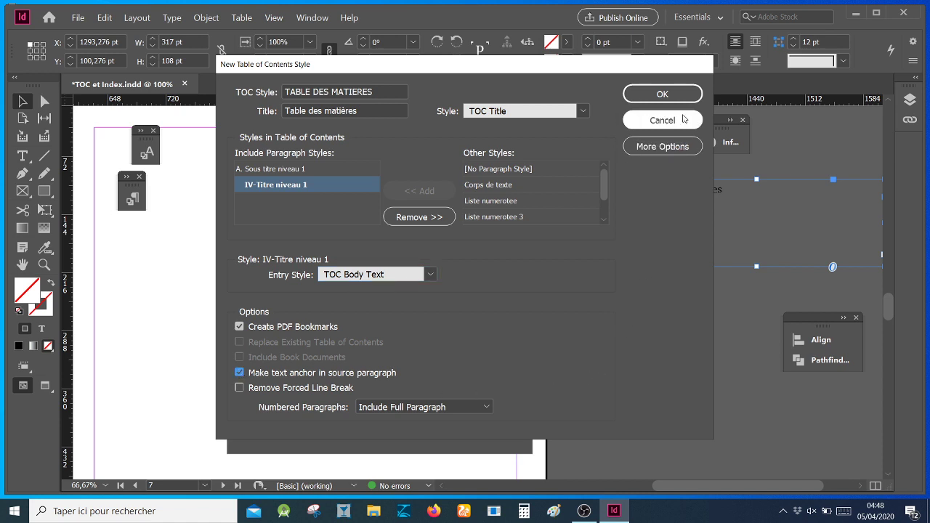
left_click(670, 146)
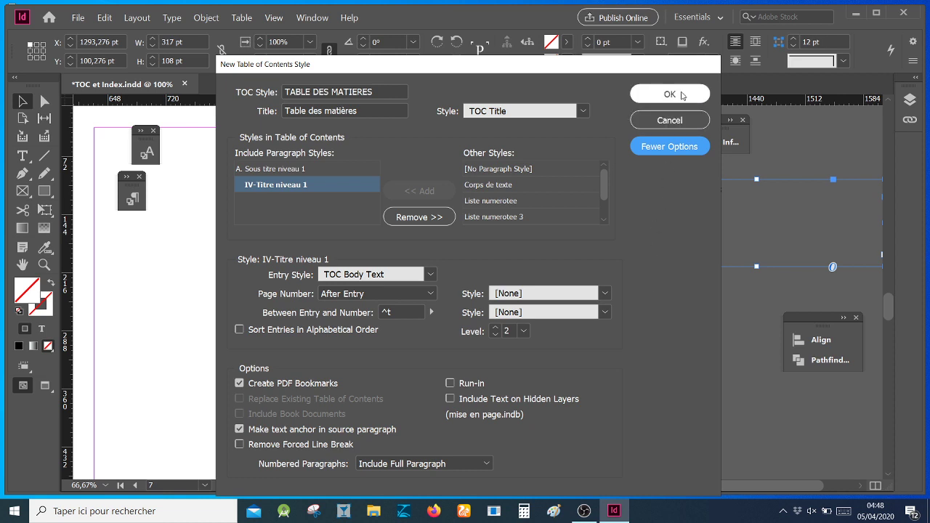
left_click(670, 96)
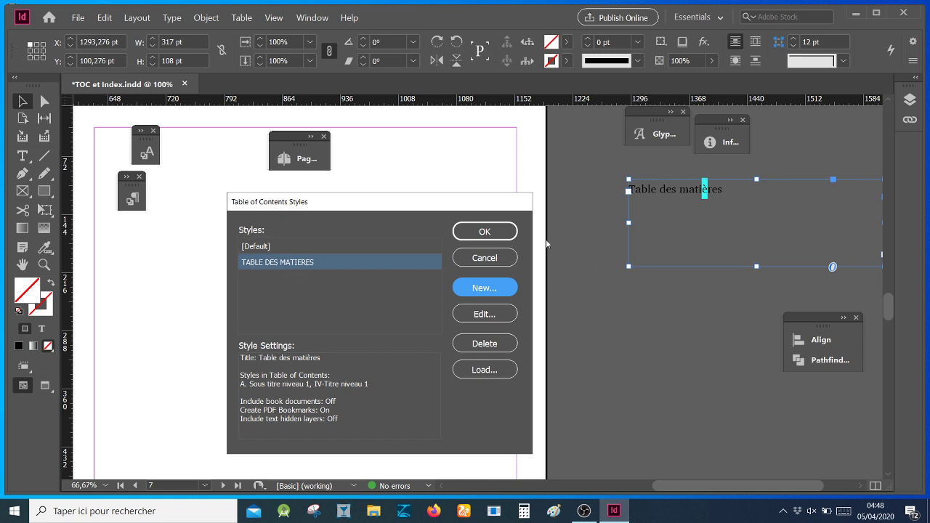
left_click(485, 231)
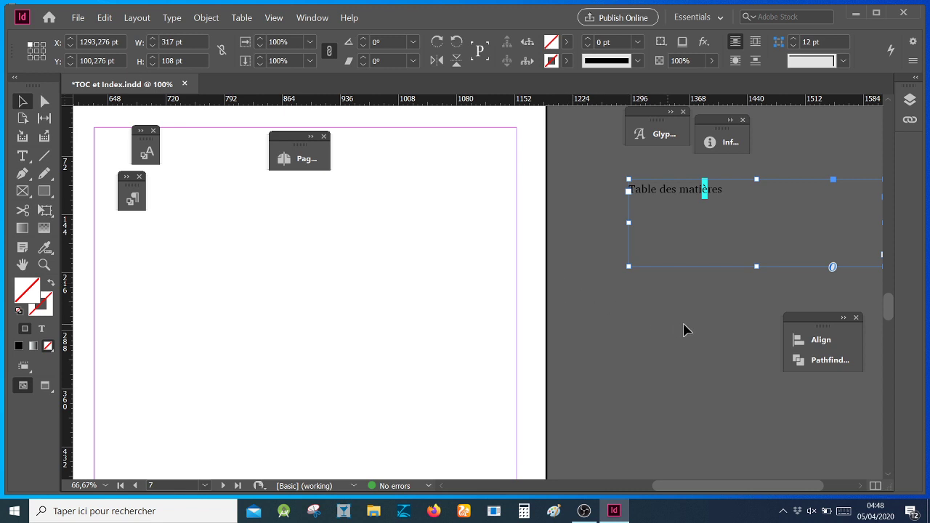
- Edit the TOC Title paragraph style to use the Charis SIL font in Bold, and check its indents and spacing
left_click(134, 196)
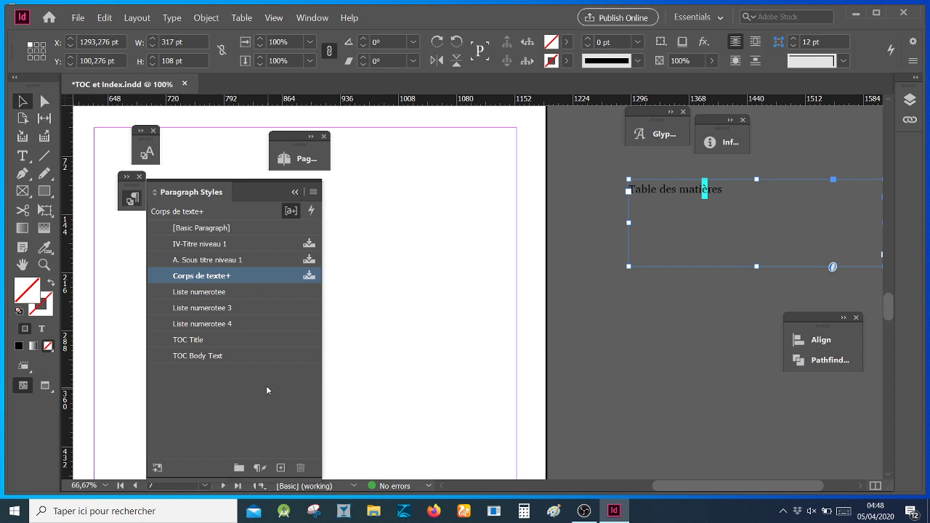
right_click(225, 338)
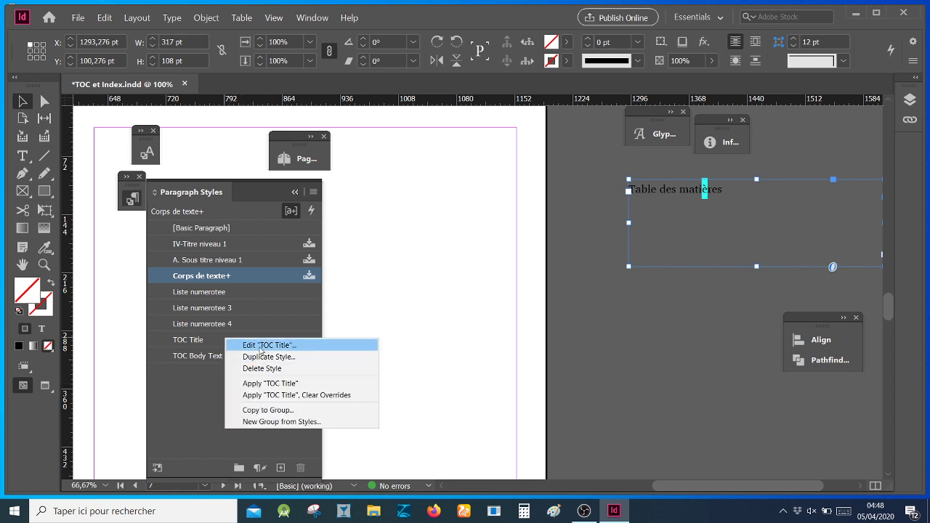
left_click(288, 348)
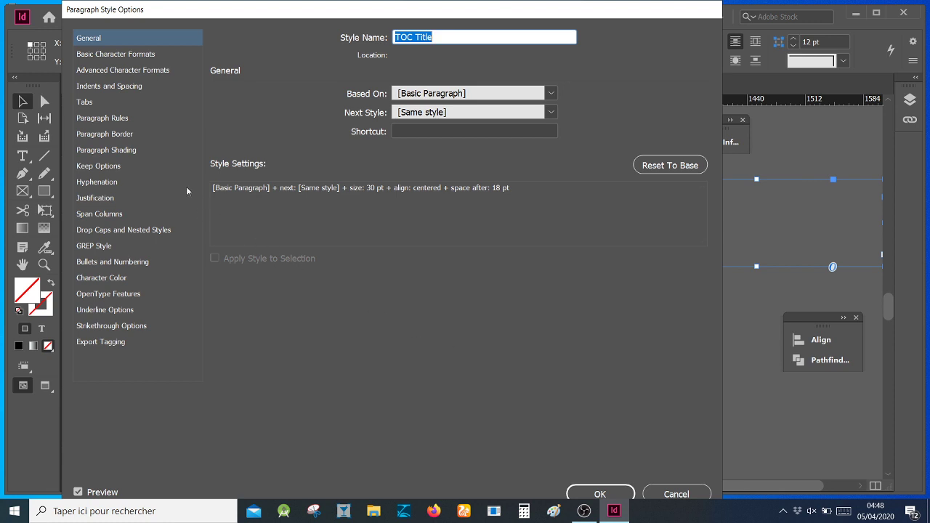
left_click(116, 58)
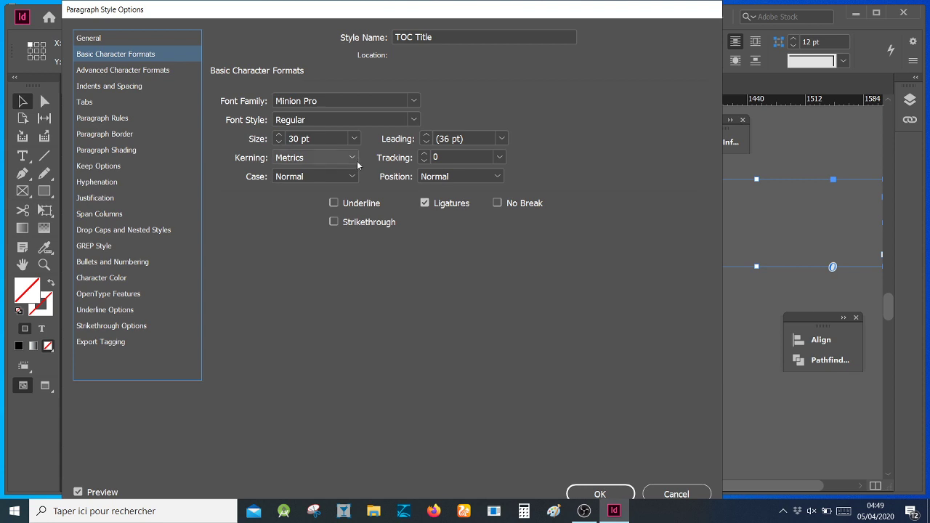
left_click(412, 121)
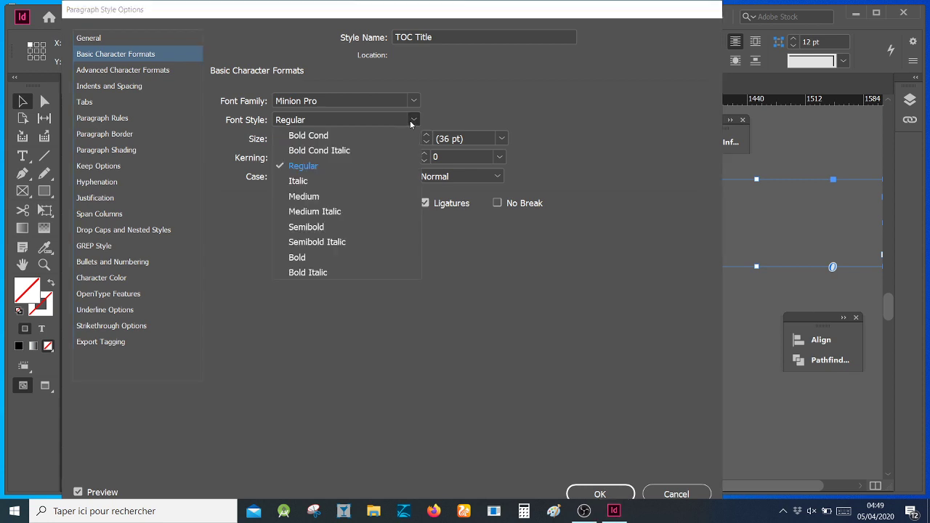
left_click(412, 101)
left_click(412, 101)
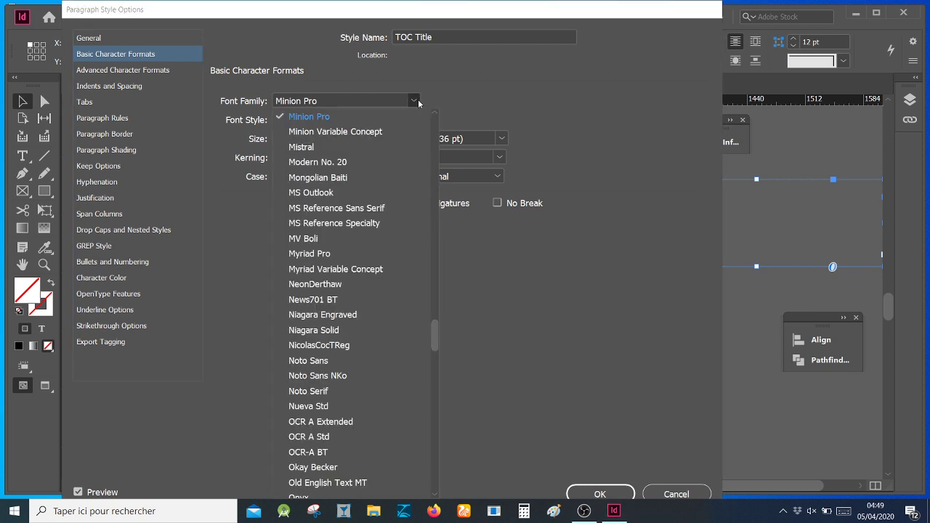
left_click_drag(432, 339, 424, 211)
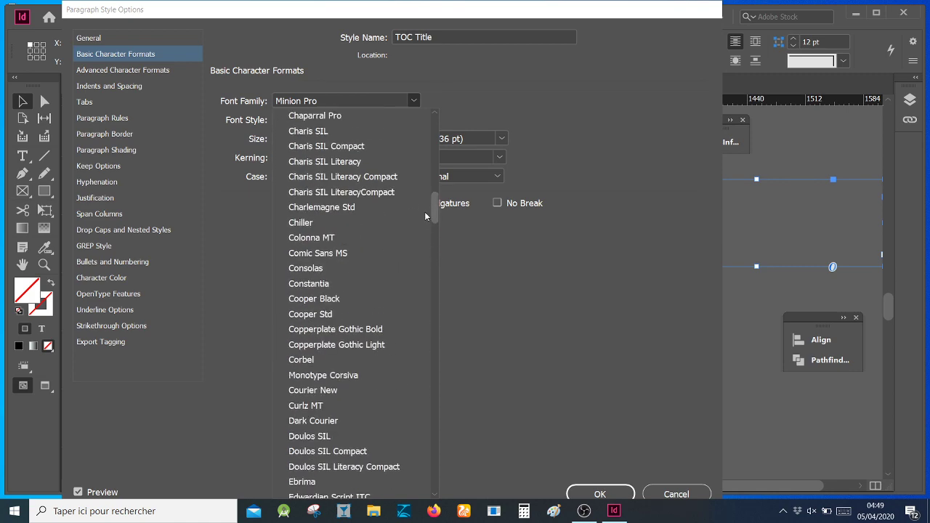
left_click(336, 131)
left_click(413, 120)
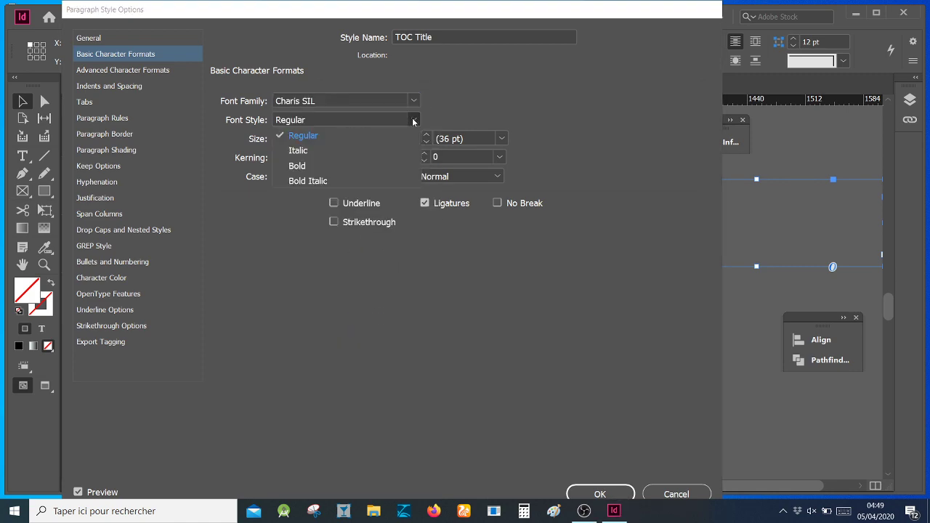
left_click(385, 164)
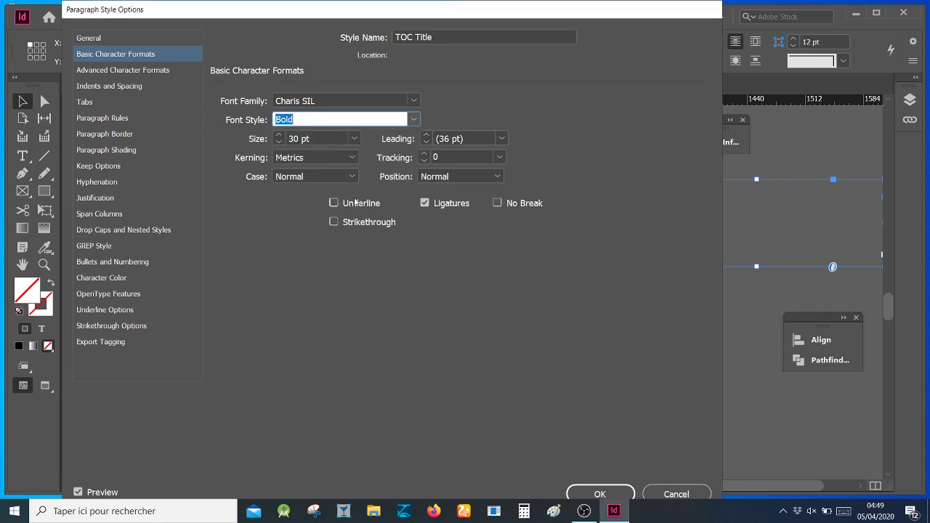
left_click(112, 87)
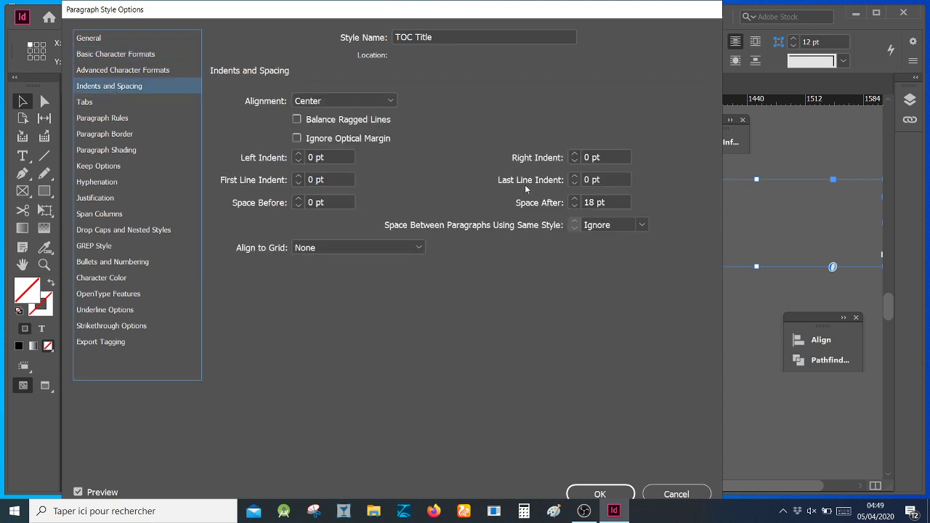
left_click(600, 494)
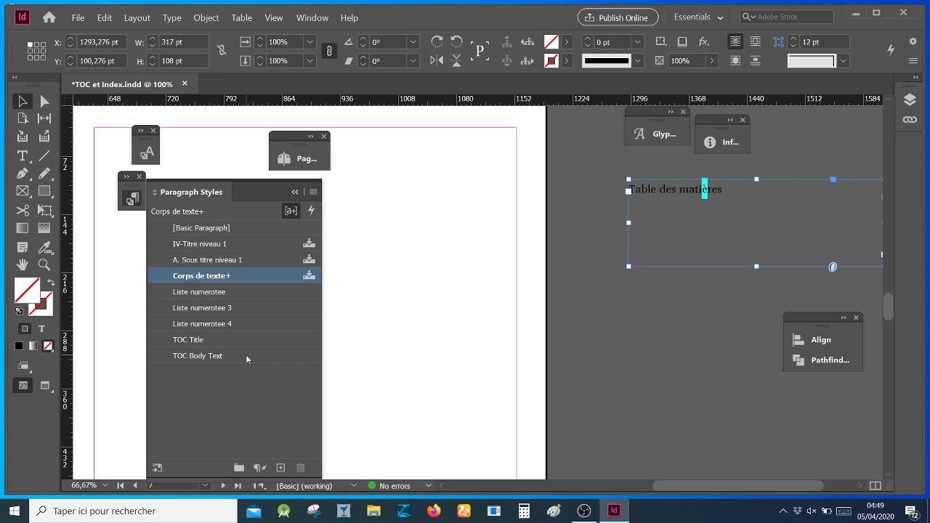
- Add a right-justified tab at about 311 pt with a "." leader to the TOC Body Text paragraph style
right_click(247, 359)
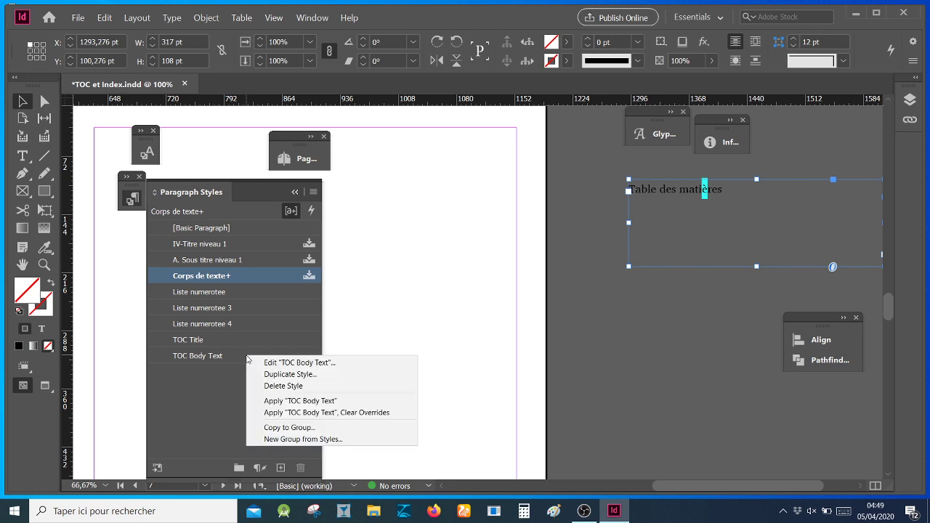
left_click(287, 363)
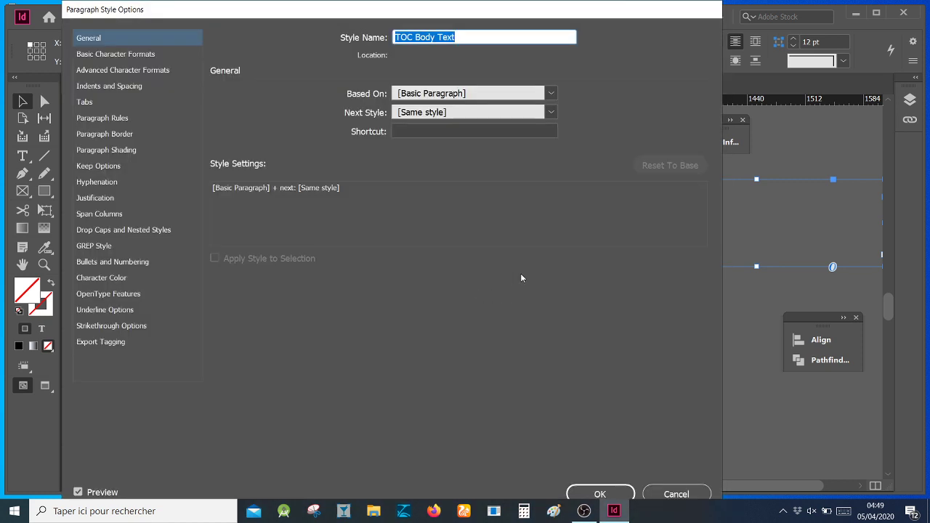
left_click(99, 101)
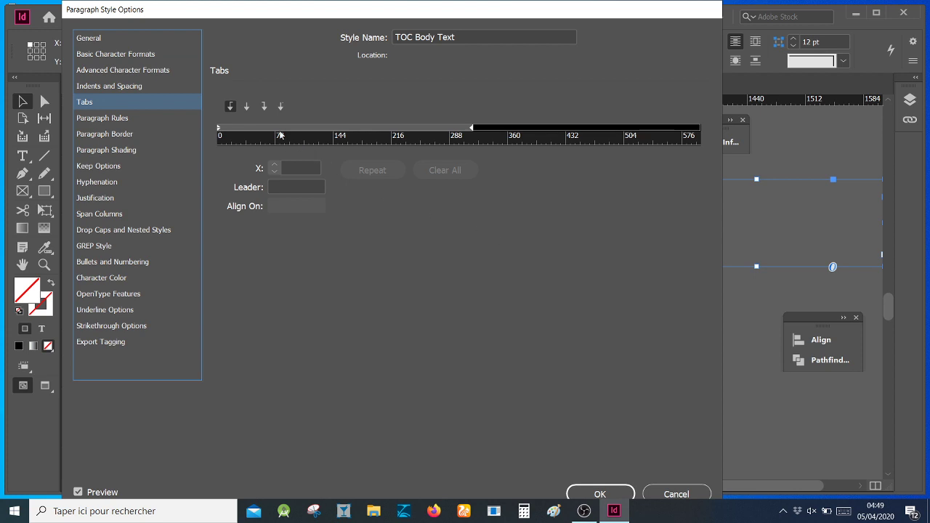
left_click(263, 107)
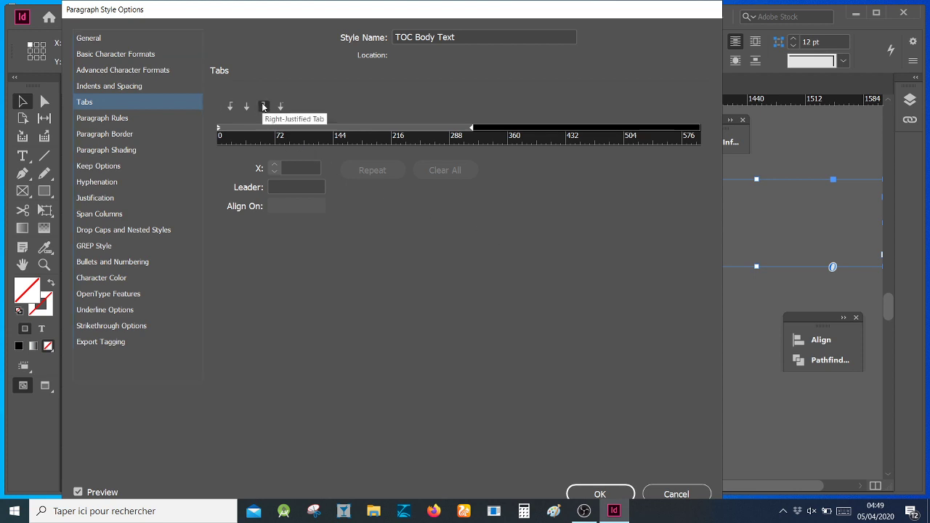
left_click(468, 129)
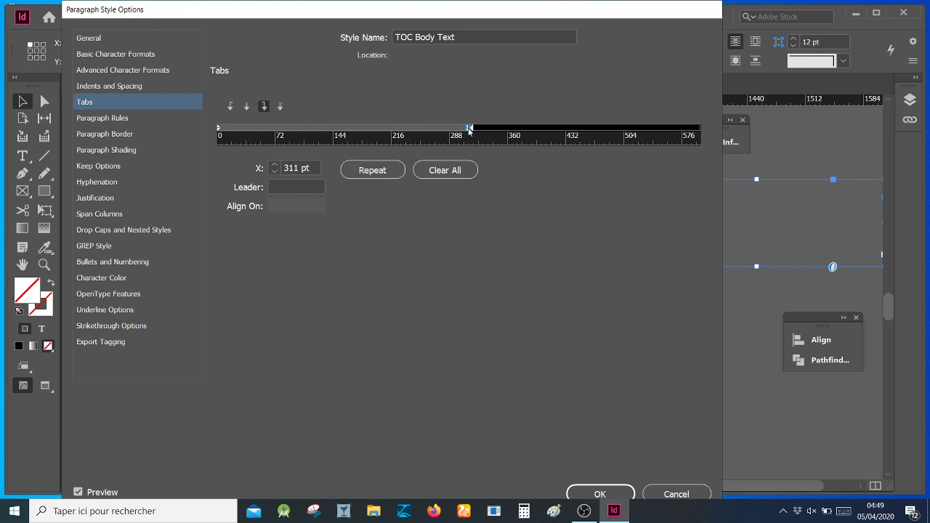
left_click(282, 187)
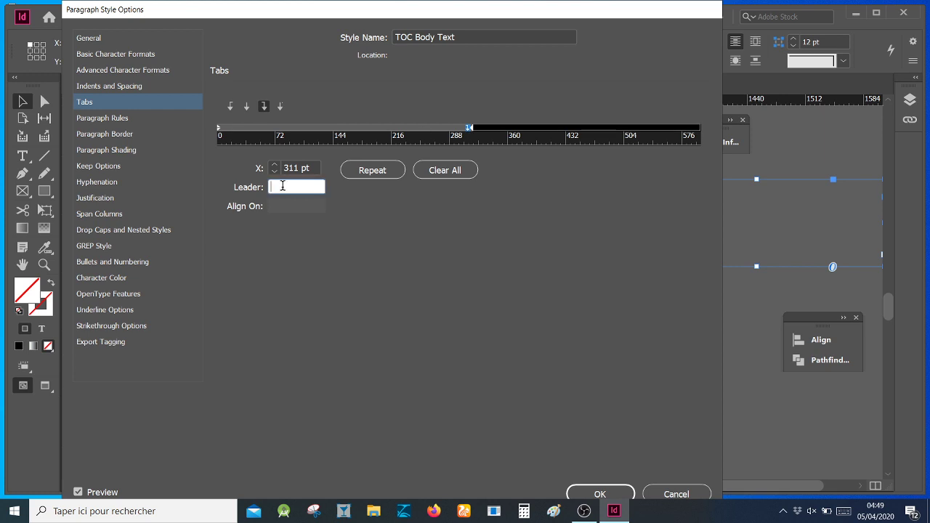
type(".")
left_click(601, 494)
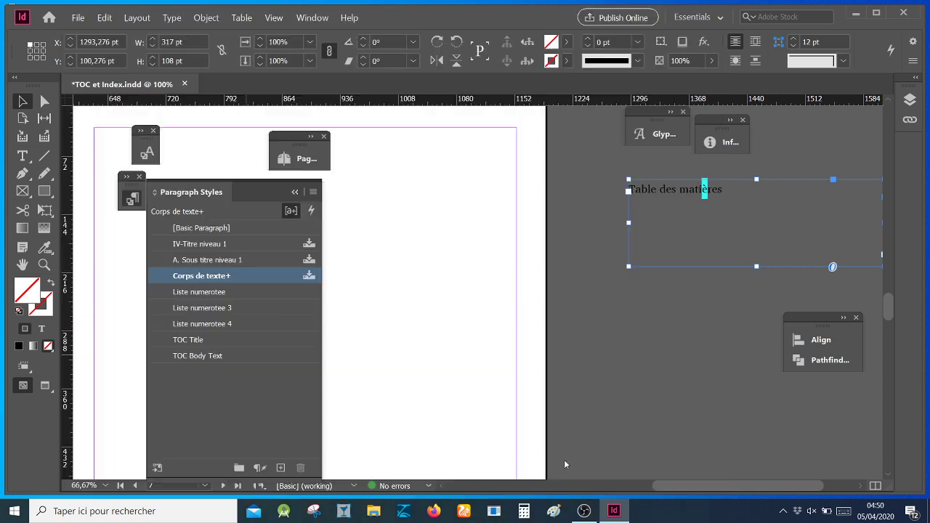
- Duplicate the TOC Body Text paragraph style as TOC Body Text 2 and set its left indent to 10 pt
right_click(240, 356)
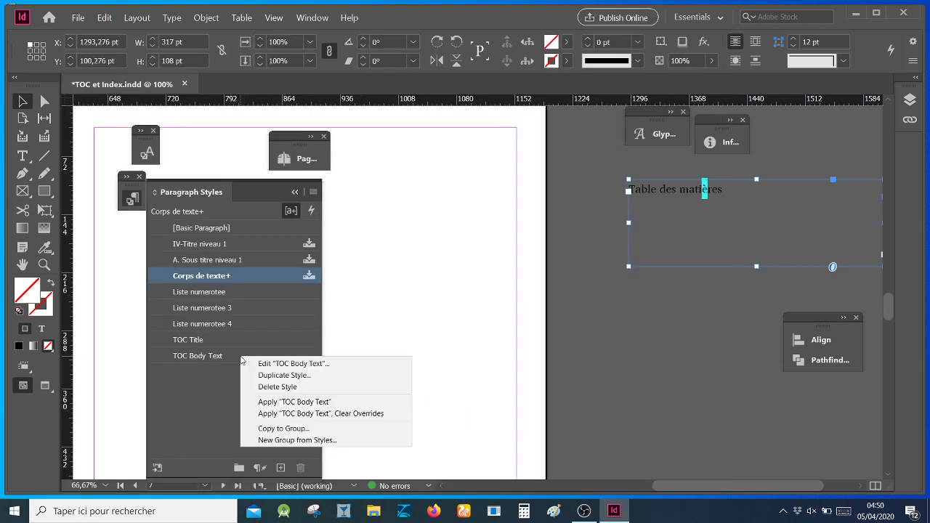
left_click(276, 377)
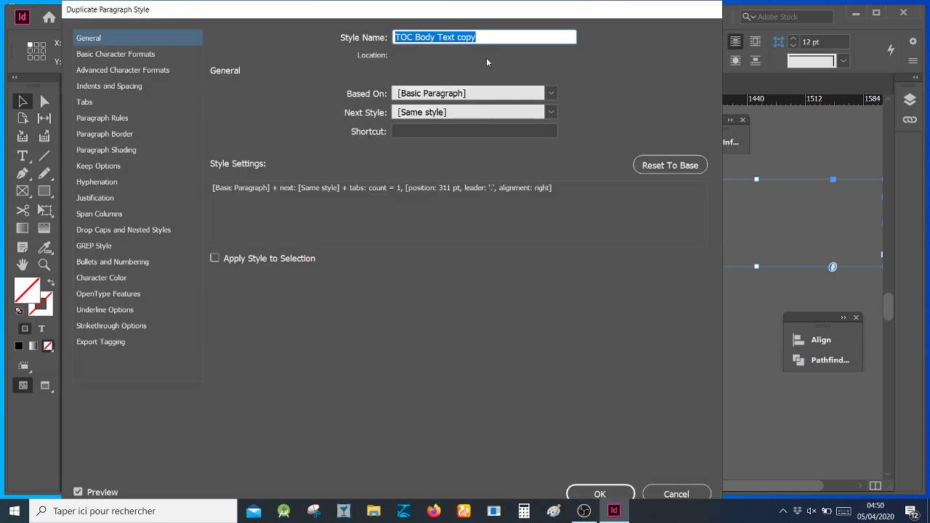
left_click(476, 36)
left_click_drag(477, 36, 456, 36)
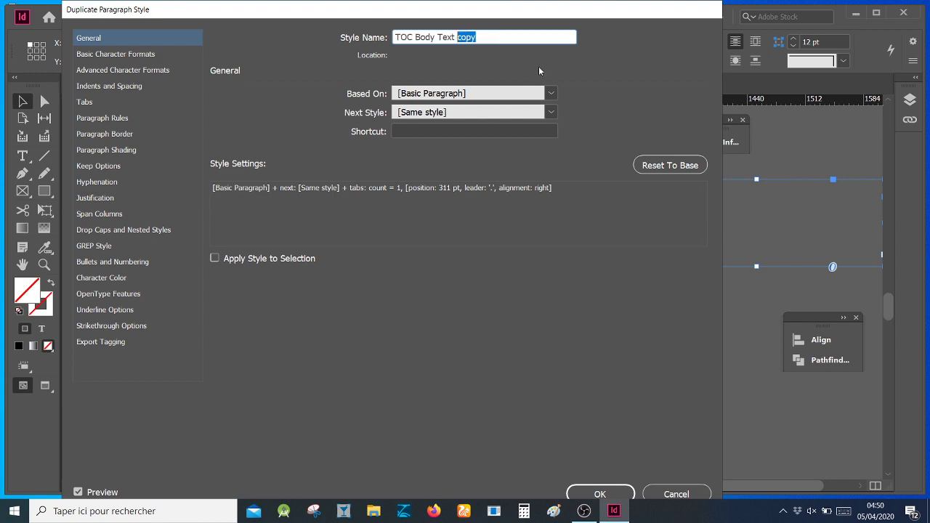
type("2")
left_click(120, 89)
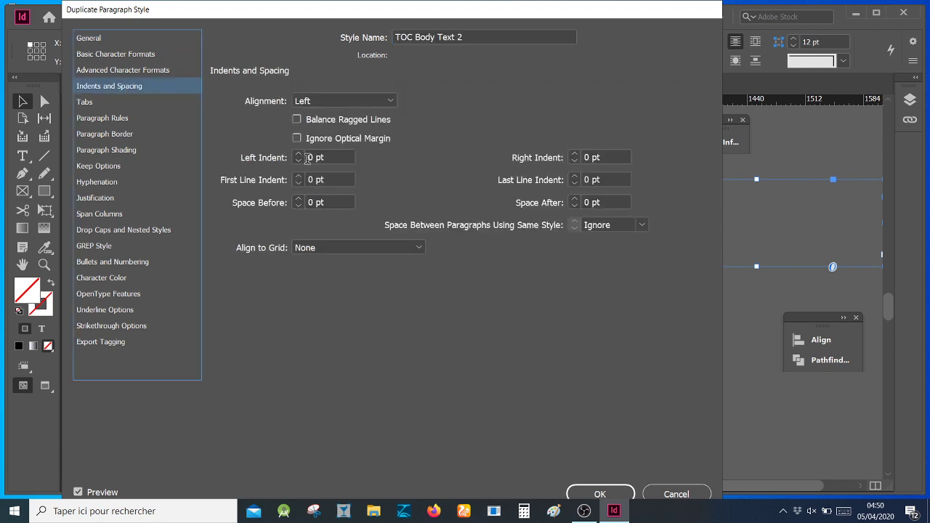
left_click(297, 157)
left_click(297, 154)
left_click(297, 154)
left_click(297, 154)
left_click(597, 493)
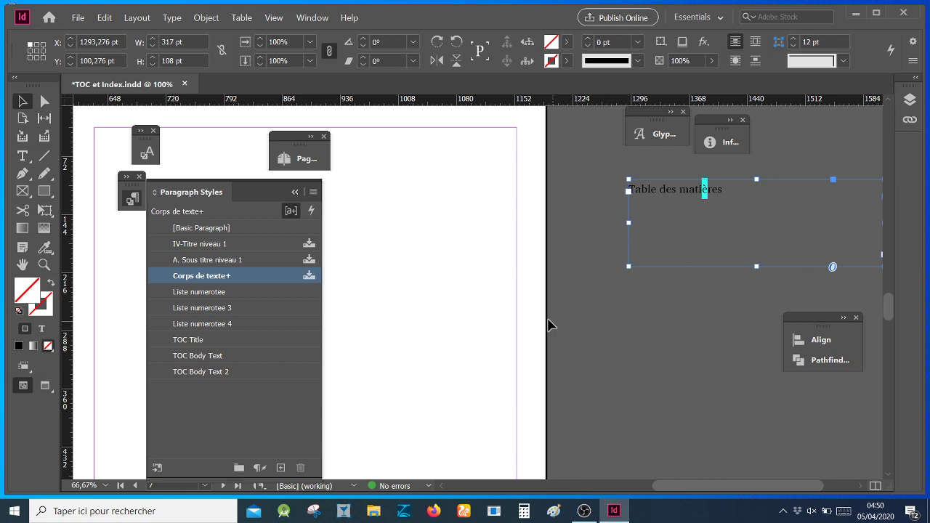
- Duplicate the TOC Body Text 2 paragraph style as TOC Body Text 3 and increase its left indent
right_click(248, 372)
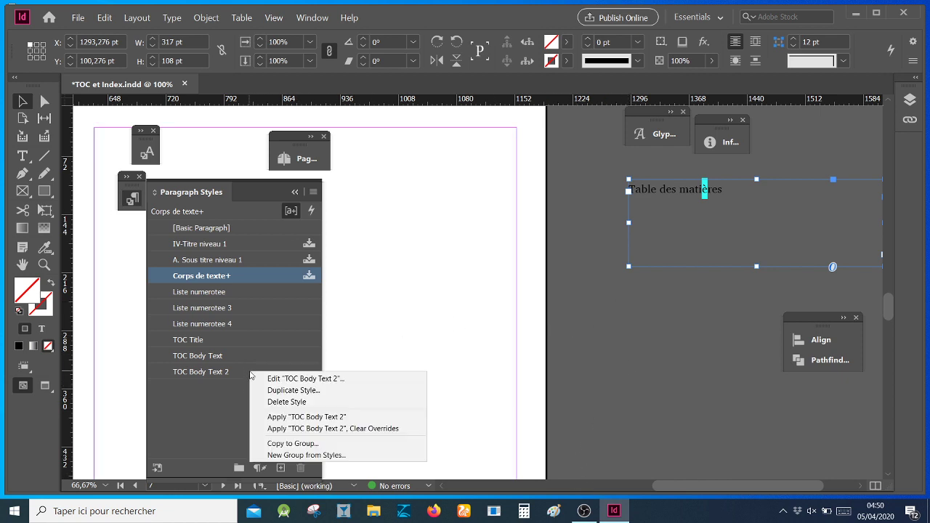
left_click(314, 390)
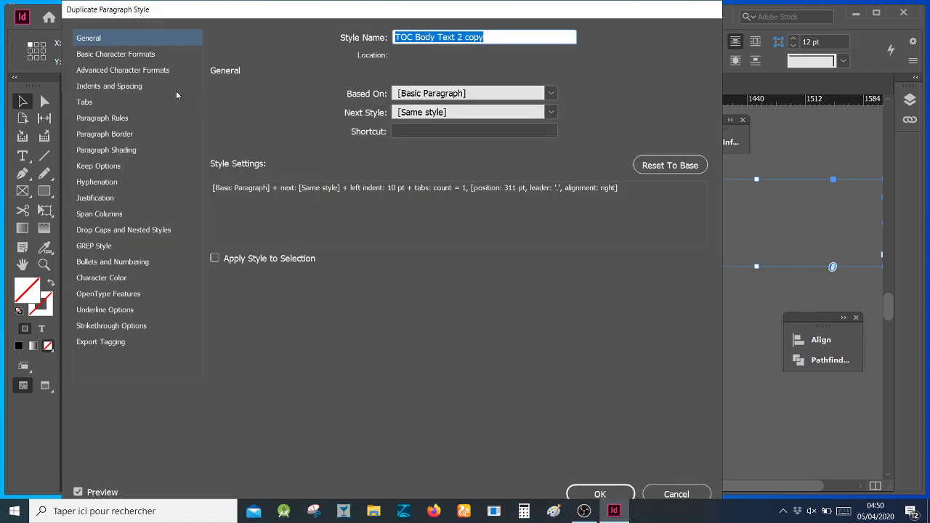
left_click_drag(494, 37, 458, 37)
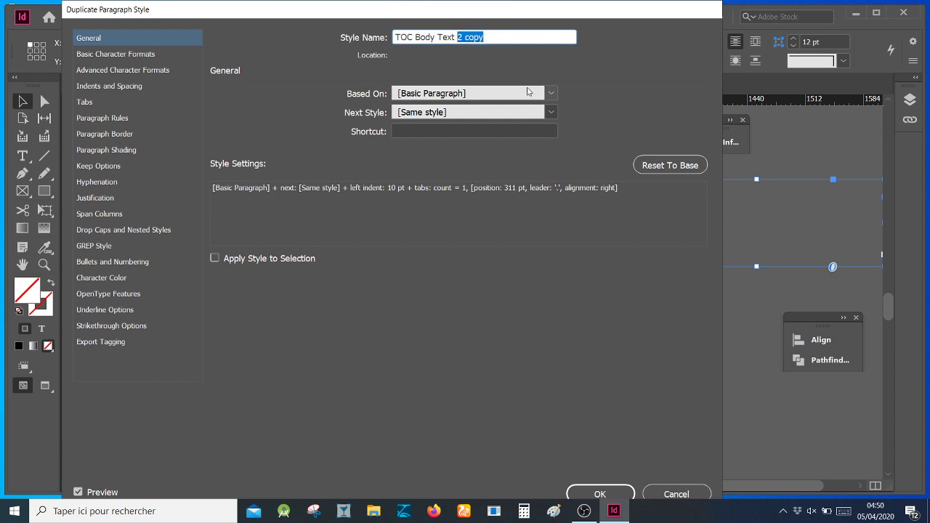
type("3")
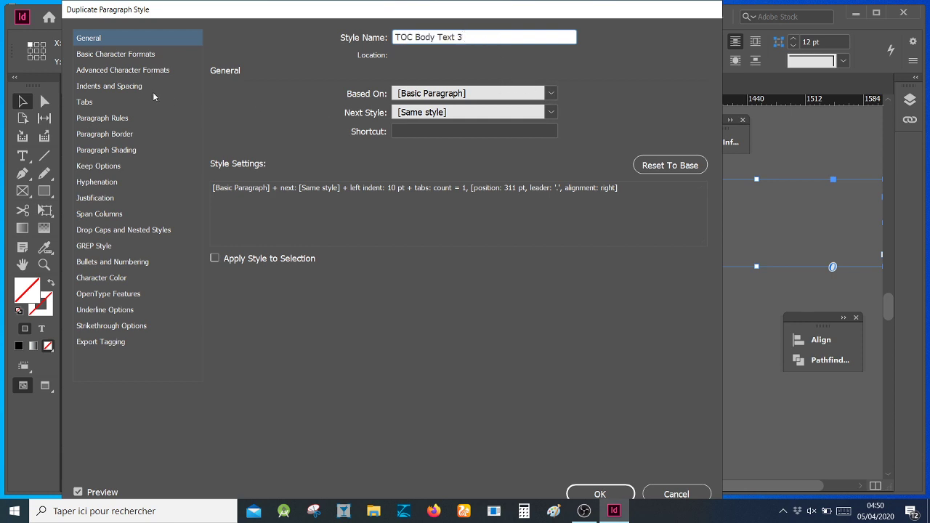
left_click(113, 86)
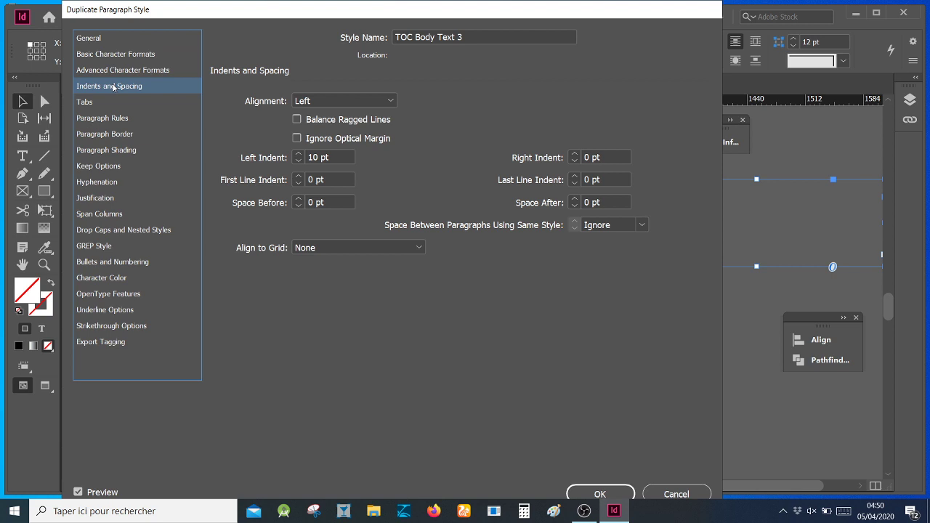
left_click(298, 153)
left_click(298, 153)
left_click(298, 153)
left_click(298, 154)
left_click(298, 154)
left_click(600, 492)
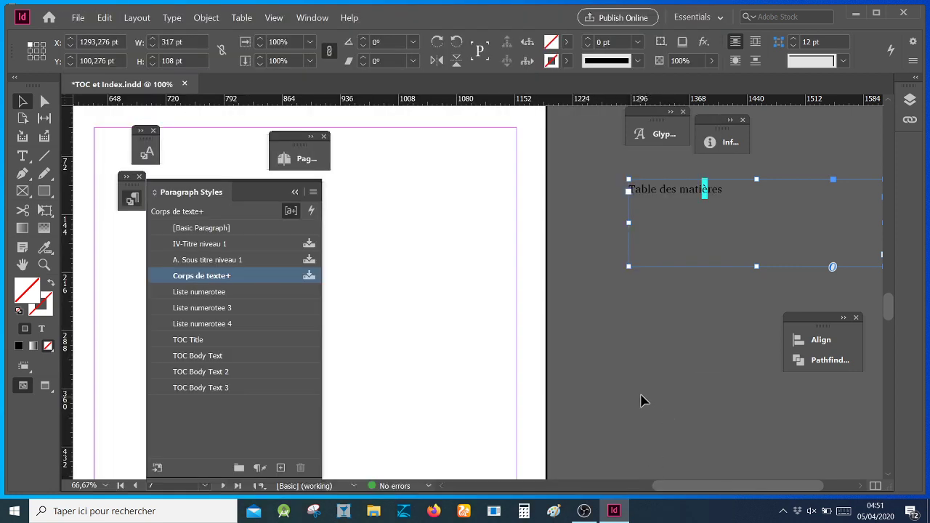
- Locate the blank page facing the end of the body text and leave nothing selected
left_click(657, 320)
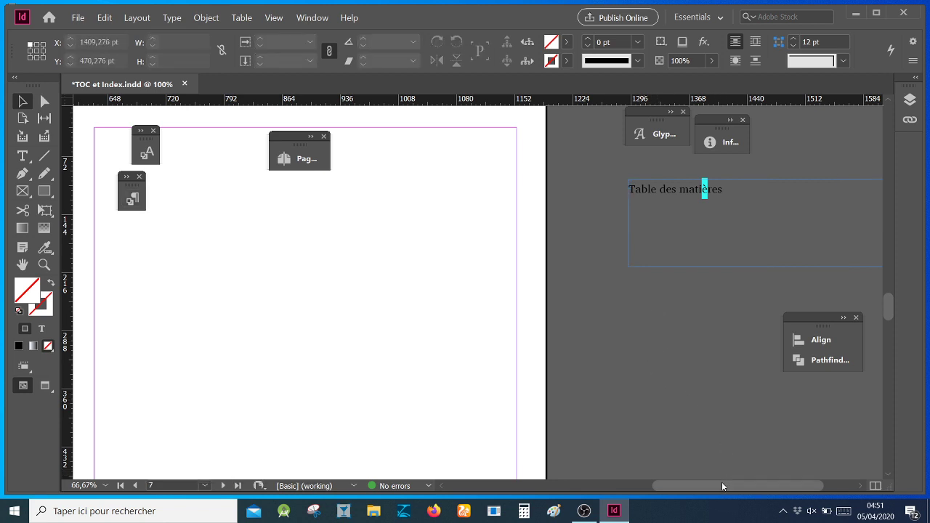
left_click_drag(722, 490, 668, 484)
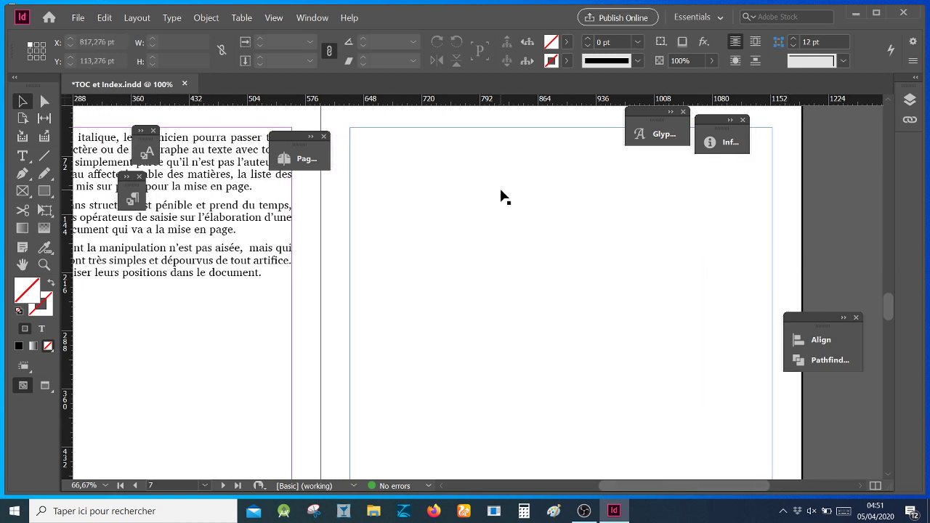
scroll(533, 282, "down", 1)
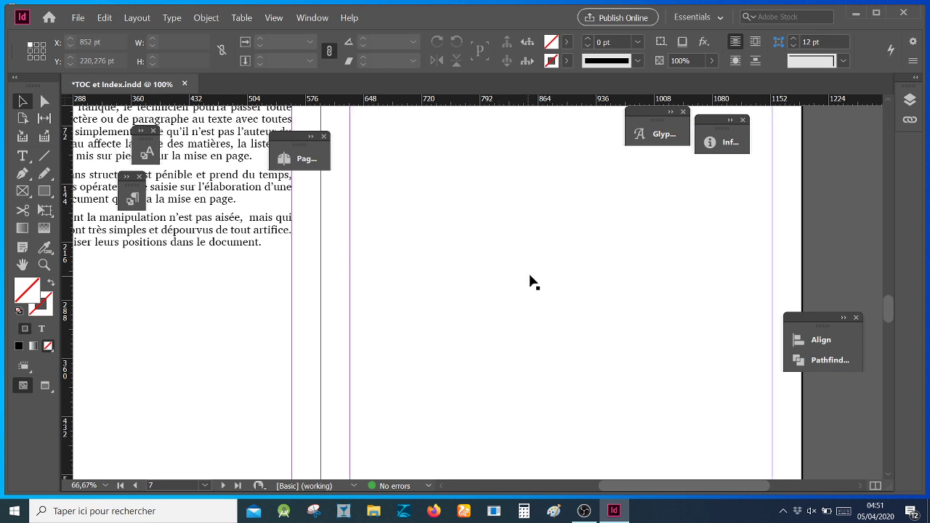
scroll(533, 282, "down", 8)
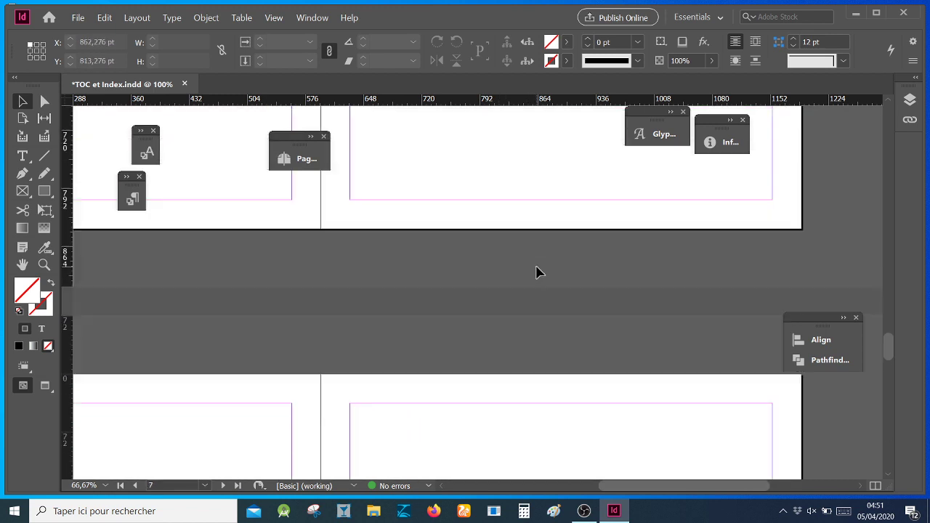
scroll(536, 273, "up", 8)
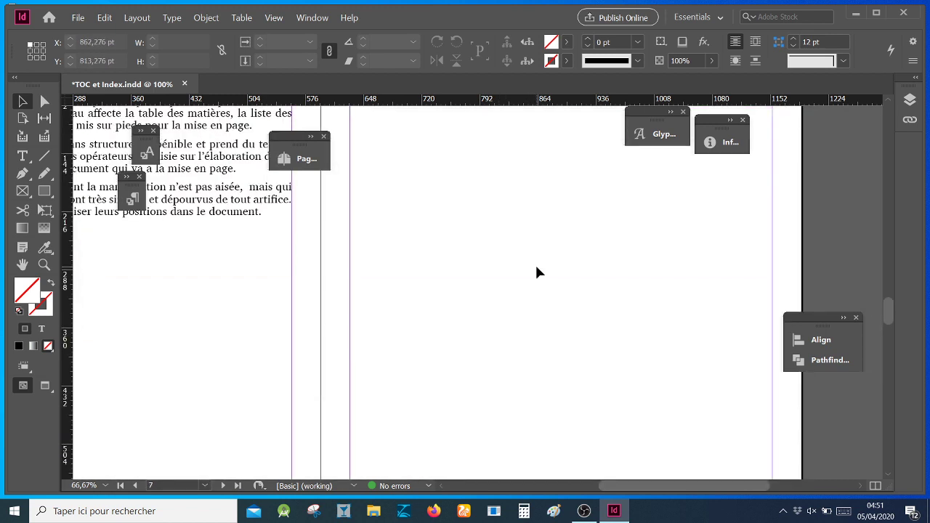
scroll(535, 270, "up", 2)
left_click(469, 235)
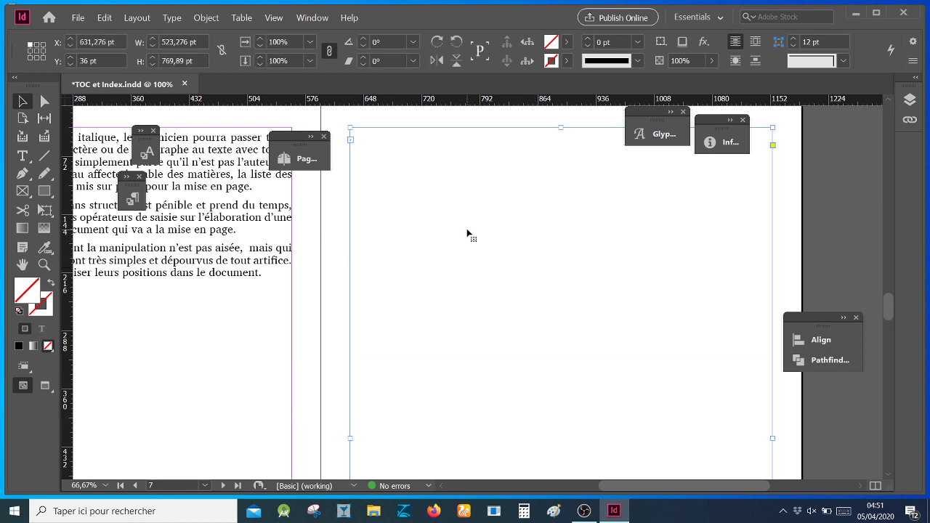
key("ctrl+shift+a")
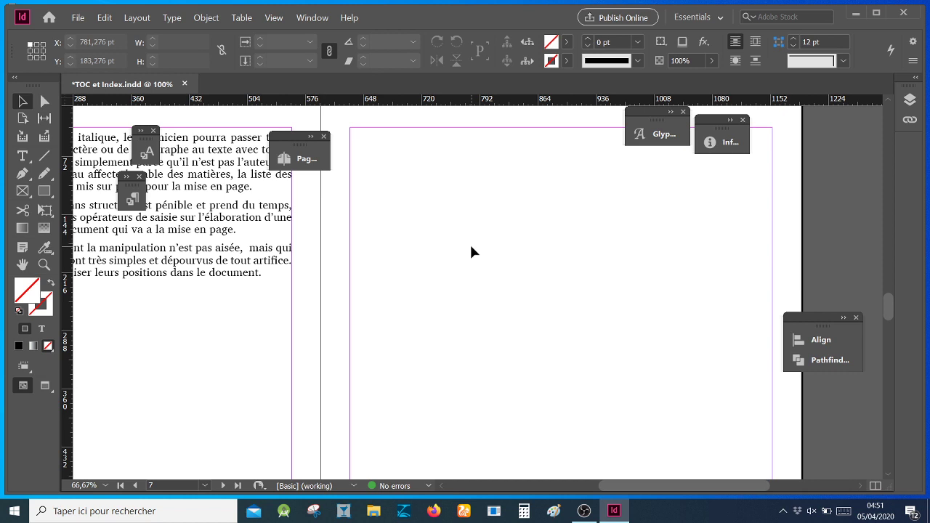
- In the table of contents settings, assign TOC Body Text to A. Sous titre niveau 1 and TOC Body Text 2 to IV-Titre niveau 1
left_click(136, 21)
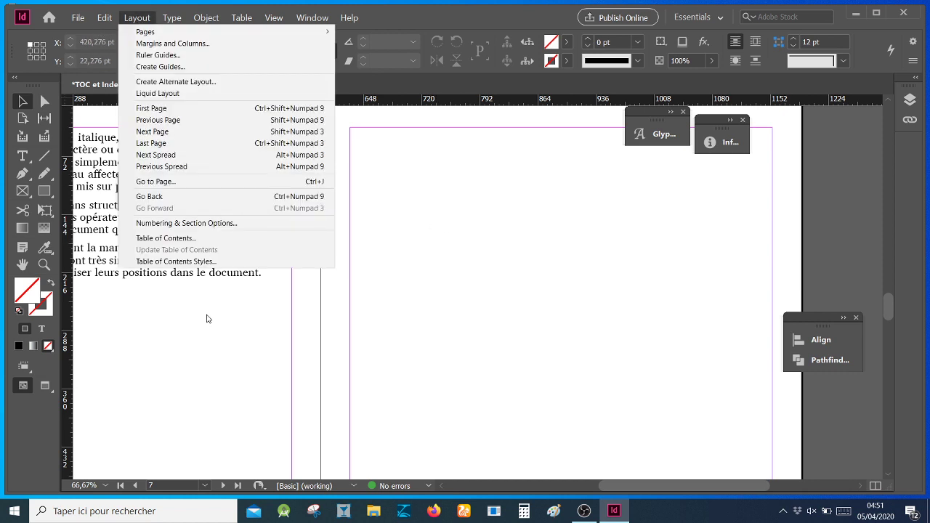
left_click(166, 237)
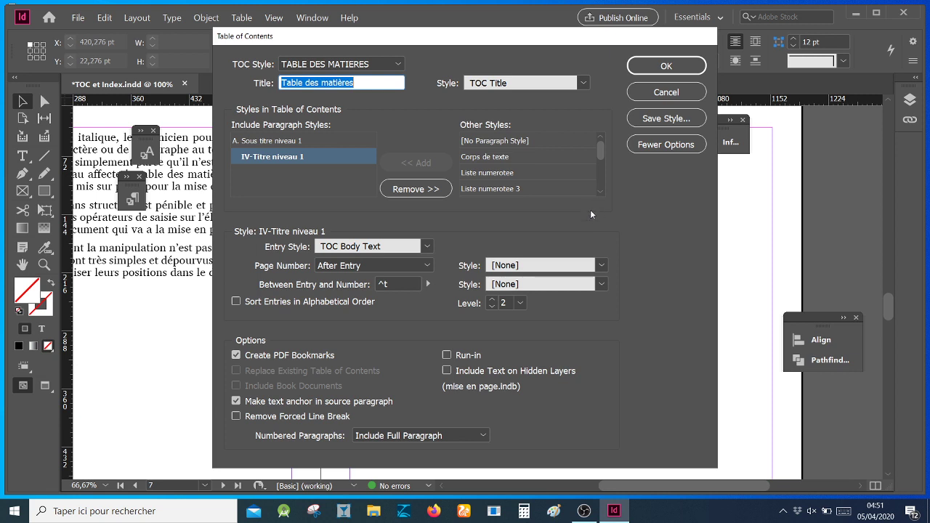
left_click(321, 141)
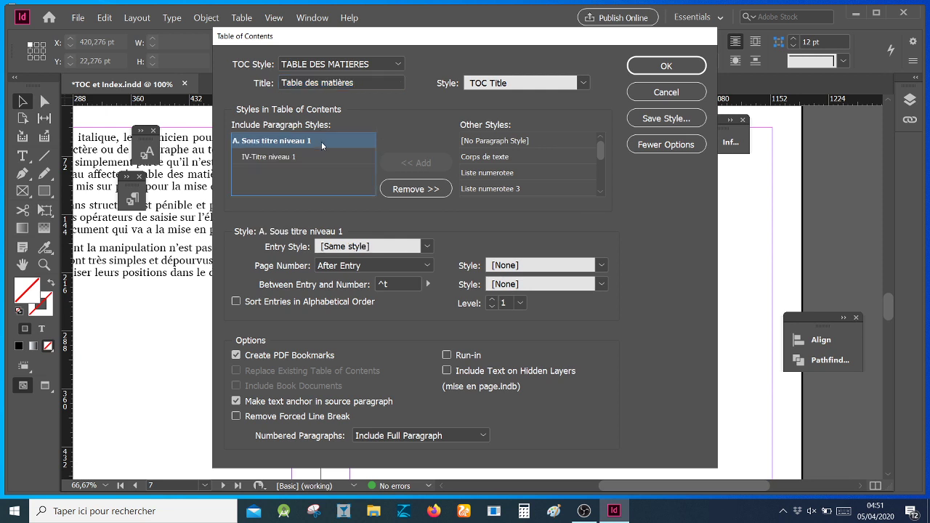
left_click(426, 247)
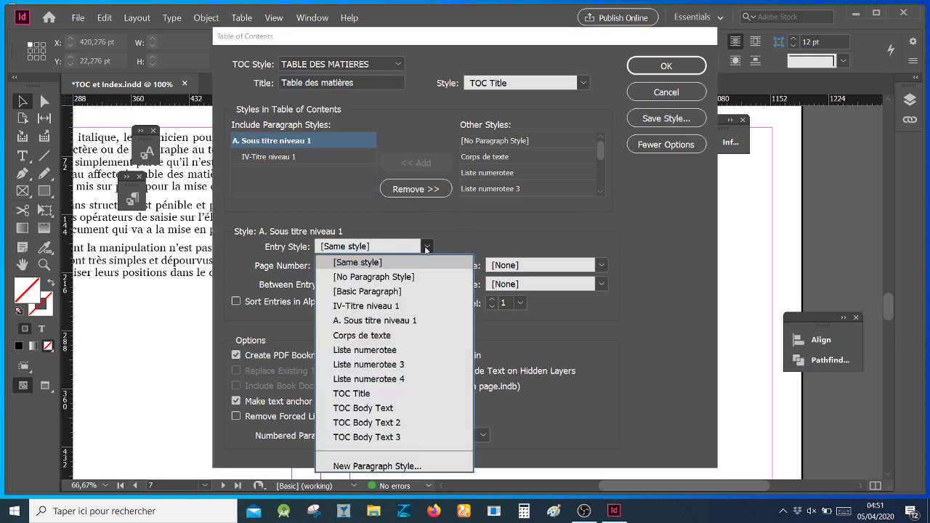
left_click(397, 409)
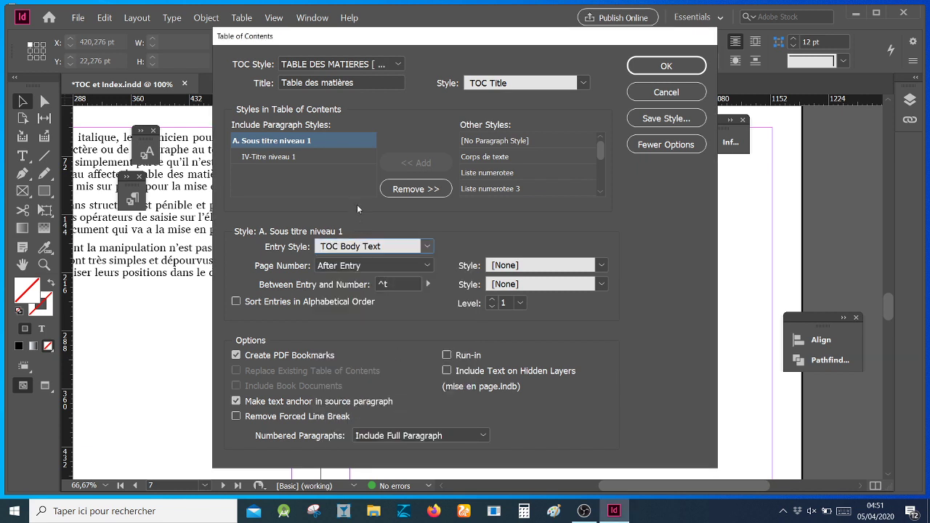
left_click(352, 157)
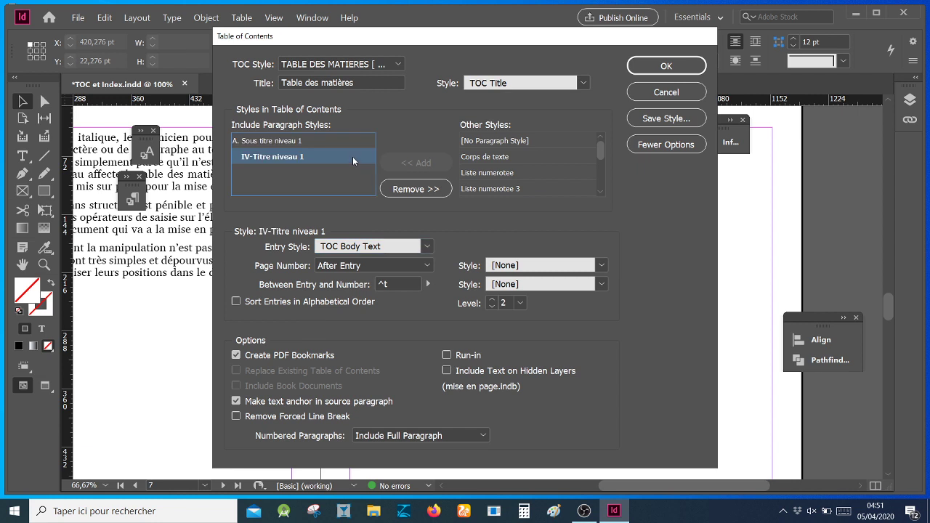
left_click(428, 246)
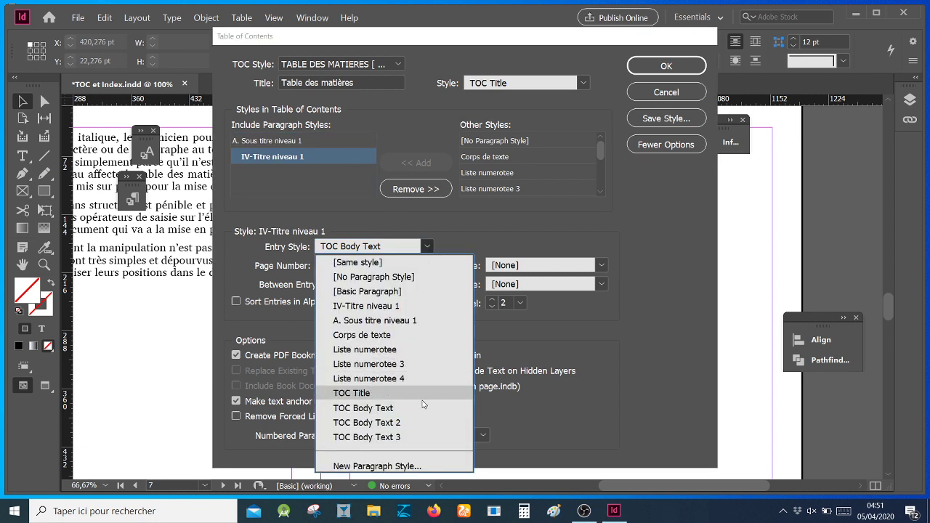
left_click(424, 424)
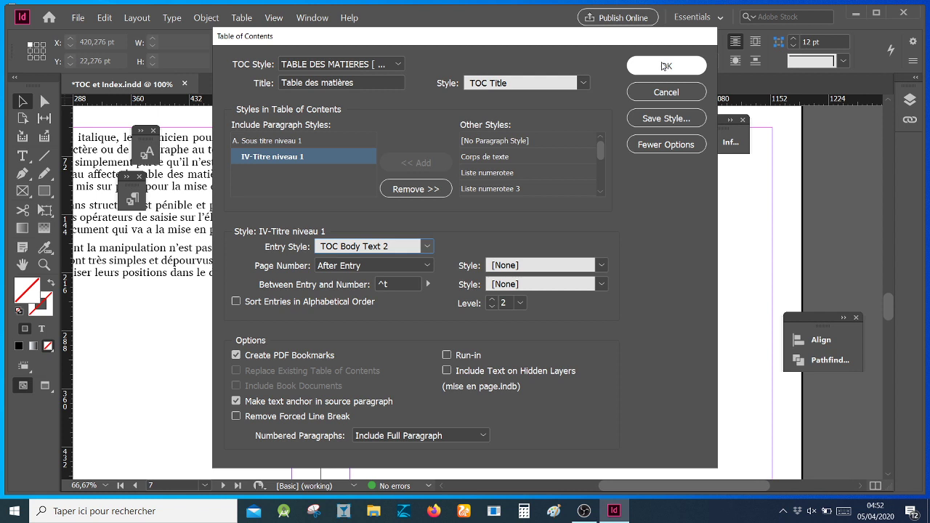
- Overwrite the saved TABLE DES MATIERES style and place the generated table of contents at the blank page's upper-left margin corner
left_click(679, 121)
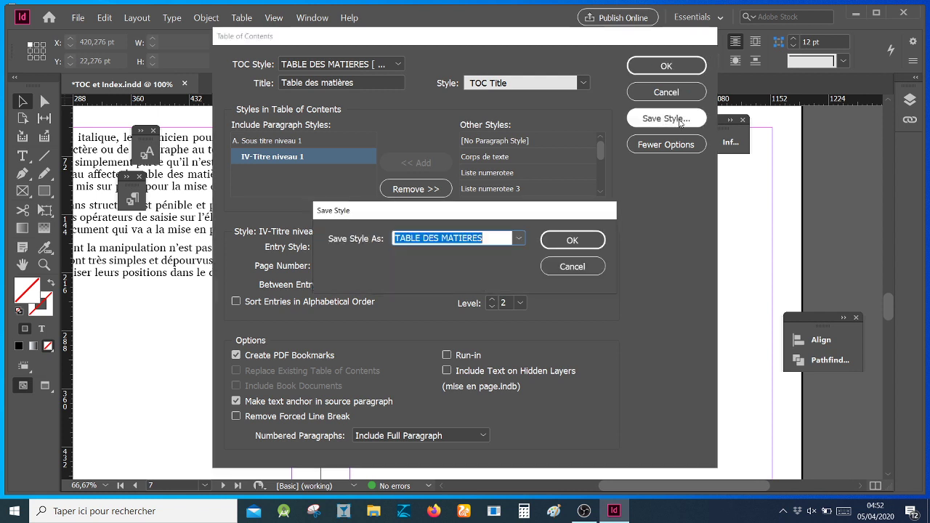
left_click(573, 240)
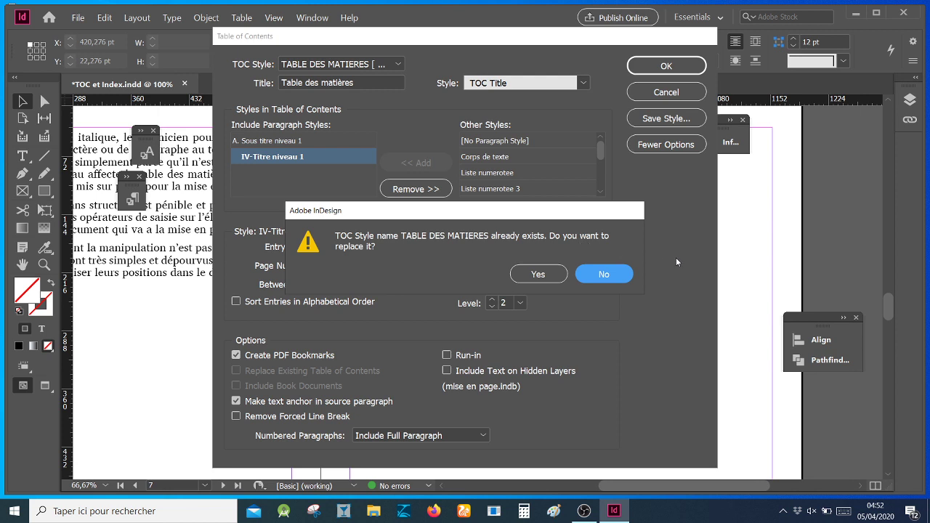
left_click(538, 274)
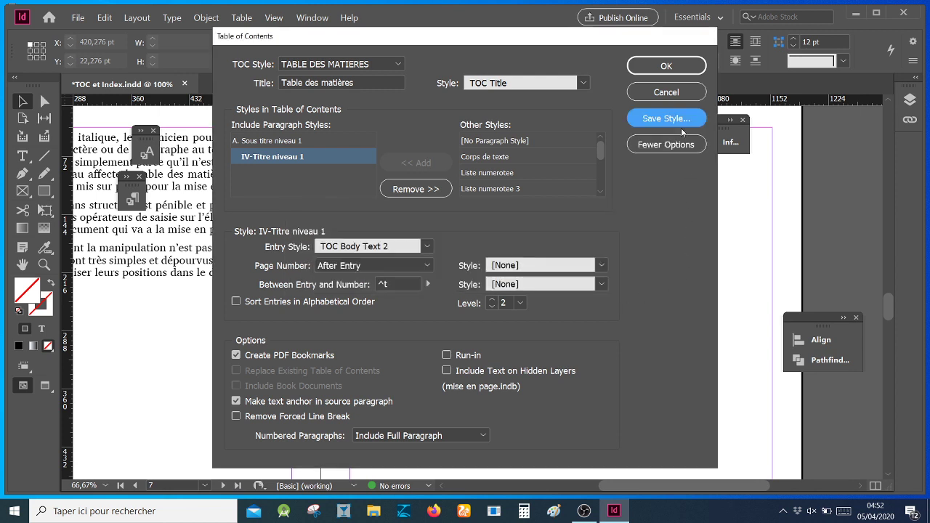
left_click(666, 67)
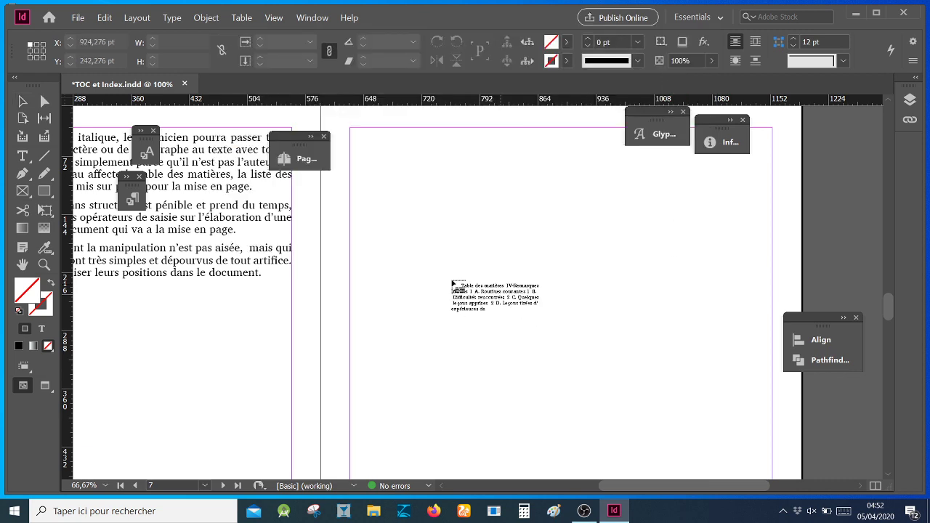
left_click(350, 129)
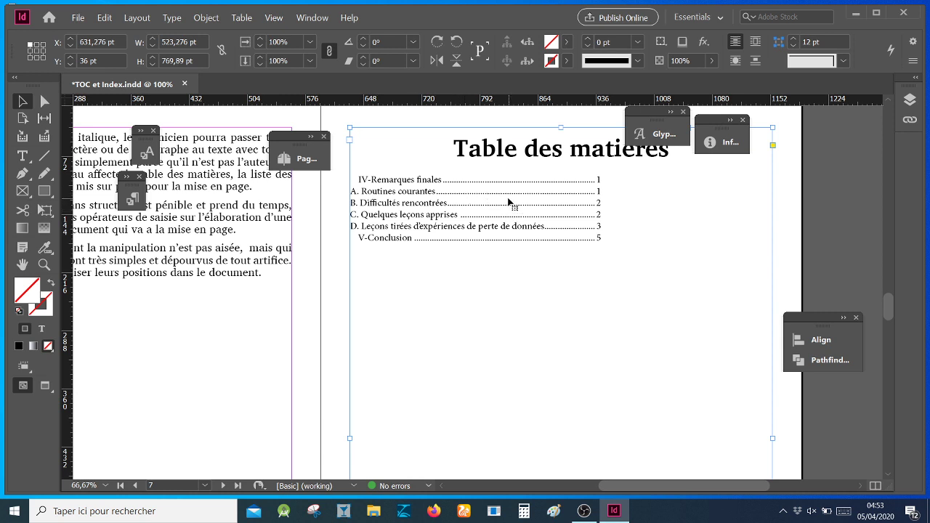
- Review the settings of the TABLE DES MATIERES table of contents style without changing them
left_click(137, 18)
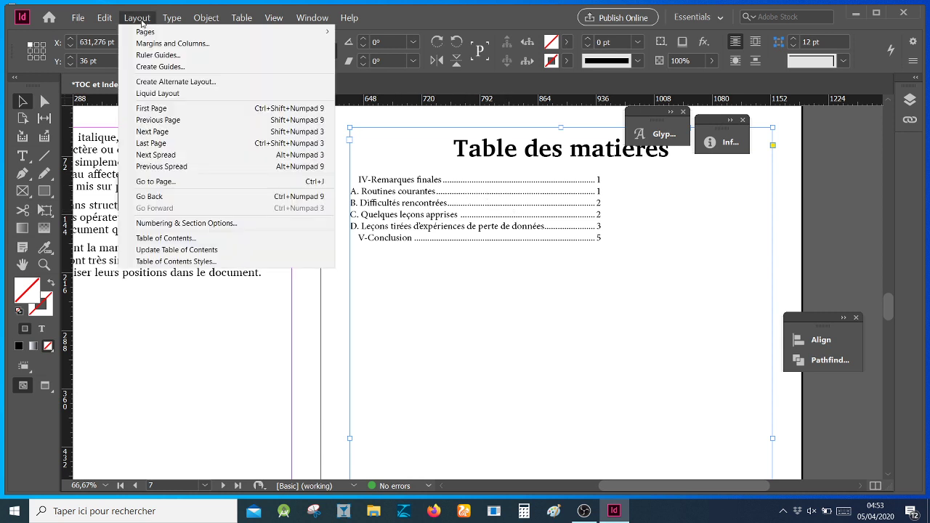
left_click(175, 262)
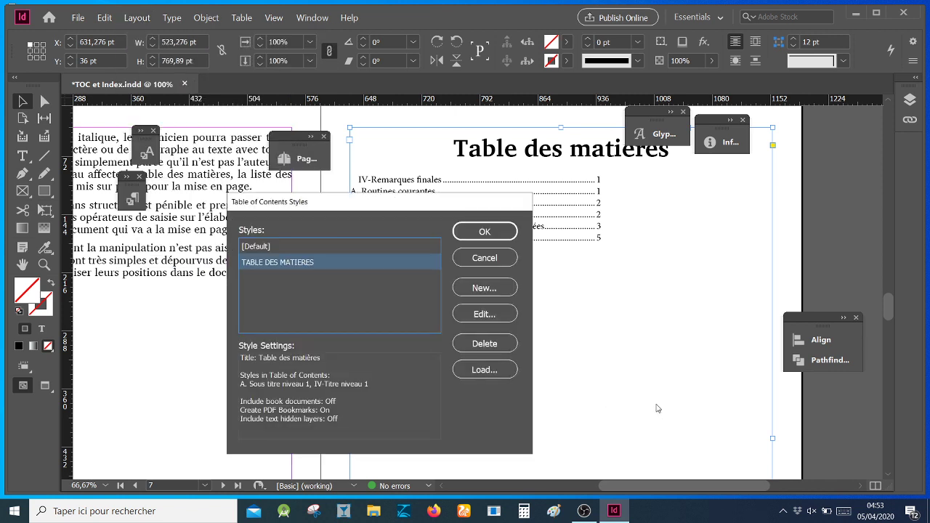
left_click(484, 313)
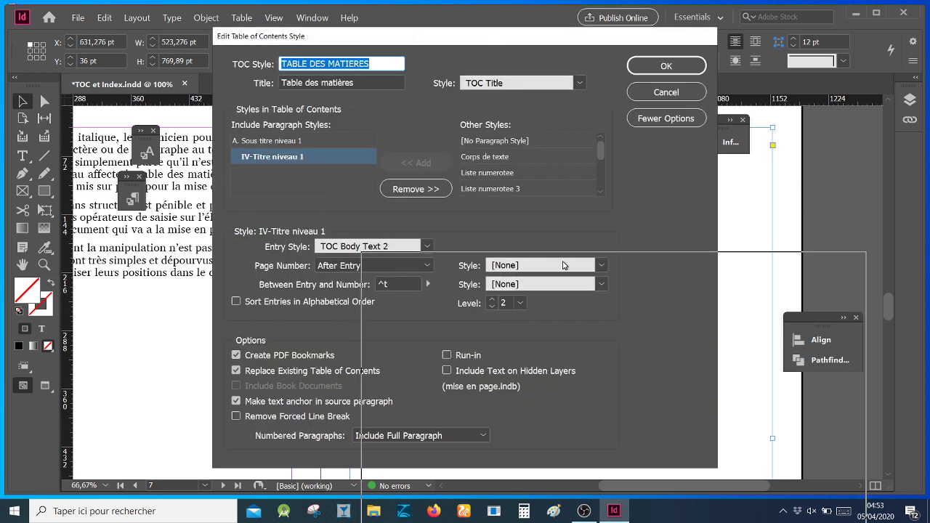
left_click_drag(684, 265, 684, 265)
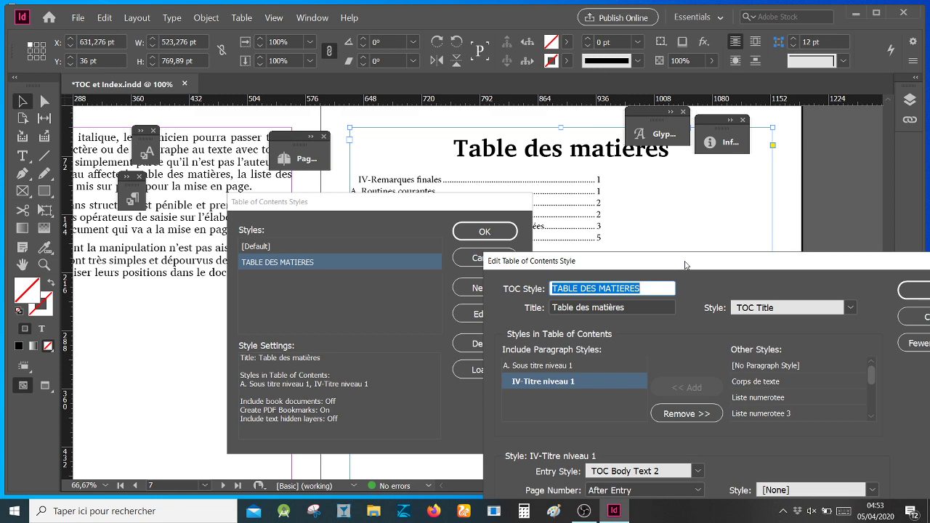
left_click_drag(684, 266, 284, 46)
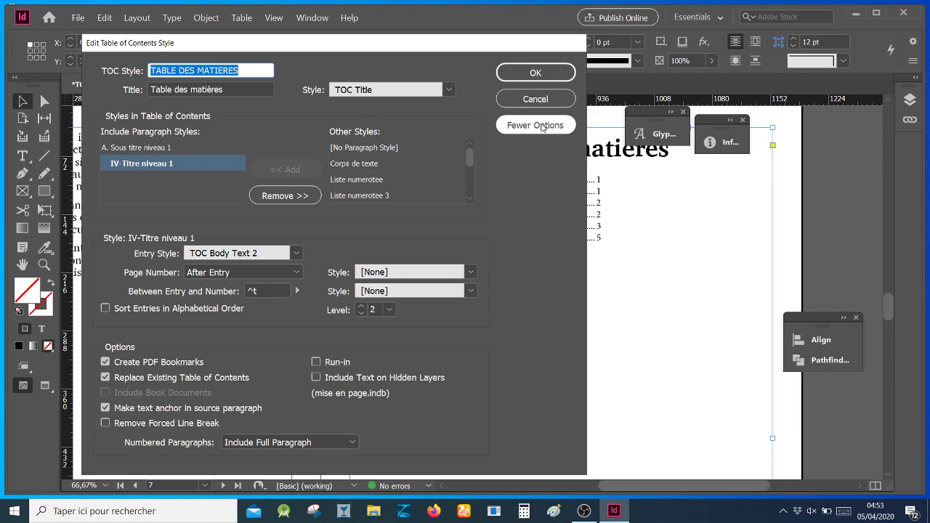
left_click(554, 101)
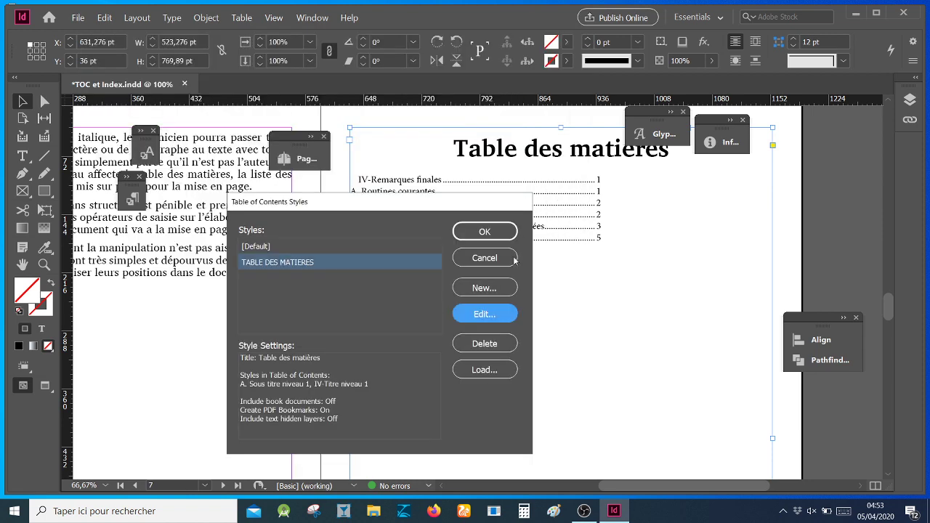
left_click(496, 230)
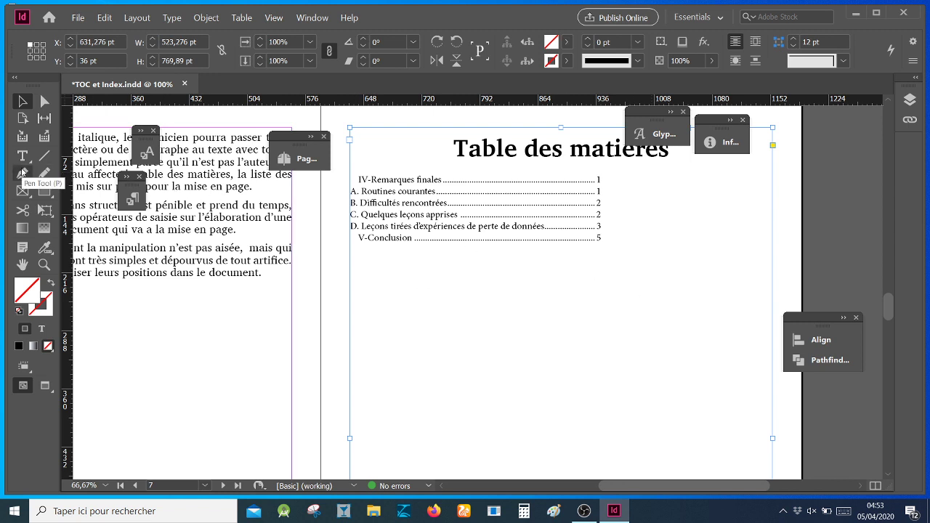
- Check which paragraph styles are applied to the IV-Remarques finales and B. Difficultés rencontrées entries in the generated table
left_click(23, 156)
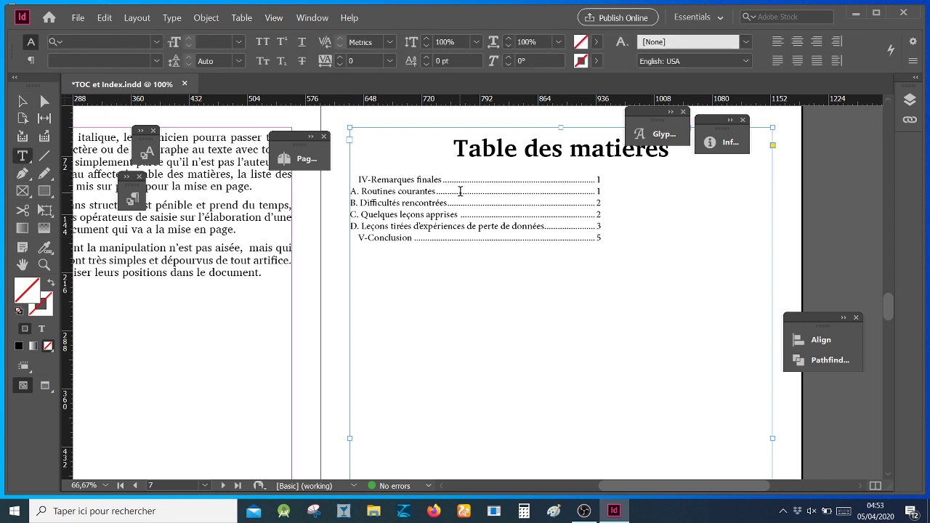
left_click(481, 181)
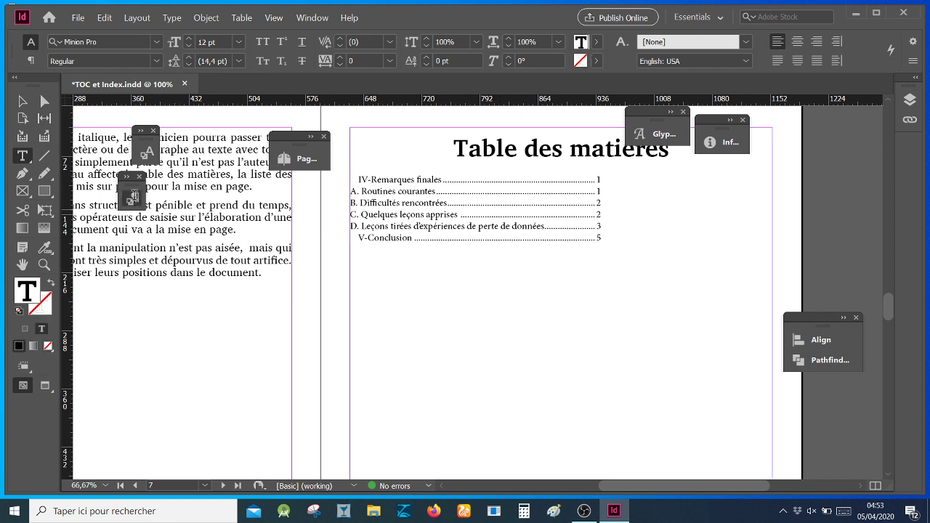
left_click(132, 199)
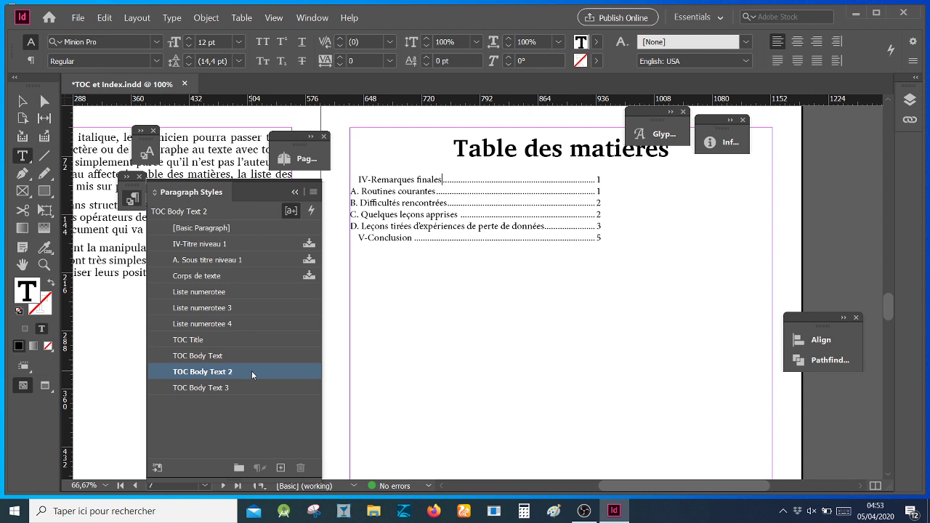
left_click(424, 203)
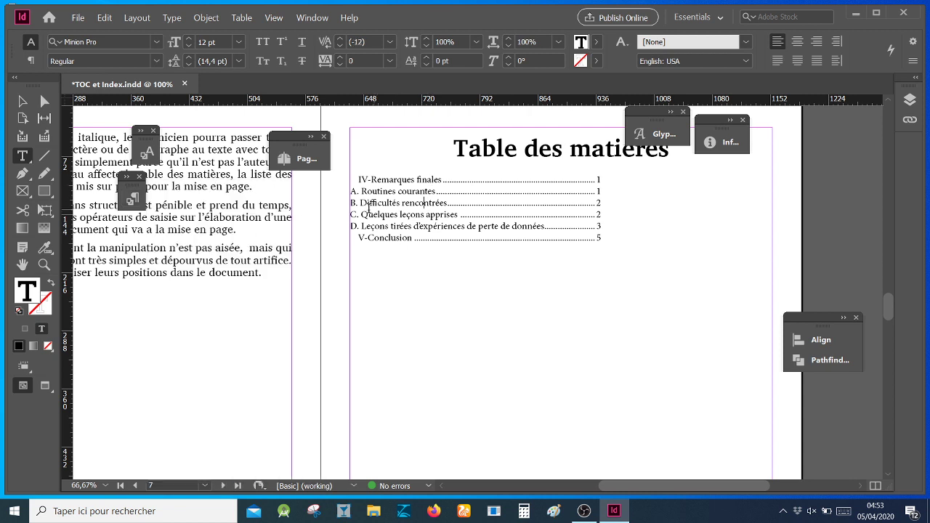
left_click(132, 199)
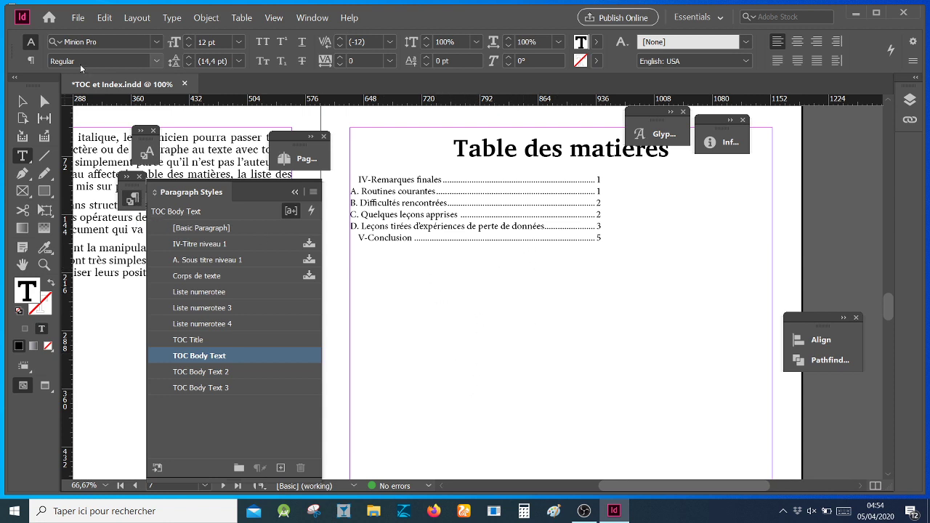
- Check the entry styles assigned to A. Sous titre niveau 1 and IV-Titre niveau 1 in the TABLE DES MATIERES style
left_click(138, 19)
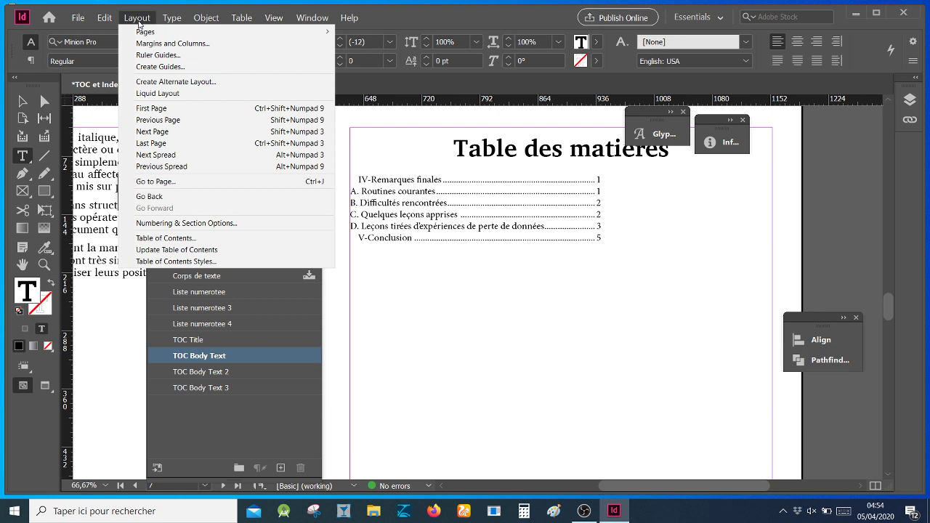
left_click(195, 265)
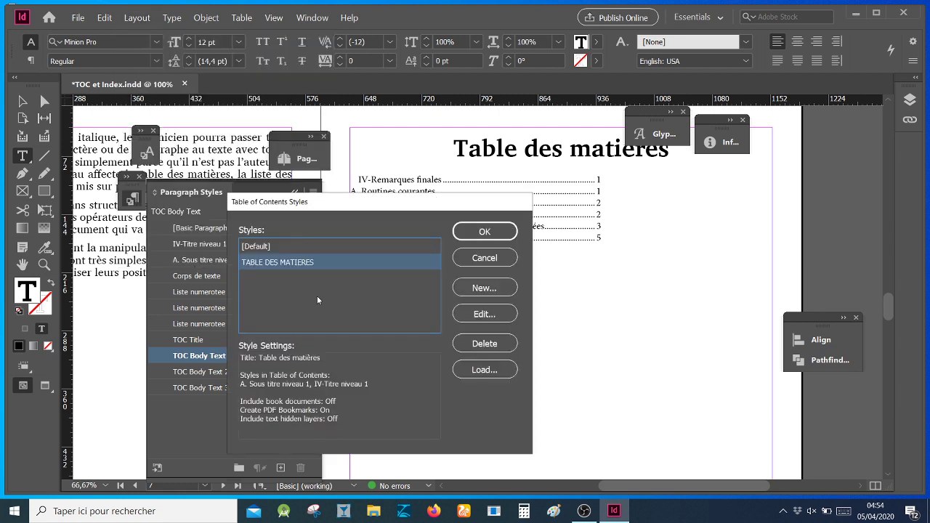
left_click(491, 317)
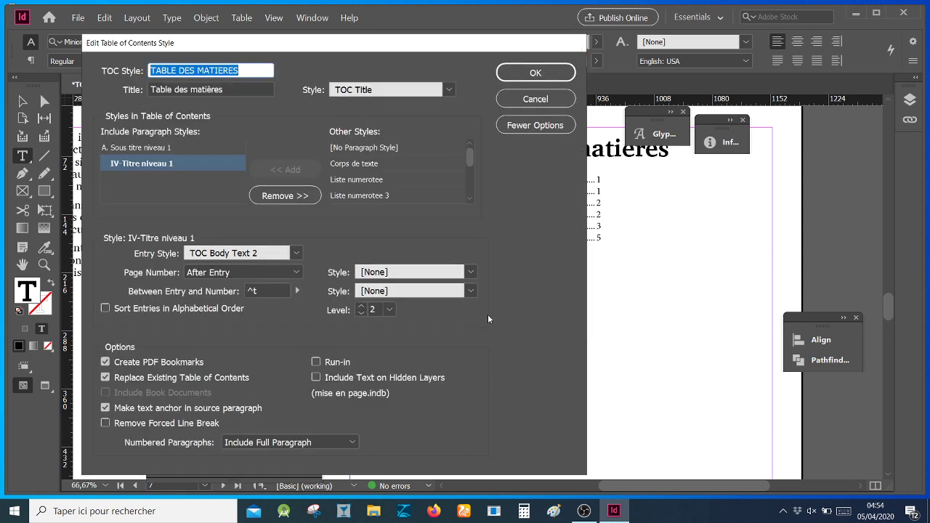
left_click(180, 149)
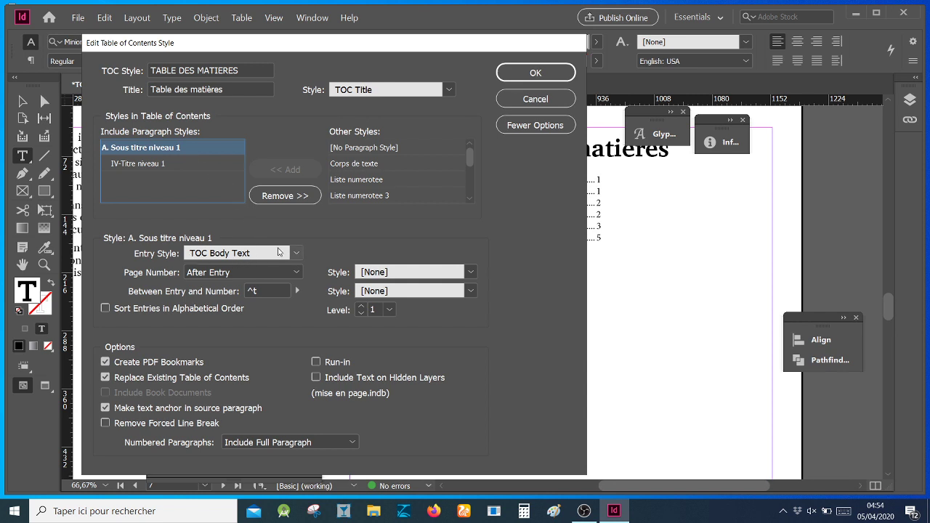
left_click(189, 165)
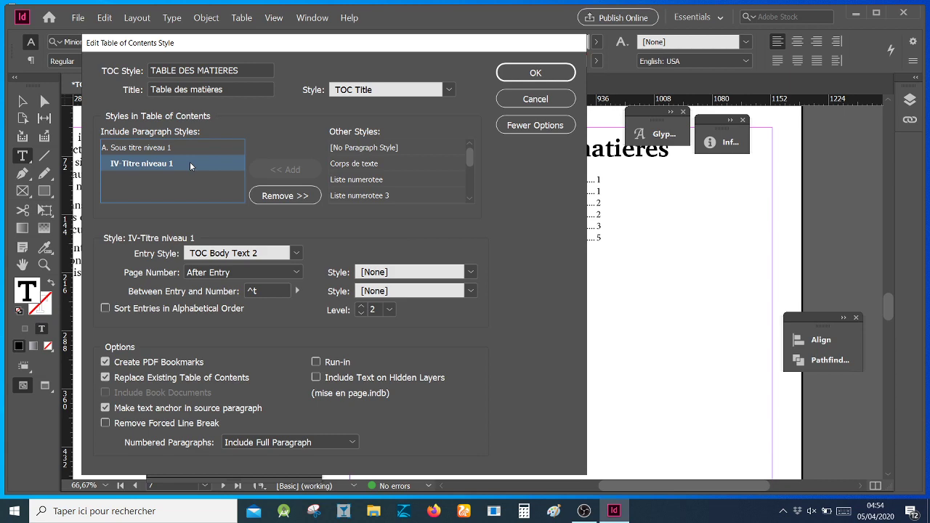
left_click(542, 75)
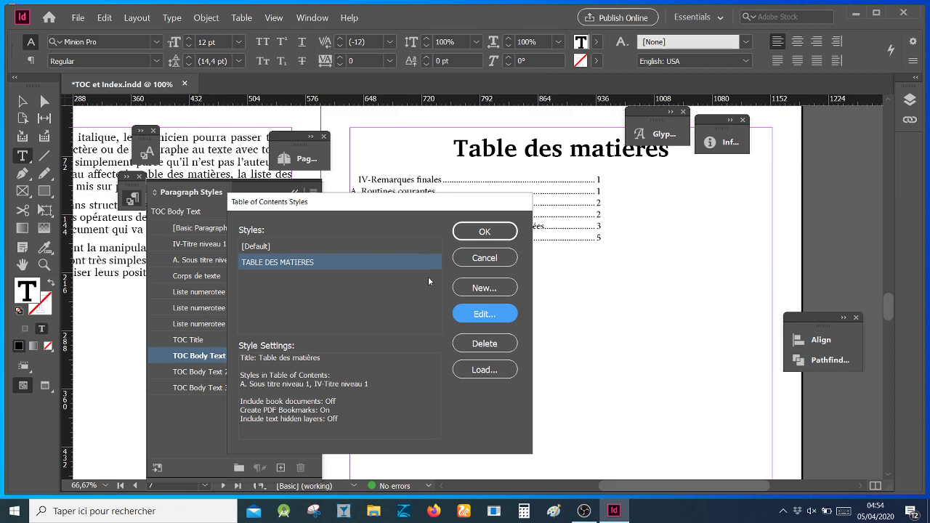
left_click(485, 231)
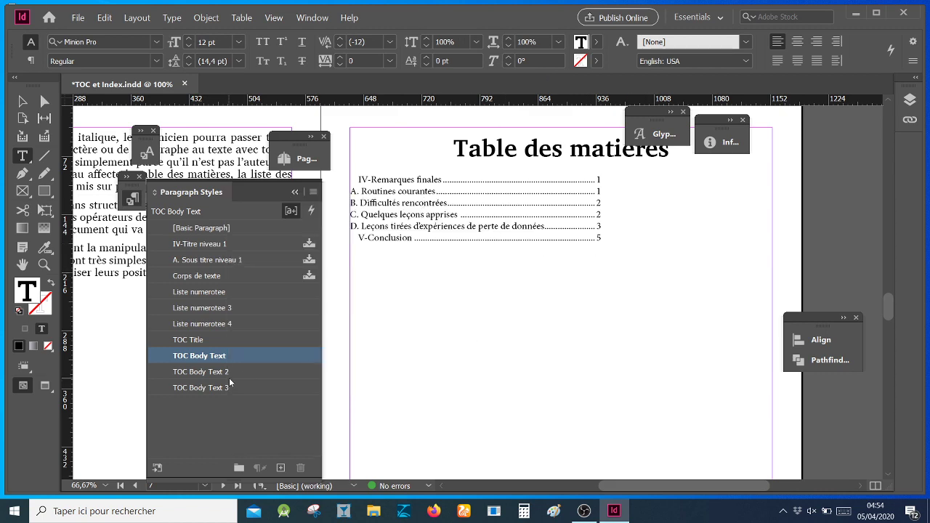
- Examine the indents and spacing of the TOC Body Text paragraph style, leaving its settings as they are
right_click(242, 358)
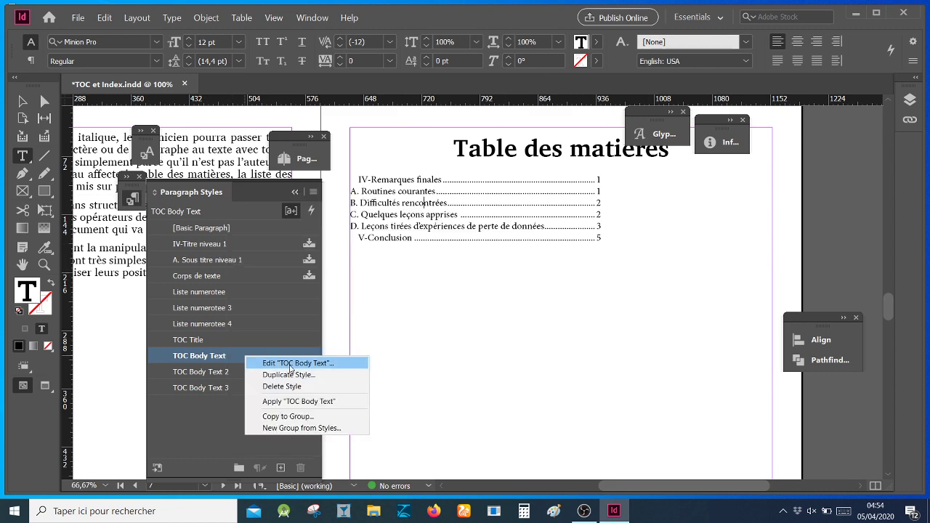
left_click(448, 372)
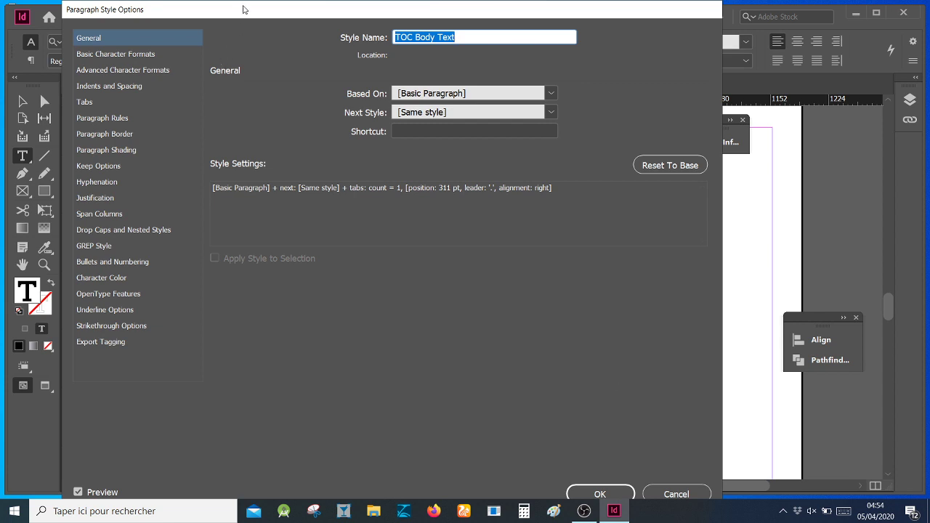
left_click_drag(243, 10, 471, 232)
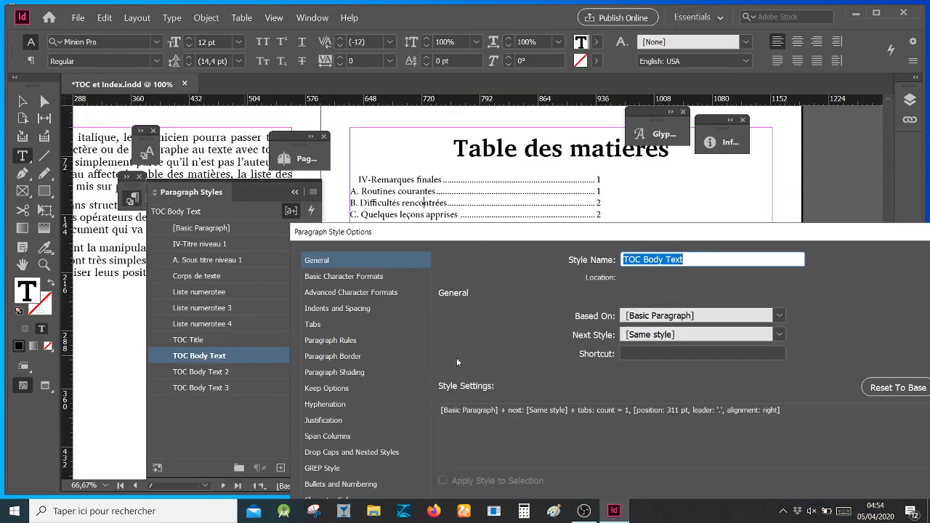
left_click(346, 309)
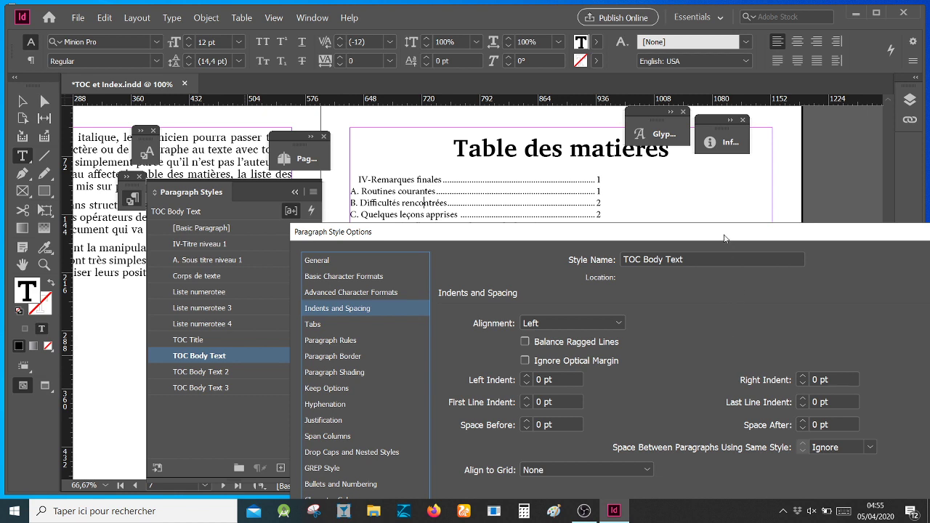
left_click_drag(724, 238, 651, 227)
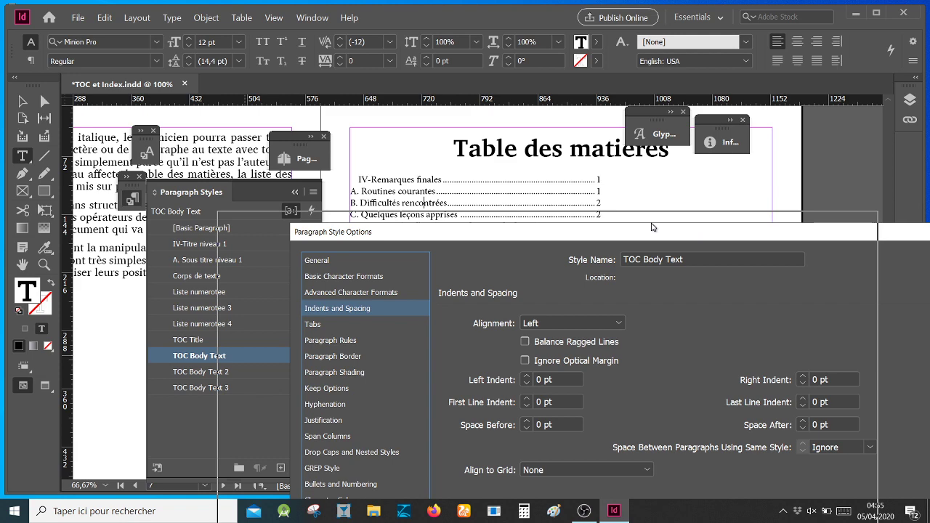
left_click_drag(652, 226, 572, 17)
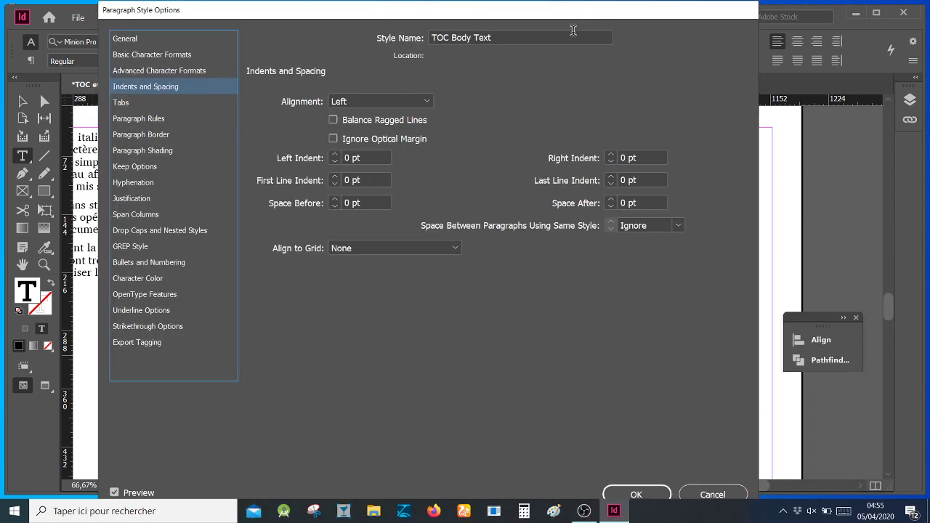
left_click(631, 494)
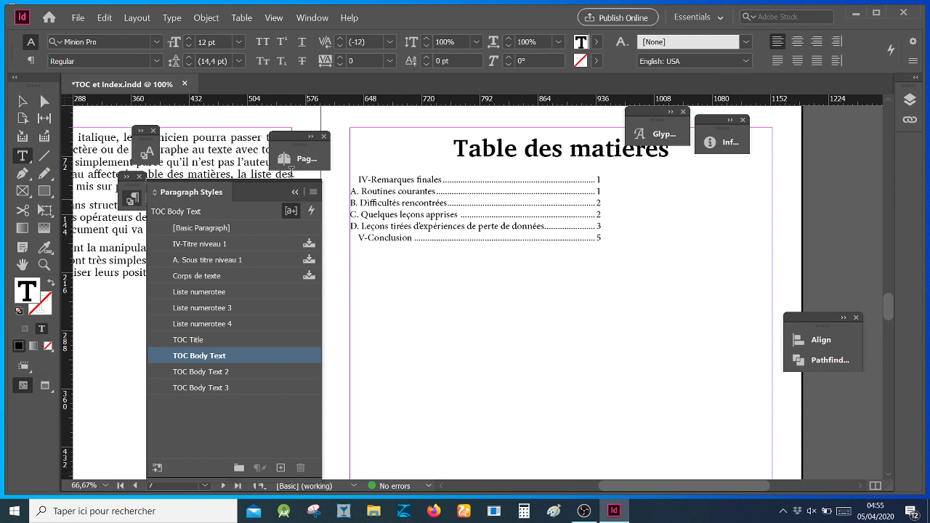
- In the TABLE DES MATIERES style, assign TOC Body Text to IV-Titre niveau 1 and TOC Body Text 2 to A. Sous titre niveau 1
left_click(133, 17)
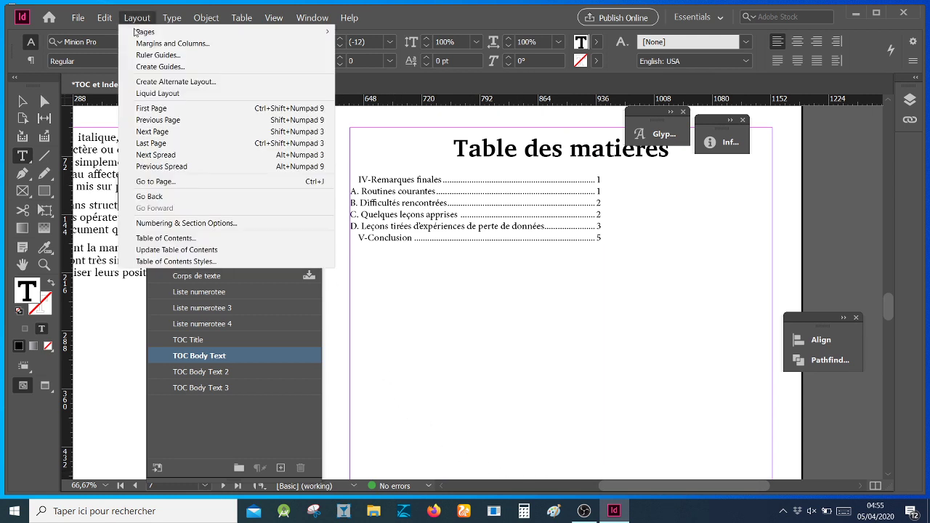
left_click(175, 262)
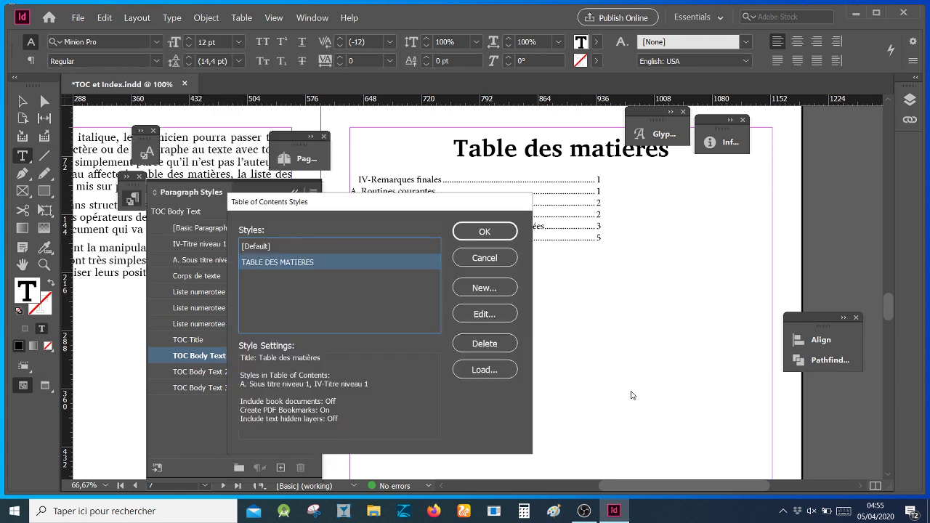
left_click(483, 314)
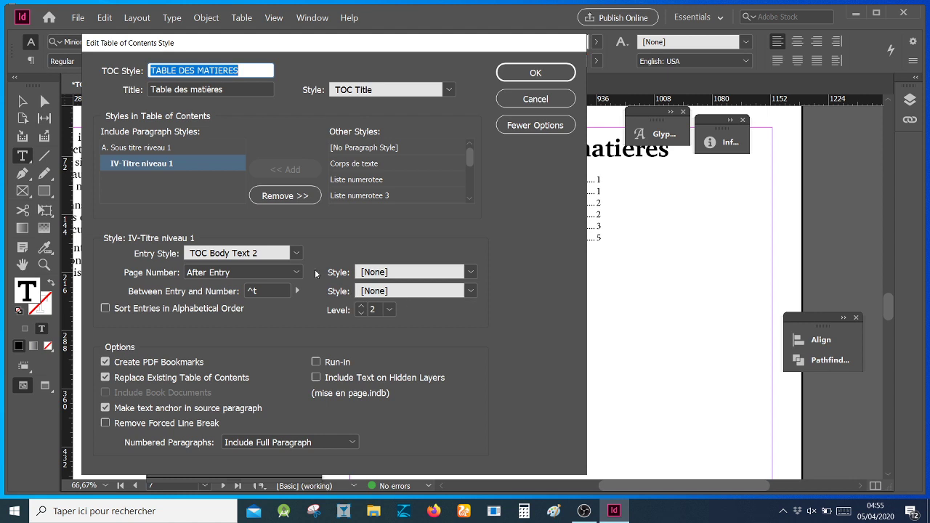
left_click(296, 253)
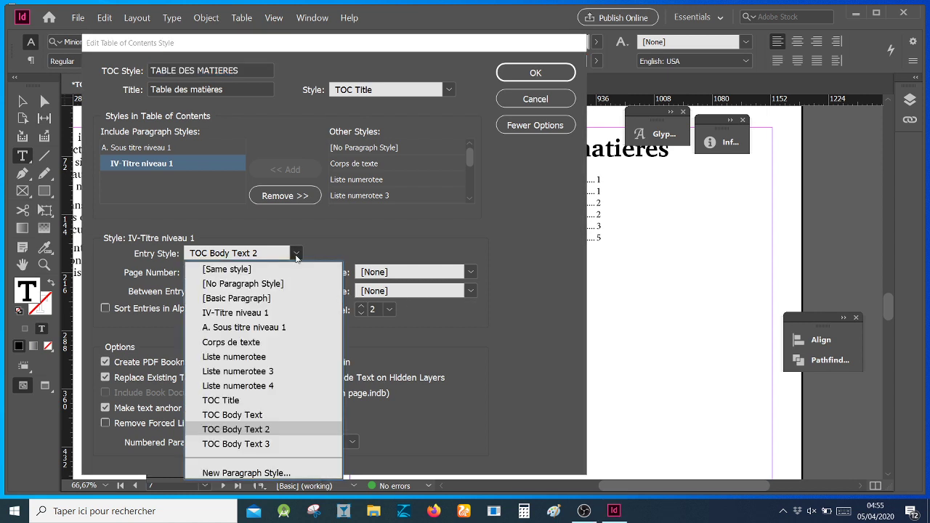
left_click(270, 417)
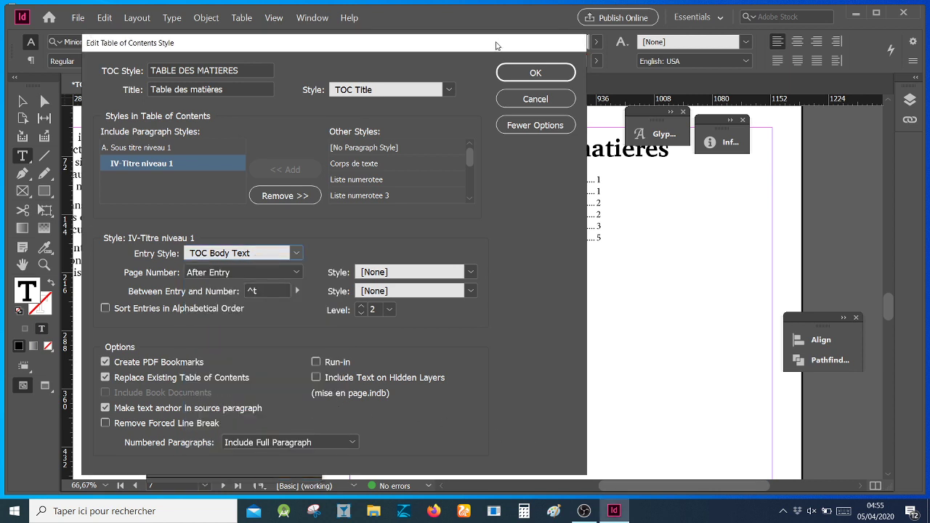
left_click(171, 148)
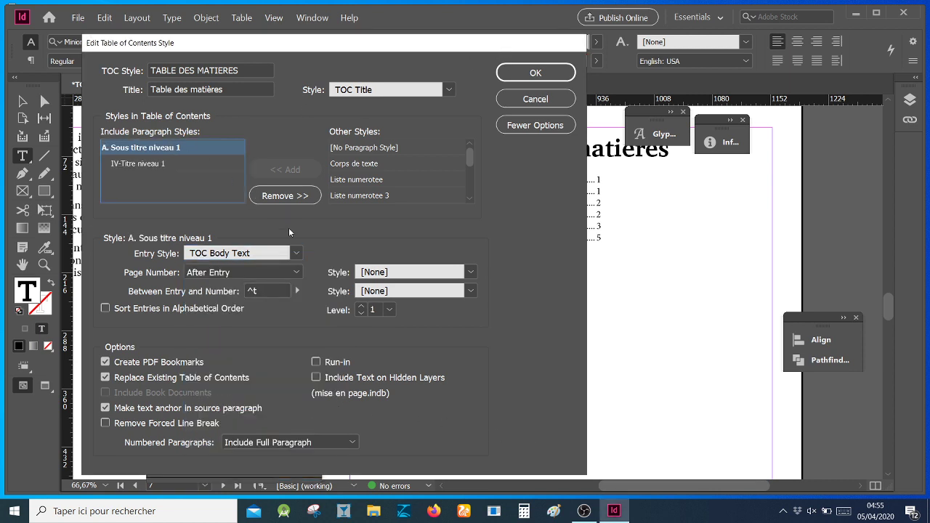
left_click(298, 255)
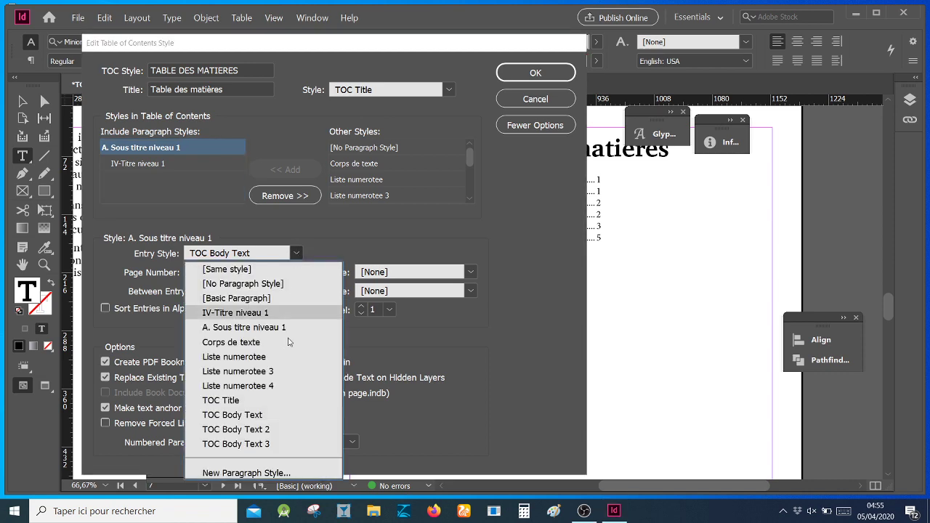
left_click(283, 429)
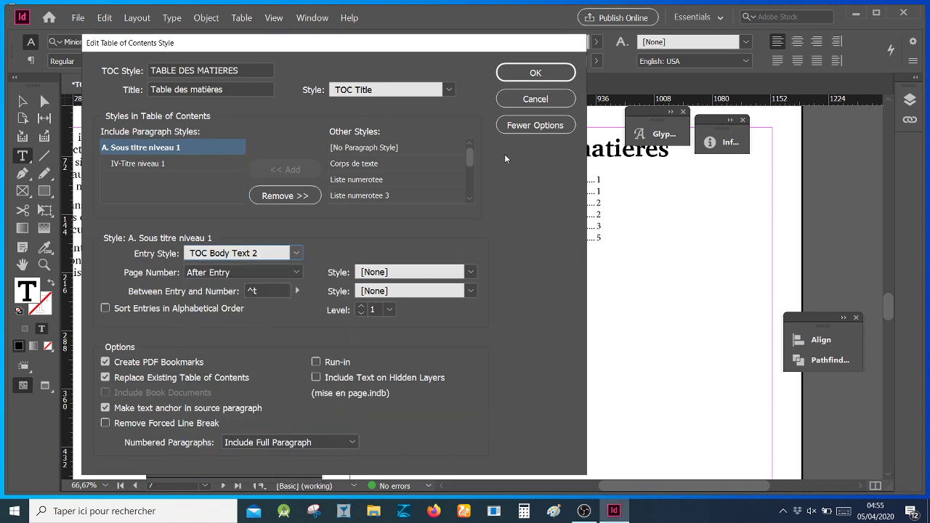
left_click(536, 73)
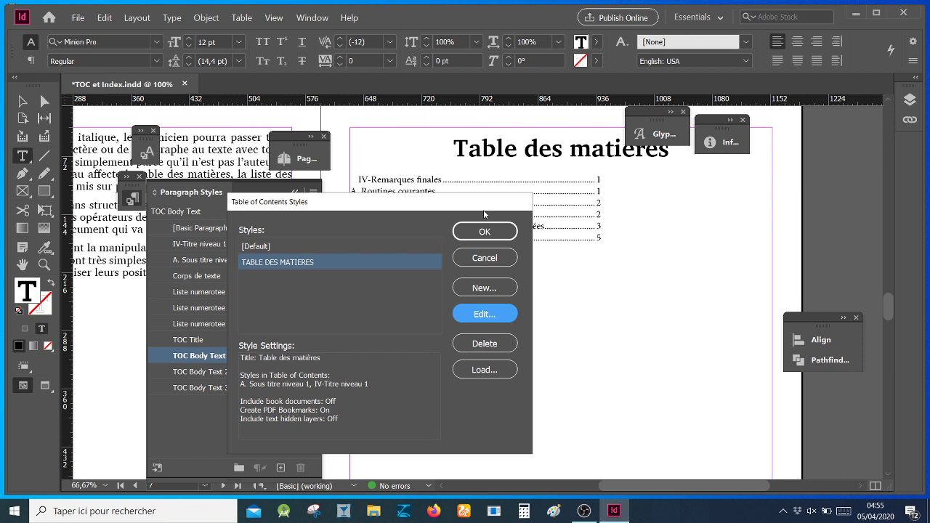
- Save the TABLE DES MATIERES style changes and update the generated table of contents
left_click(485, 231)
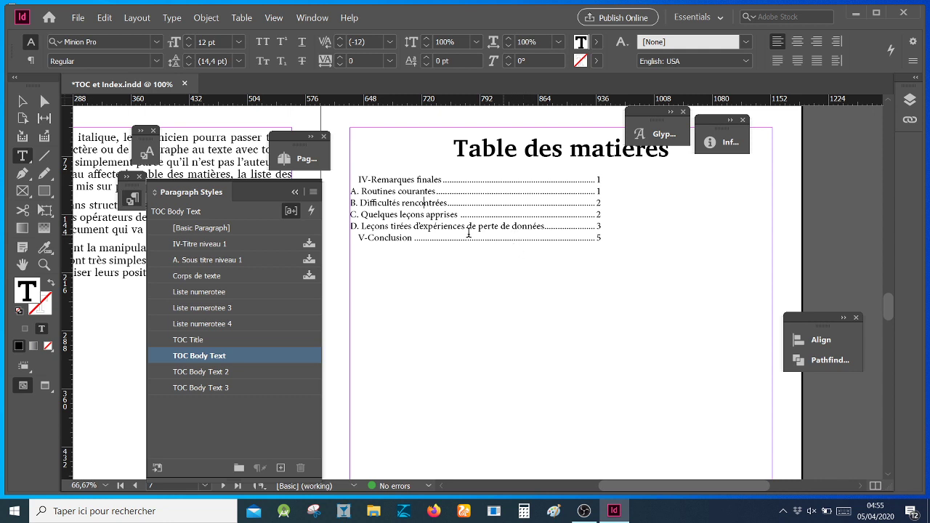
left_click(128, 18)
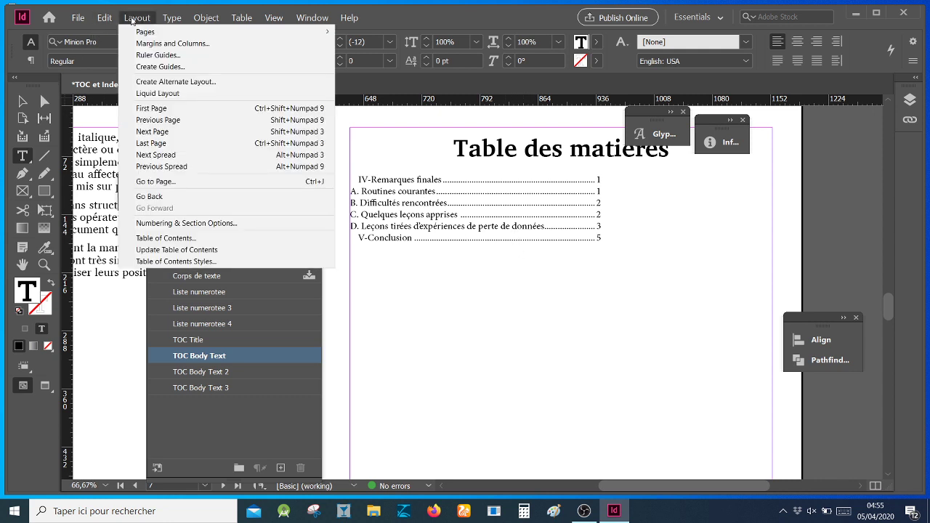
left_click(174, 250)
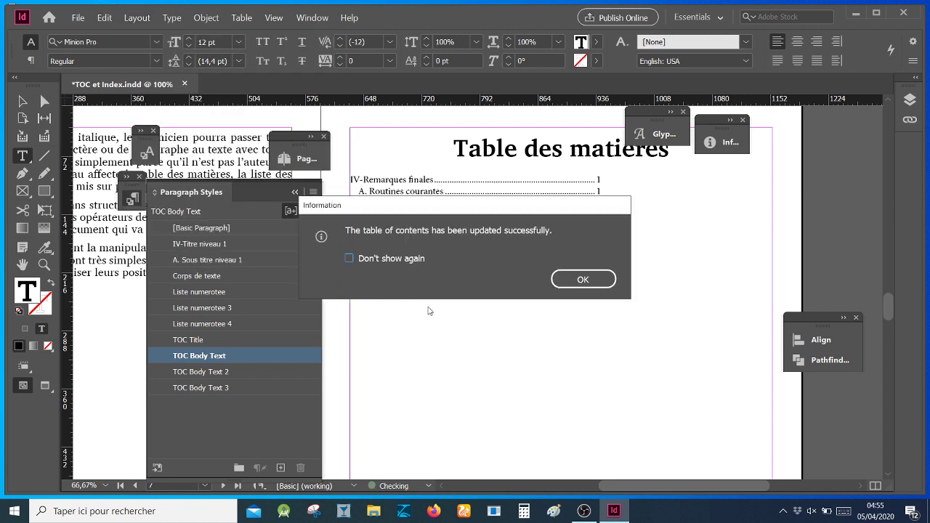
left_click(582, 280)
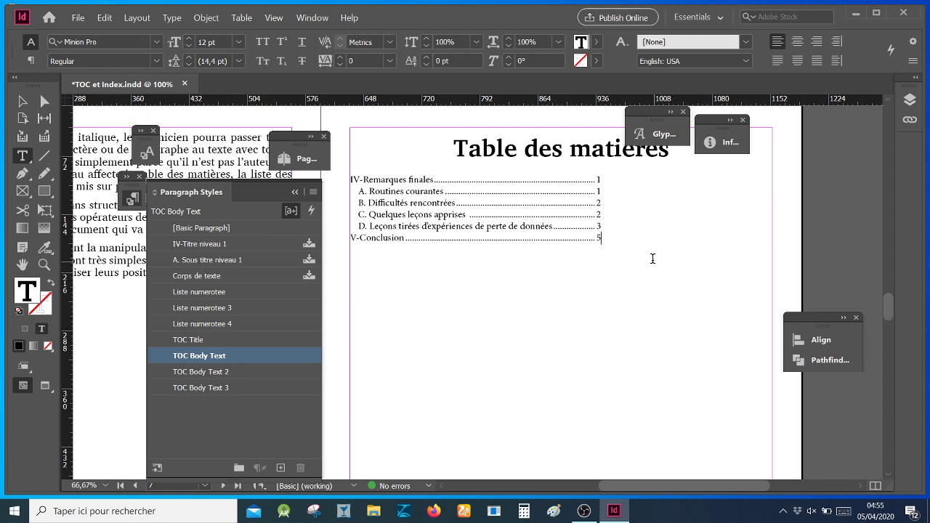
left_click(629, 245)
- In the TOC Body Text paragraph style, move the dot-leader right tab stop to 518 pt at the right indent
left_click(441, 182)
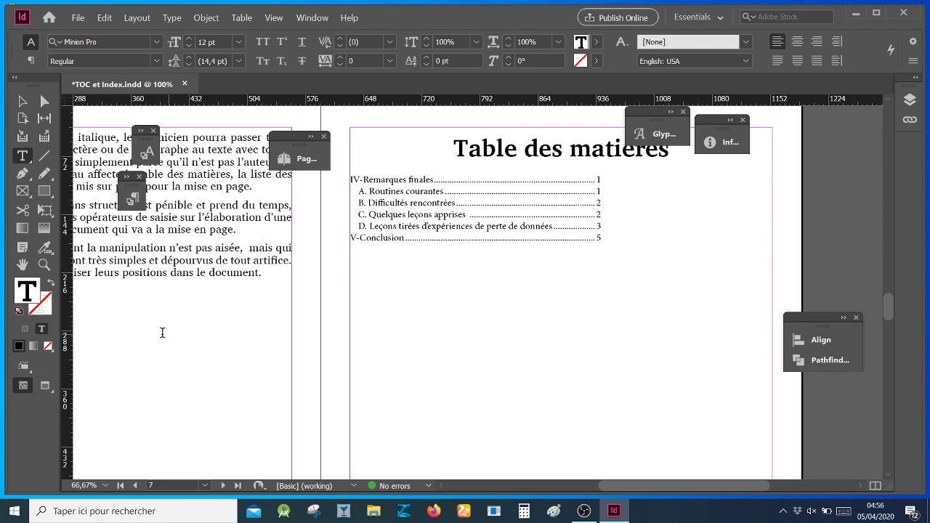
left_click(134, 200)
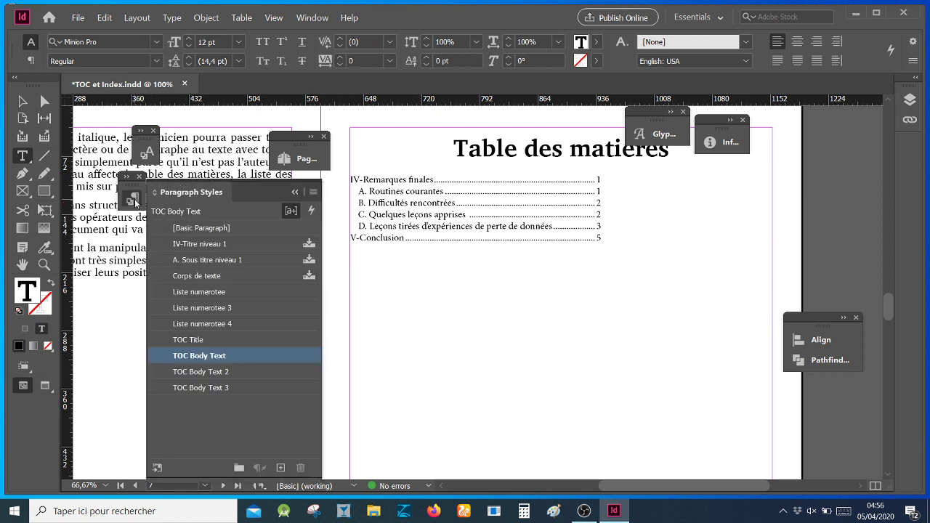
right_click(243, 355)
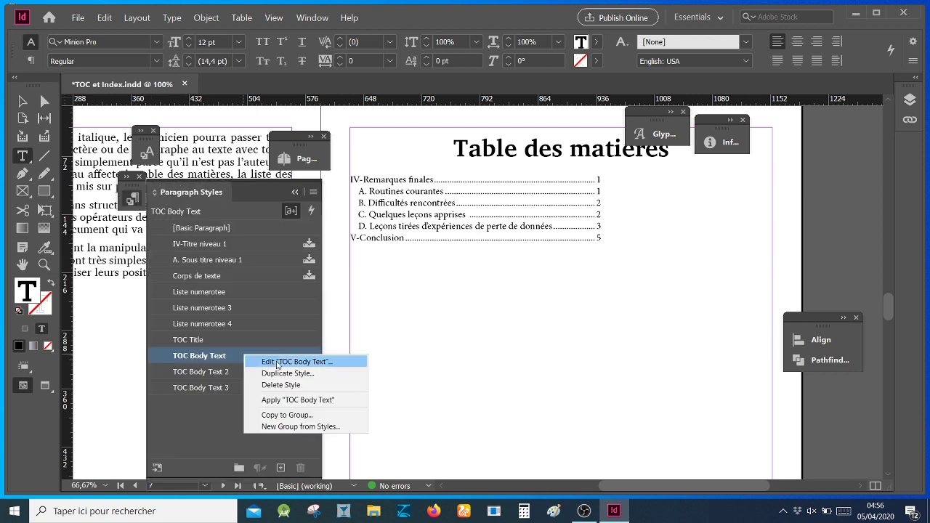
left_click(275, 362)
left_click_drag(456, 10, 470, 230)
left_click(134, 322)
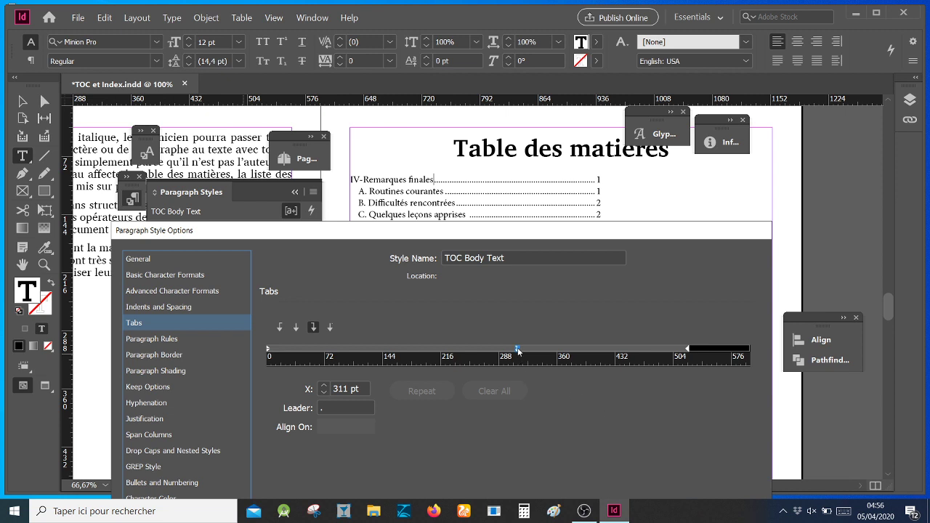
left_click_drag(519, 351, 574, 385)
left_click_drag(579, 352, 685, 354)
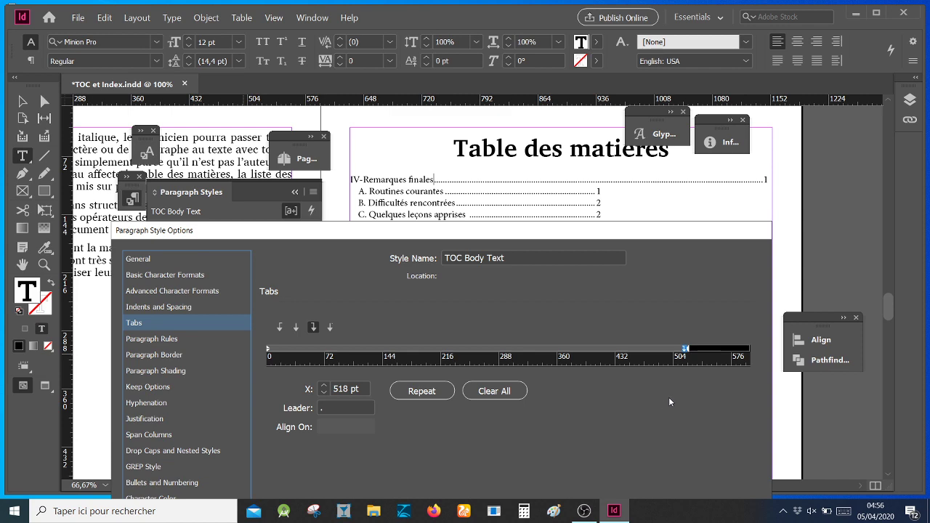
left_click_drag(624, 236, 646, 128)
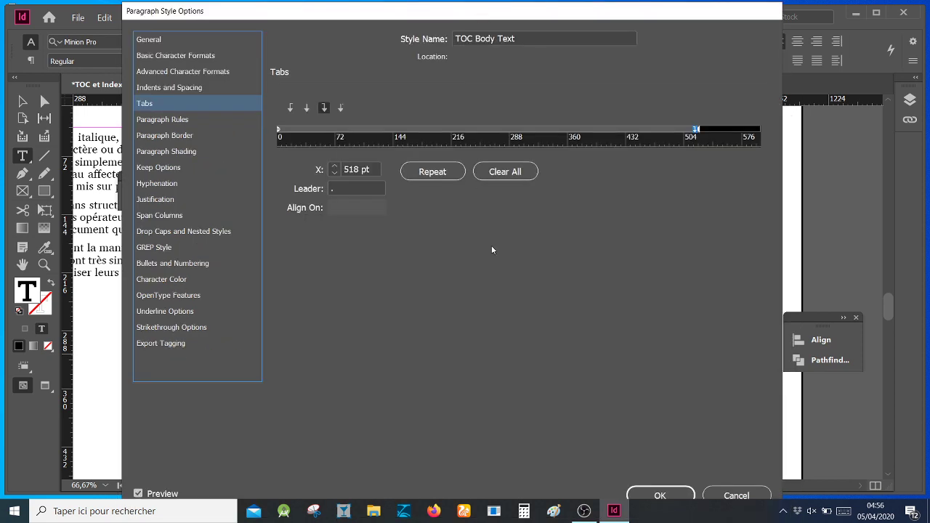
left_click(654, 494)
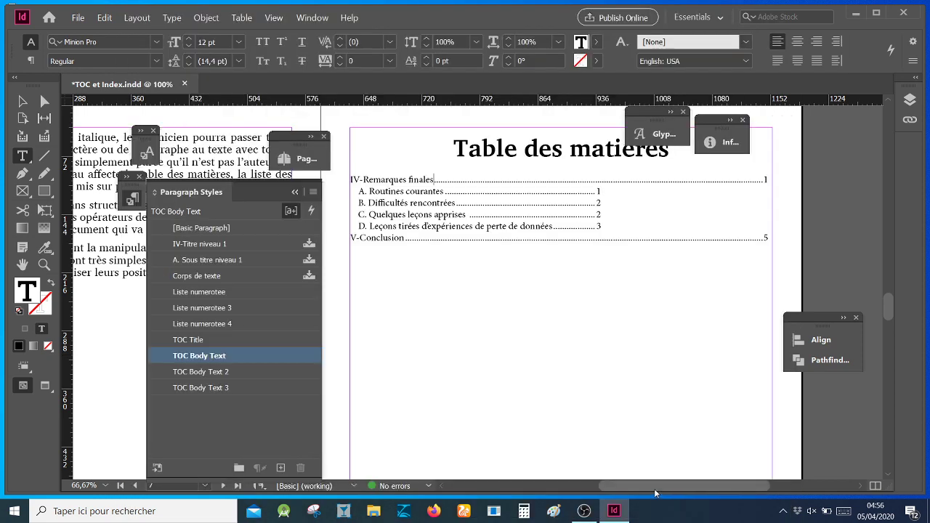
- In the TOC Body Text 2 paragraph style, move the dot-leader right tab stop to 518 pt
left_click(523, 202)
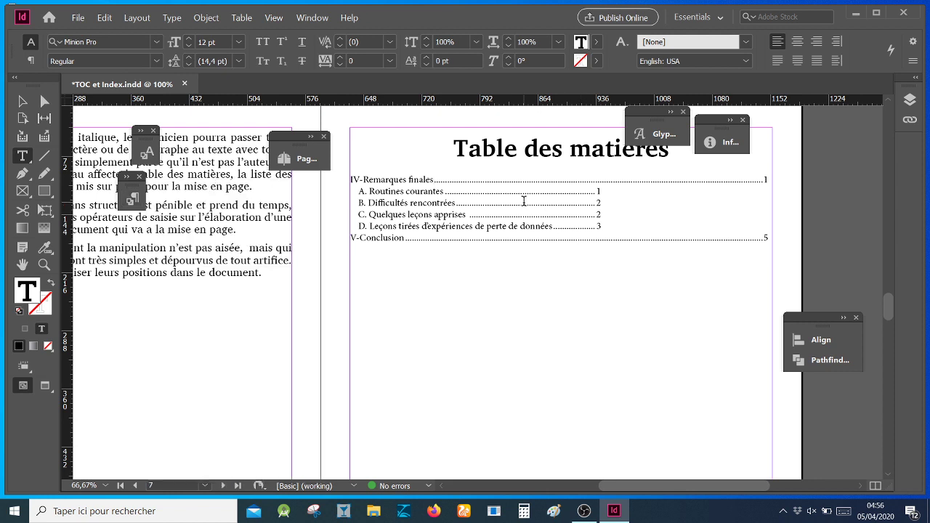
left_click(133, 198)
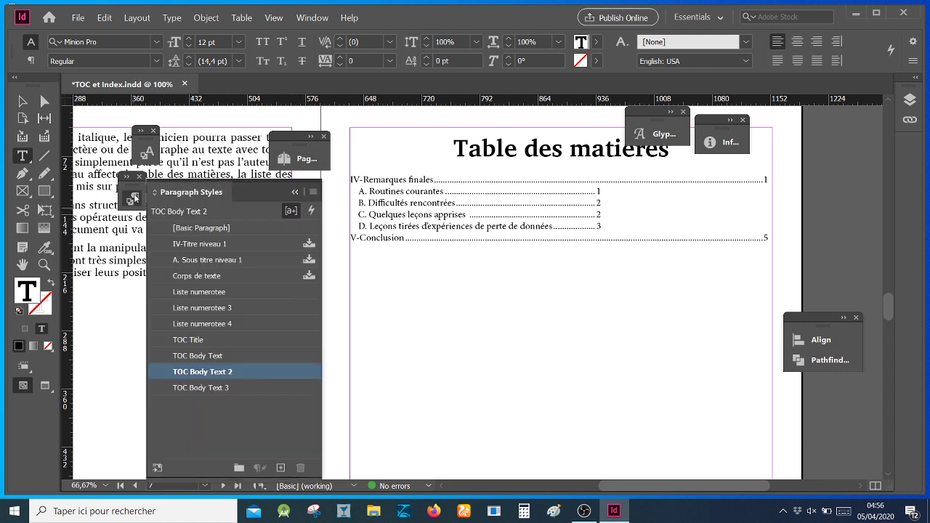
right_click(253, 373)
left_click(288, 380)
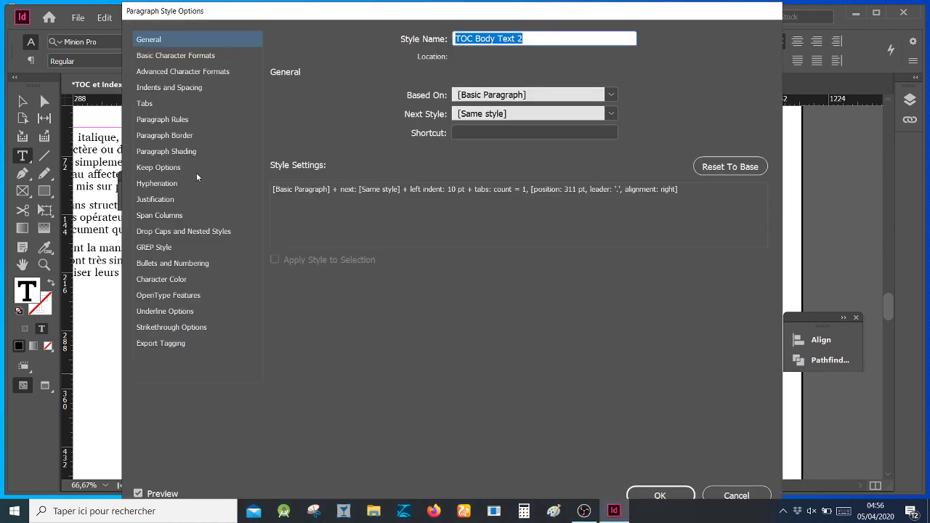
left_click(187, 105)
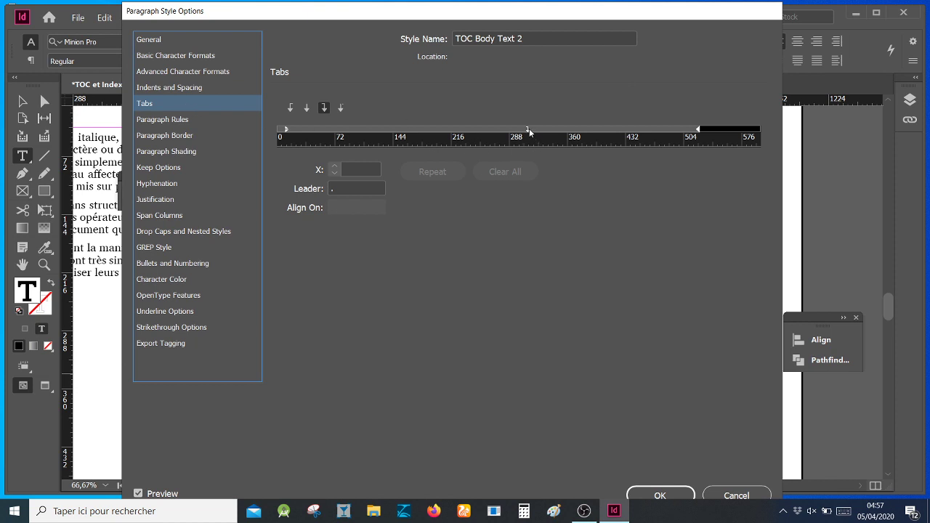
left_click_drag(528, 131, 693, 133)
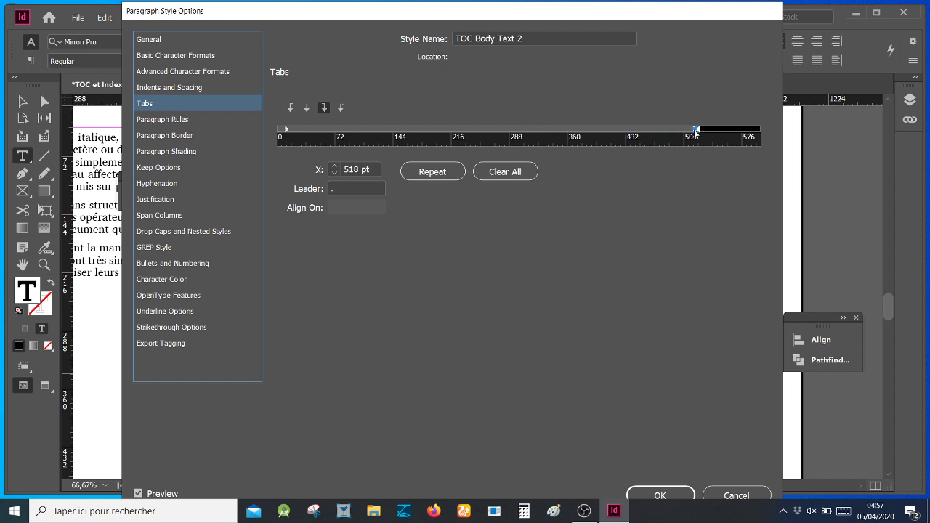
left_click(661, 495)
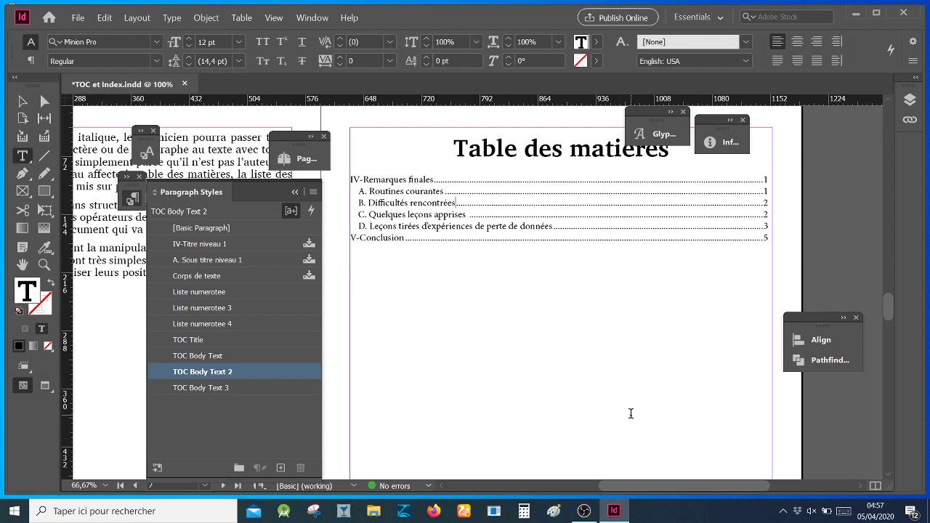
- Save the TOC et Index document and put the paragraph styles list away
left_click(75, 19)
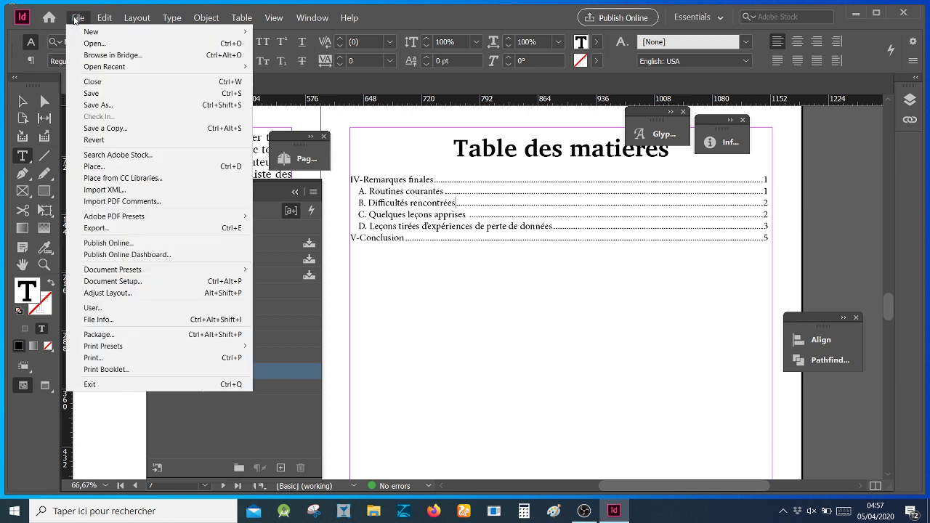
left_click(105, 93)
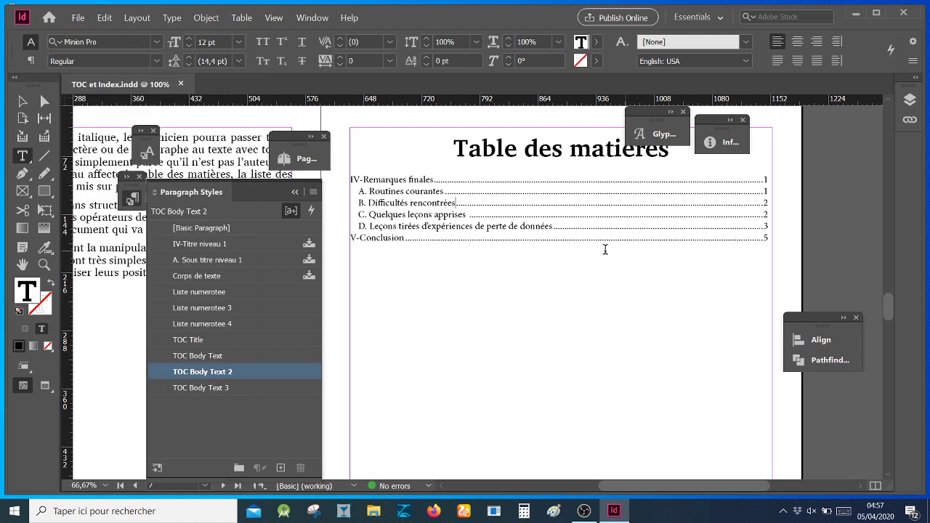
left_click(293, 192)
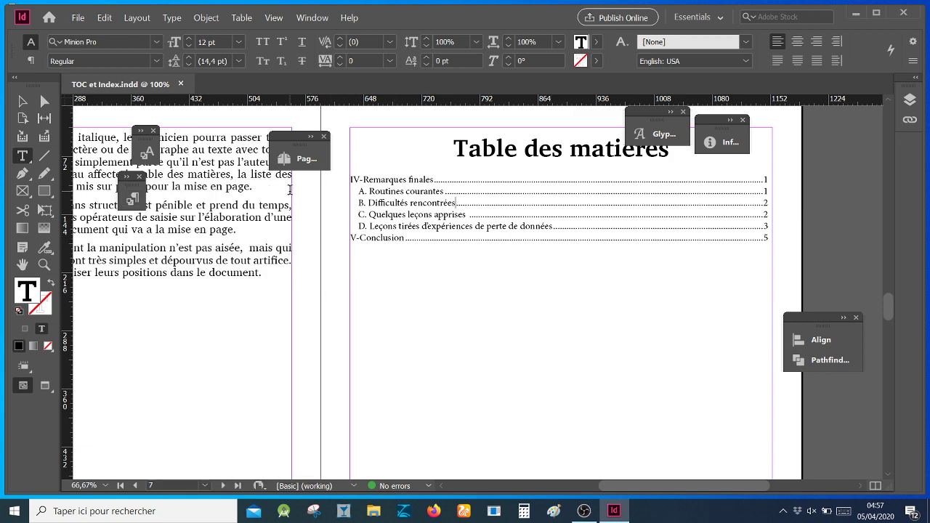
- Bring up the document's Index references and place them beside the page text
left_click_drag(632, 492, 574, 492)
scroll(668, 407, "down", 3)
scroll(668, 407, "down", 6)
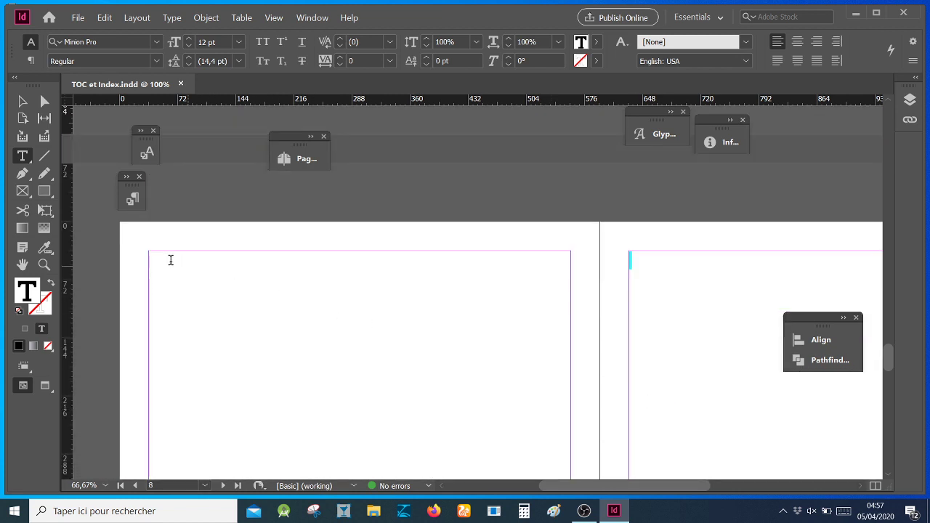
scroll(675, 379, "up", 10)
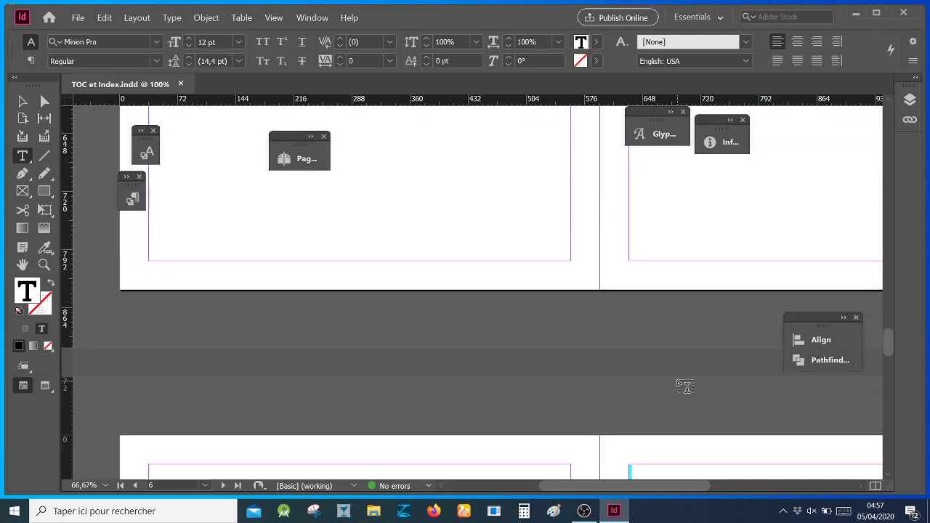
scroll(679, 378, "up", 5)
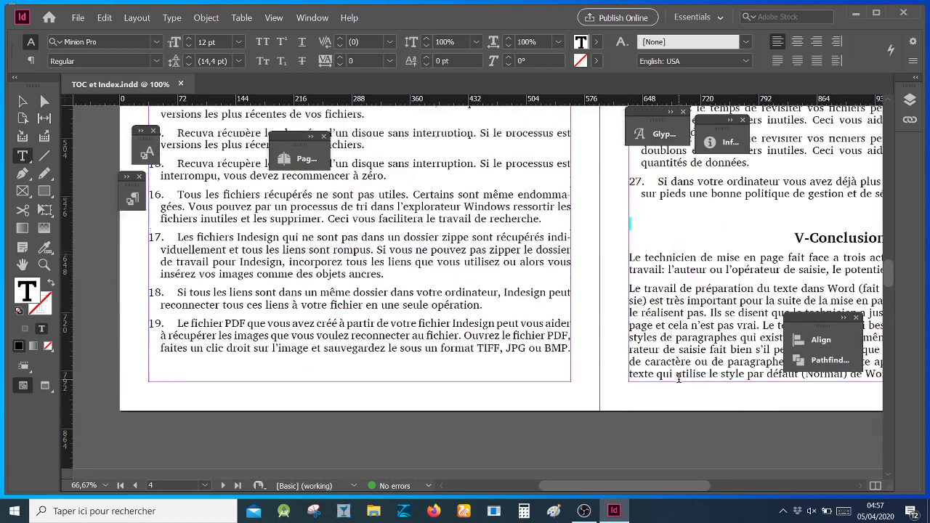
left_click(312, 17)
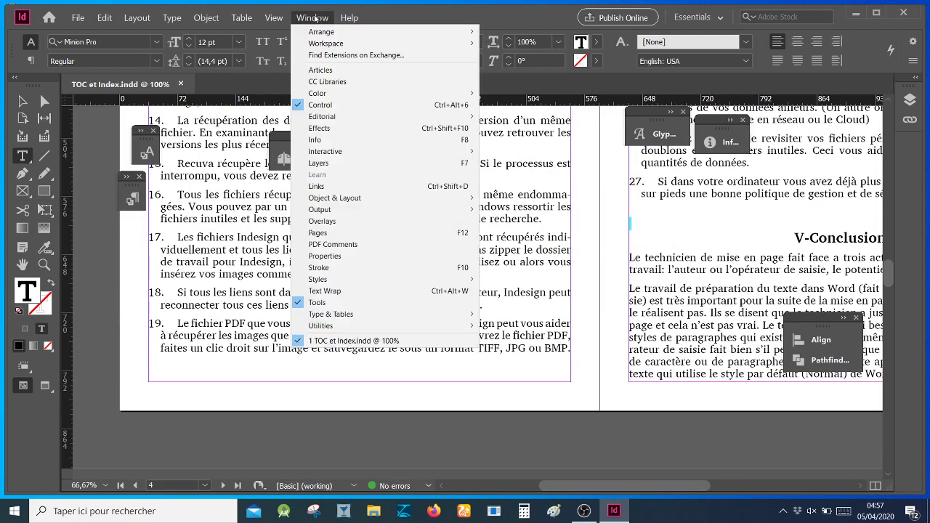
mouse_move(364, 331)
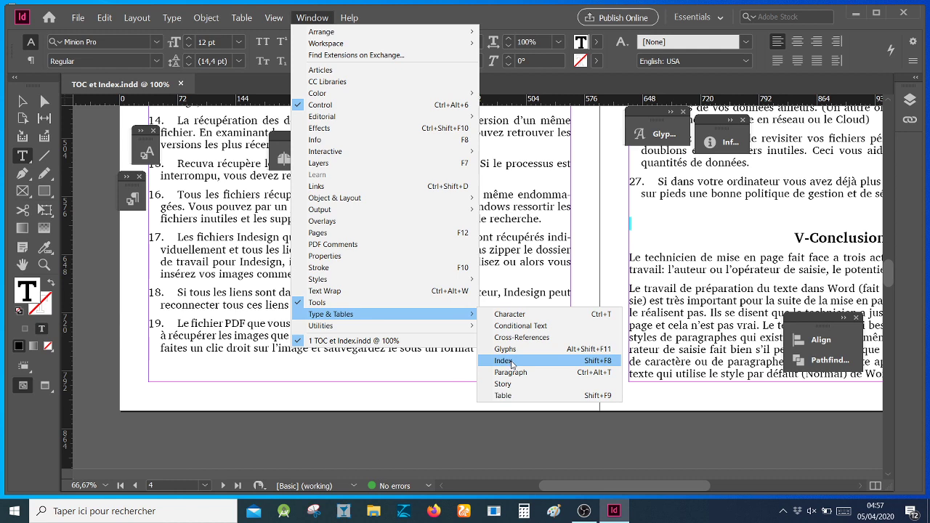
left_click(511, 361)
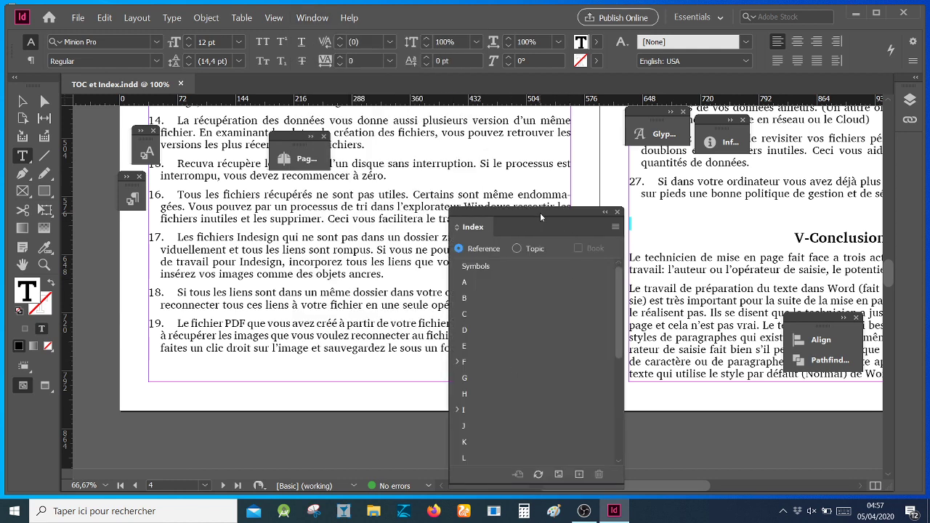
left_click_drag(541, 217, 189, 116)
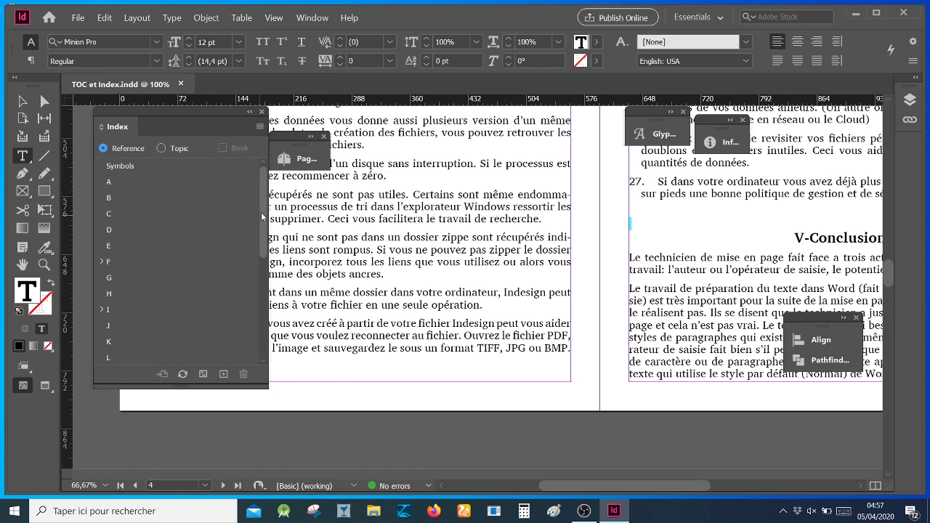
left_click(260, 127)
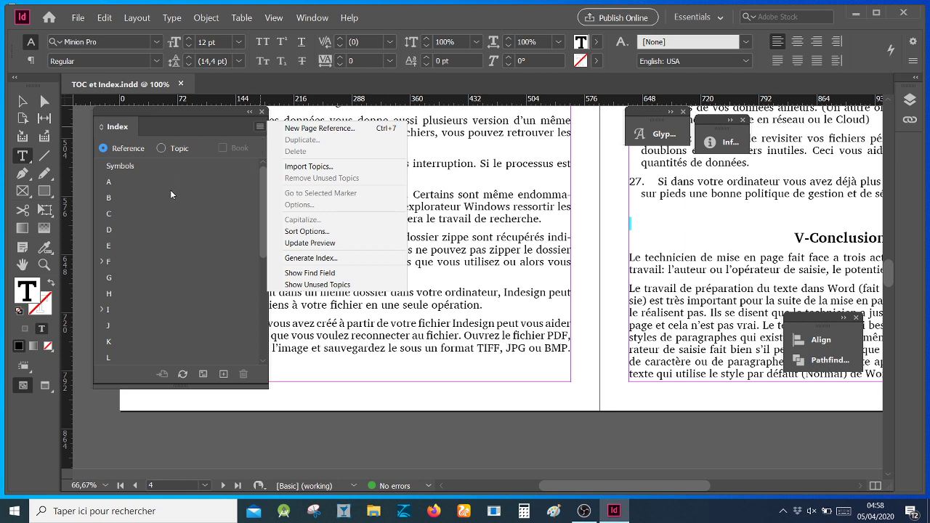
left_click(166, 109)
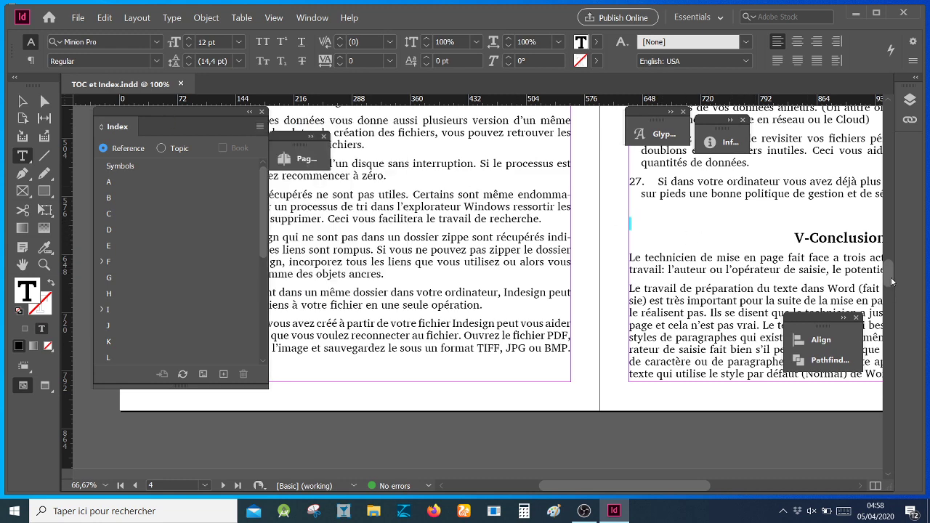
- Add index page references for all occurrences of "textes", taken from the opening paragraph under "A. Routines courantes", with the Current Page type
left_click_drag(890, 277, 904, 123)
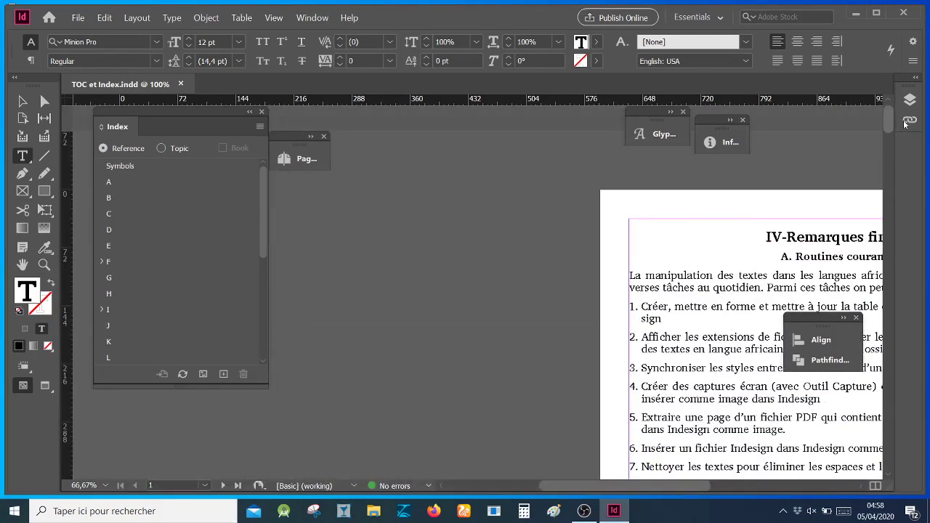
scroll(755, 239, "down", 3)
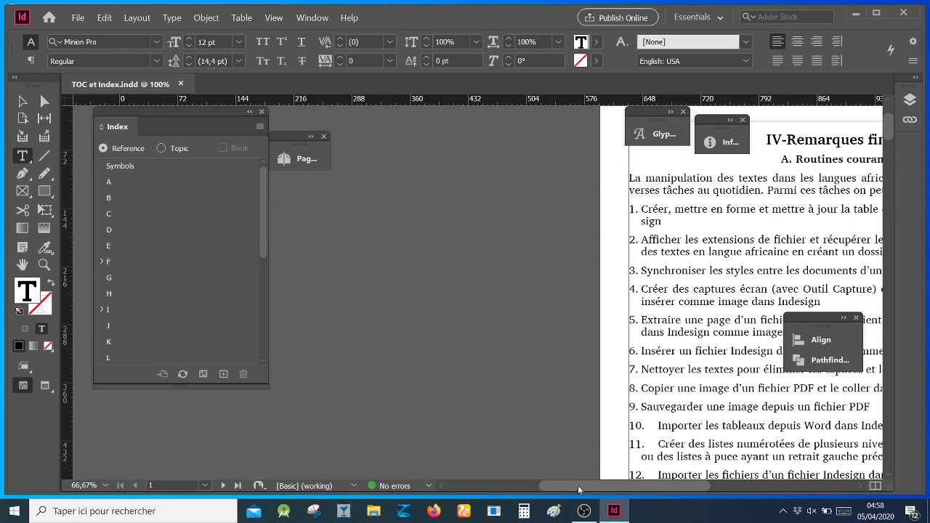
left_click_drag(579, 490, 632, 489)
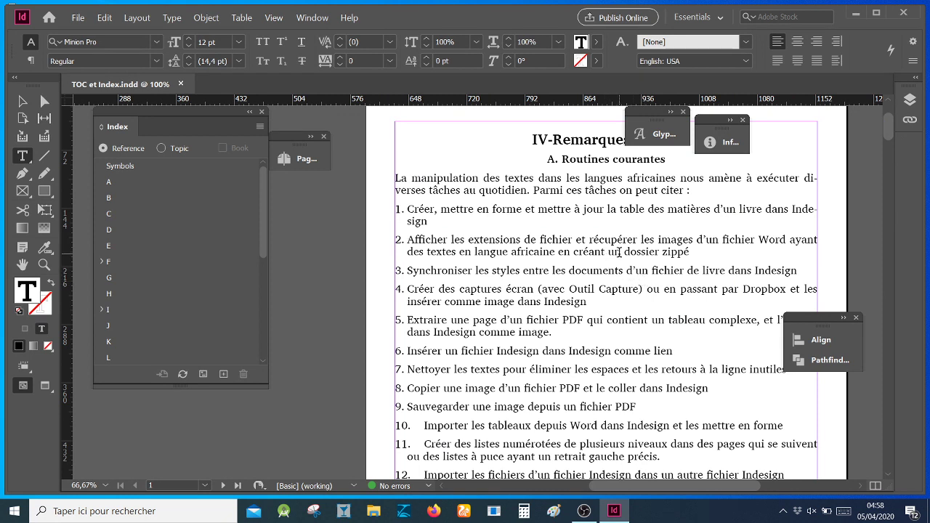
left_click_drag(504, 178, 532, 175)
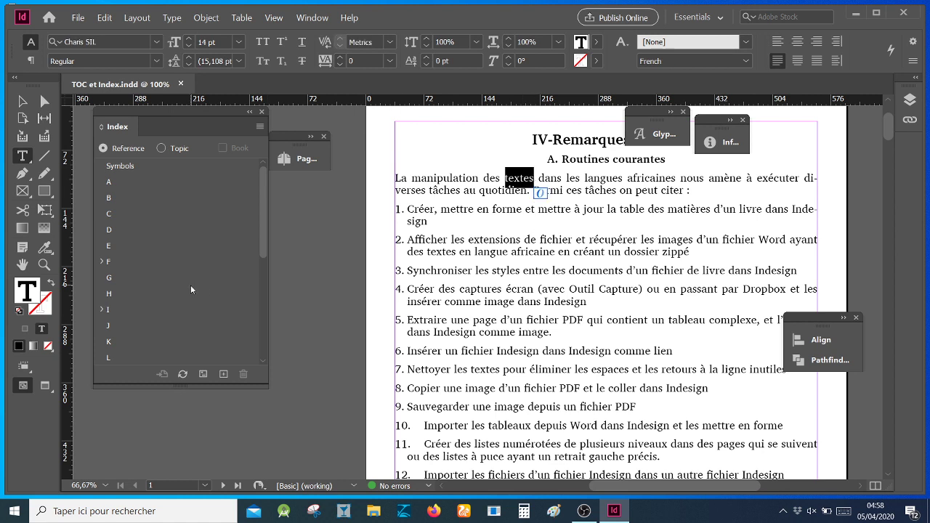
left_click(259, 128)
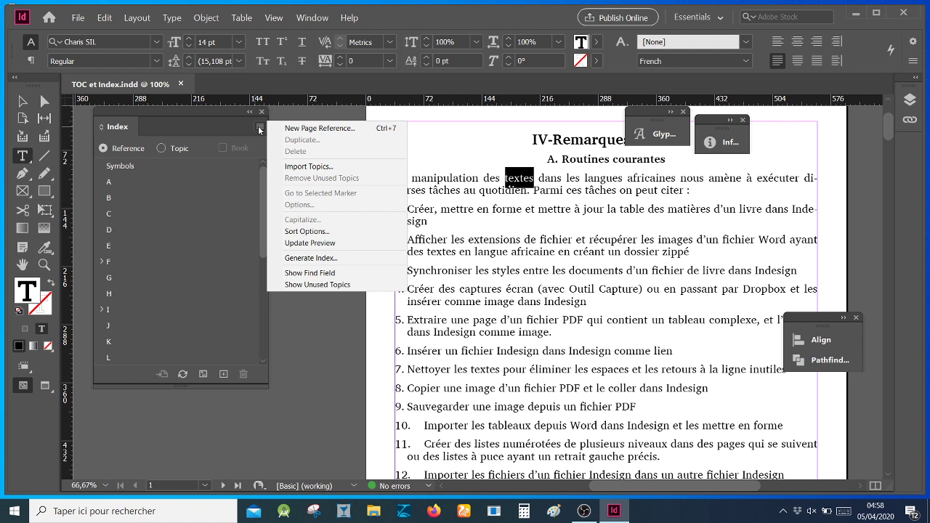
left_click(336, 129)
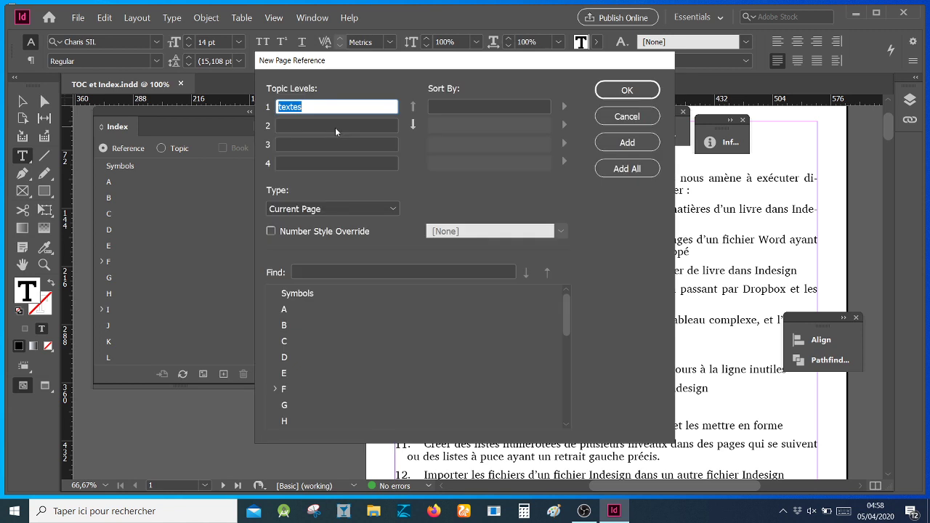
left_click(629, 170)
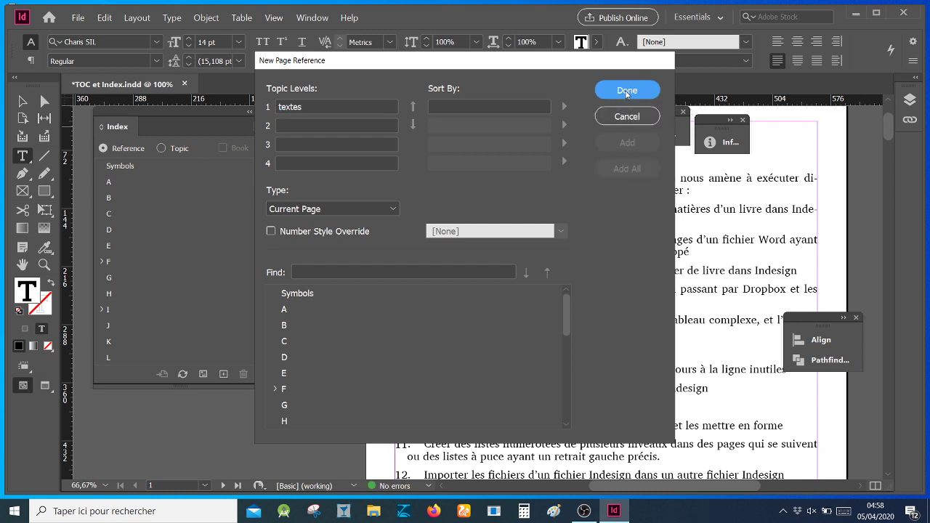
left_click(627, 91)
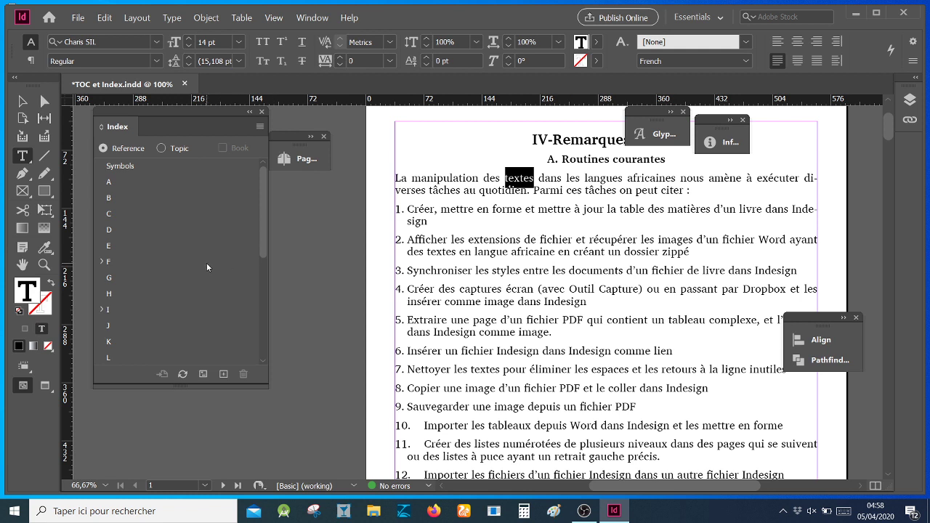
- Repeat the new page reference for the selected word "textes", again adding all of its occurrences
left_click(223, 375)
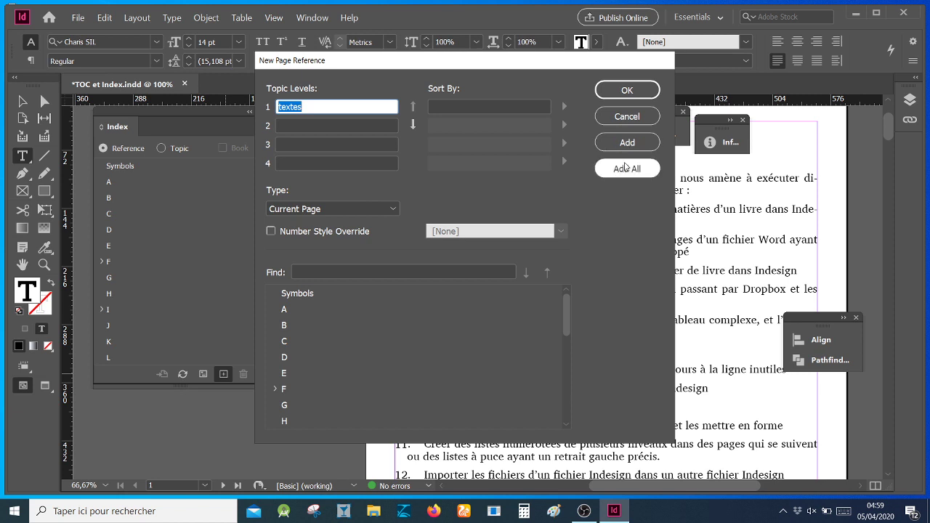
left_click(627, 170)
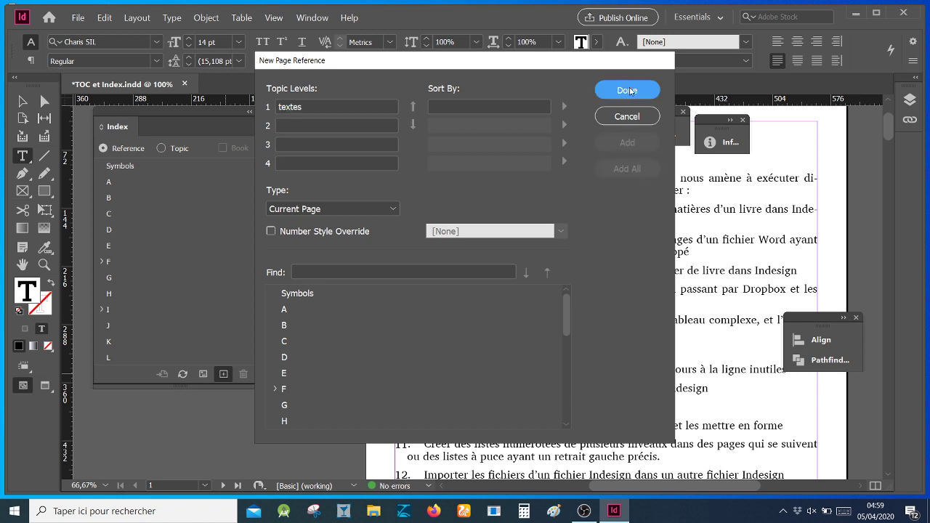
left_click(632, 92)
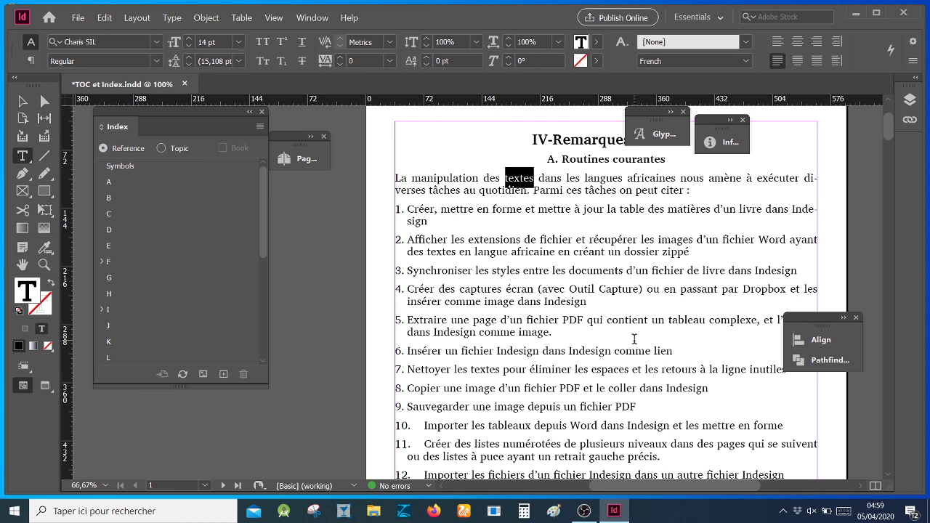
- Index all occurrences of the word "extensions" from list item 2 as a level 1 topic
scroll(634, 338, "down", 1)
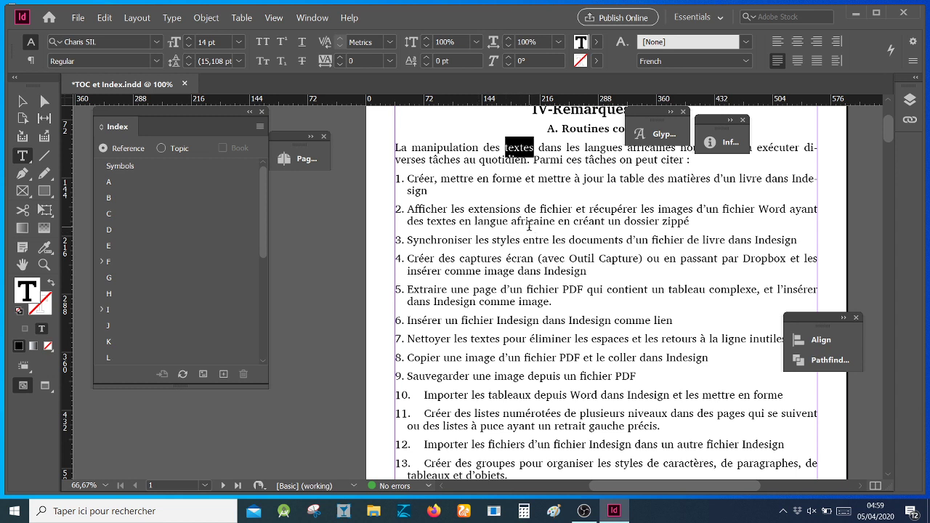
double_click(497, 209)
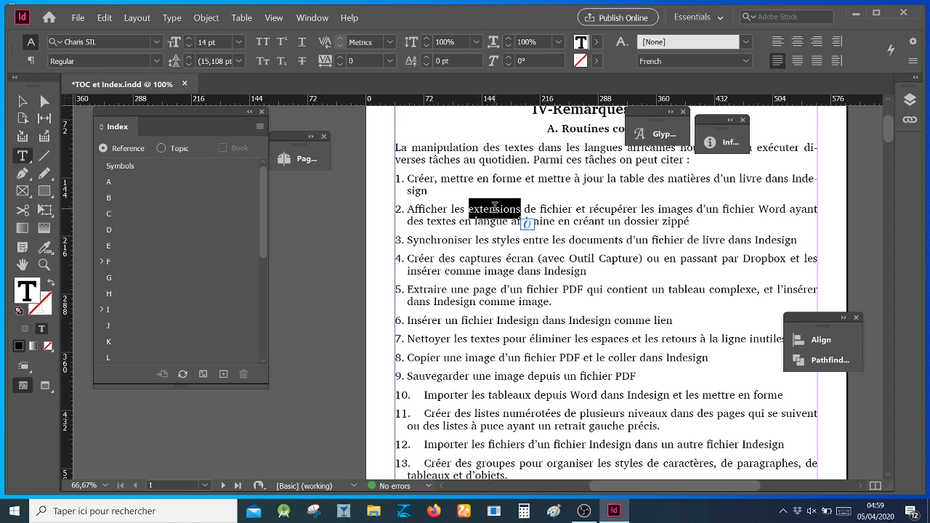
left_click(223, 373)
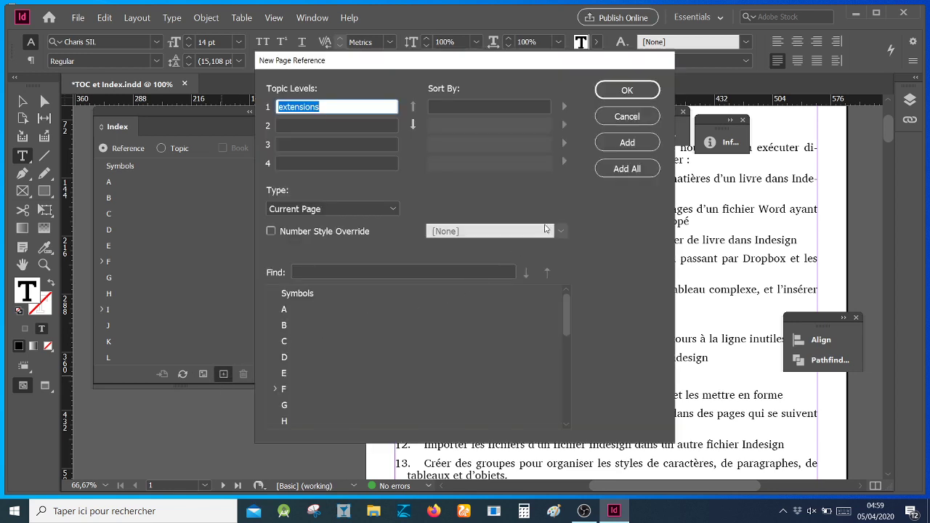
left_click(622, 170)
left_click(626, 91)
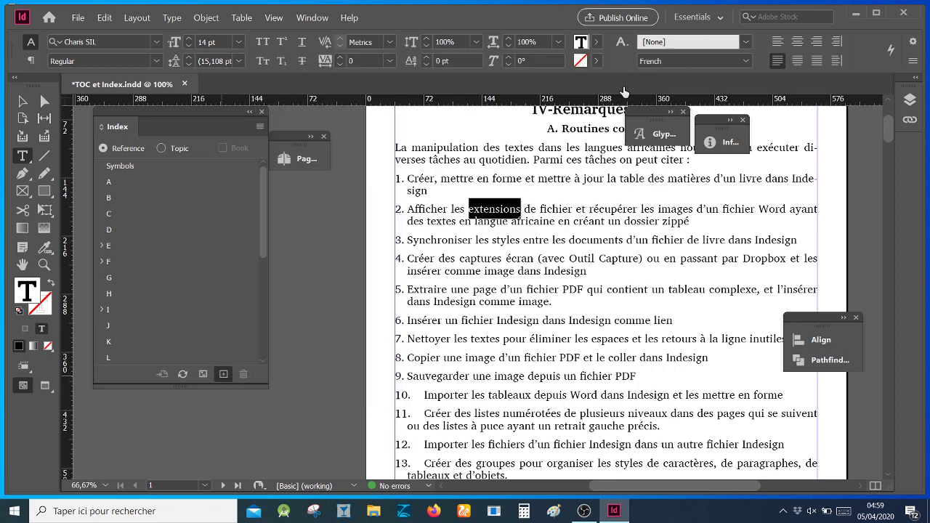
- Index all occurrences of the word "Indesign" from list item 6 as a level 1 topic
left_click(589, 320)
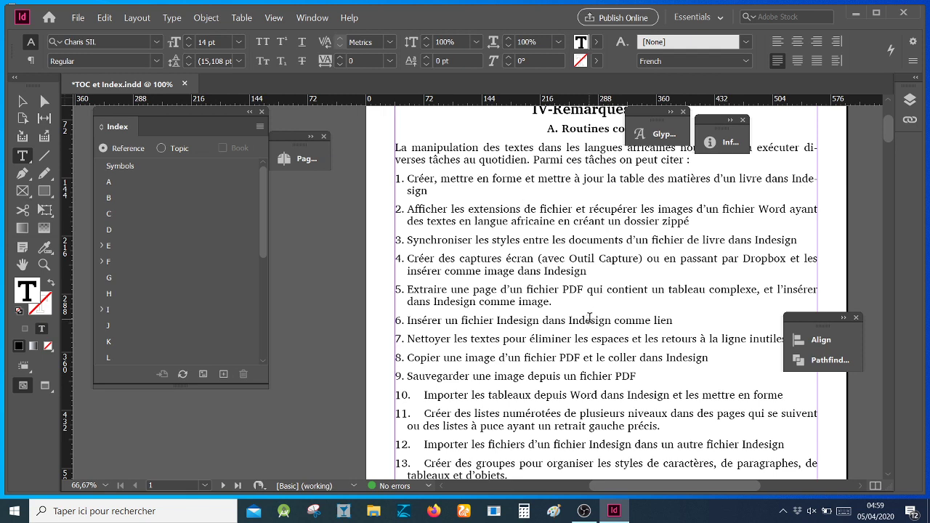
double_click(590, 320)
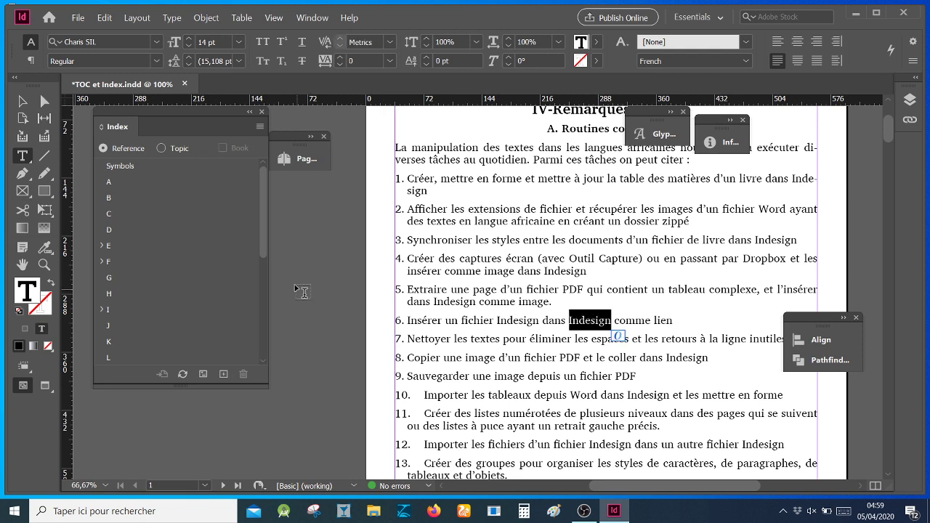
left_click(223, 374)
left_click(626, 170)
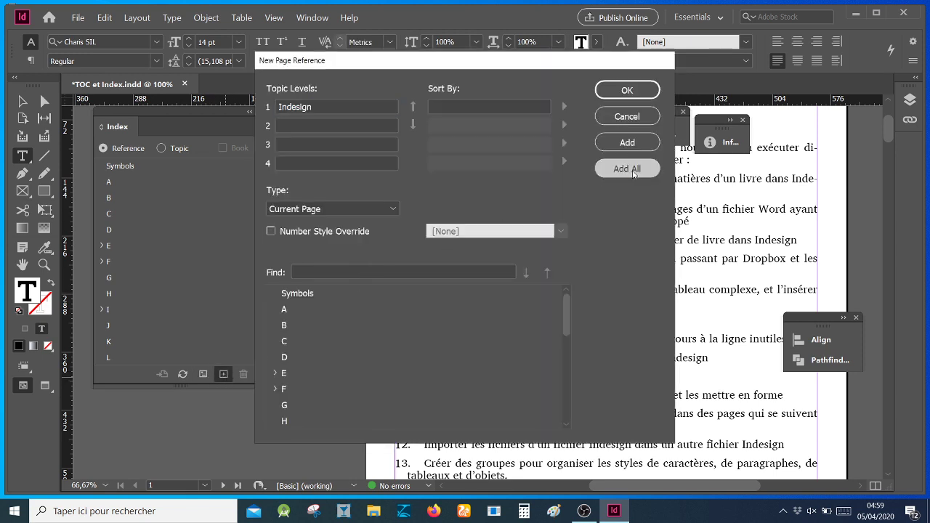
left_click(626, 90)
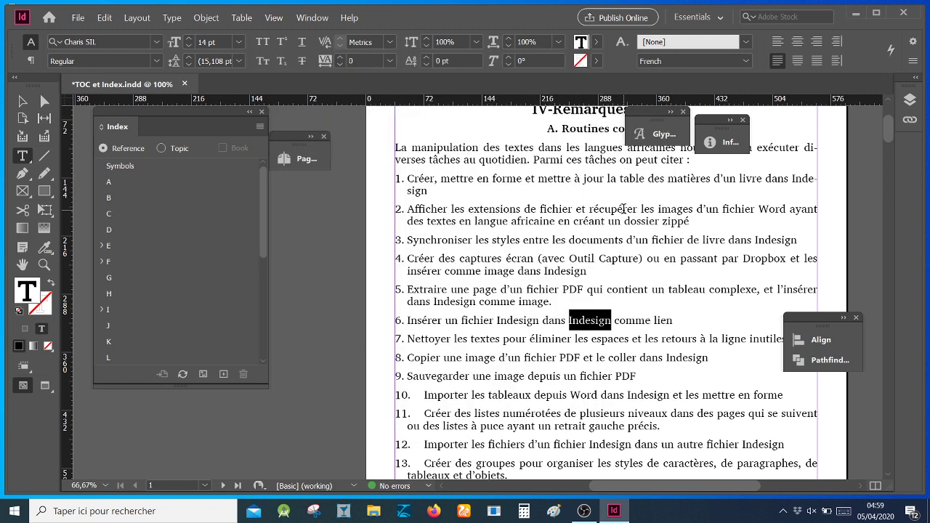
- Index all occurrences of the term "PDF" from list item 5 as a level 1 topic
double_click(573, 289)
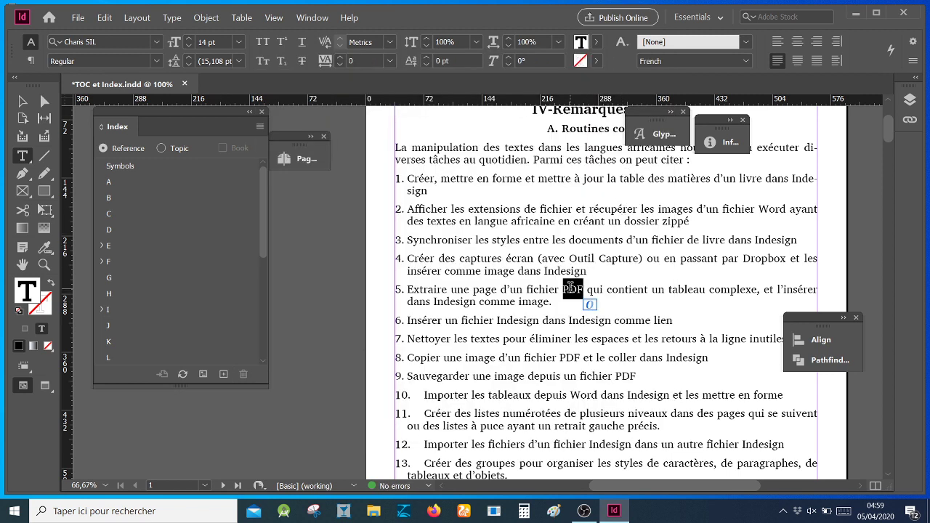
left_click(223, 374)
left_click(623, 169)
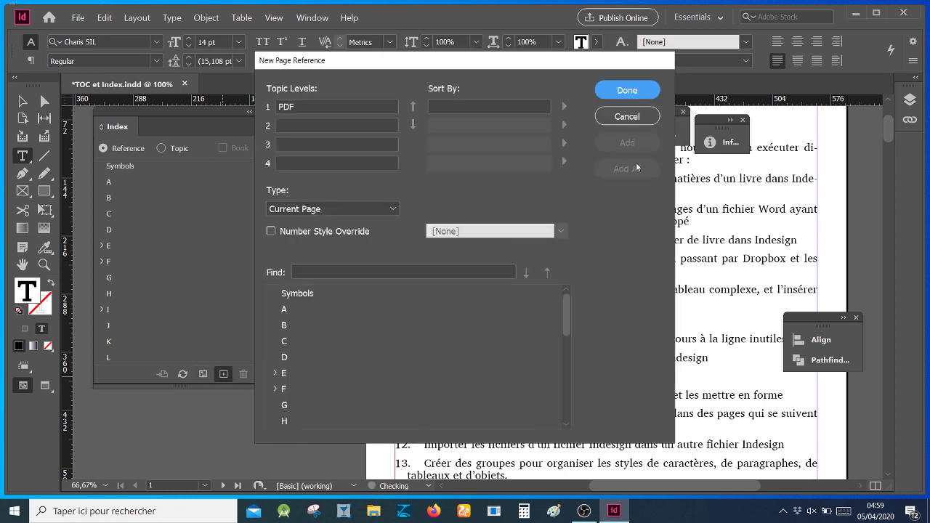
left_click(627, 90)
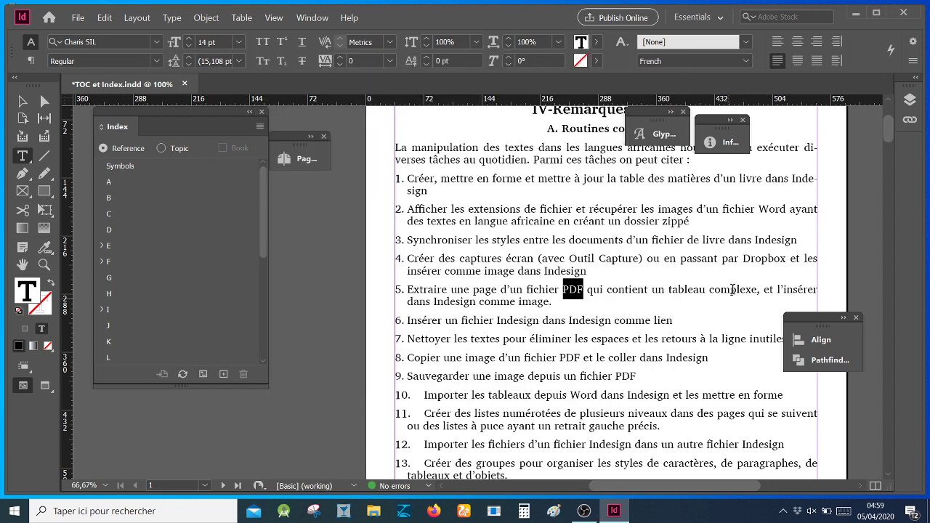
- Index all occurrences of the name "Dropbox" from list item 4 as a level 1 topic
double_click(762, 259)
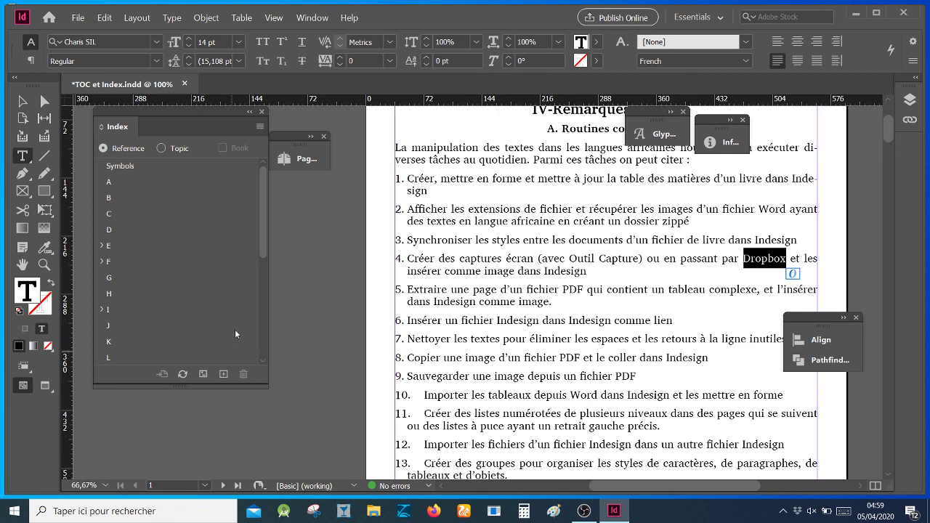
left_click(223, 373)
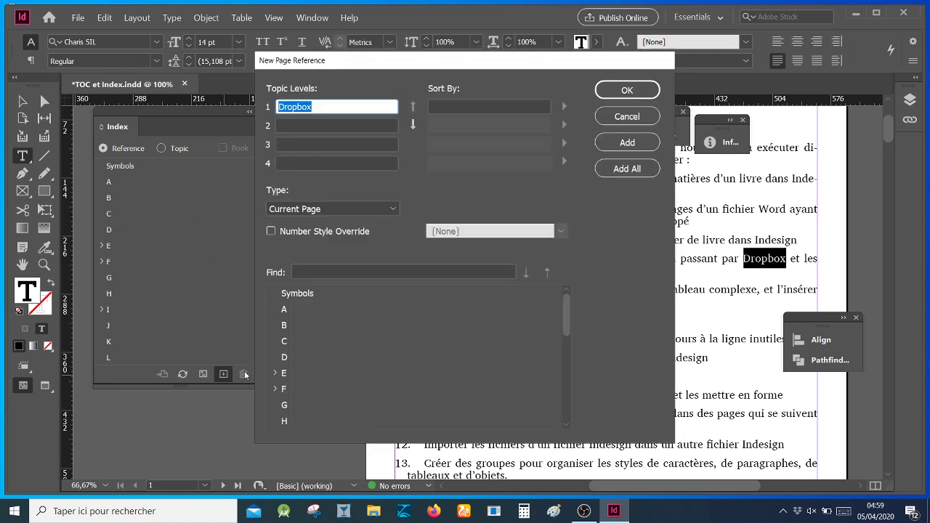
left_click(626, 170)
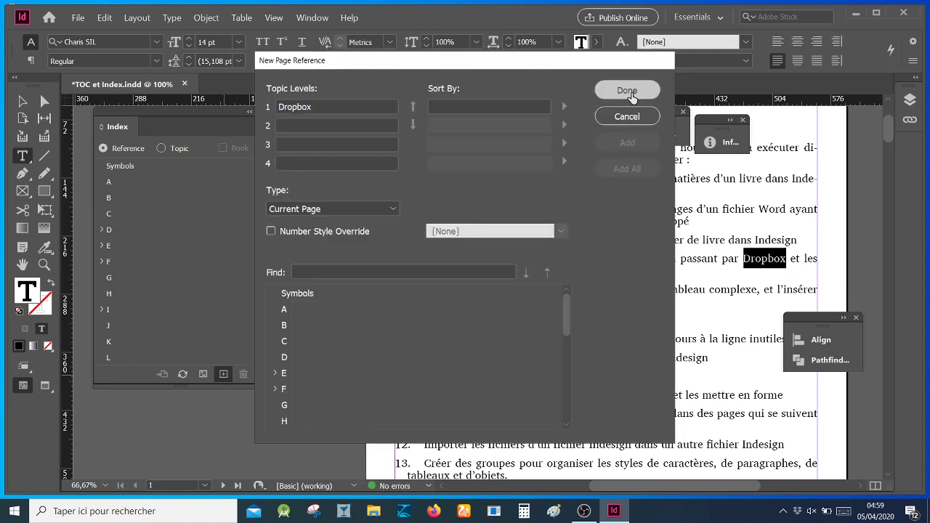
left_click(624, 90)
- Index all occurrences of the name "Word" from list item 10 as a level 1 topic
scroll(612, 374, "down", 2)
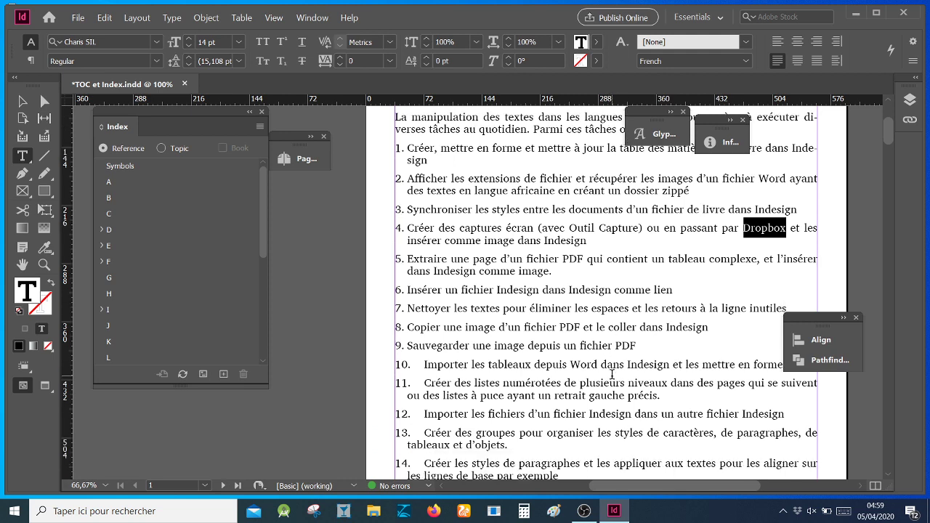
left_click(587, 336)
double_click(587, 336)
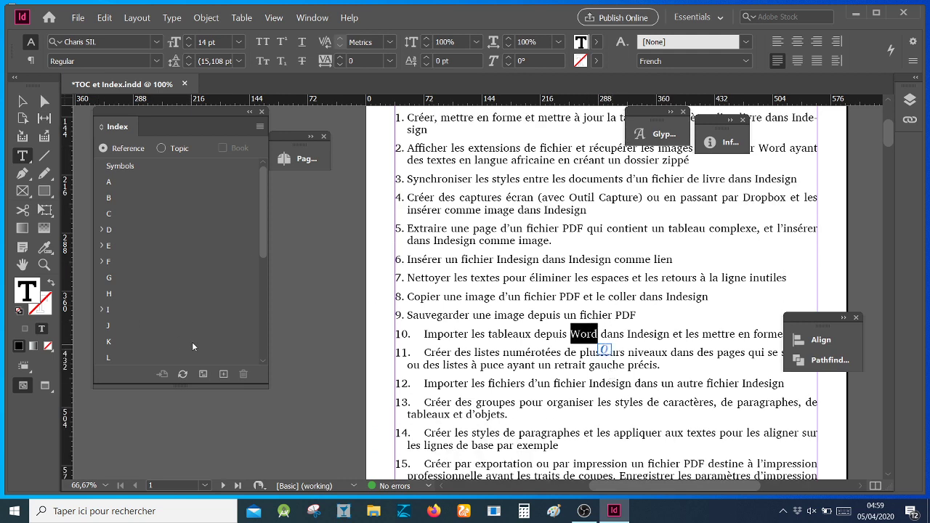
left_click(223, 374)
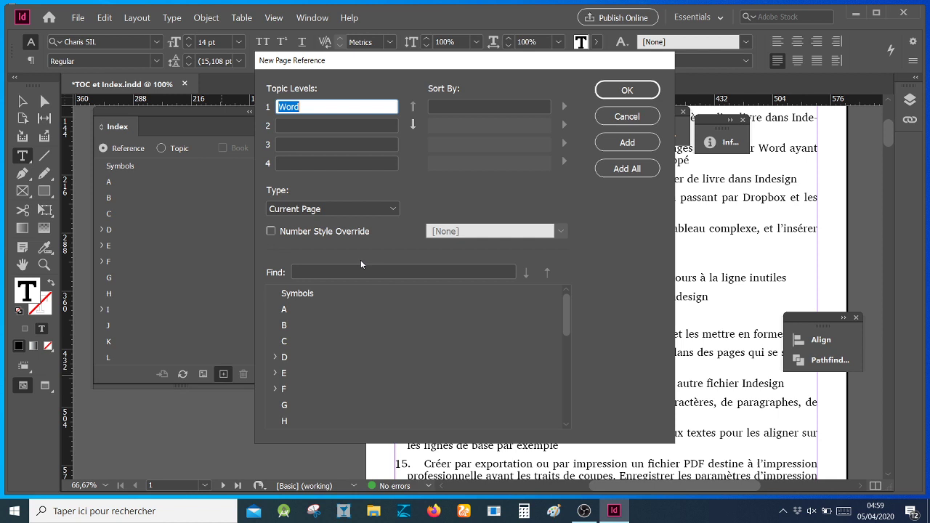
left_click(622, 169)
left_click(629, 90)
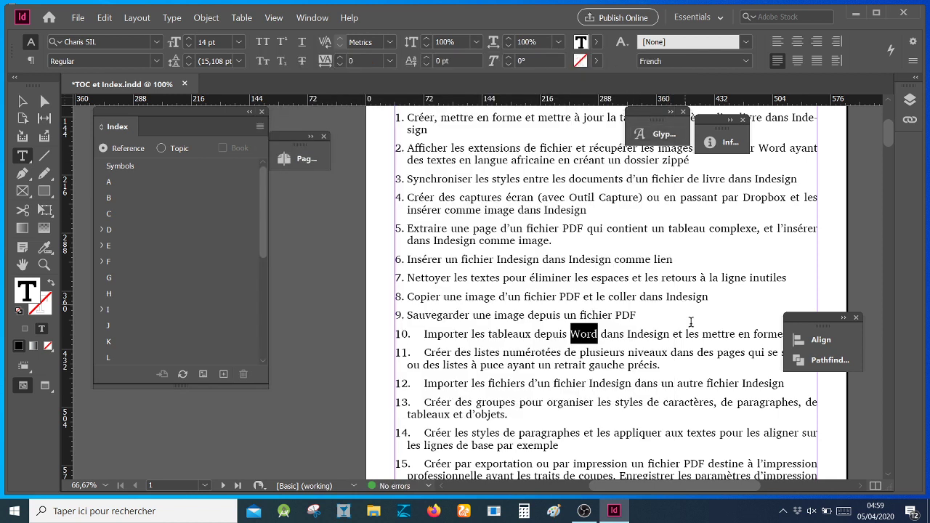
- Index all occurrences of the word "tableaux" from list item 13 as a level 1 topic
double_click(438, 415)
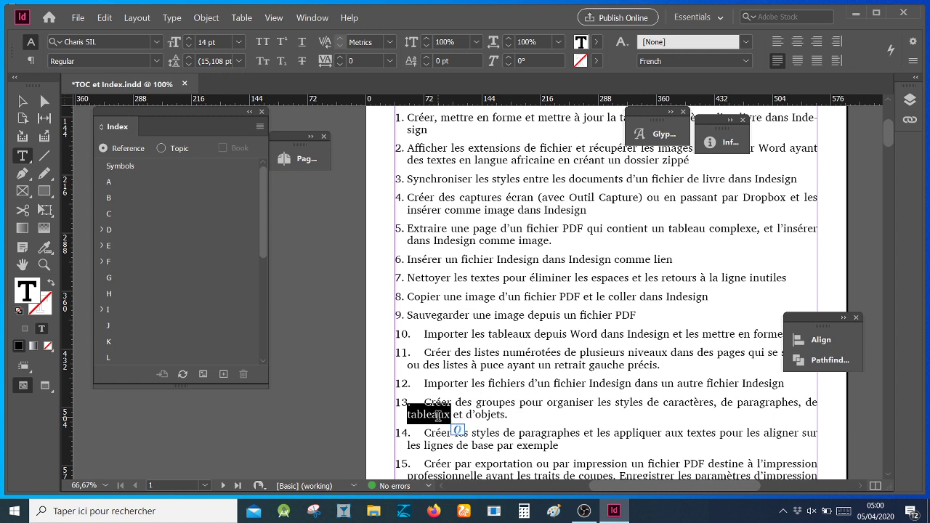
left_click(223, 374)
left_click(627, 170)
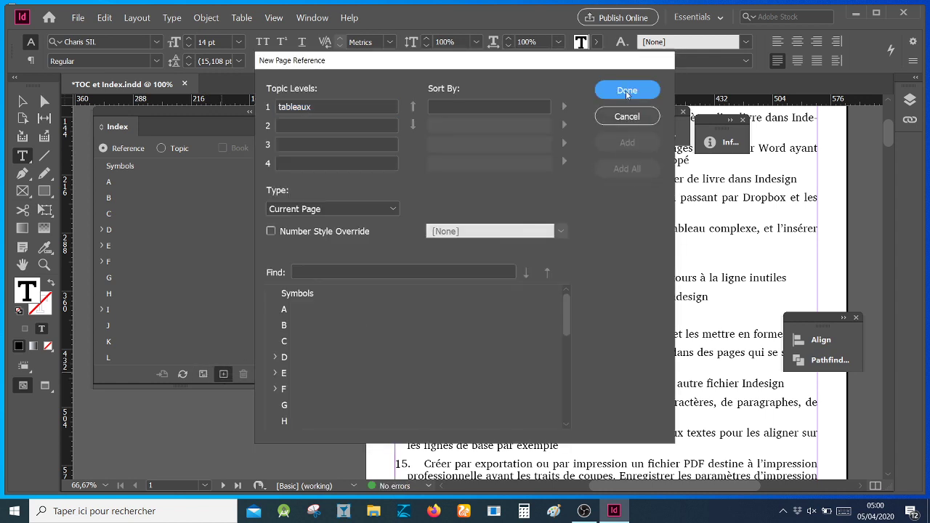
left_click(627, 91)
- Index all occurrences of the phrase "traits de coupes" from list item 15 as a level 1 topic
scroll(687, 362, "down", 3)
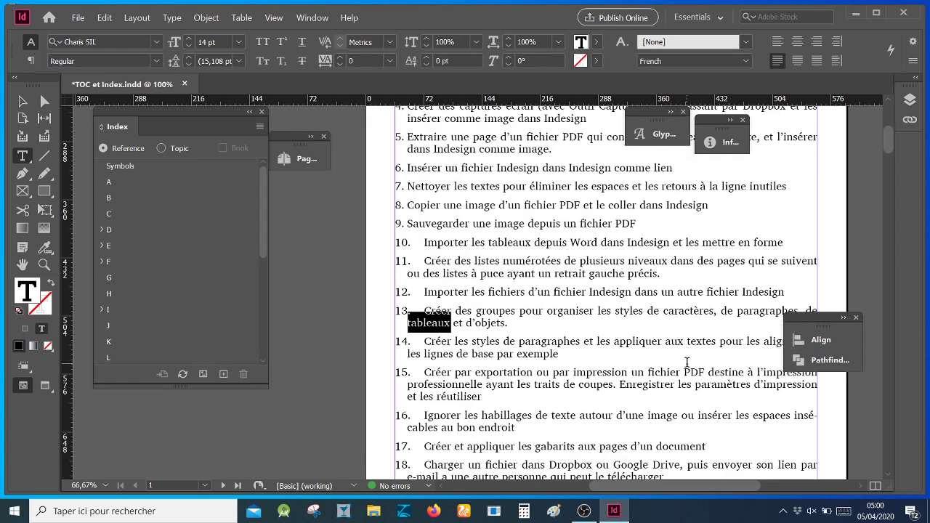
double_click(702, 341)
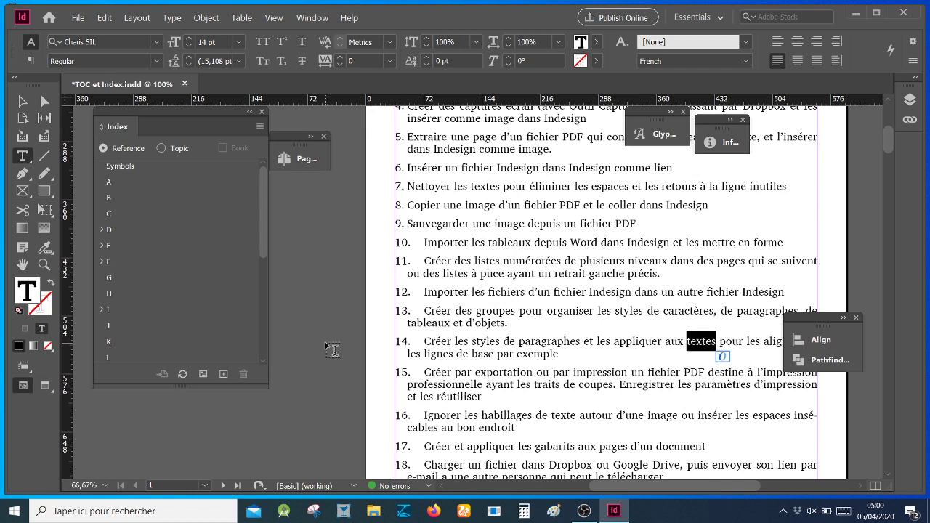
scroll(572, 347, "down", 1)
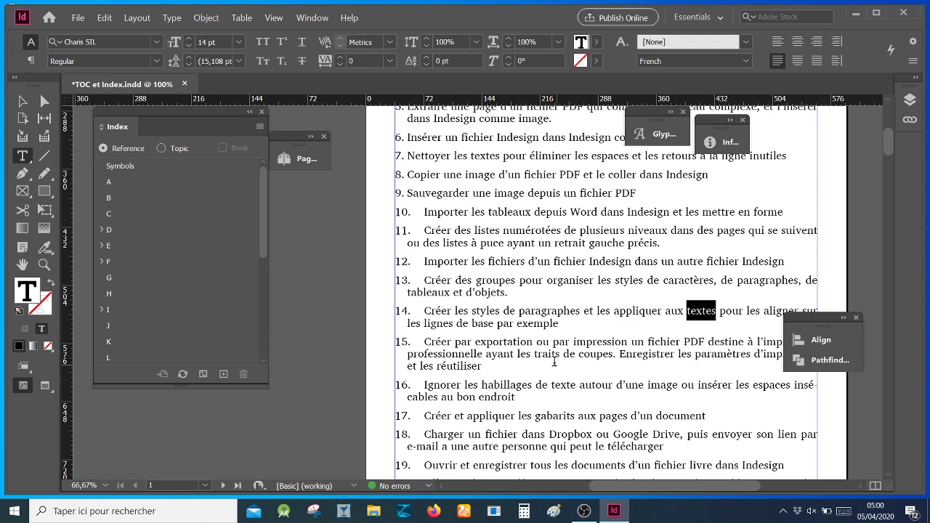
left_click_drag(535, 354, 615, 355)
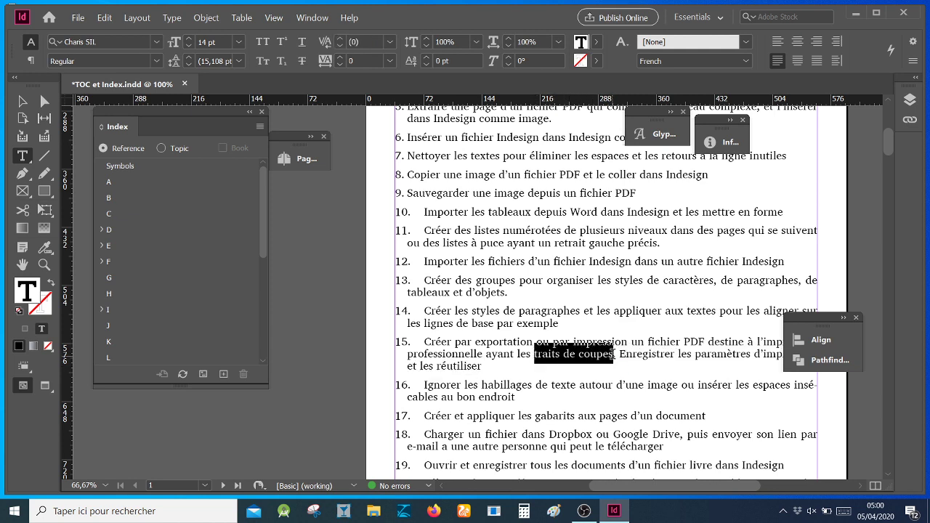
left_click(223, 375)
left_click(627, 168)
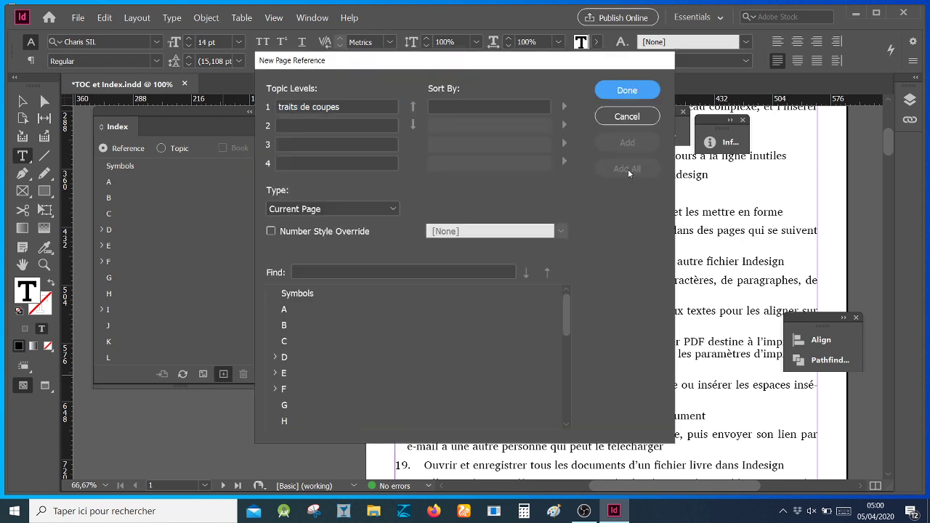
left_click(622, 91)
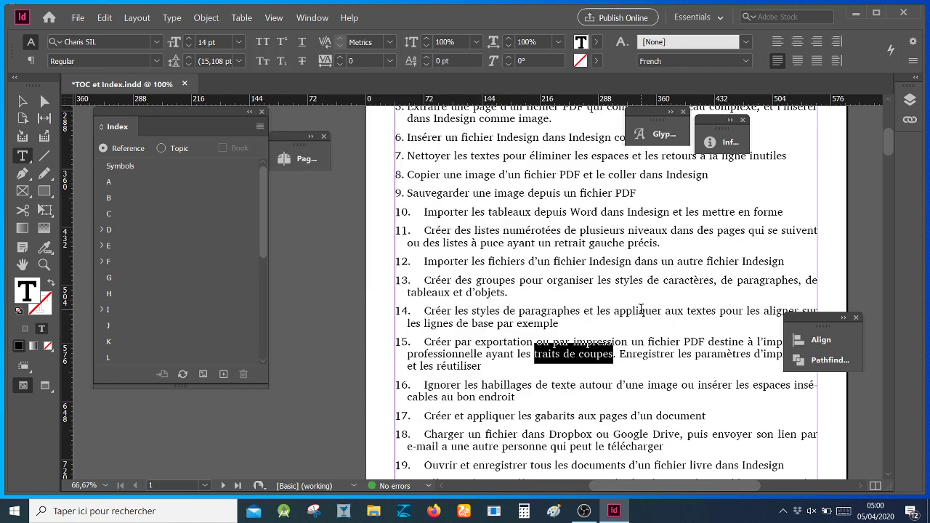
- Index all occurrences of the word "gabarits" from list item 17 as a level 1 topic
scroll(641, 310, "down", 4)
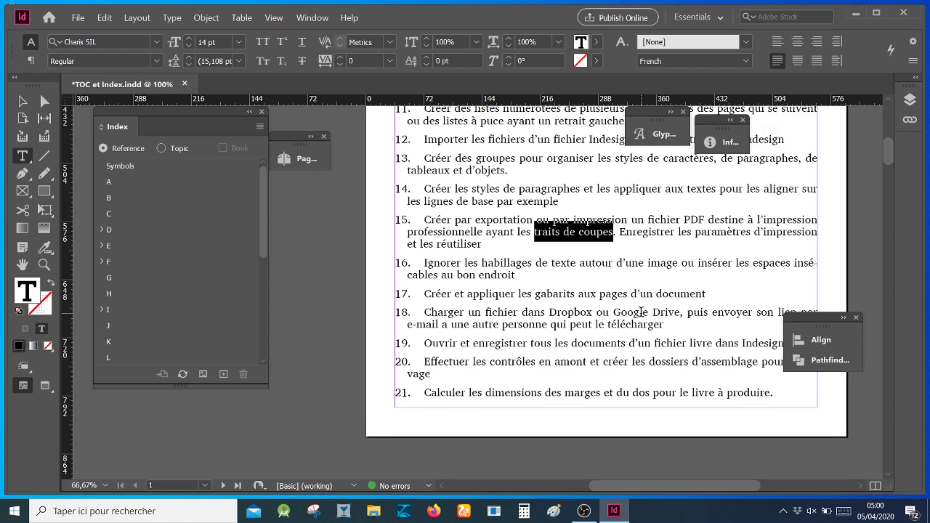
double_click(555, 294)
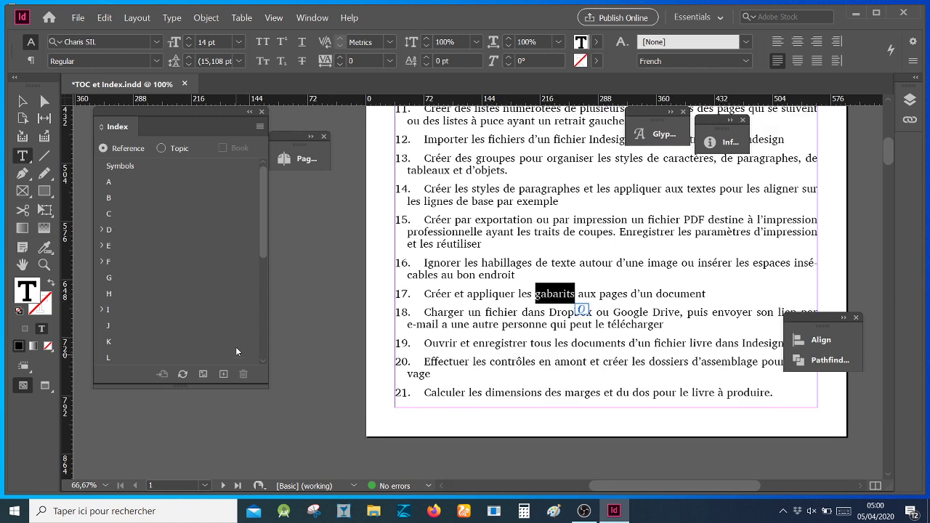
left_click(223, 373)
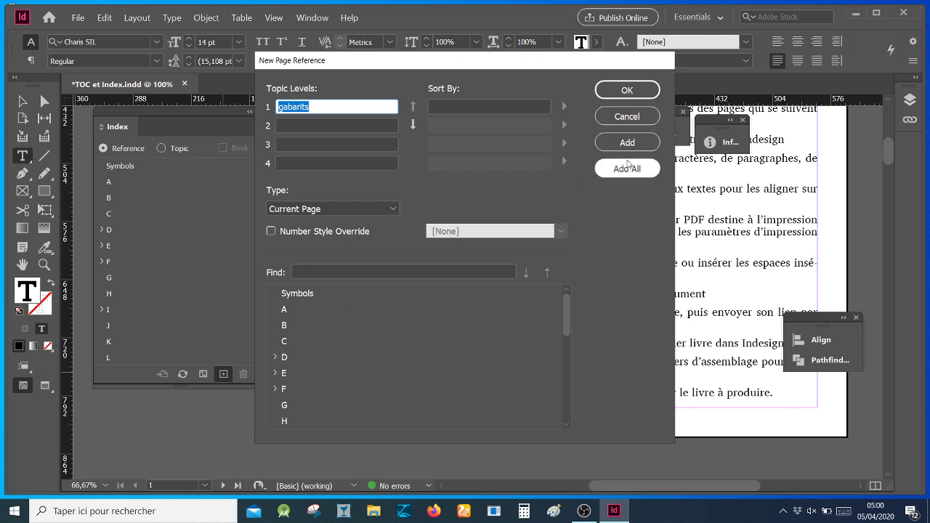
left_click(626, 89)
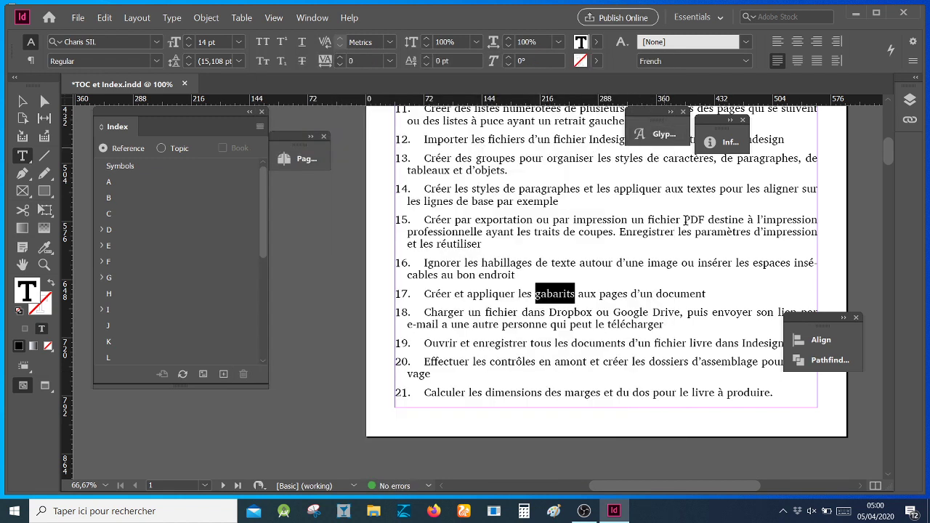
- Index all occurrences of the phrase "dossiers d'assemblage" from list item 20 as a level 1 topic
scroll(721, 378, "down", 1)
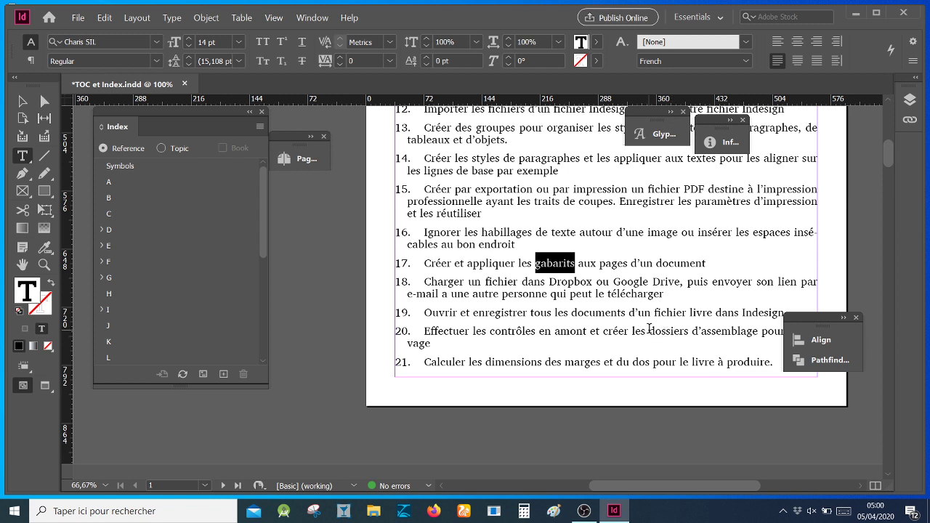
left_click_drag(650, 331, 758, 331)
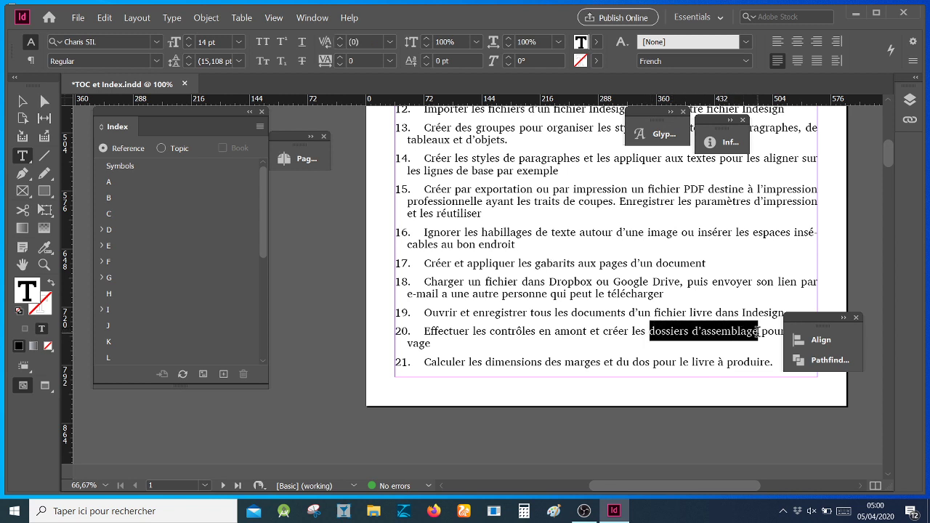
left_click(223, 374)
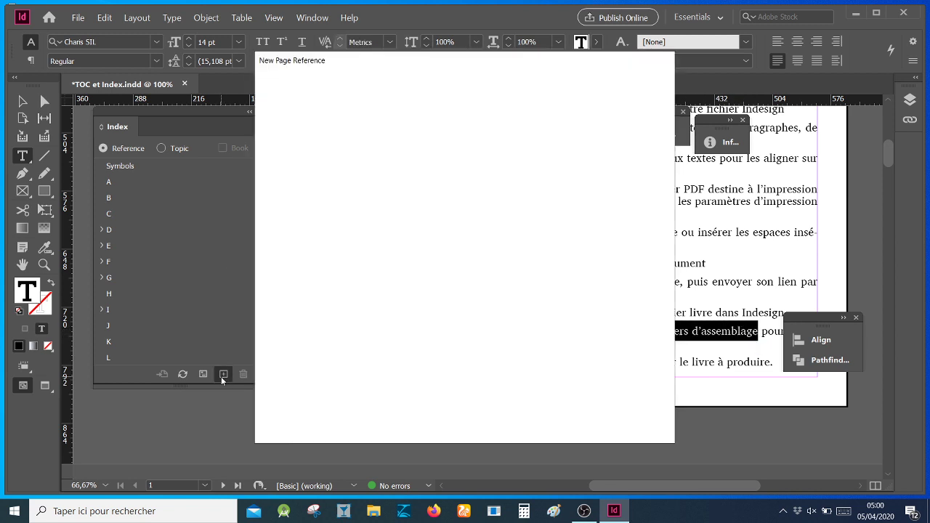
left_click(629, 175)
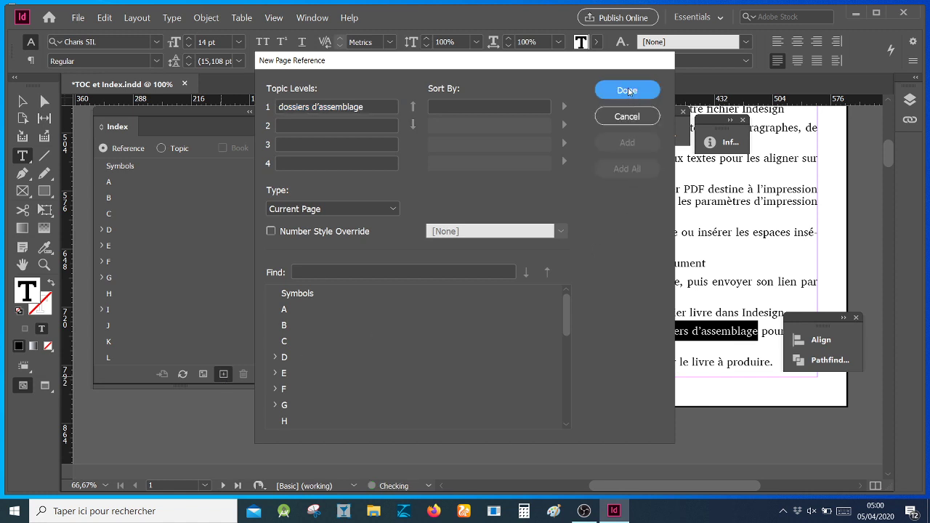
left_click(627, 90)
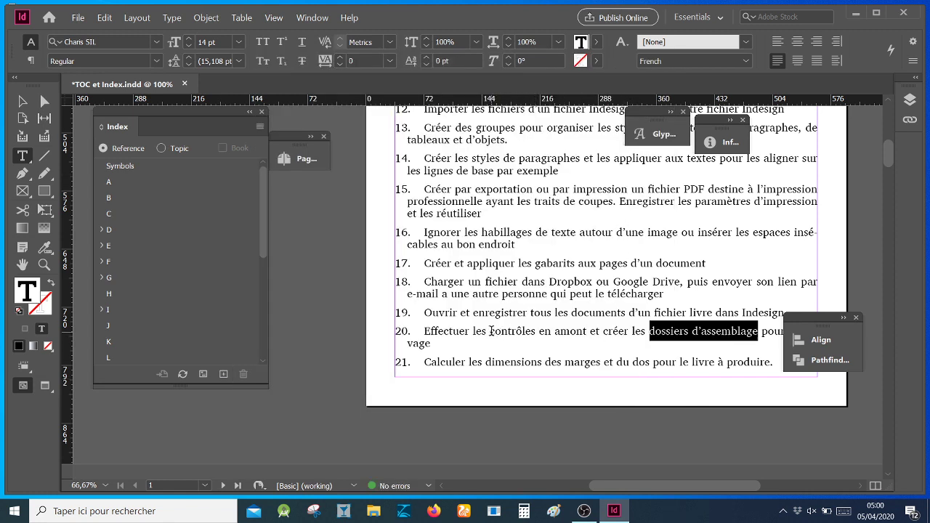
- Index all occurrences of the phrase "contrôles en amont" from list item 20 as a level 1 topic
left_click_drag(491, 331, 587, 332)
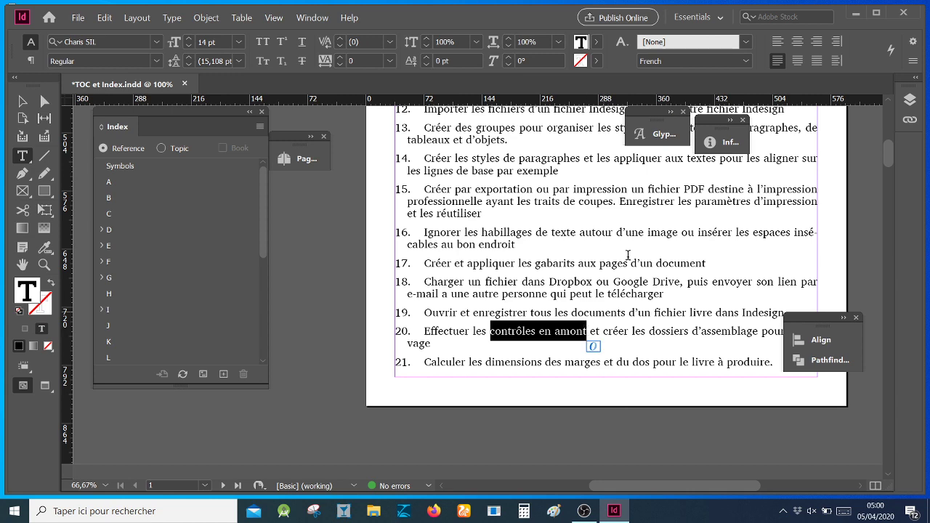
left_click(223, 373)
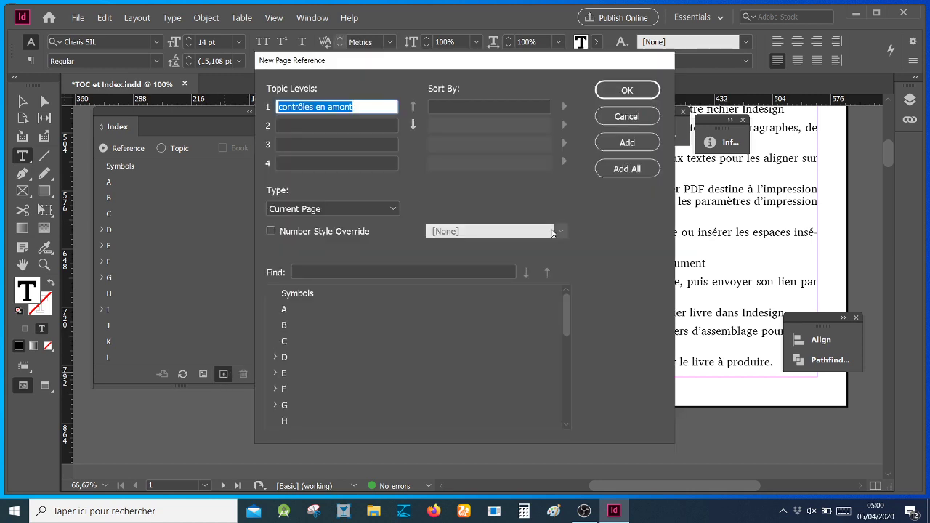
left_click(626, 168)
left_click(627, 91)
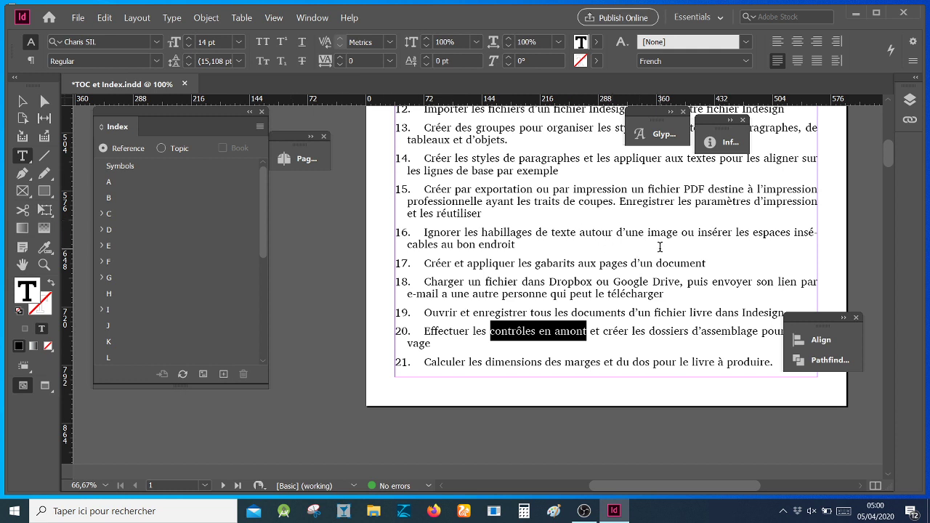
- Index all occurrences of the phrase "habillages de texte" from list item 16 as a level 1 topic
left_click_drag(482, 231, 576, 232)
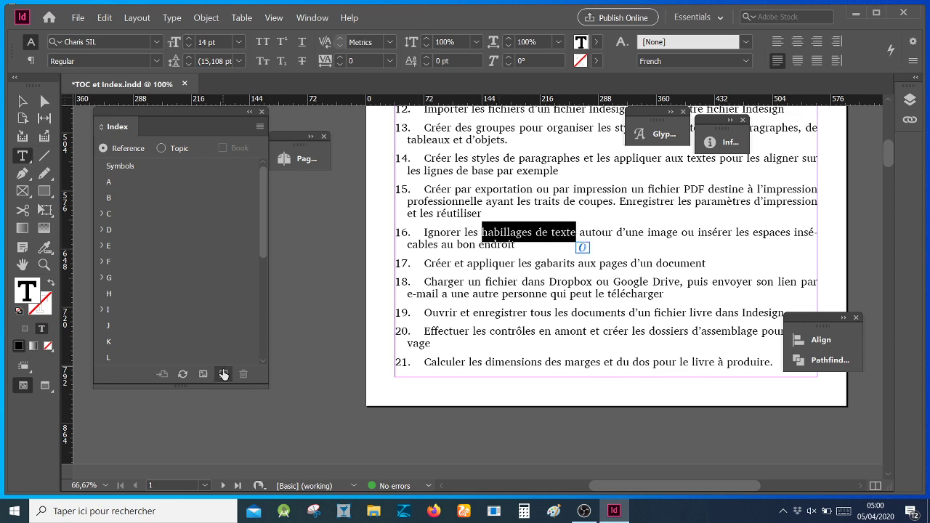
left_click(223, 374)
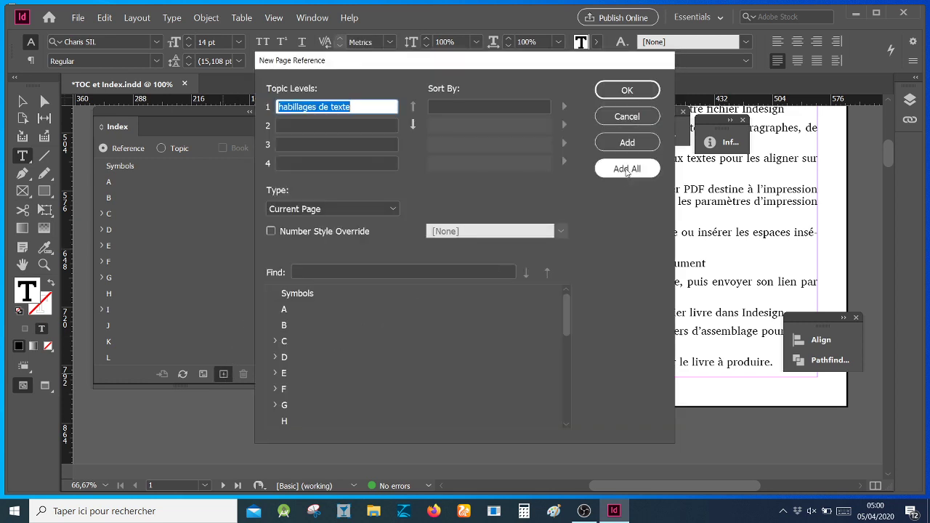
left_click(626, 168)
left_click(626, 90)
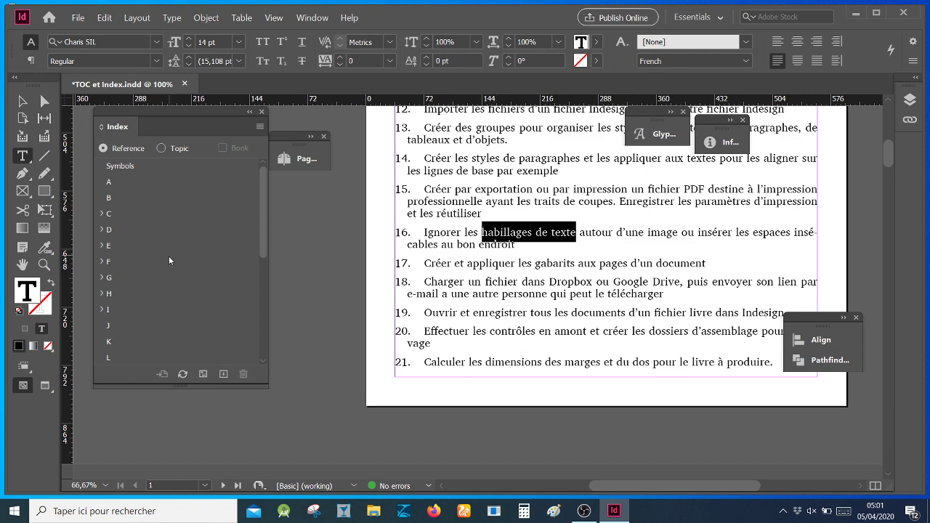
- Place the text cursor at the start of the blank page 8
left_click(556, 292)
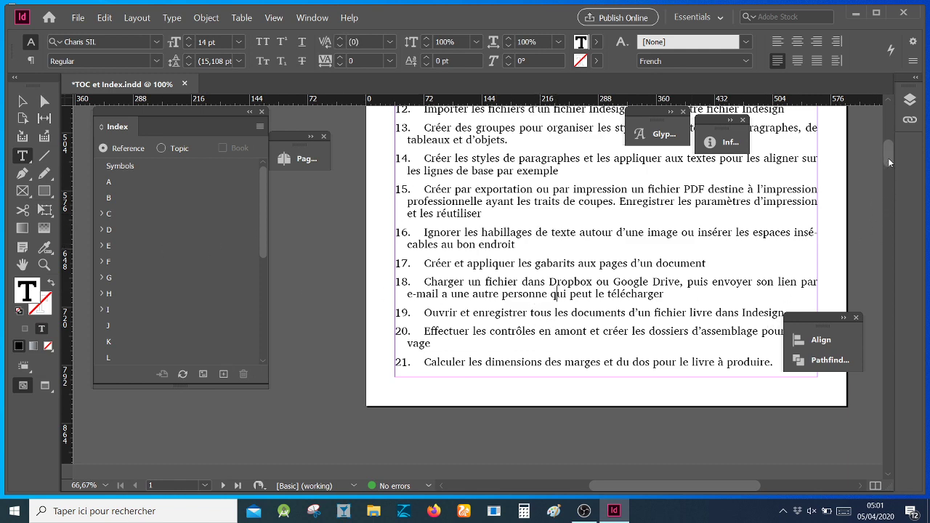
left_click_drag(888, 158, 890, 476)
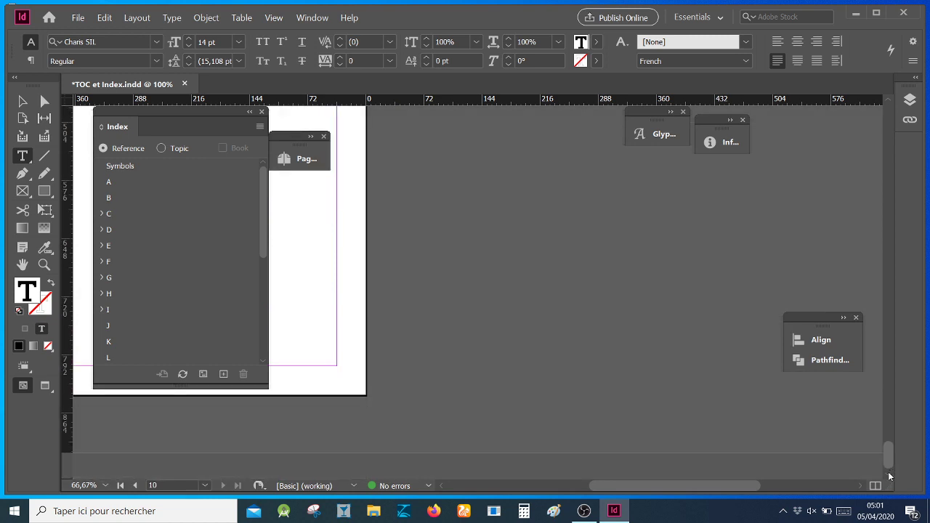
left_click_drag(739, 491, 638, 465)
scroll(667, 425, "up", 10)
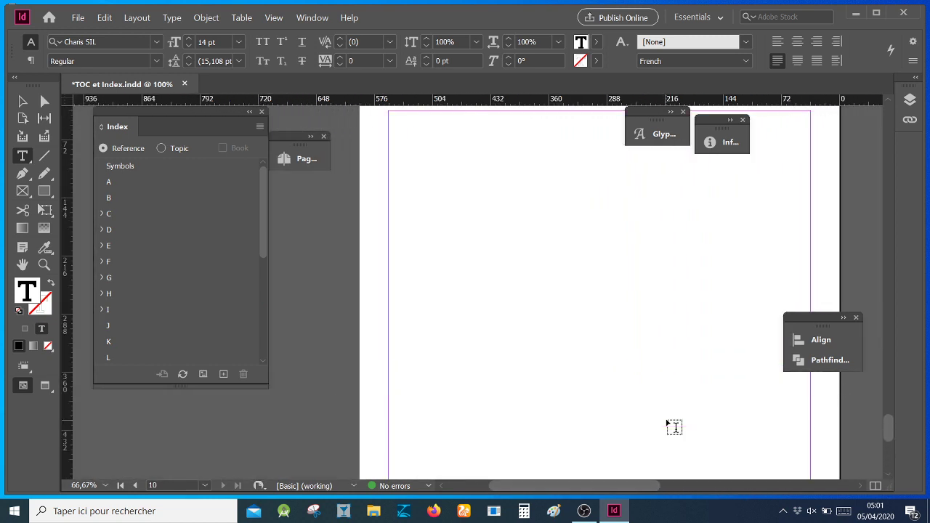
scroll(667, 425, "up", 10)
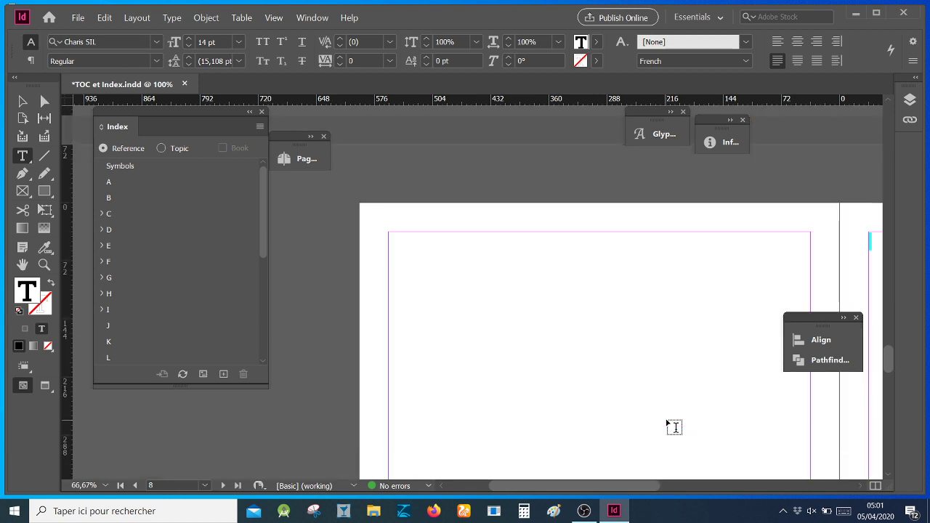
scroll(667, 424, "down", 3)
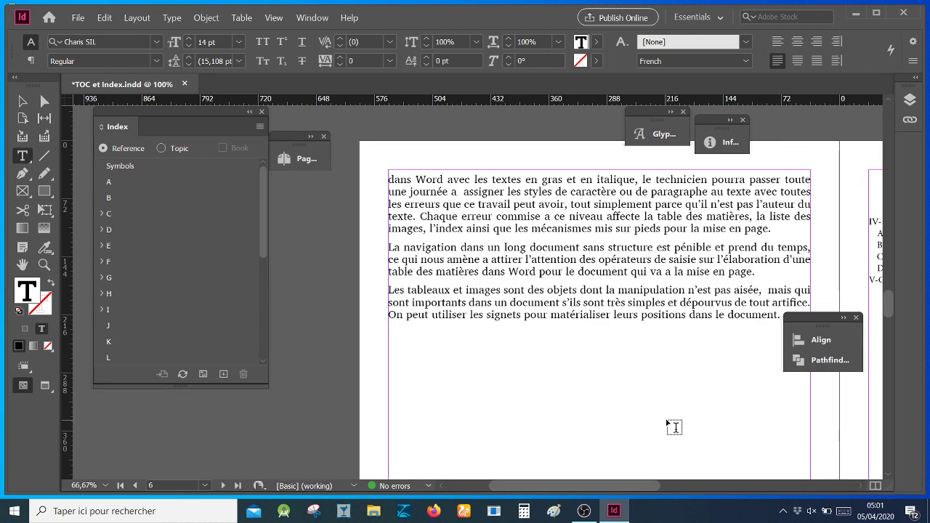
scroll(667, 418, "down", 3)
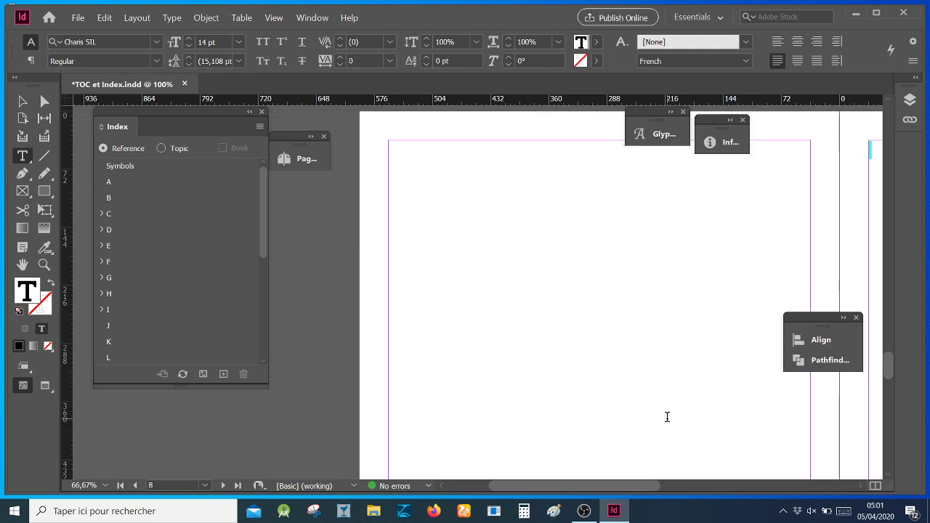
left_click(456, 159)
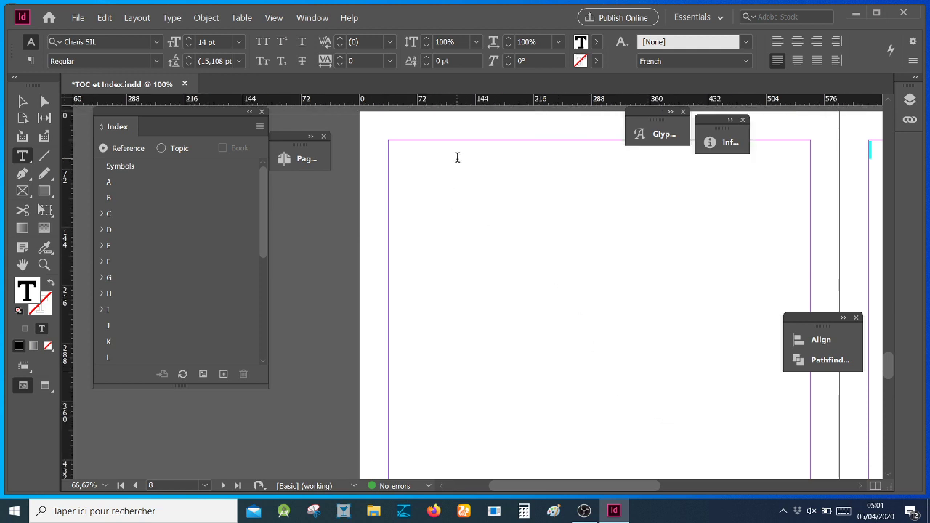
- Generate a nested index titled "Index" with section headings and place it on page 8 in a frame about 377 × 300 pt
left_click(259, 127)
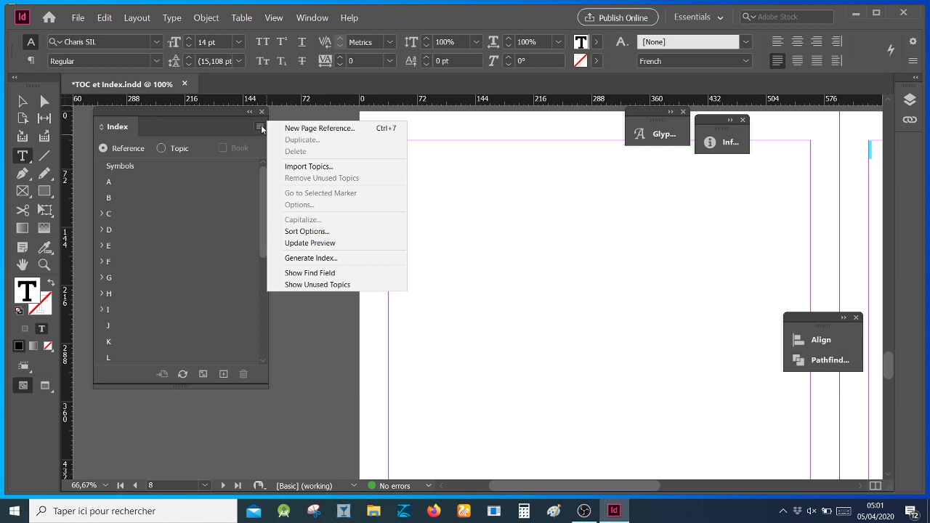
left_click(310, 258)
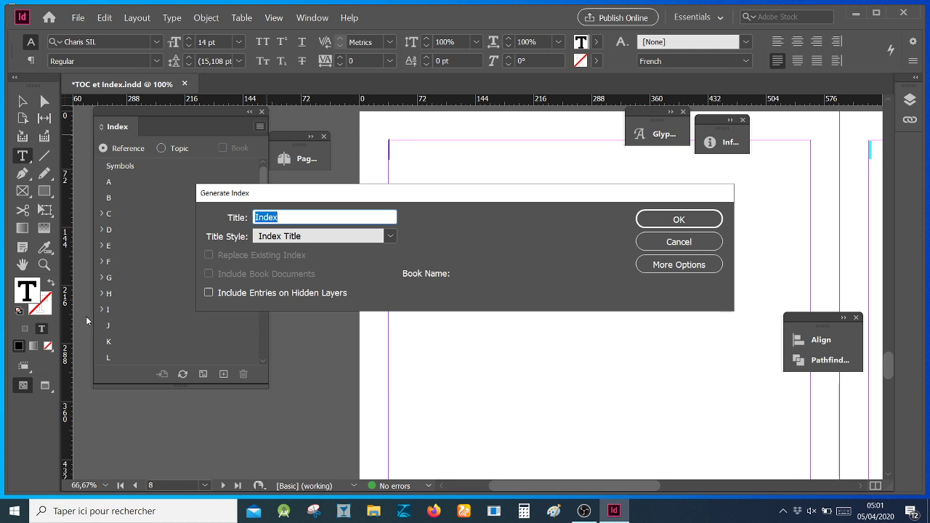
left_click(689, 268)
left_click(687, 270)
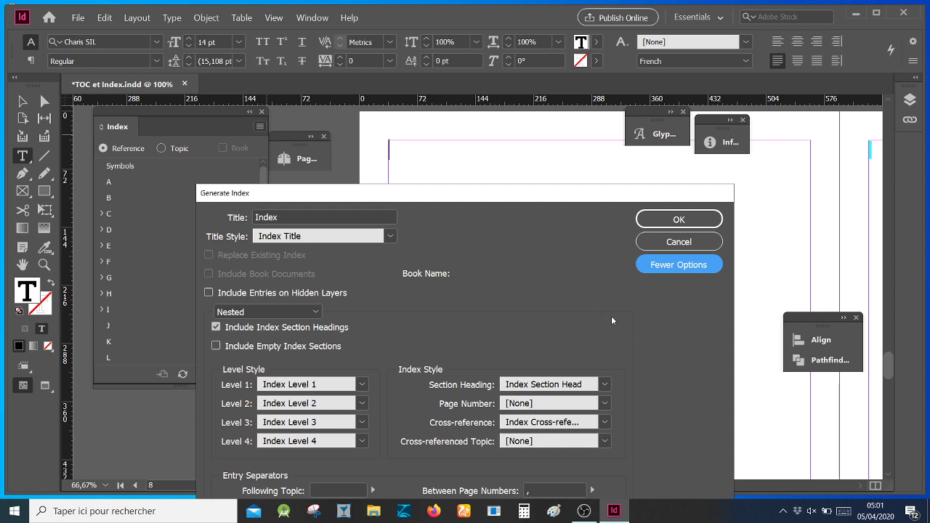
left_click_drag(543, 201, 461, 85)
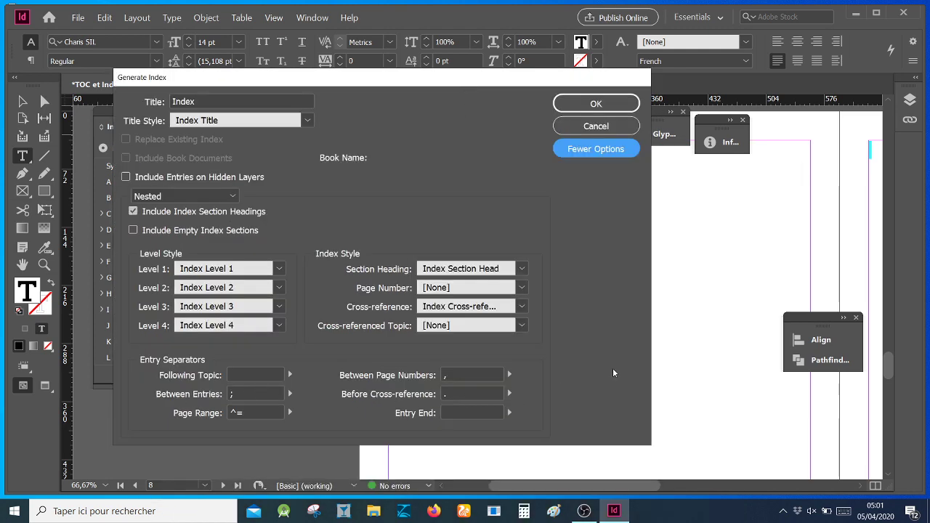
left_click(590, 105)
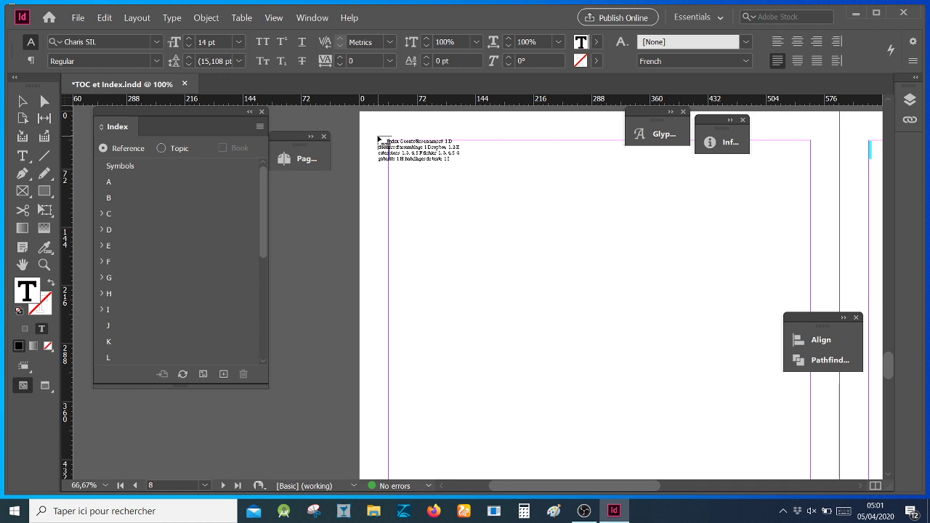
left_click_drag(378, 137, 682, 376)
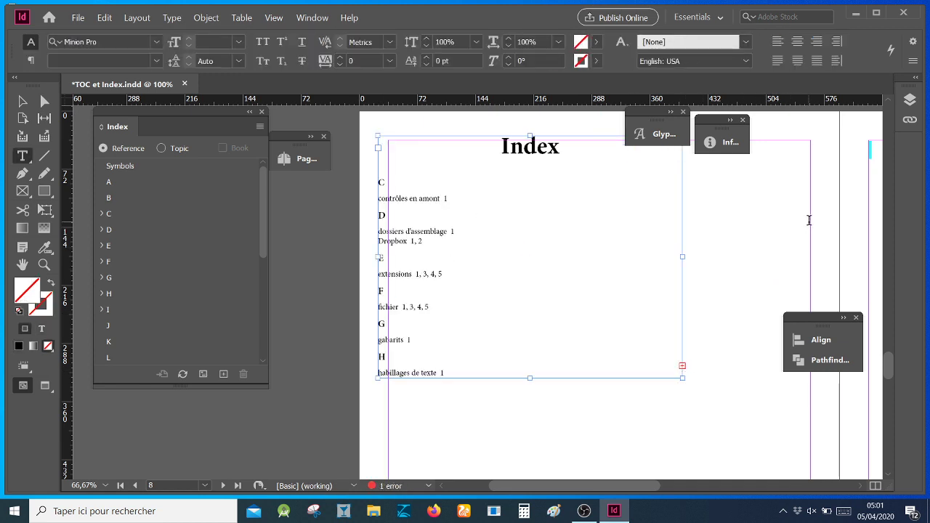
left_click(22, 101)
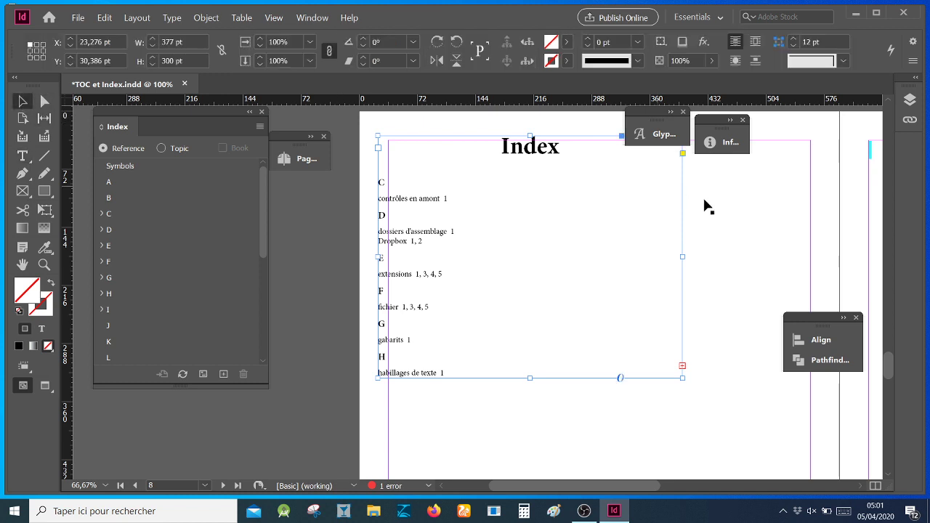
- Move the index frame to the upper-left margin corner of page 8, at X 36 pt and Y 36 pt
left_click(806, 141)
left_click(802, 136)
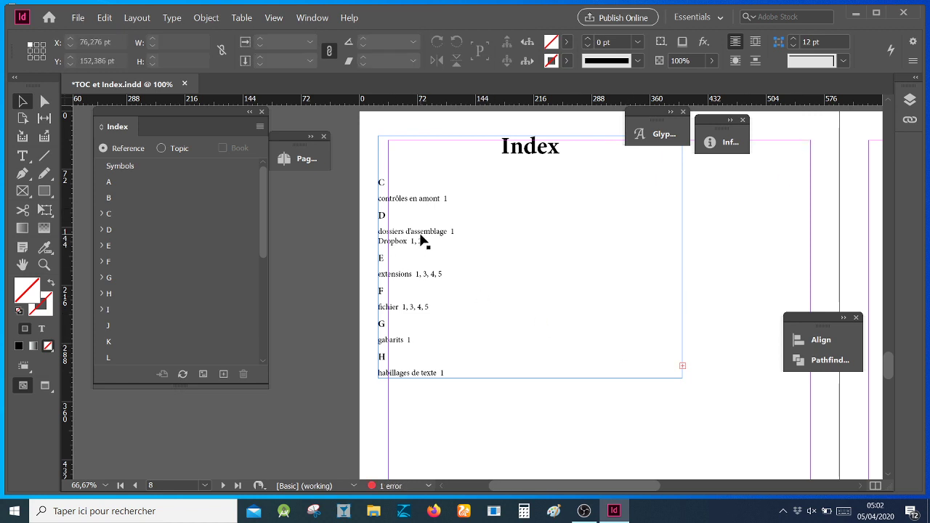
left_click_drag(424, 245, 432, 247)
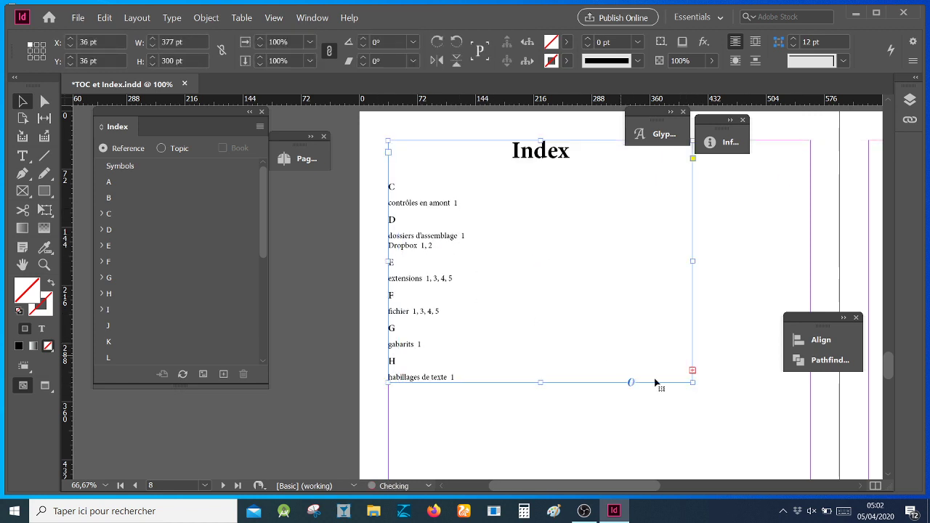
- Enlarge the index frame to fill the page 8 margins, about 523.28 × 769.89 pt
scroll(749, 429, "down", 3)
scroll(750, 426, "down", 1)
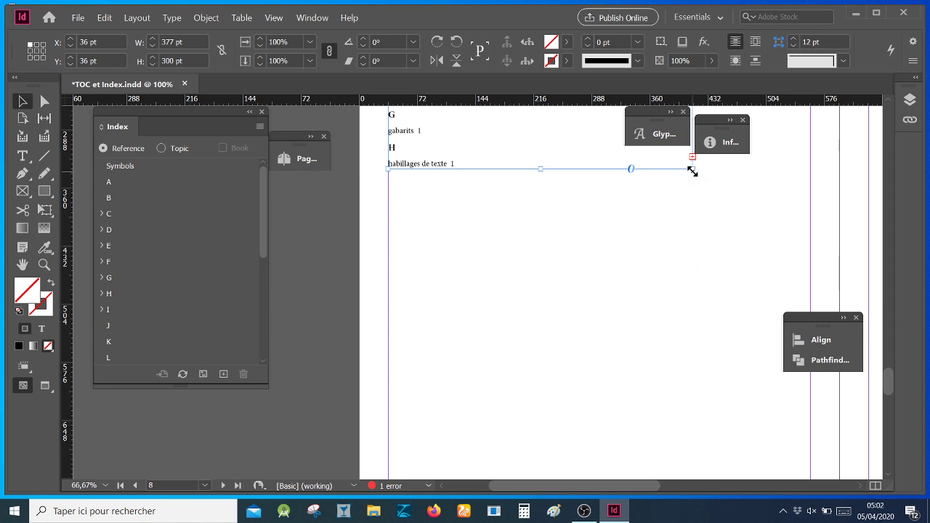
left_click_drag(692, 170, 810, 472)
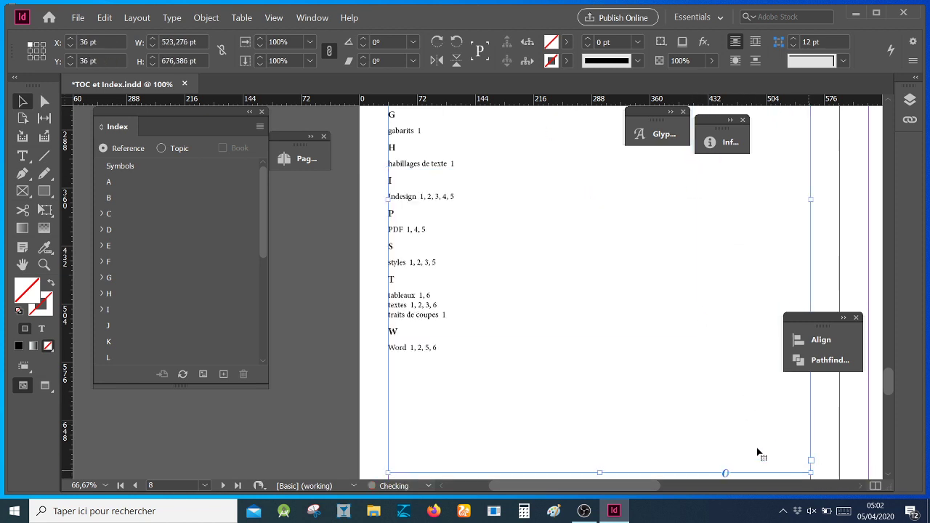
scroll(678, 438, "down", 3)
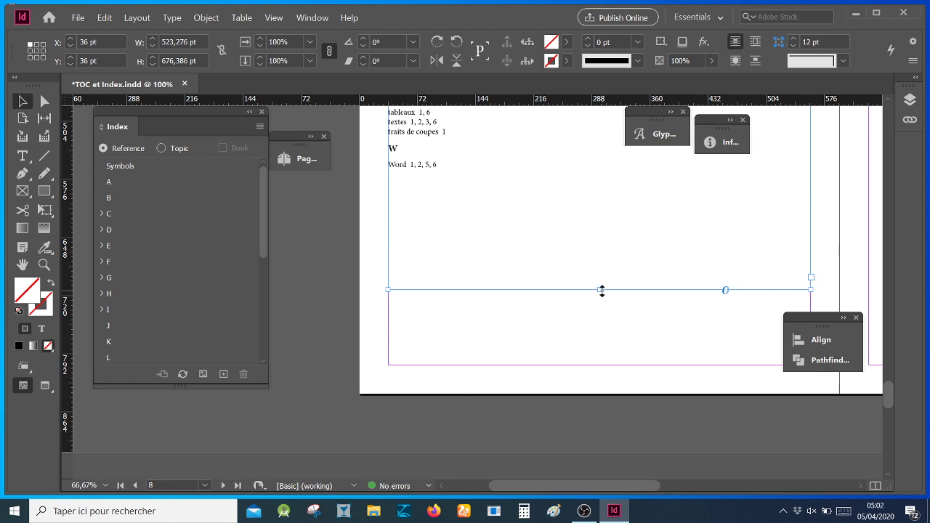
left_click_drag(602, 291, 600, 365)
- Check the index entries on page 8 and save the document
scroll(616, 365, "up", 3)
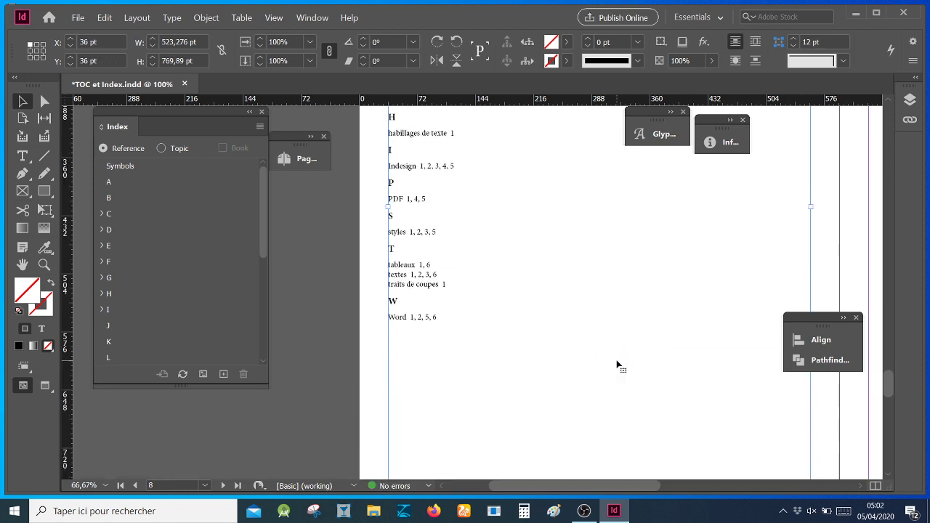
scroll(617, 366, "up", 2)
scroll(624, 364, "down", 2)
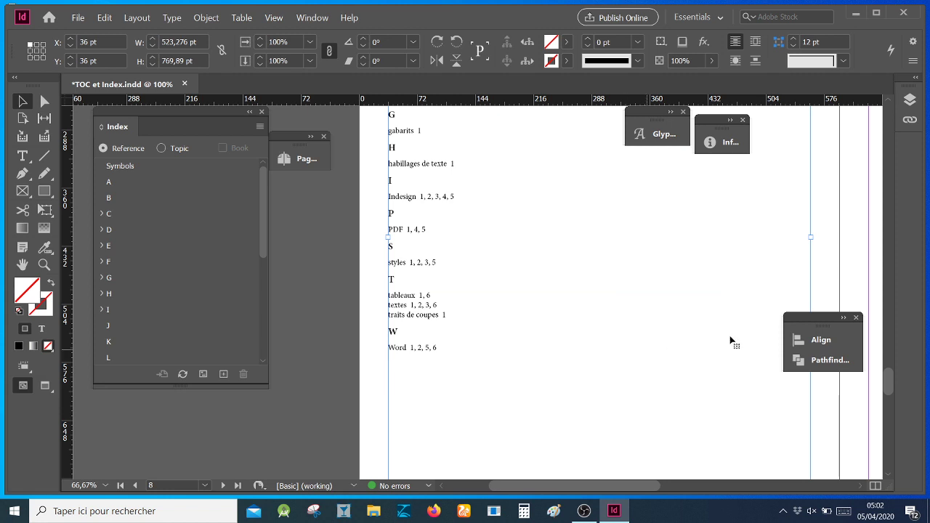
scroll(769, 388, "up", 3)
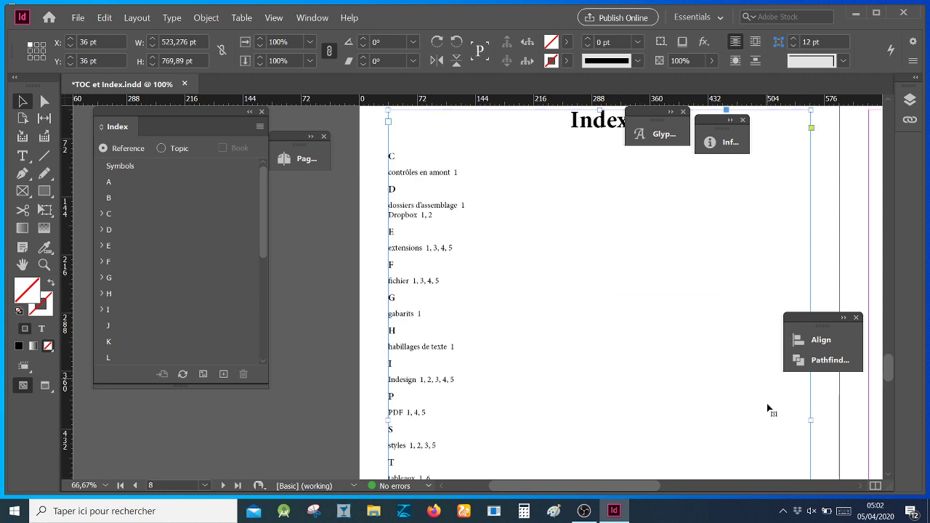
scroll(764, 413, "up", 1)
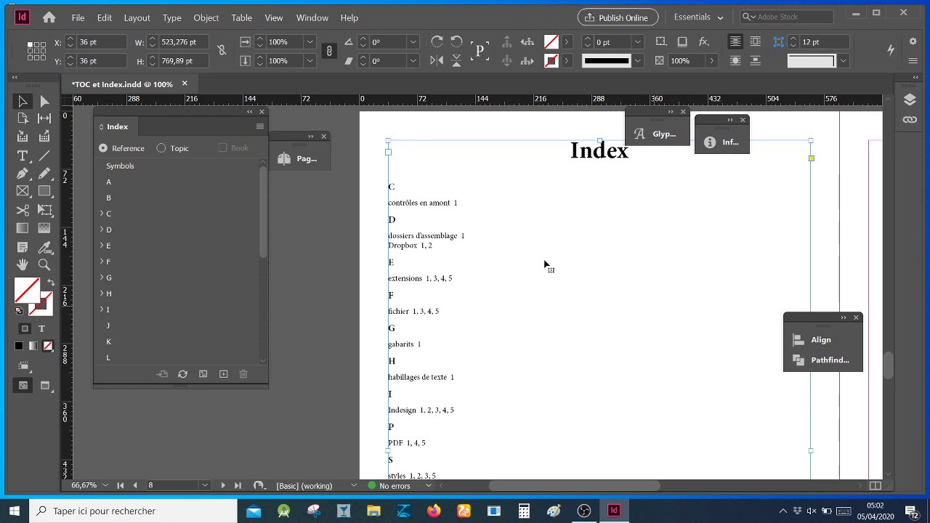
left_click(78, 19)
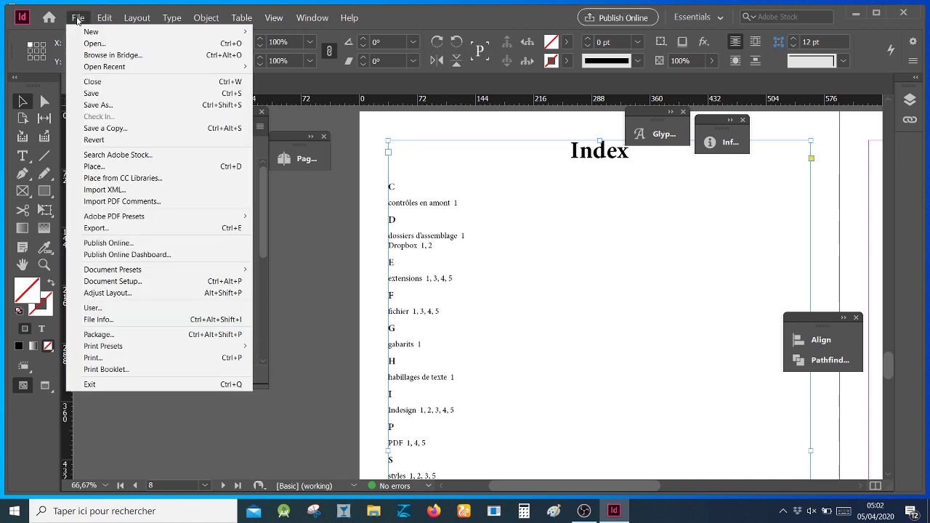
left_click(92, 94)
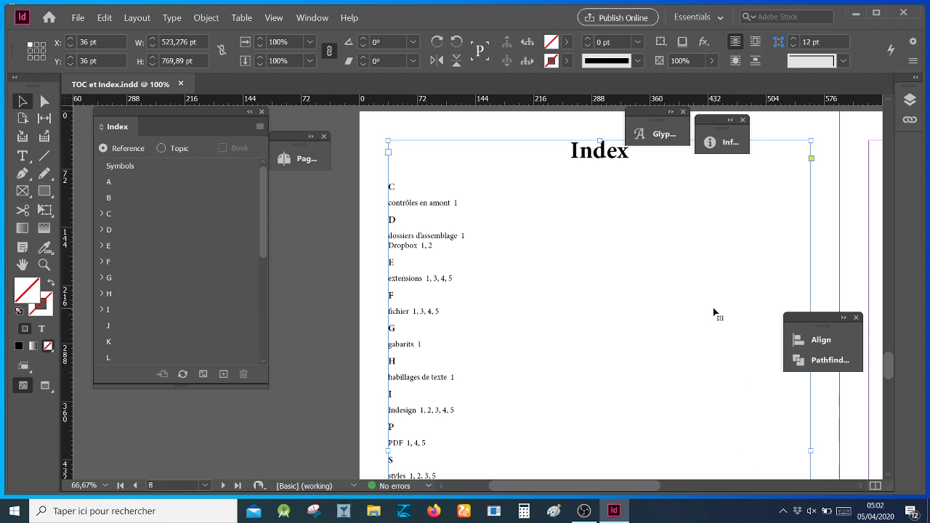
- Look through the numbered lists and the conclusion on pages 2 to 6
scroll(721, 307, "up", 3)
scroll(720, 307, "up", 10)
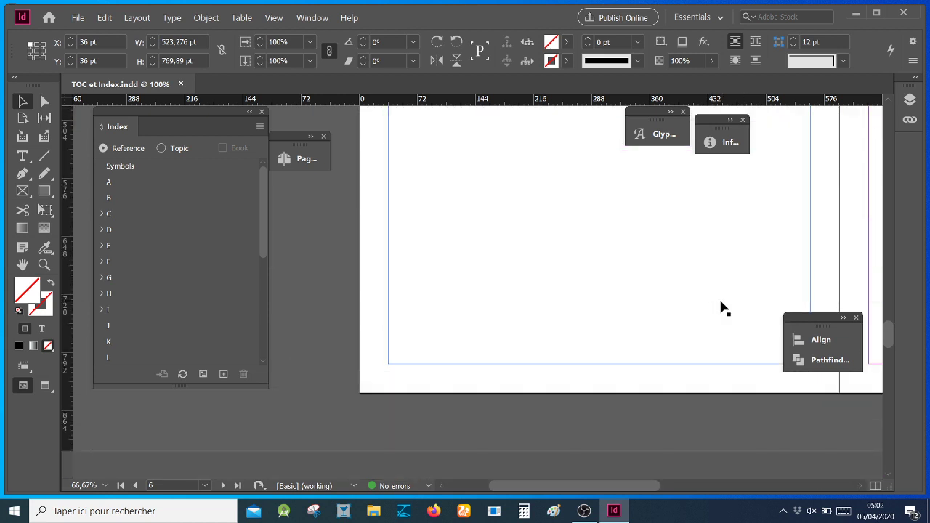
left_click_drag(892, 325, 911, 223)
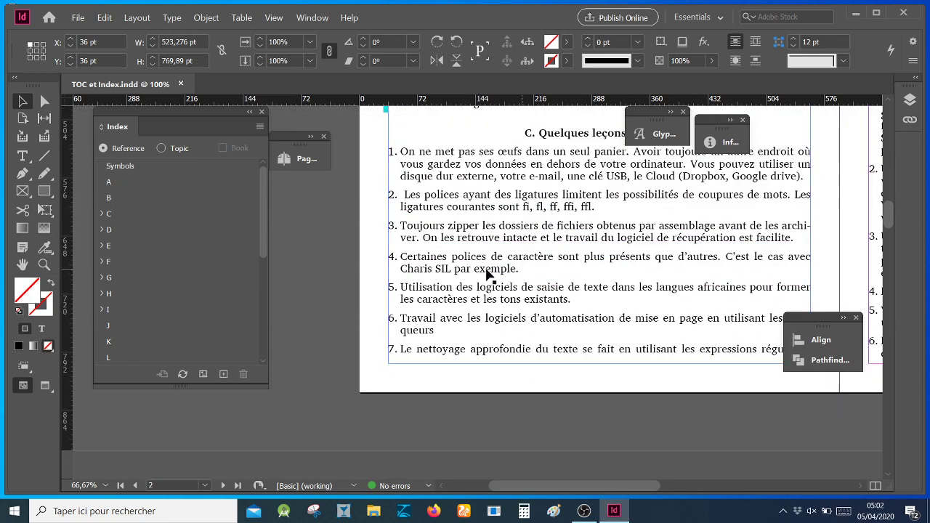
left_click_drag(559, 492, 606, 462)
scroll(684, 356, "up", 10)
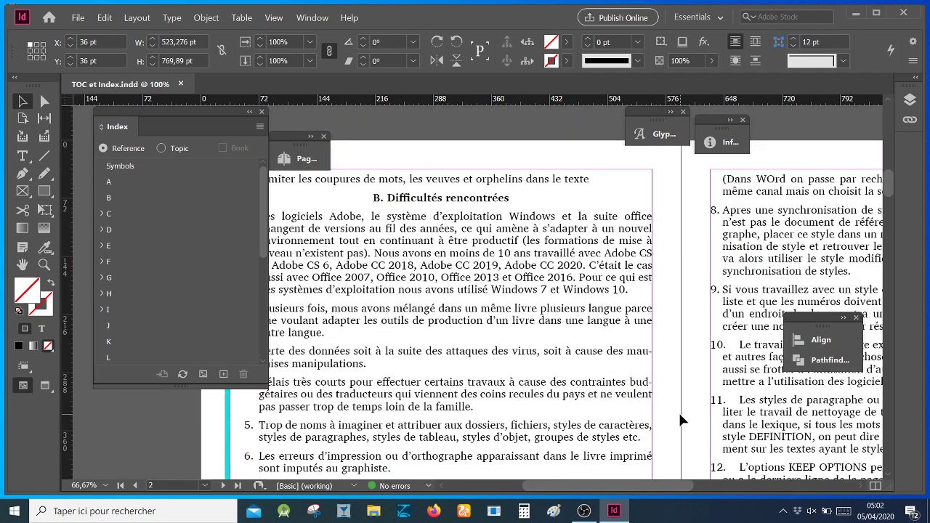
scroll(679, 407, "down", 7)
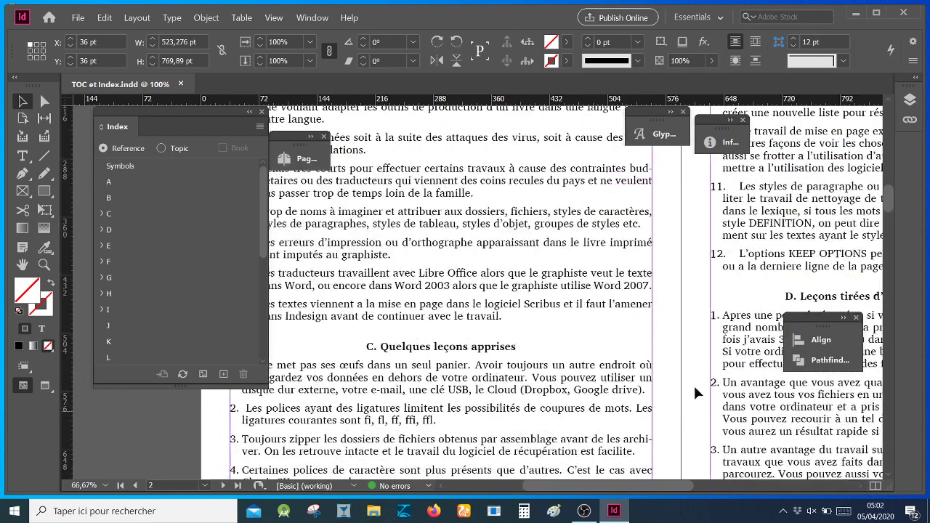
scroll(698, 382, "down", 1)
scroll(732, 371, "down", 6)
scroll(729, 374, "down", 7)
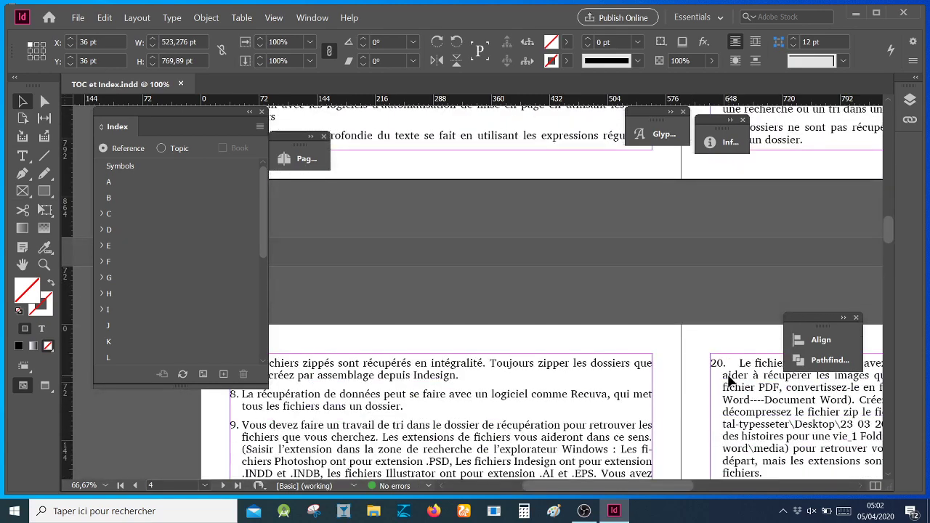
scroll(730, 374, "down", 7)
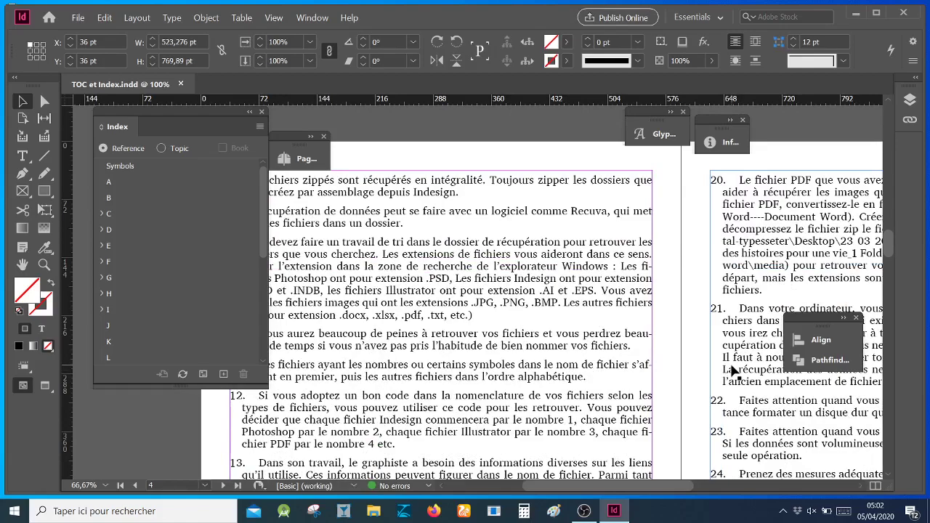
scroll(746, 331, "down", 2)
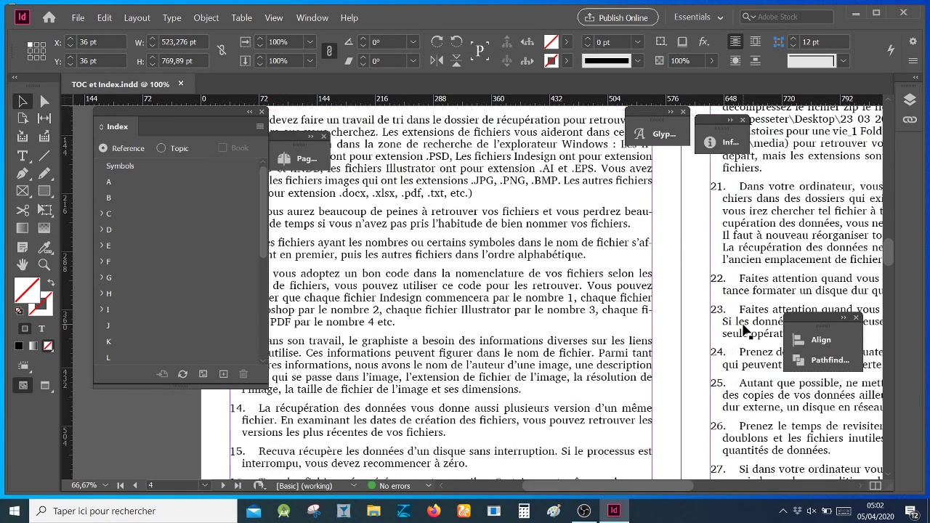
scroll(733, 328, "down", 6)
scroll(729, 328, "down", 7)
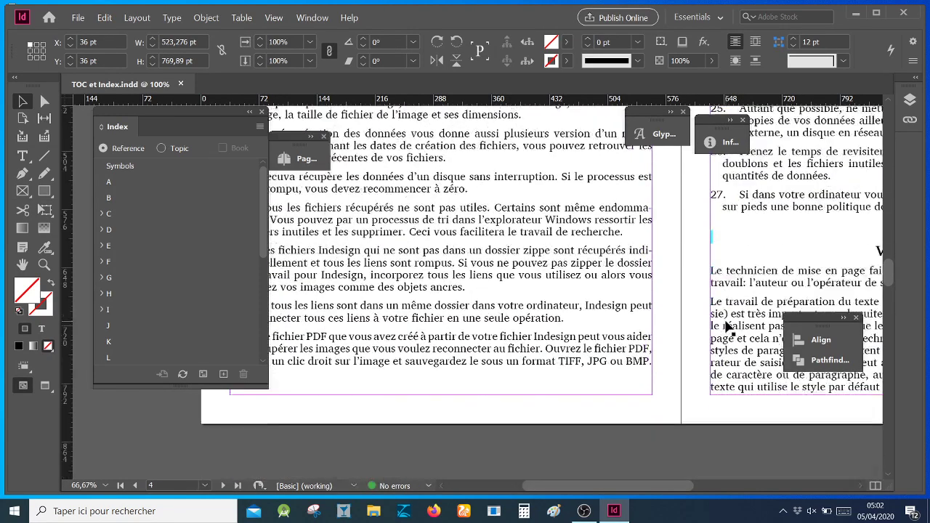
scroll(729, 328, "down", 7)
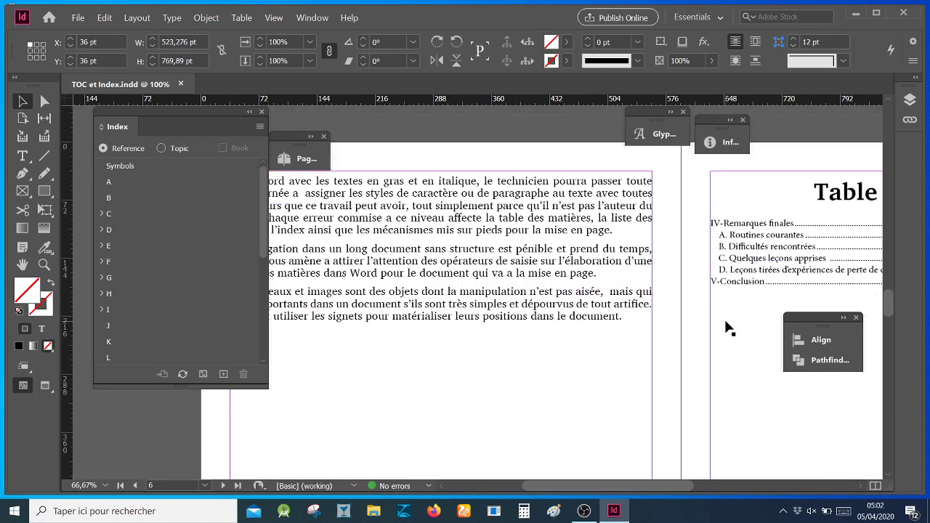
scroll(727, 329, "up", 17)
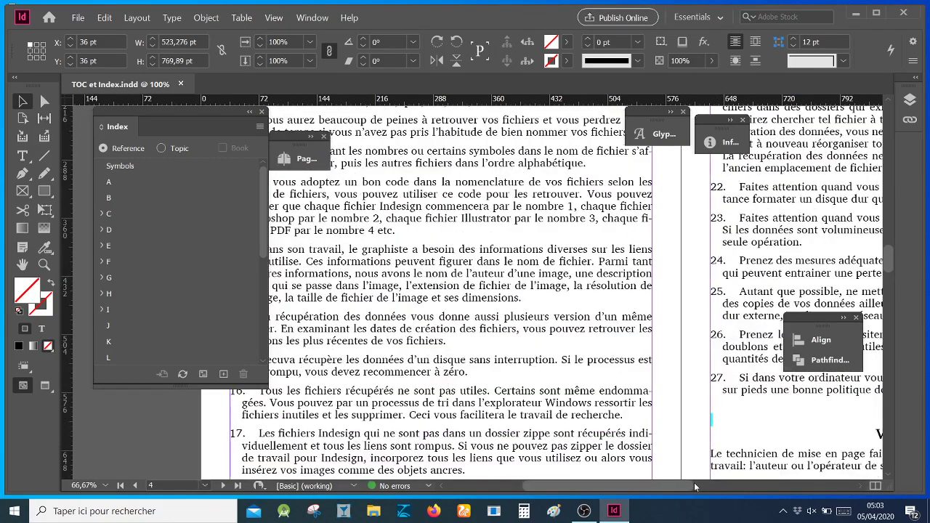
scroll(687, 436, "right", 5)
scroll(683, 428, "up", 3)
scroll(683, 428, "down", 3)
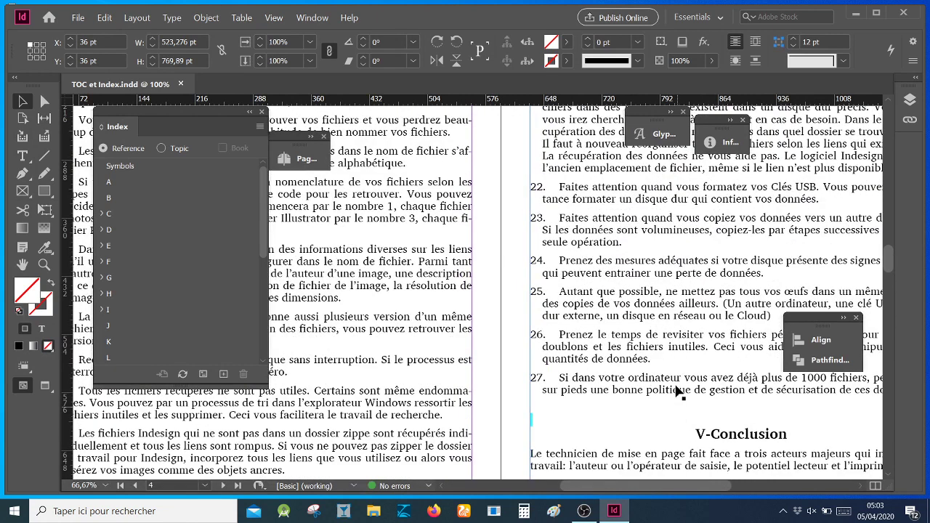
- Select the numbered list of section D from item 27 back to the start of item 1
key("t")
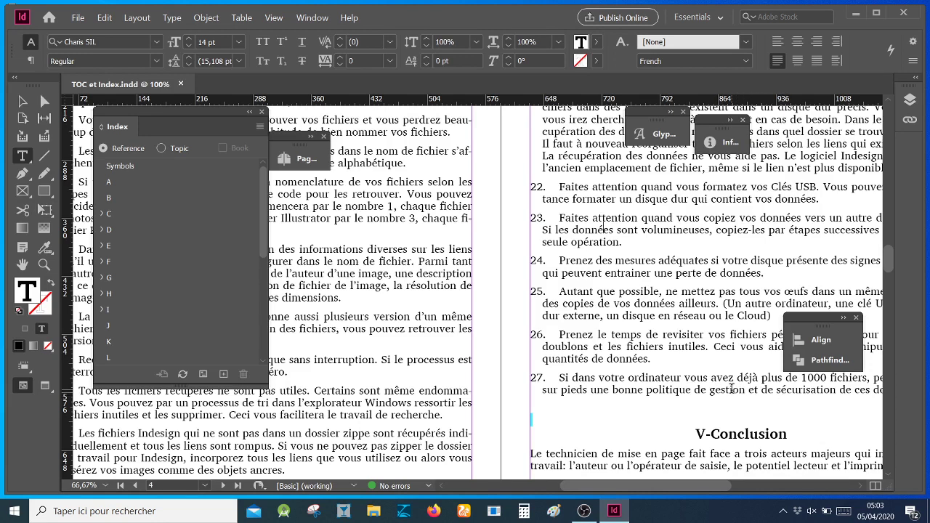
left_click_drag(732, 390, 777, 217)
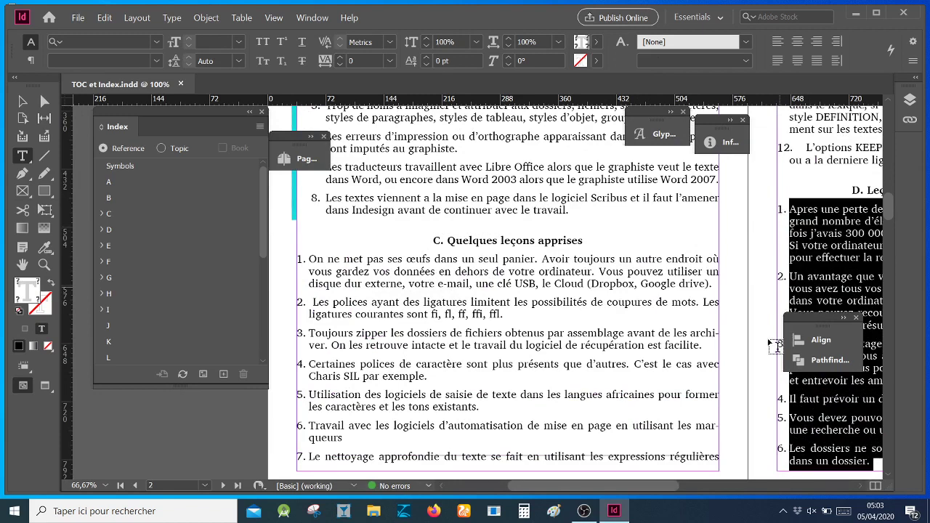
scroll(774, 345, "down", 5)
scroll(758, 415, "down", 3)
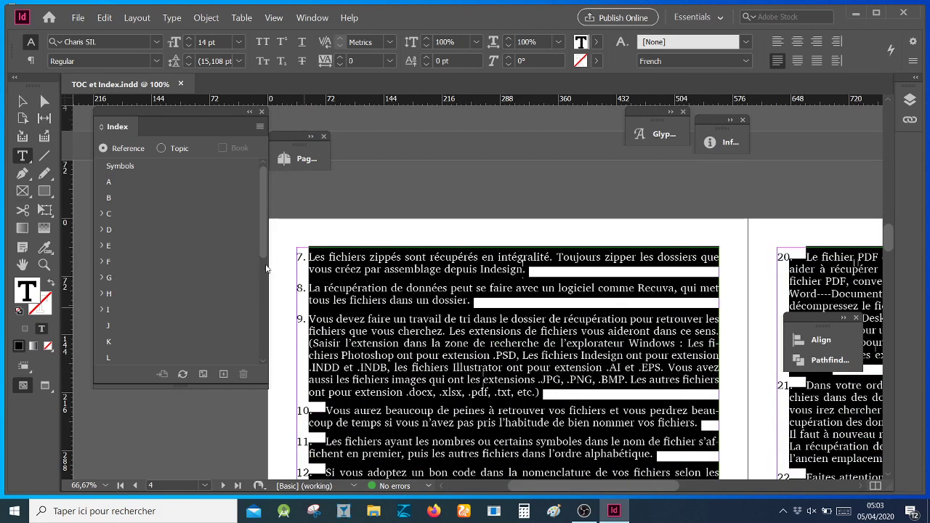
- Open the Bullets and Numbering options of the "Liste numerotee 4" paragraph style
left_click(249, 112)
left_click(131, 199)
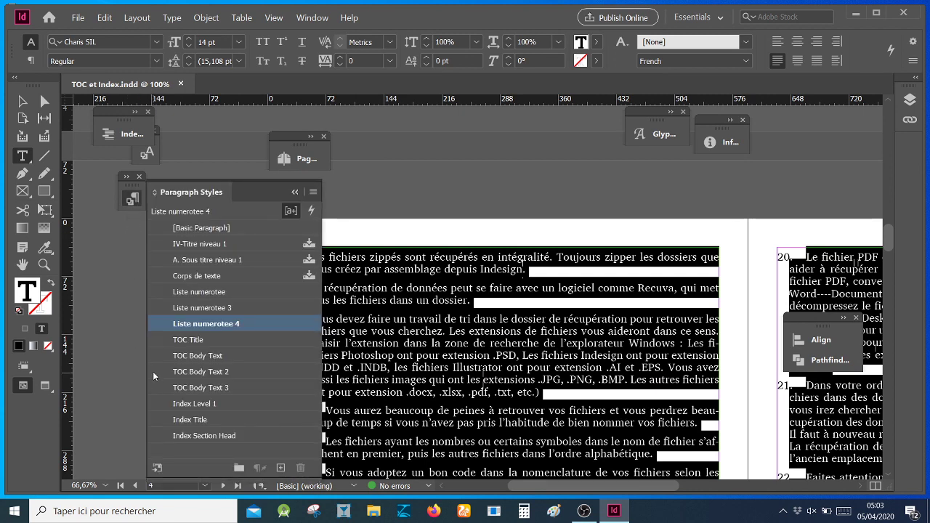
right_click(256, 322)
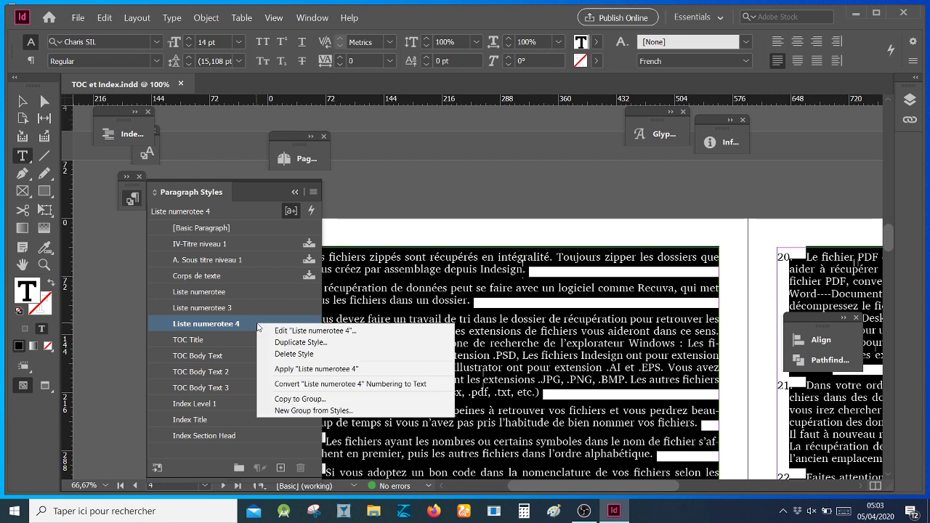
left_click(324, 335)
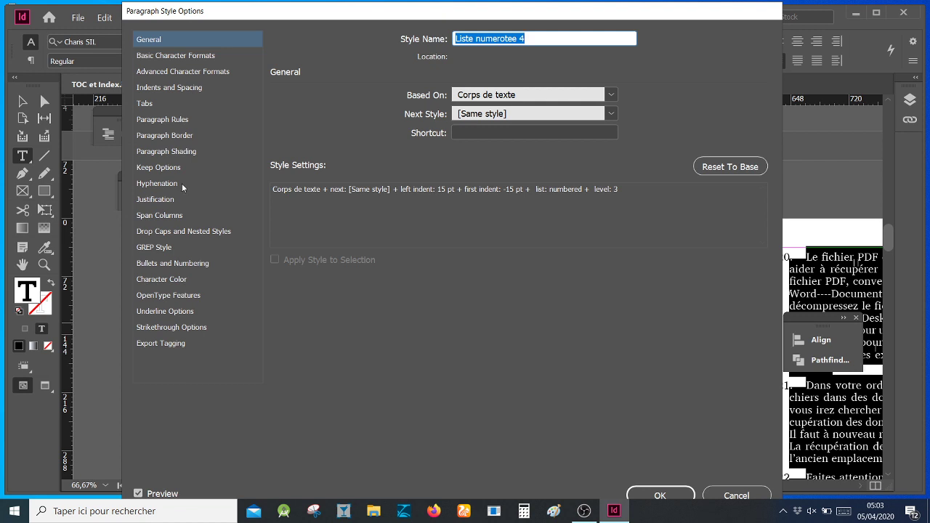
left_click(176, 264)
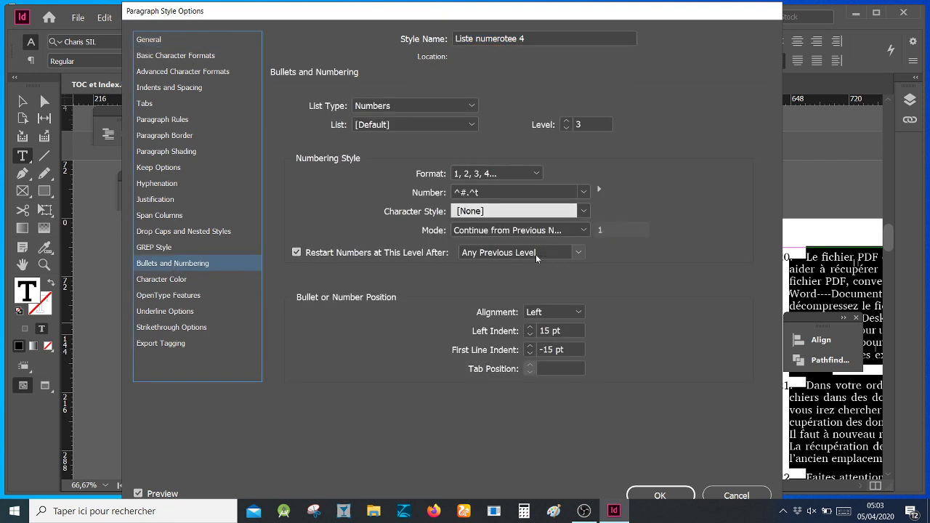
- Try numbering levels up to 9 for the "Liste numerotee 4" style and return it to level 3
left_click(567, 122)
left_click(568, 121)
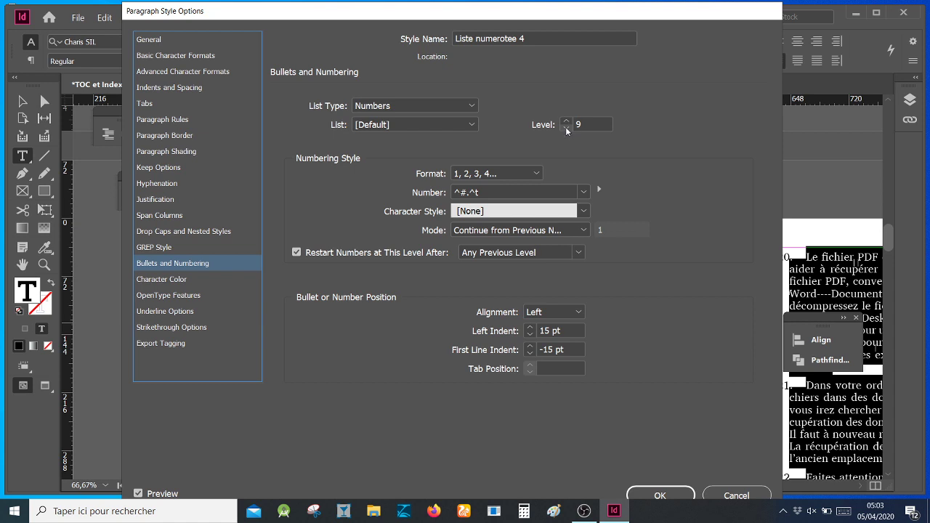
left_click(566, 129)
left_click(566, 128)
left_click(566, 128)
left_click(566, 128)
left_click(566, 129)
left_click(566, 128)
left_click(565, 129)
left_click(566, 120)
- Create a new list named "CHAPITRE 1" for the "Liste numerotee 4" style's numbering and apply the style changes
left_click(475, 126)
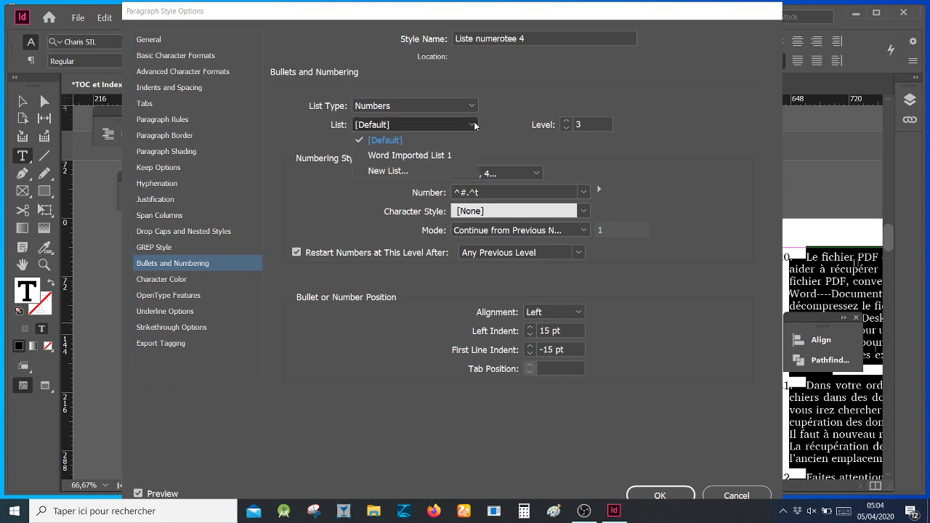
left_click(407, 172)
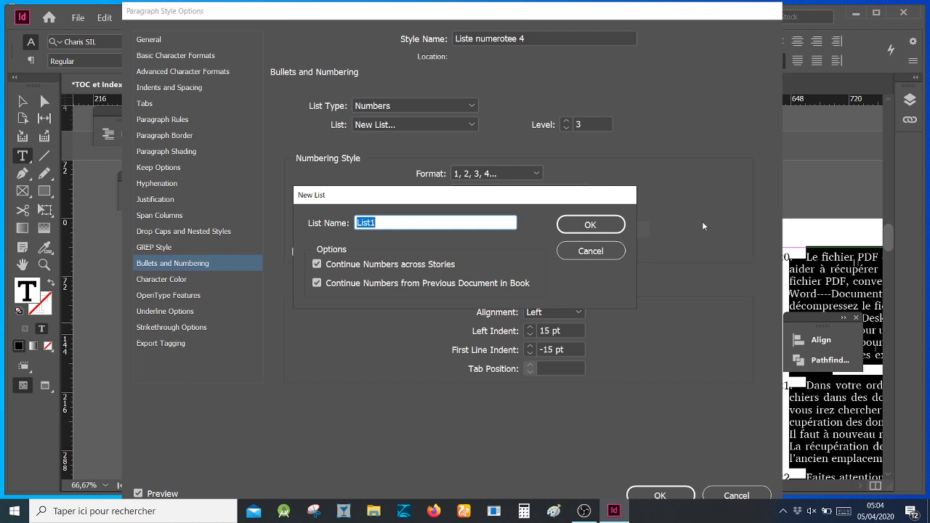
type("CHAPITRE 1")
left_click(589, 224)
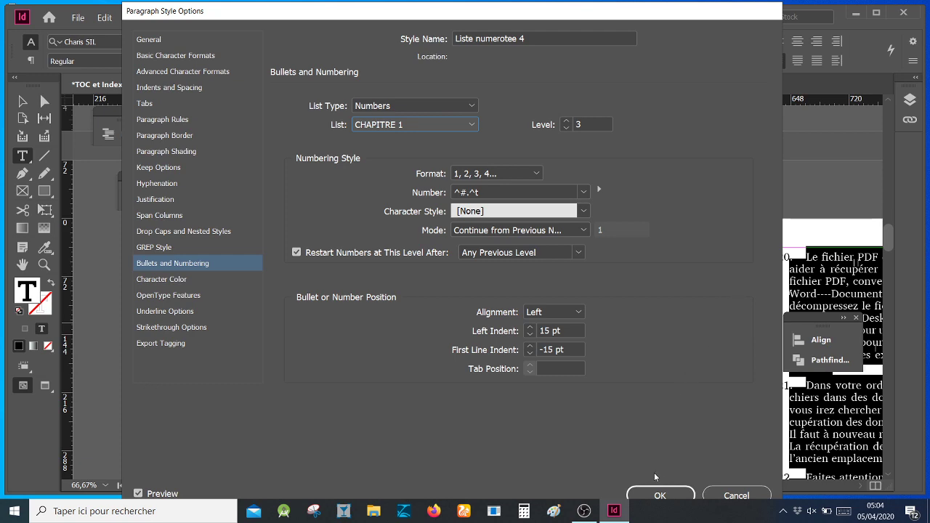
left_click(659, 495)
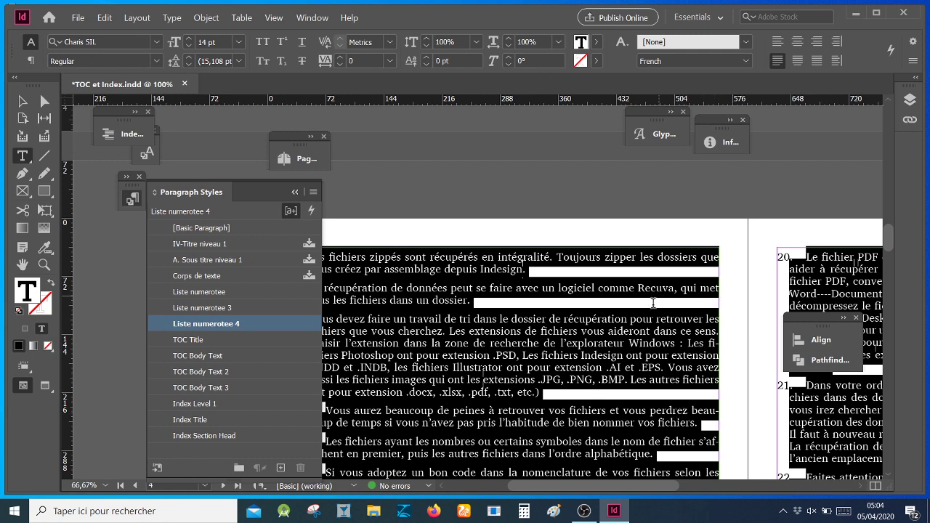
scroll(637, 330, "up", 8)
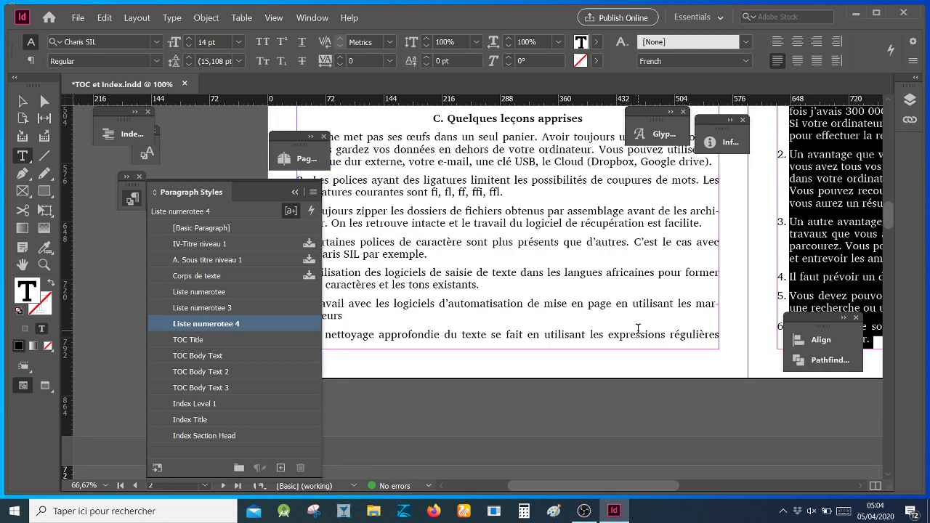
left_click(781, 512)
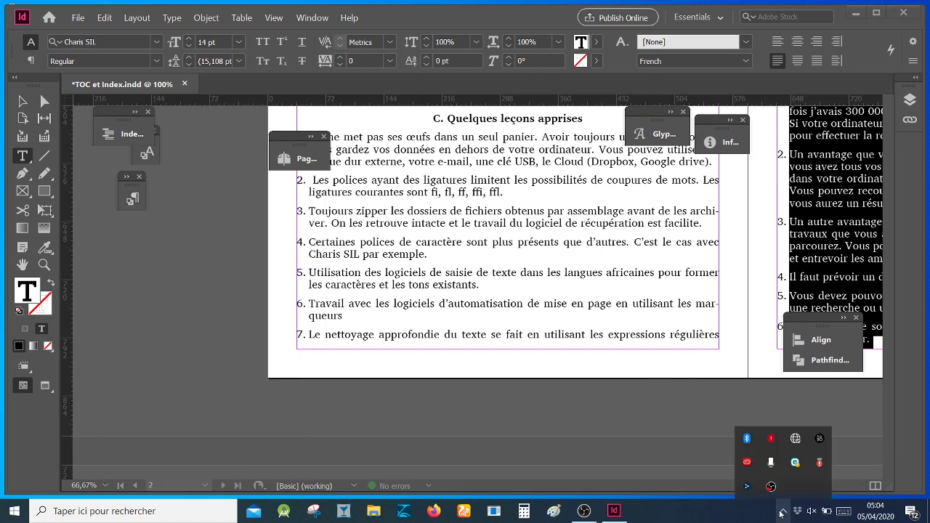
right_click(772, 487)
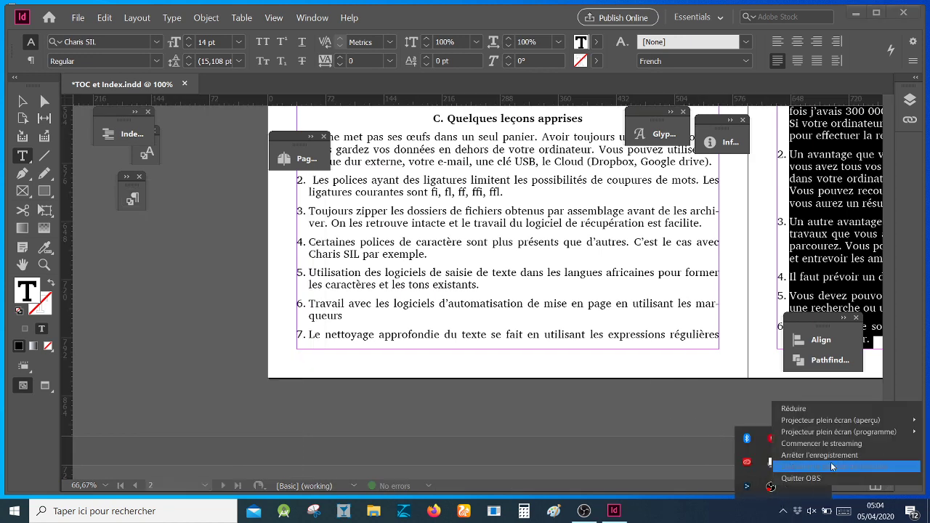